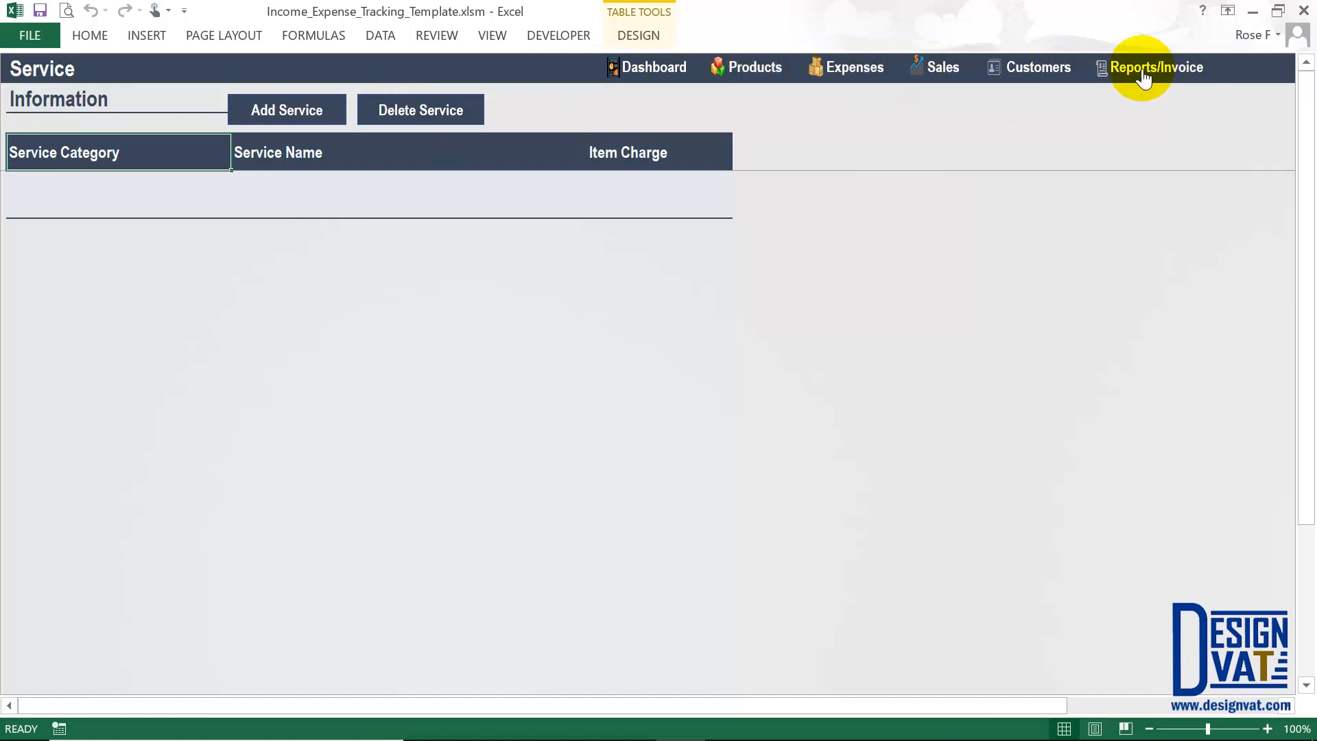
Go through the dashboard to the Service section and open the form for adding a service
{"action": "left_click", "coordinate": [648, 72]}
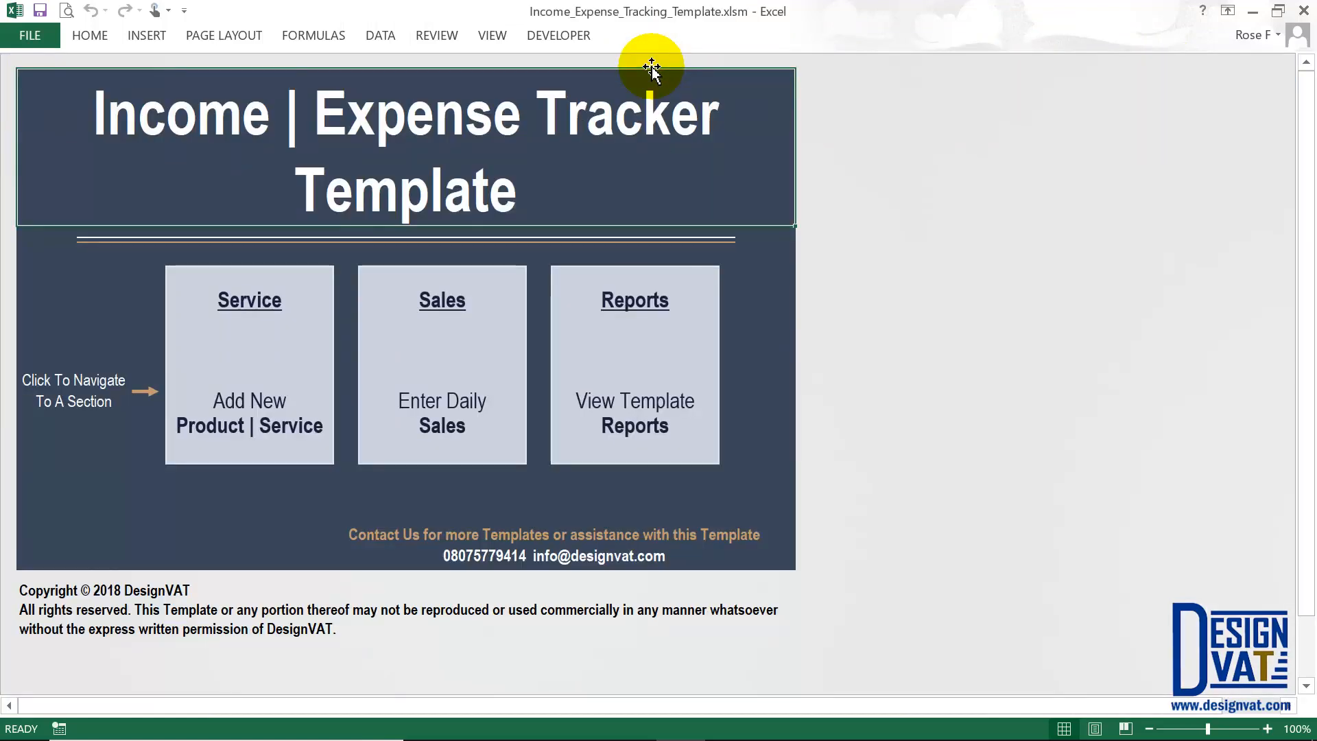
{"action": "left_click", "coordinate": [303, 312]}
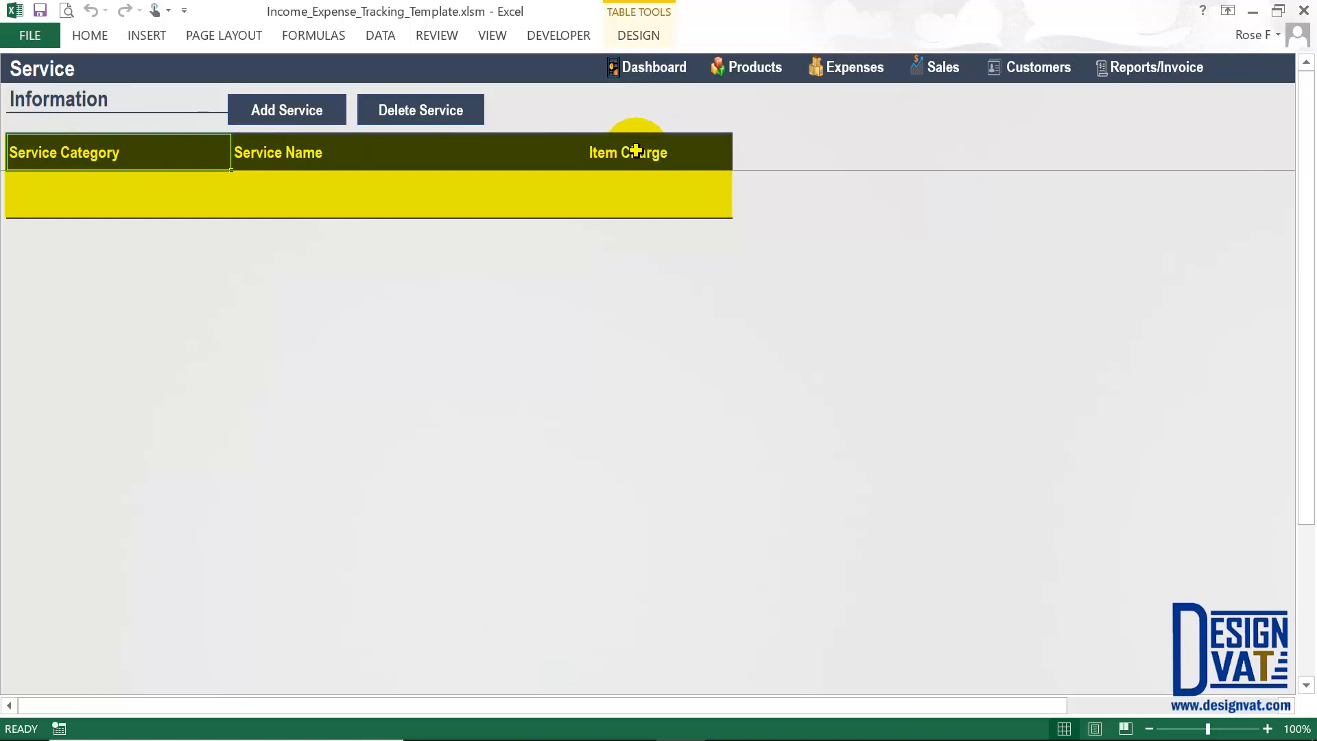
{"action": "left_click", "coordinate": [283, 107]}
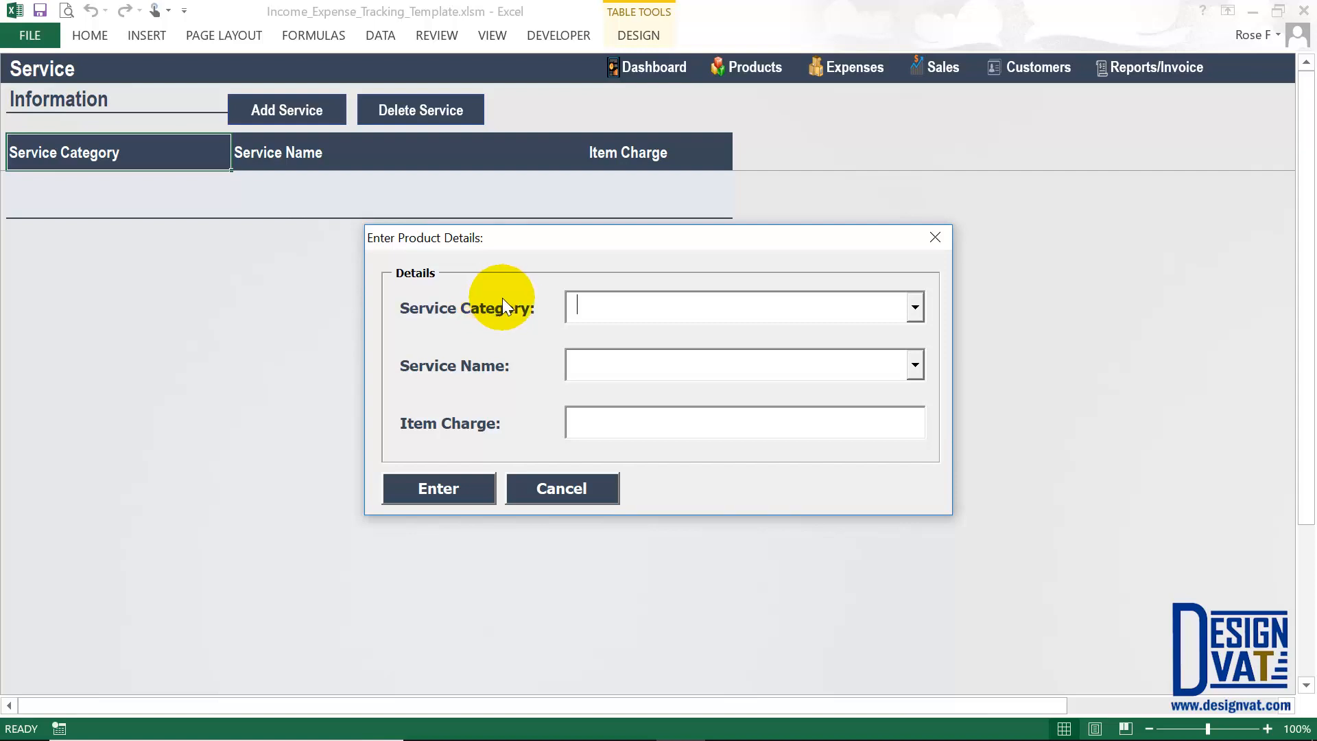
Enter Accounting Template as the service category of the new service
{"action": "left_click", "coordinate": [596, 371]}
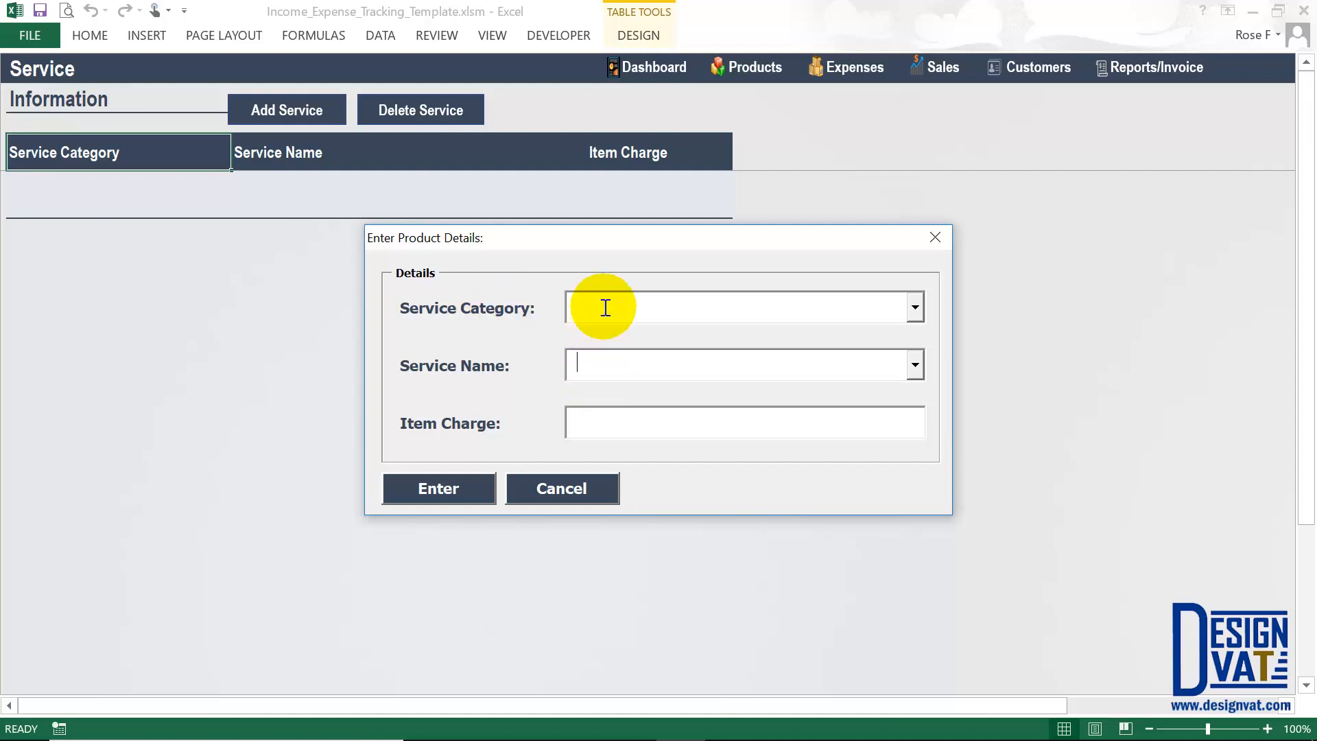
{"action": "left_click", "coordinate": [588, 364]}
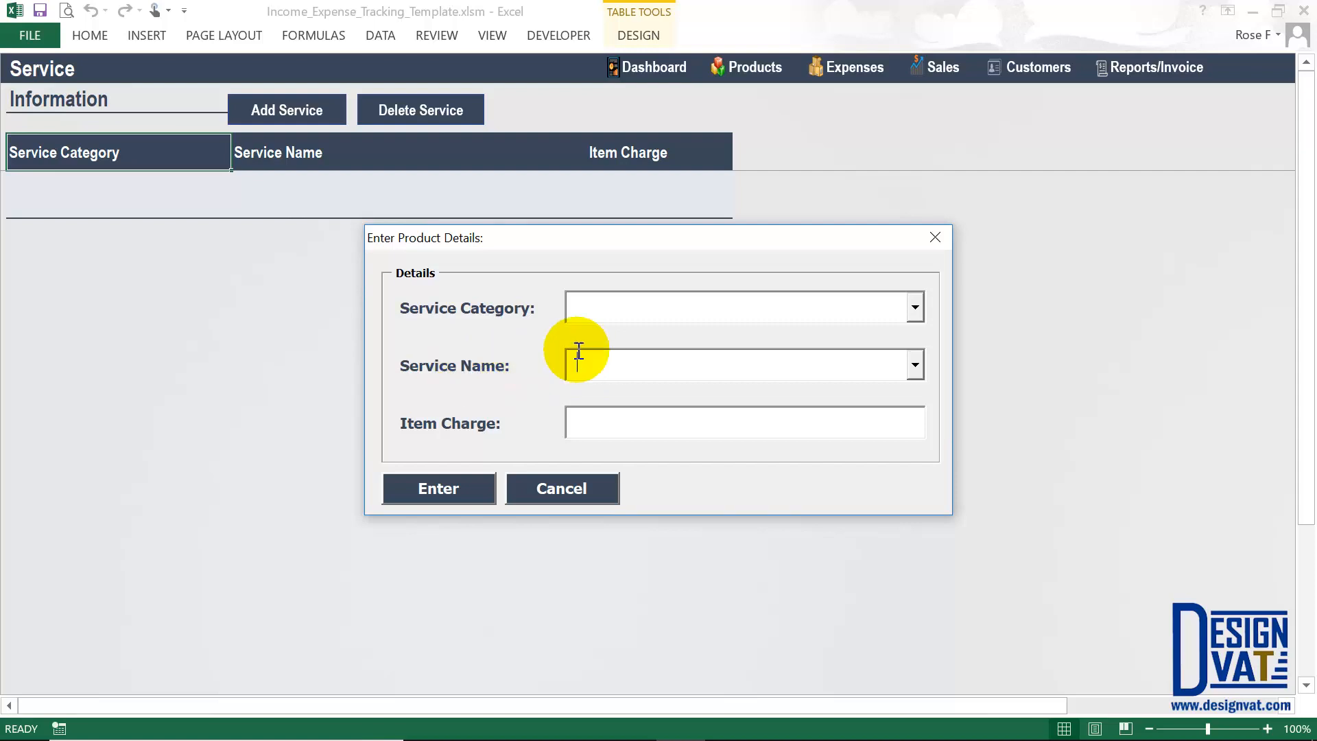
{"action": "left_click", "coordinate": [575, 307]}
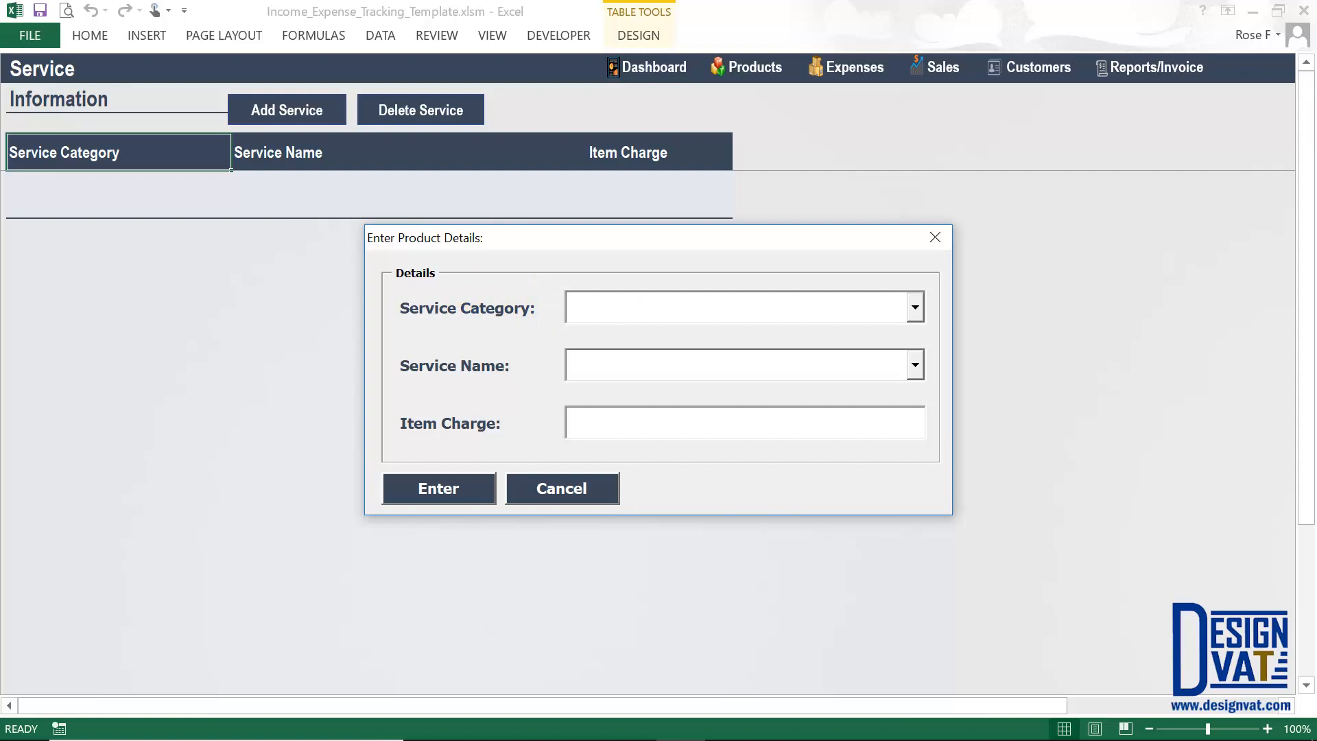
{"action": "type", "text": "Accounting Template"}
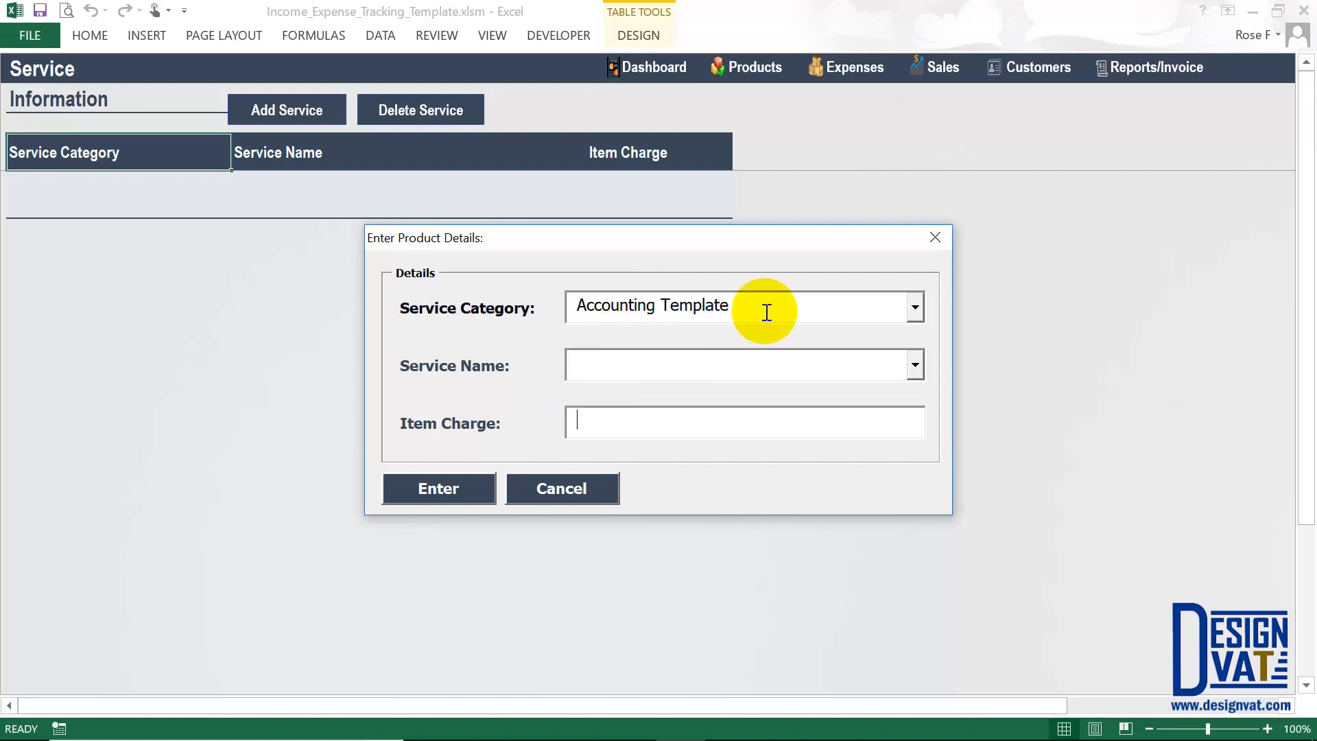
{"action": "key", "text": "Tab"}
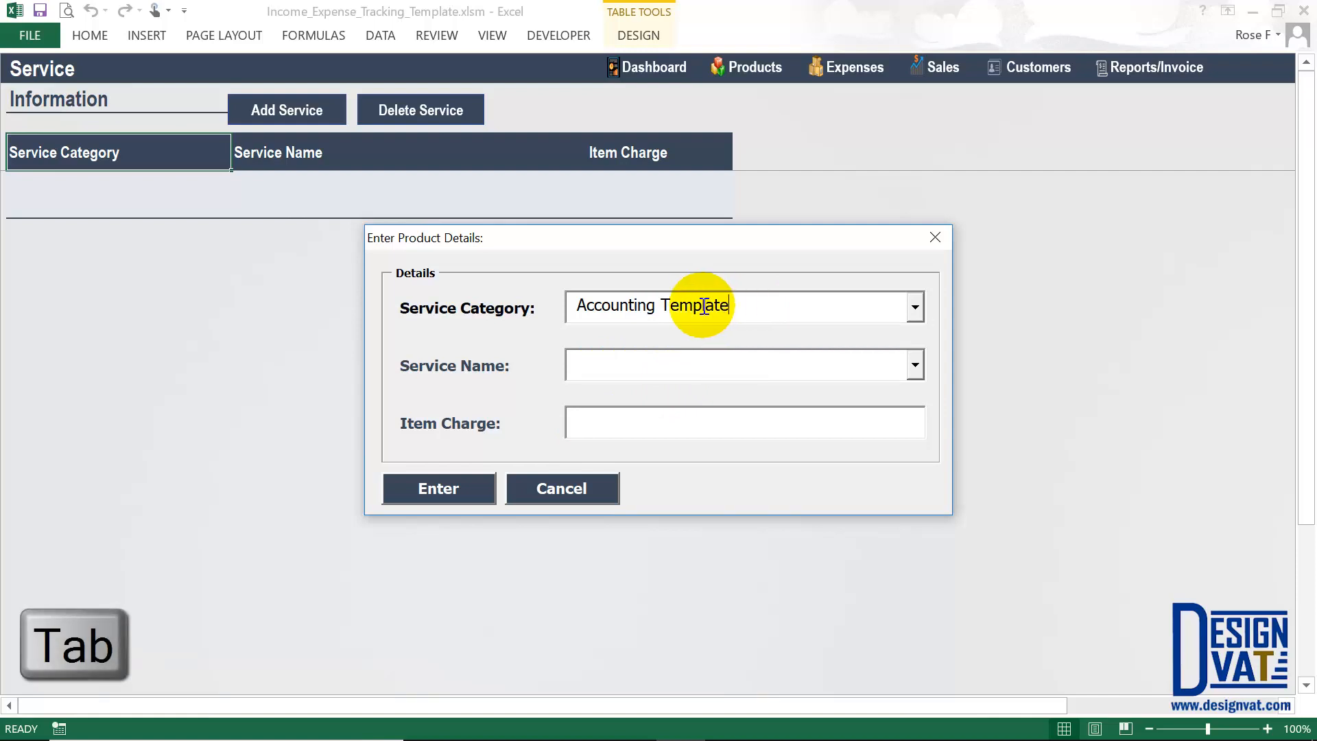
Name the service Income & Expense Tracker, set its item charge to 10000 and save the entry
{"action": "left_click", "coordinate": [600, 365]}
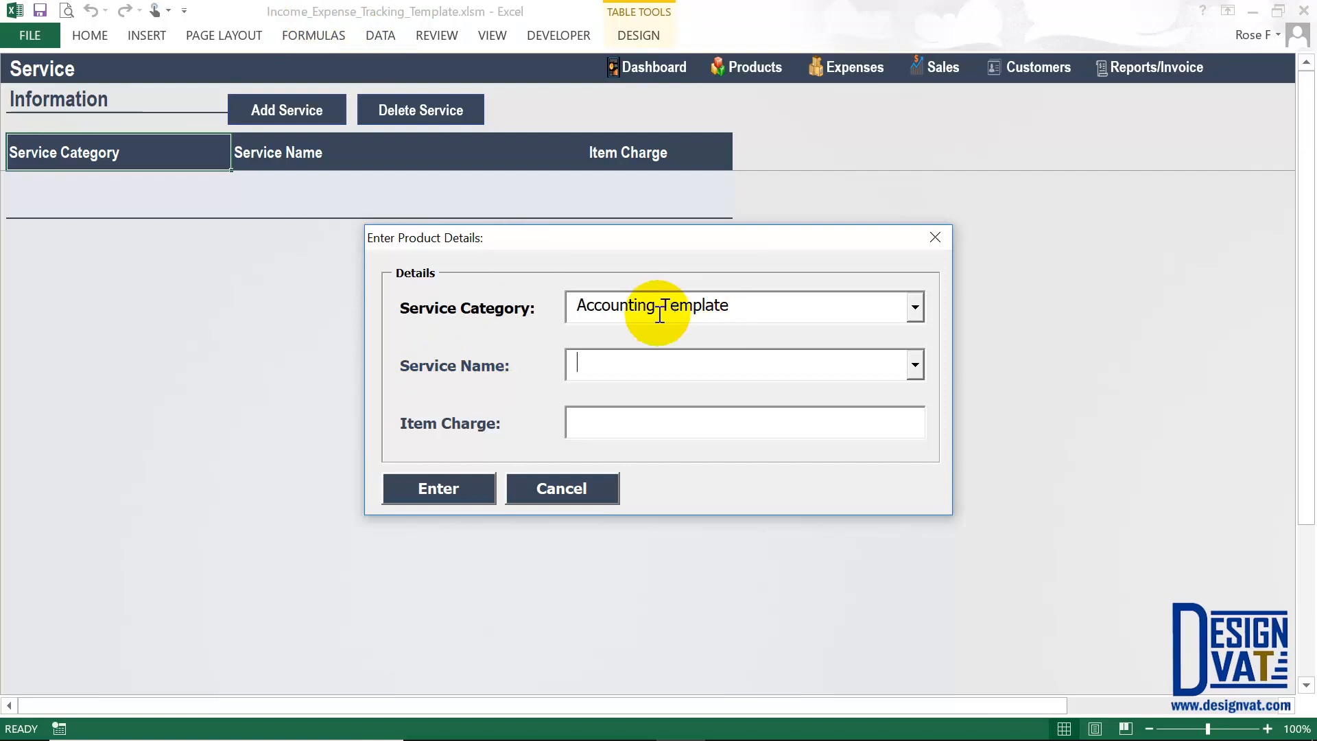
{"action": "type", "text": "Income & "}
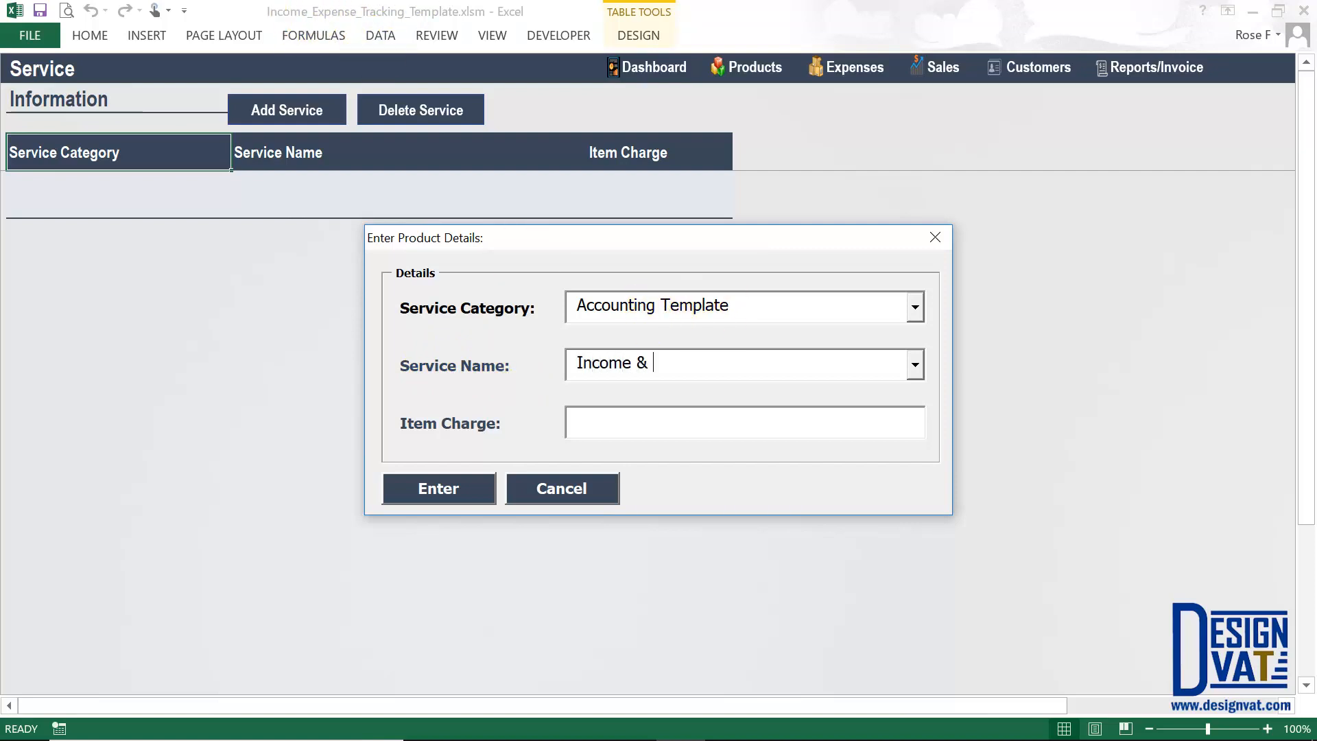
{"action": "type", "text": "Expense Tracker"}
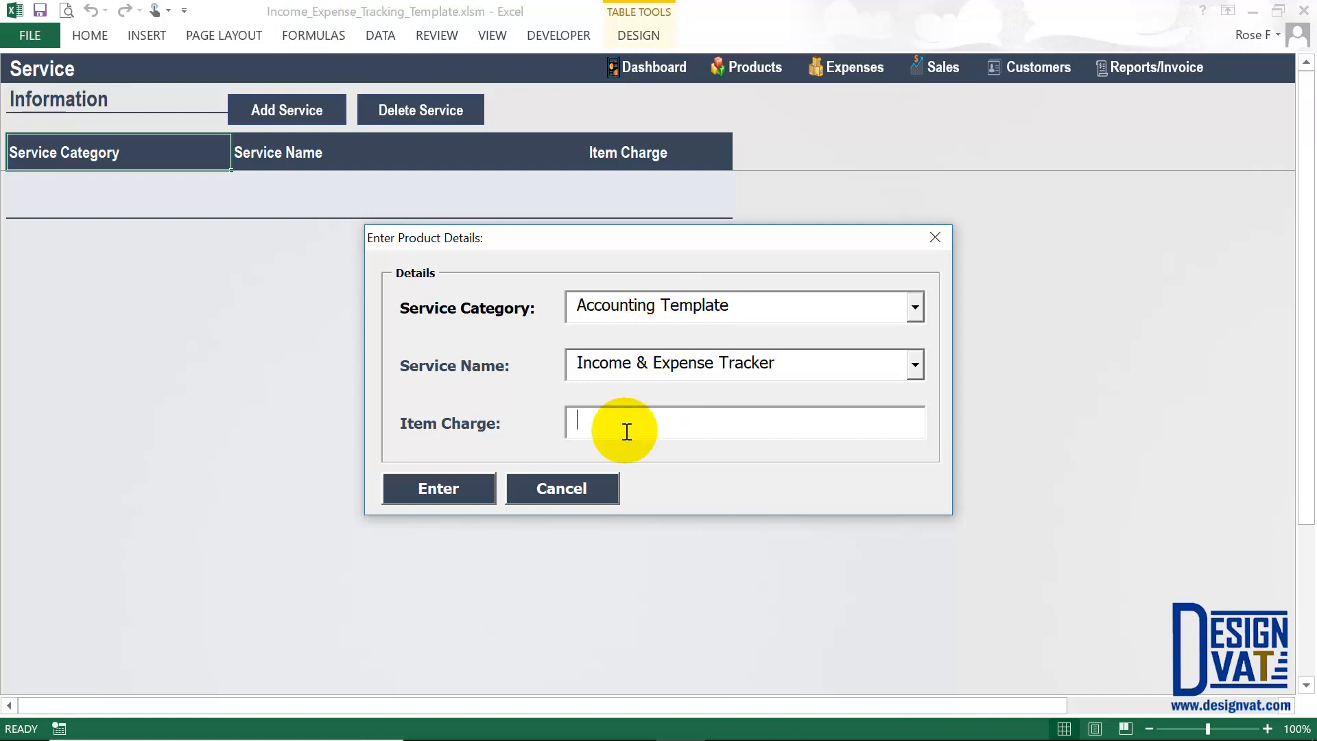
{"action": "left_click", "coordinate": [588, 415]}
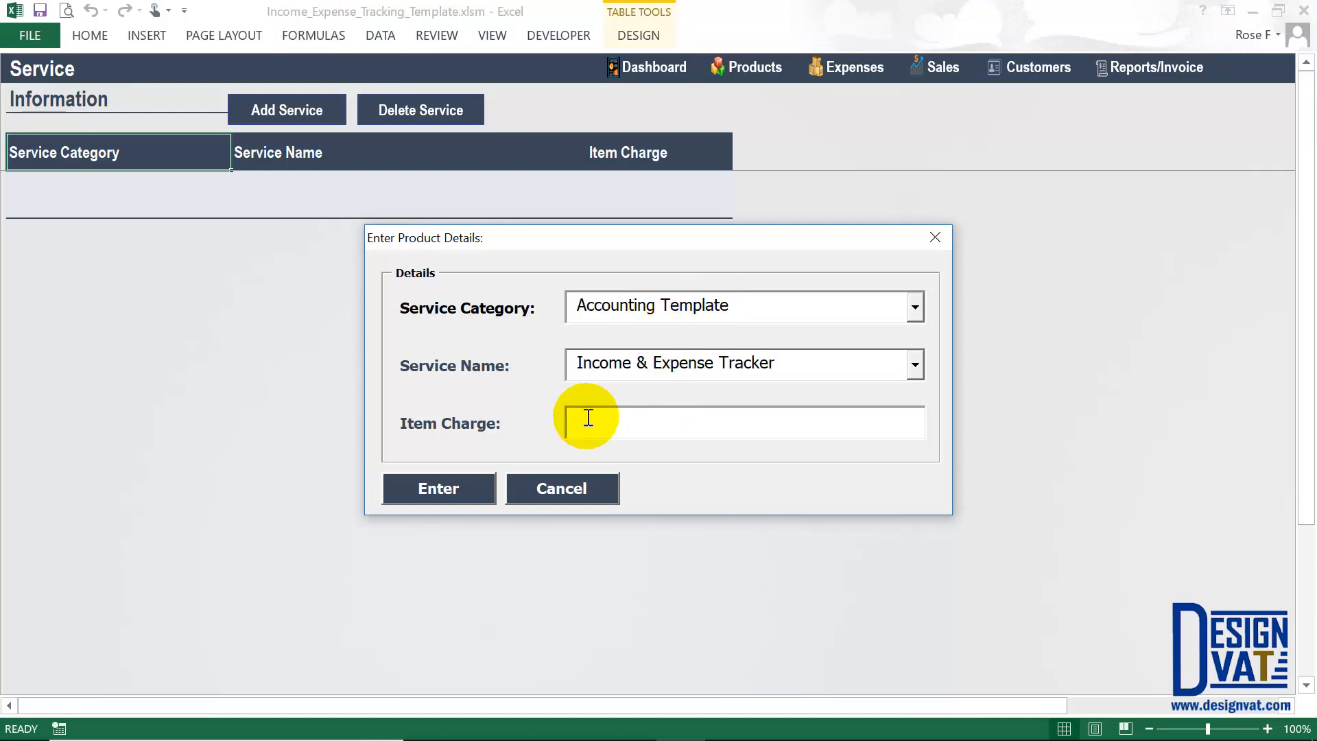
{"action": "type", "text": "10000"}
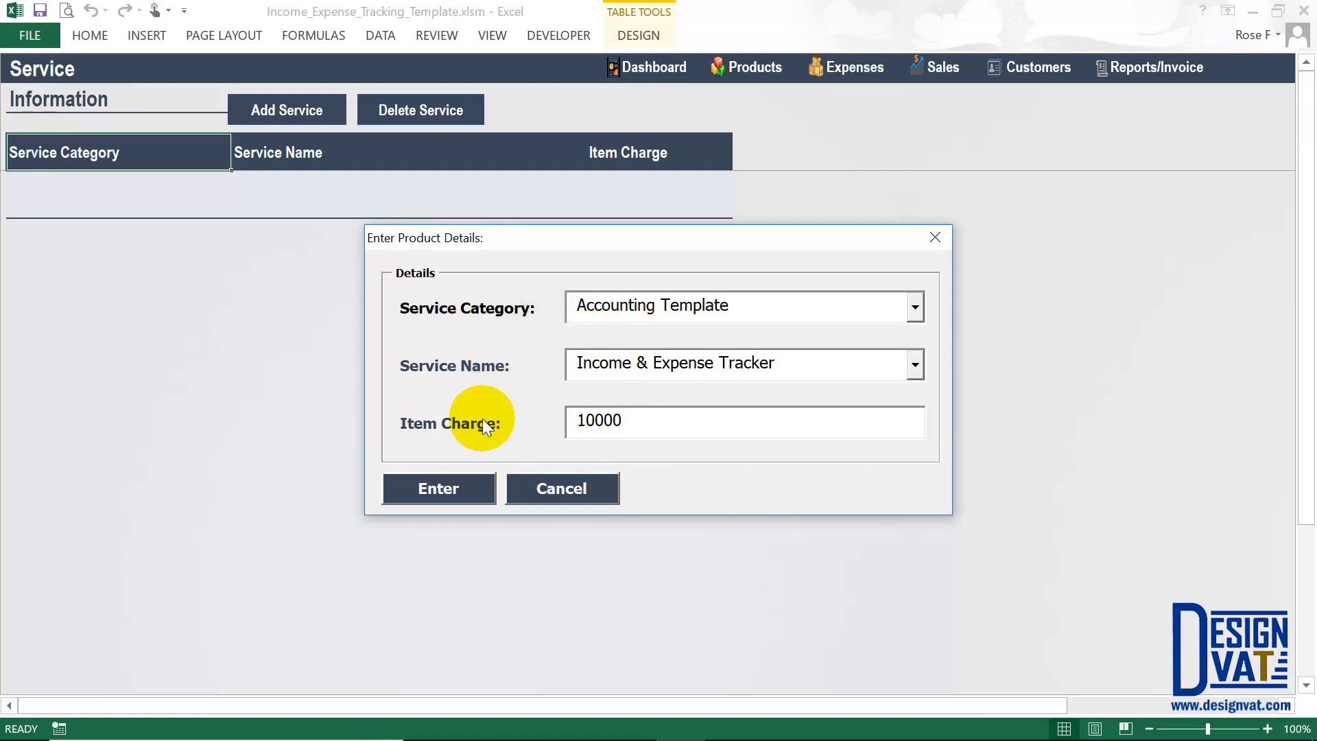
{"action": "left_click", "coordinate": [444, 487]}
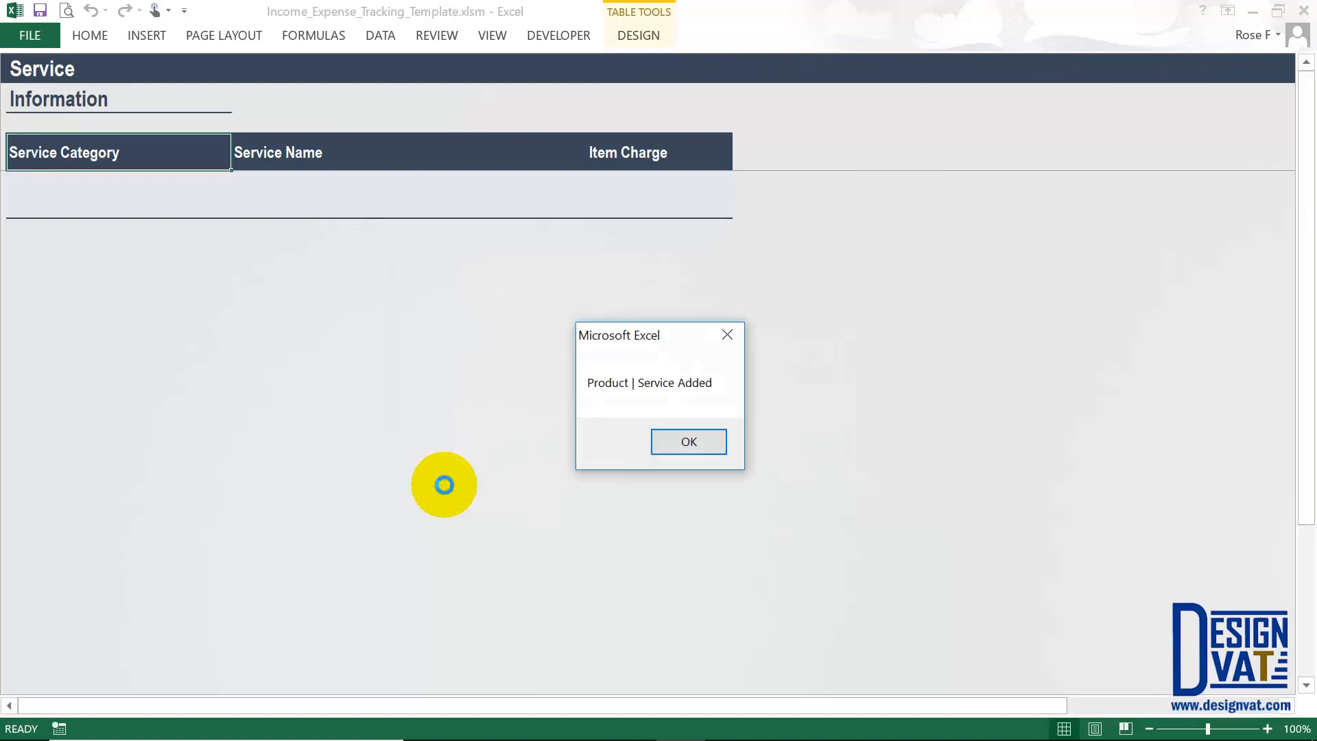
{"action": "left_click", "coordinate": [667, 446]}
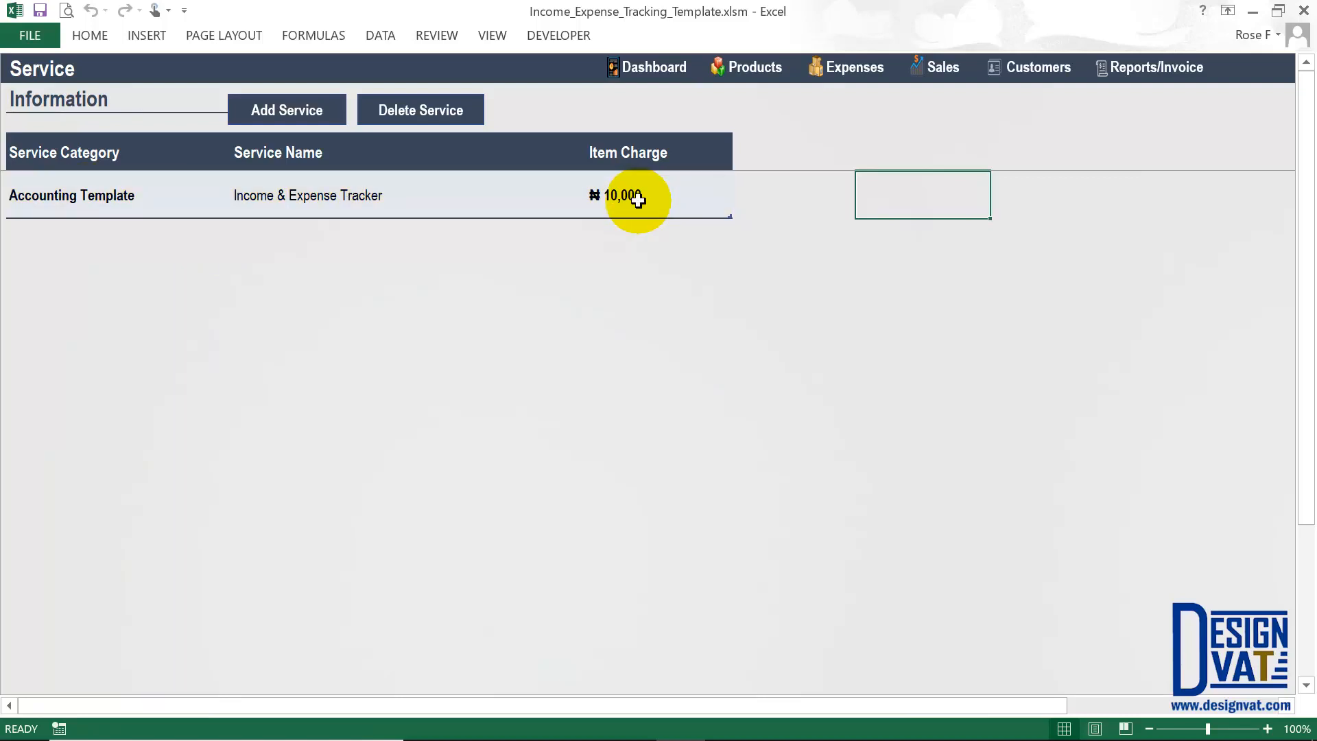
Add a second service in the Accounting Template category, named Inventory Management Spreadsheet, with an item charge of 7000
{"action": "left_click", "coordinate": [638, 200]}
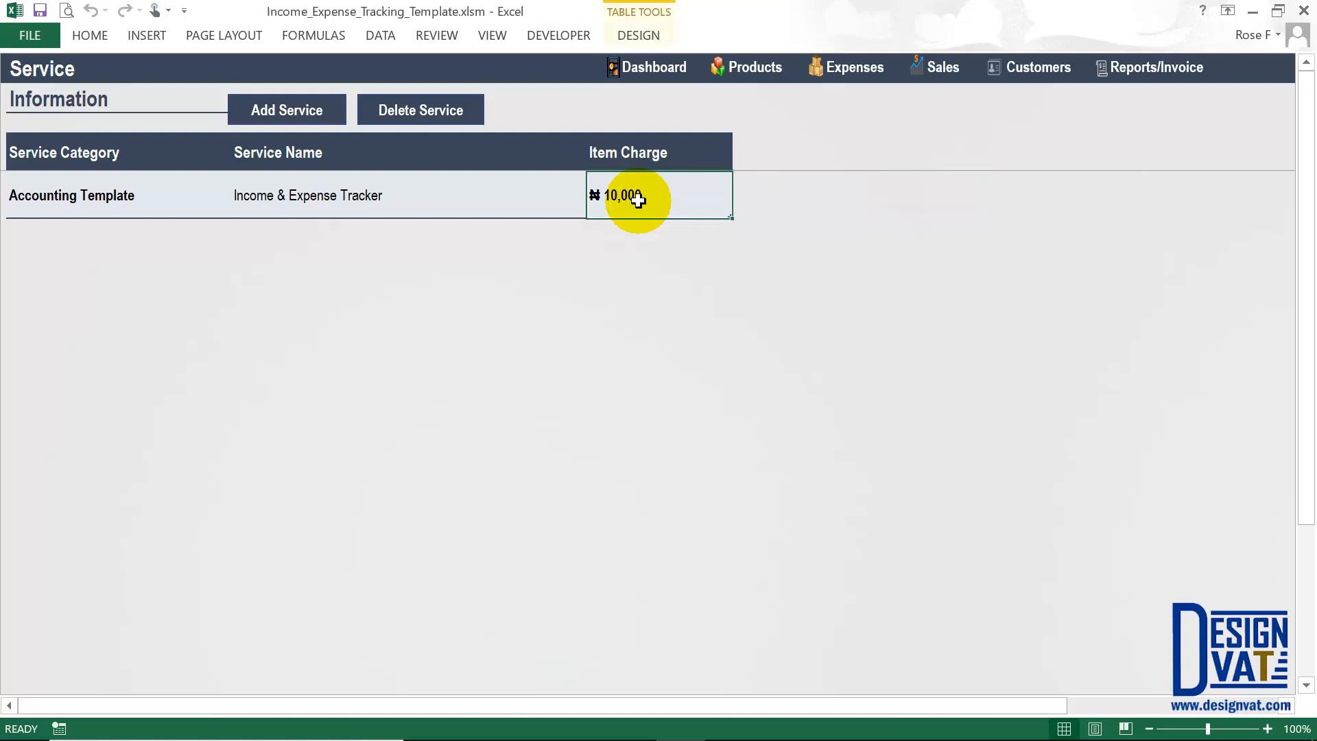
{"action": "left_click", "coordinate": [280, 114]}
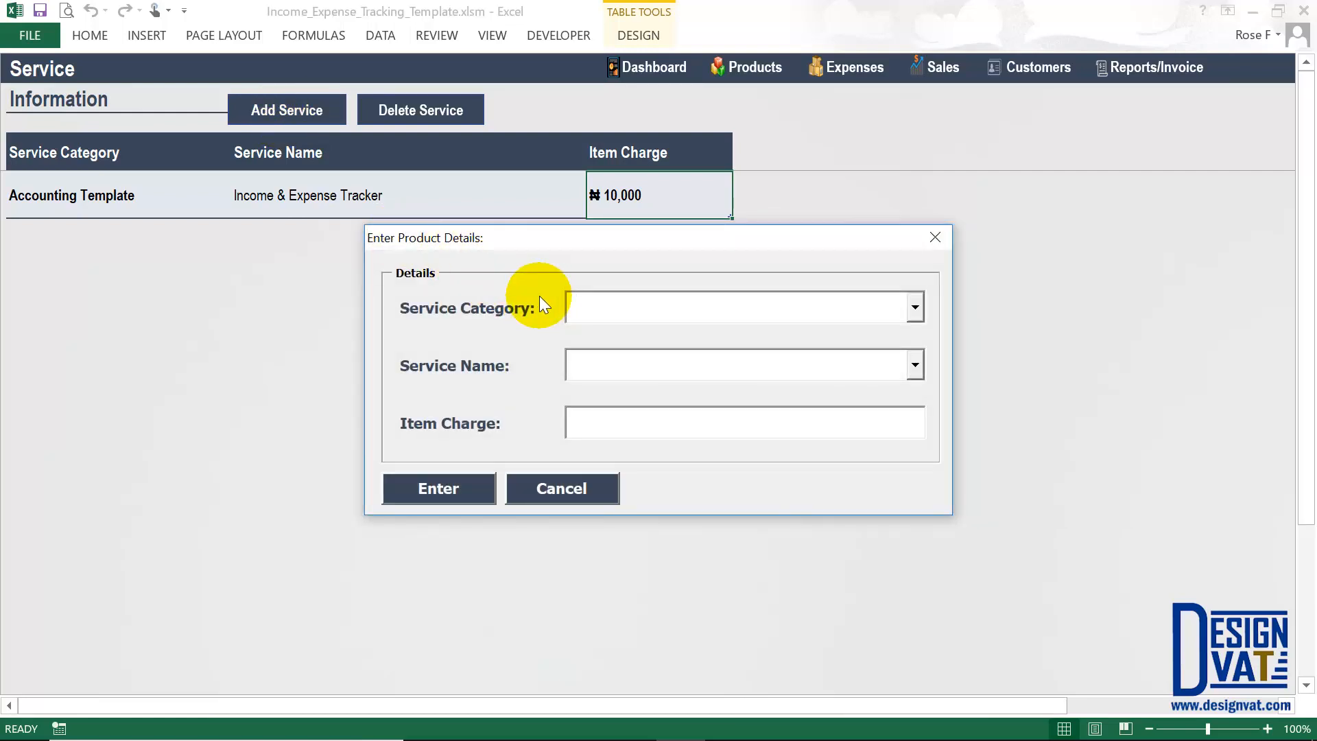
{"action": "type", "text": "Accounting Template"}
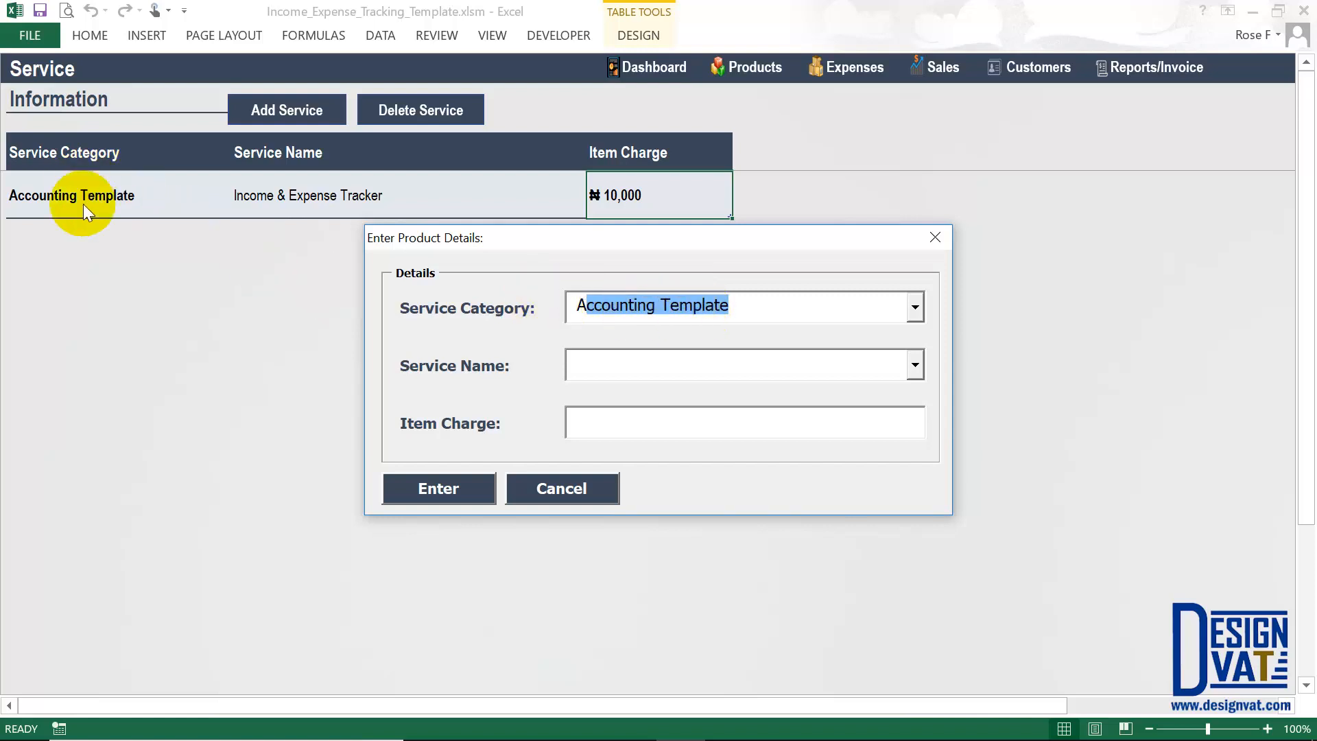
{"action": "key", "text": "Tab"}
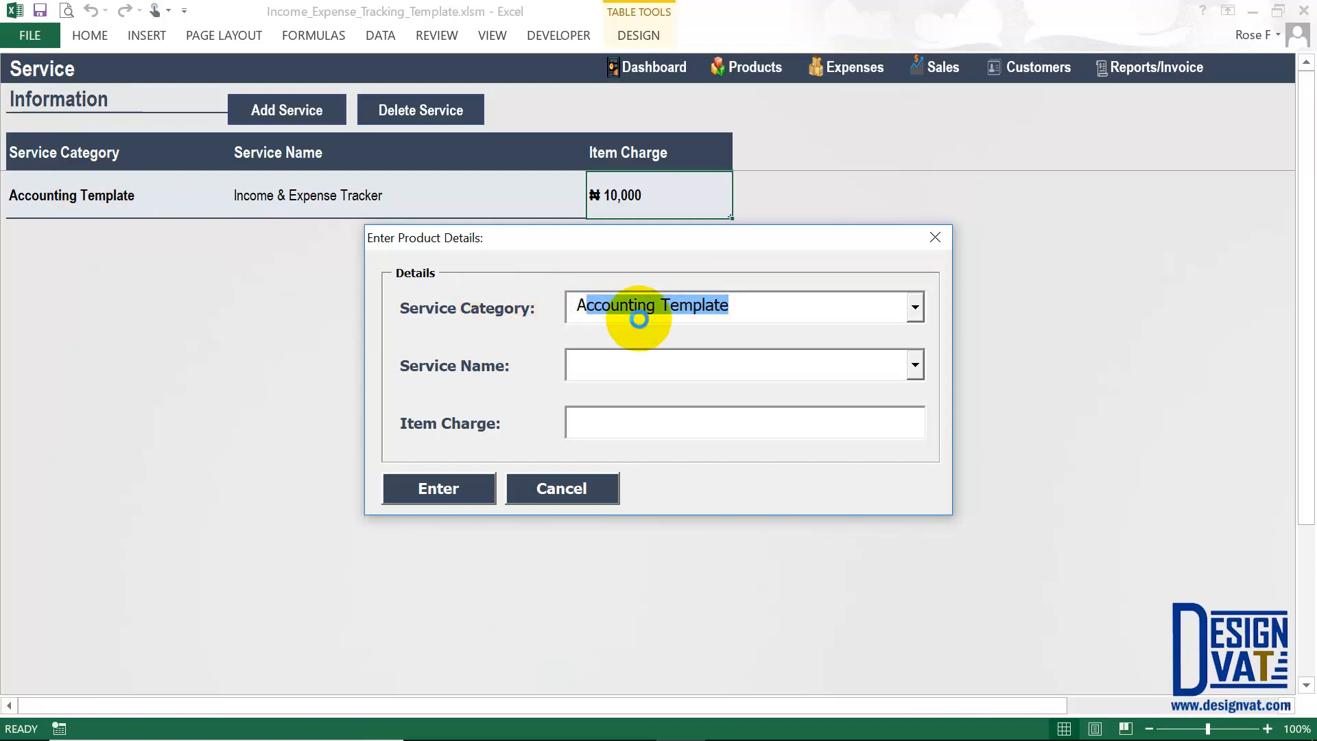
{"action": "left_click", "coordinate": [607, 368]}
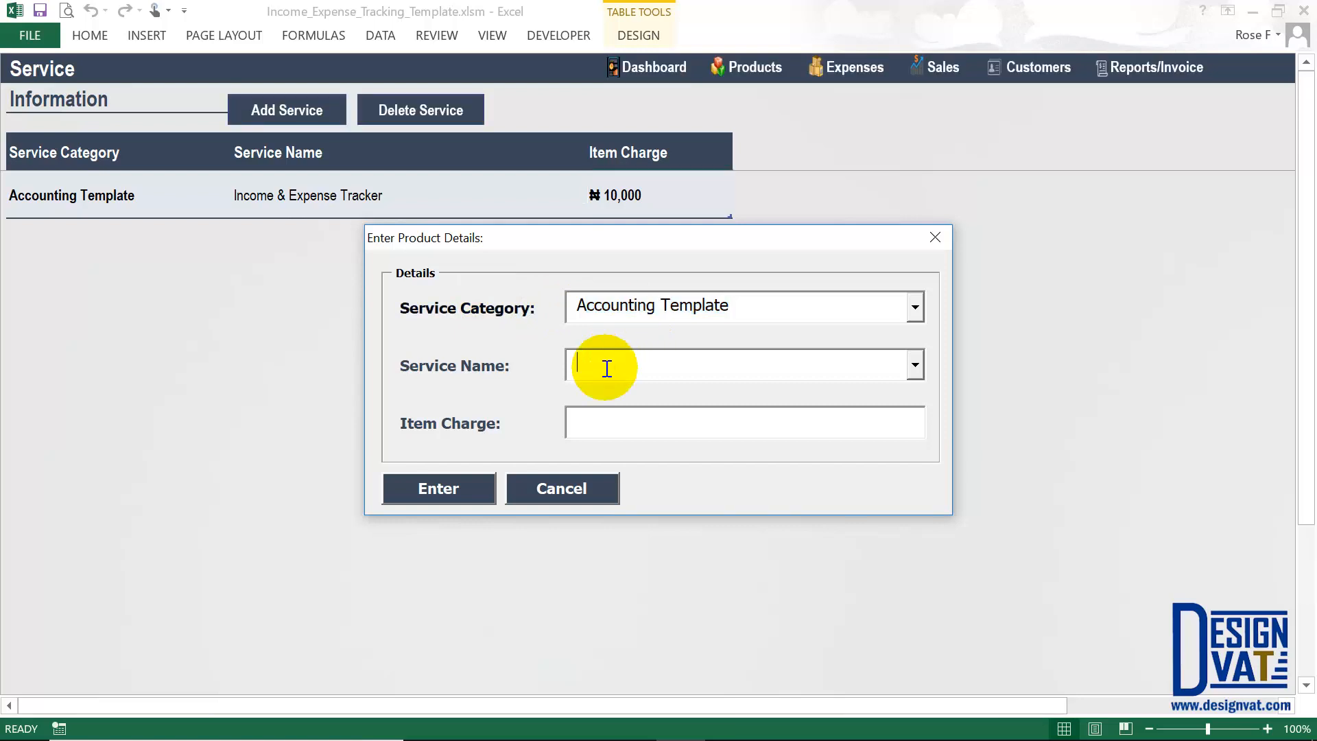
{"action": "type", "text": "Inventory Mana"}
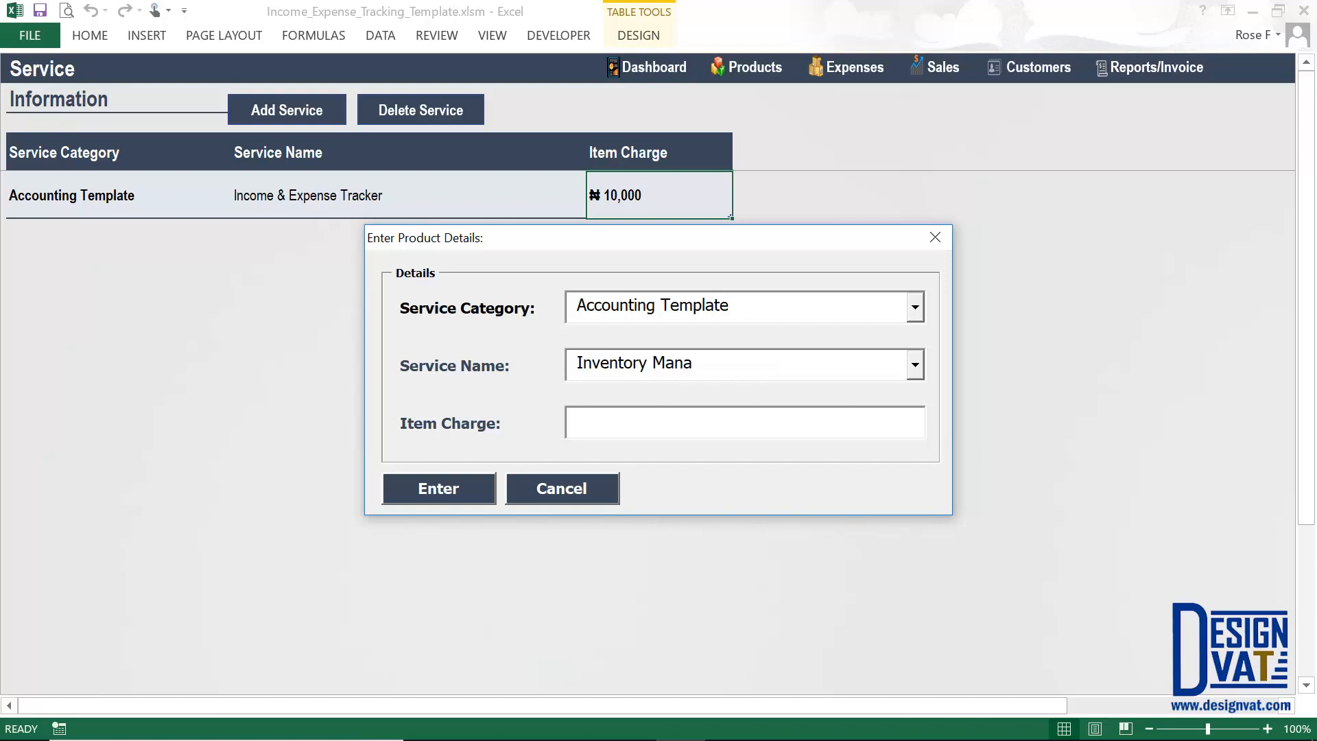
{"action": "type", "text": "gement Spreadsheet"}
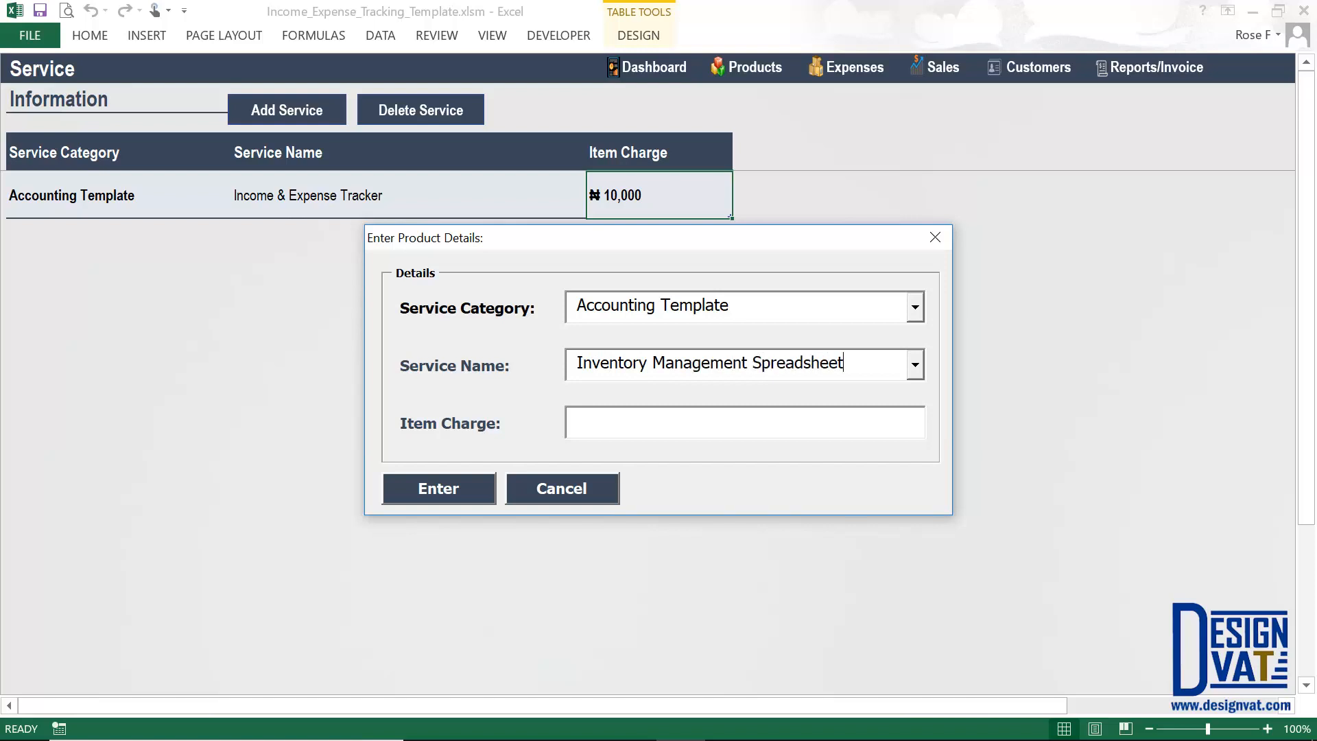
{"action": "type", "text": "7000"}
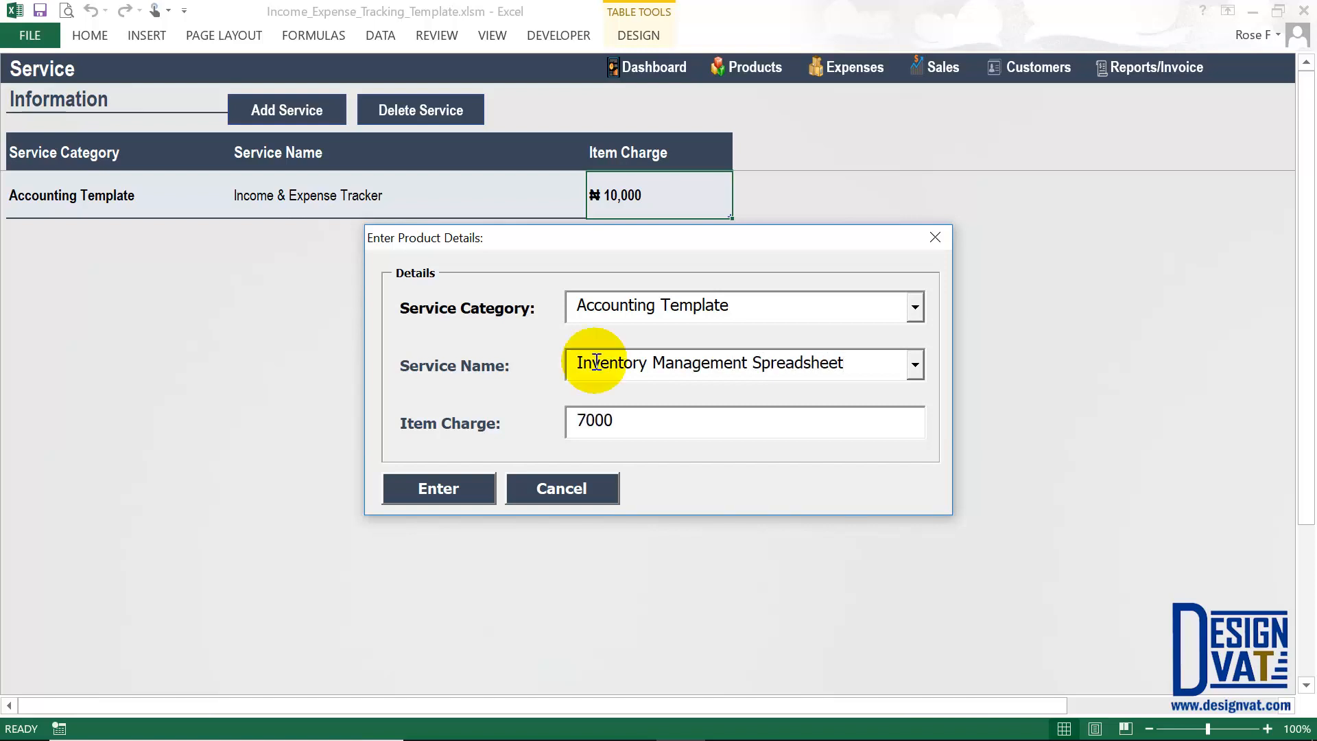
{"action": "left_click", "coordinate": [458, 494]}
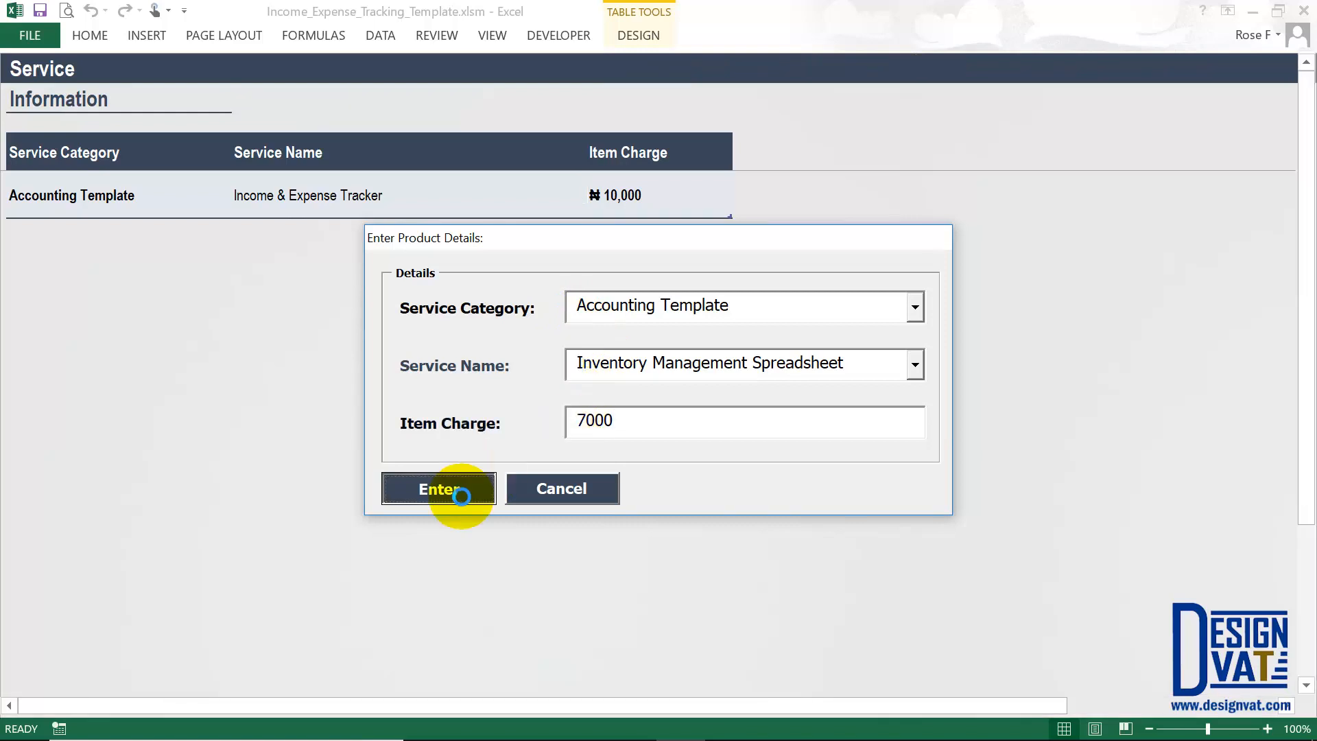
{"action": "left_click", "coordinate": [660, 420]}
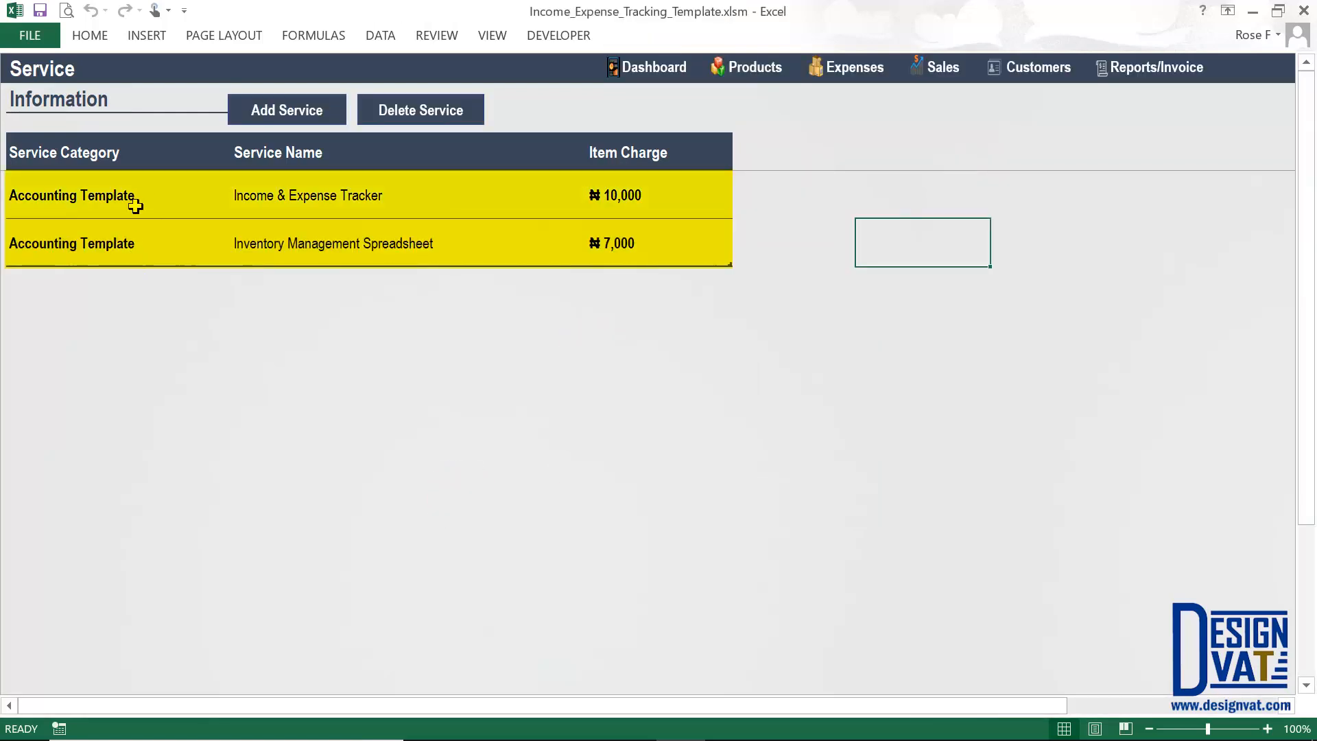
Check the two saved service entries, and open the form for adding another service
{"action": "left_click", "coordinate": [129, 254]}
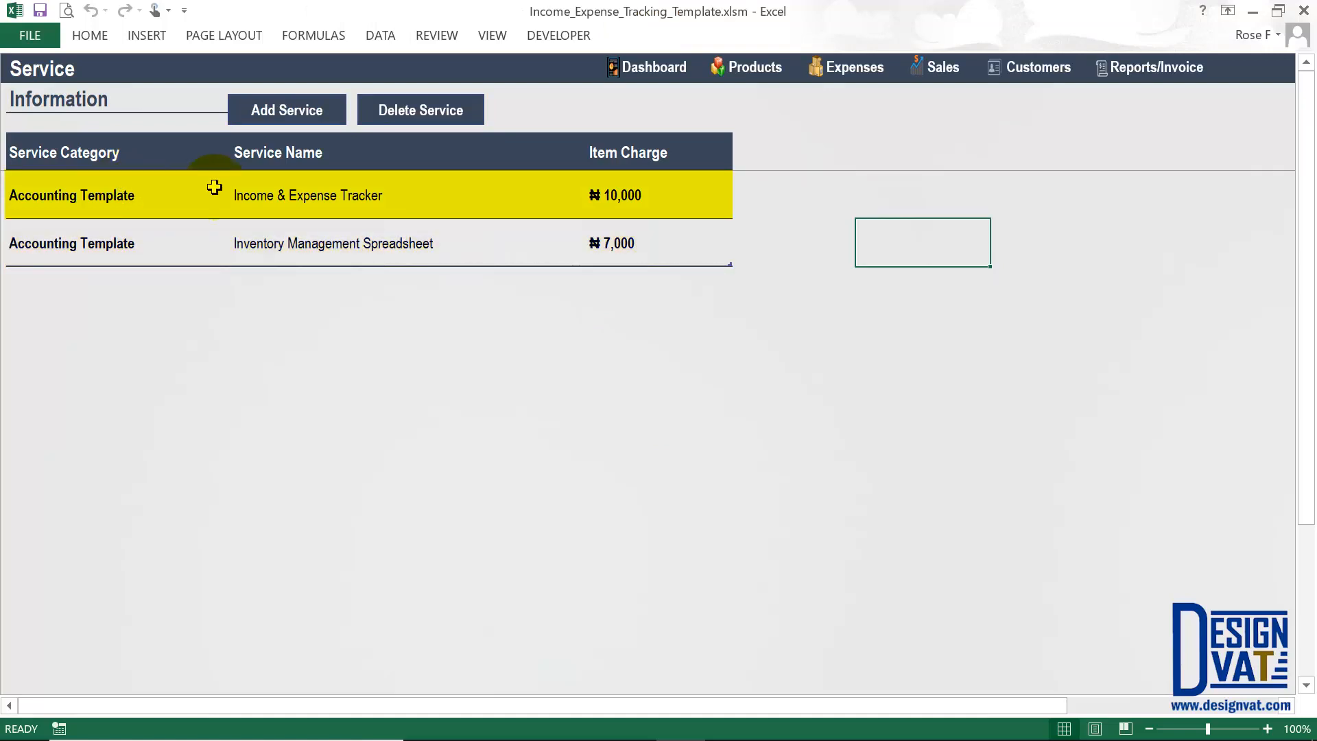
{"action": "left_click", "coordinate": [249, 186]}
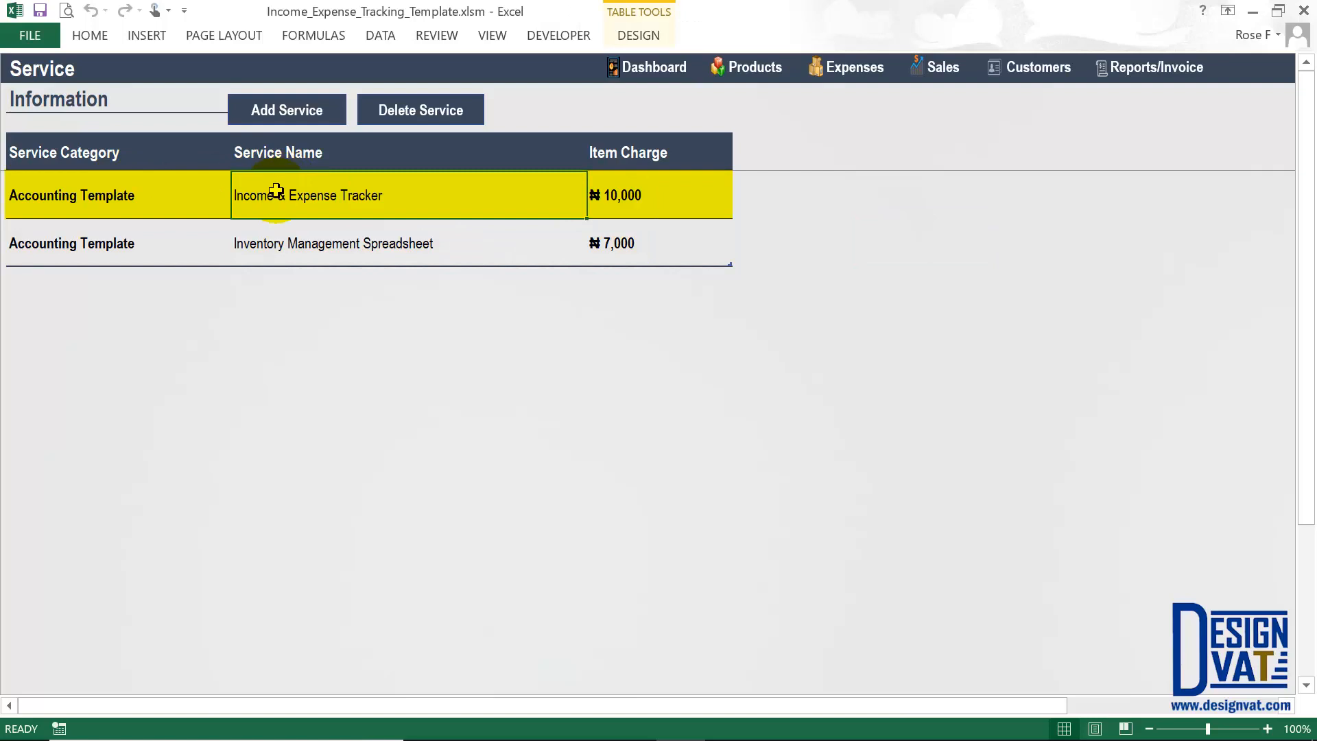
{"action": "left_click", "coordinate": [278, 242]}
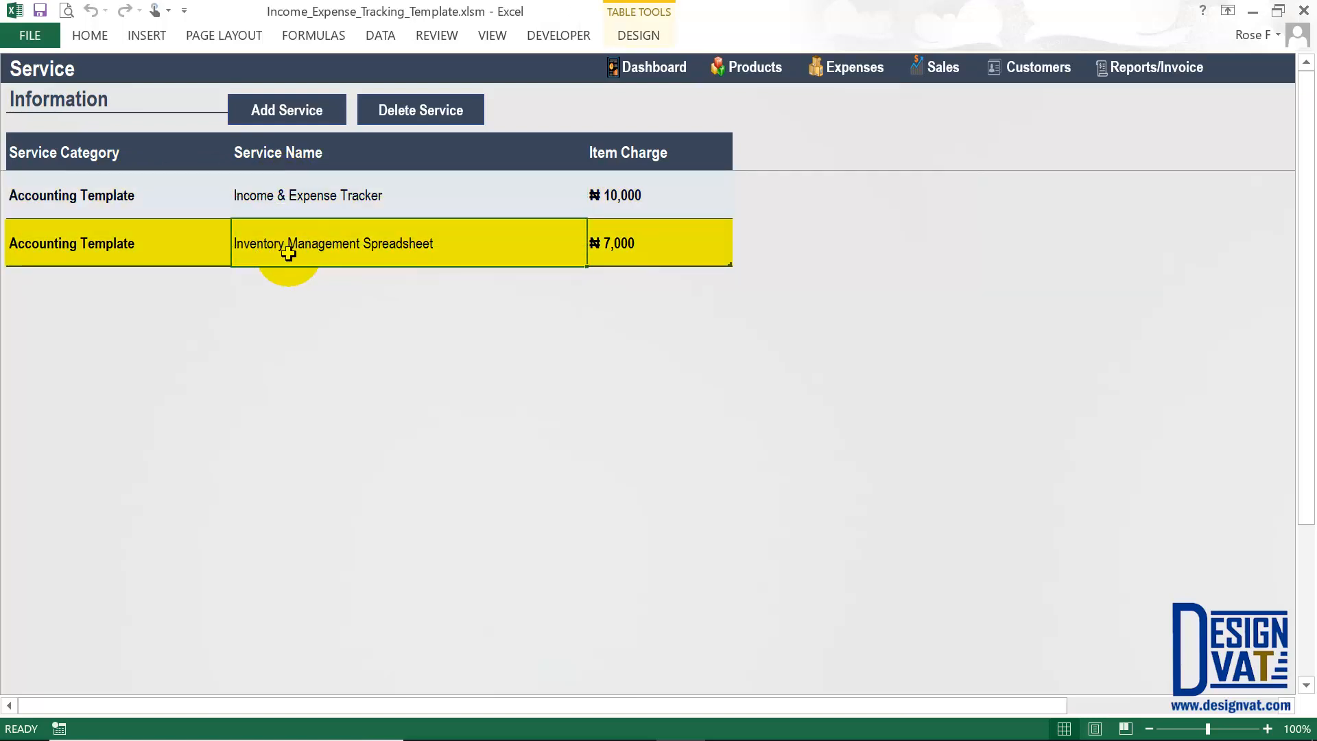
{"action": "left_click", "coordinate": [282, 110]}
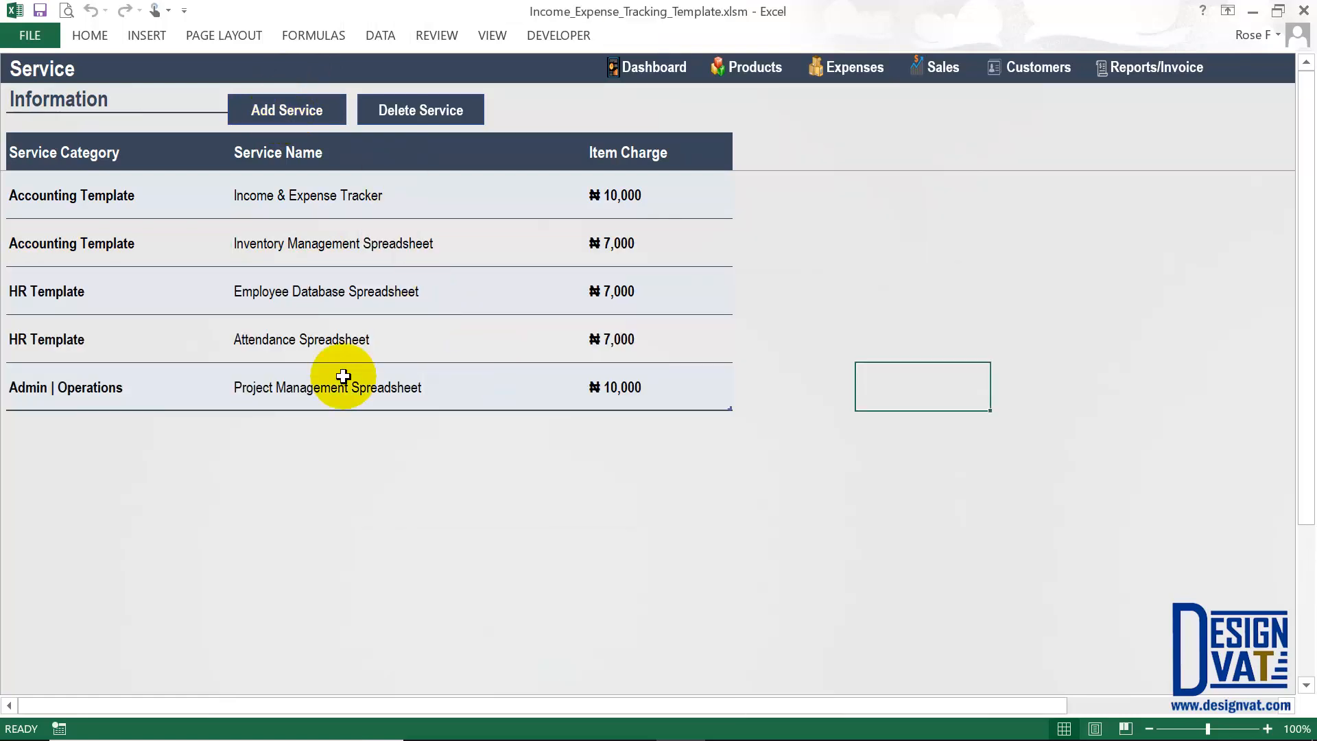
Review the service categories assigned to all entries in the service table
{"action": "left_click", "coordinate": [343, 376]}
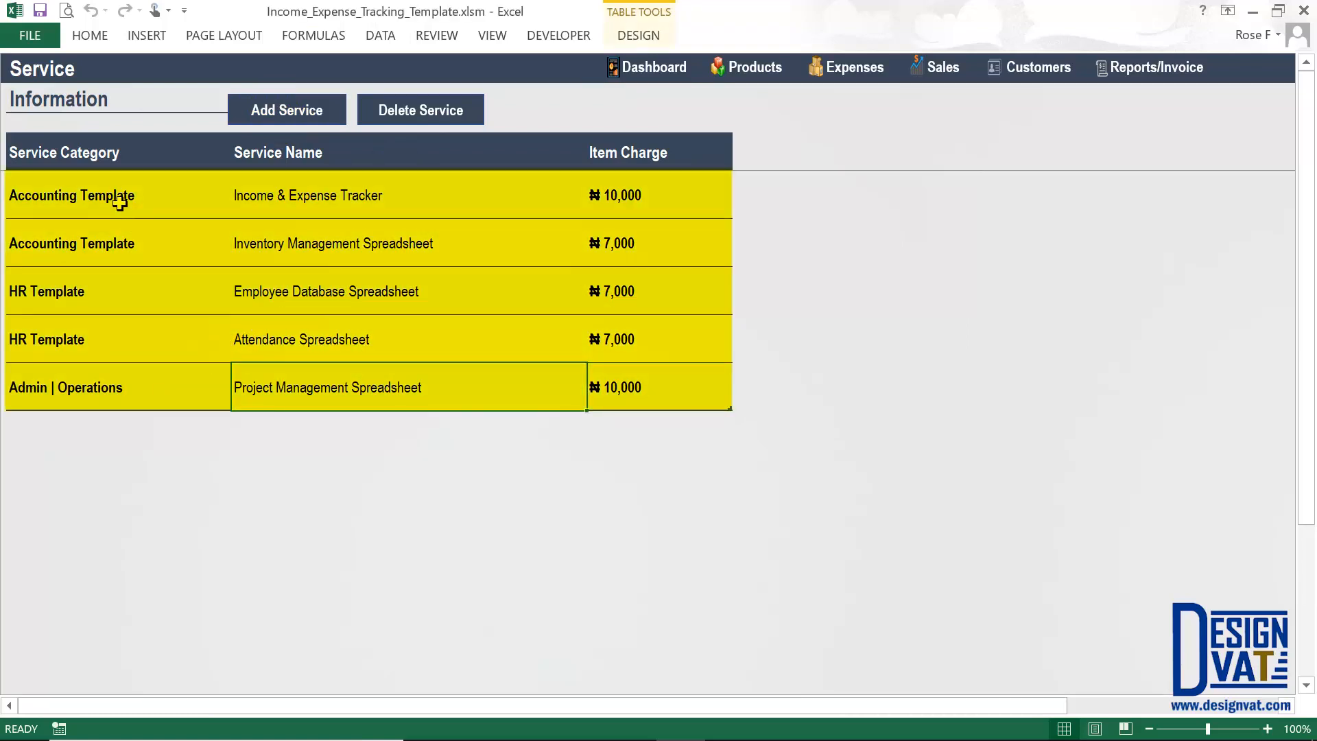
{"action": "left_click_drag", "start_coordinate": [123, 199], "coordinate": [116, 247]}
{"action": "left_click_drag", "start_coordinate": [111, 306], "coordinate": [103, 406]}
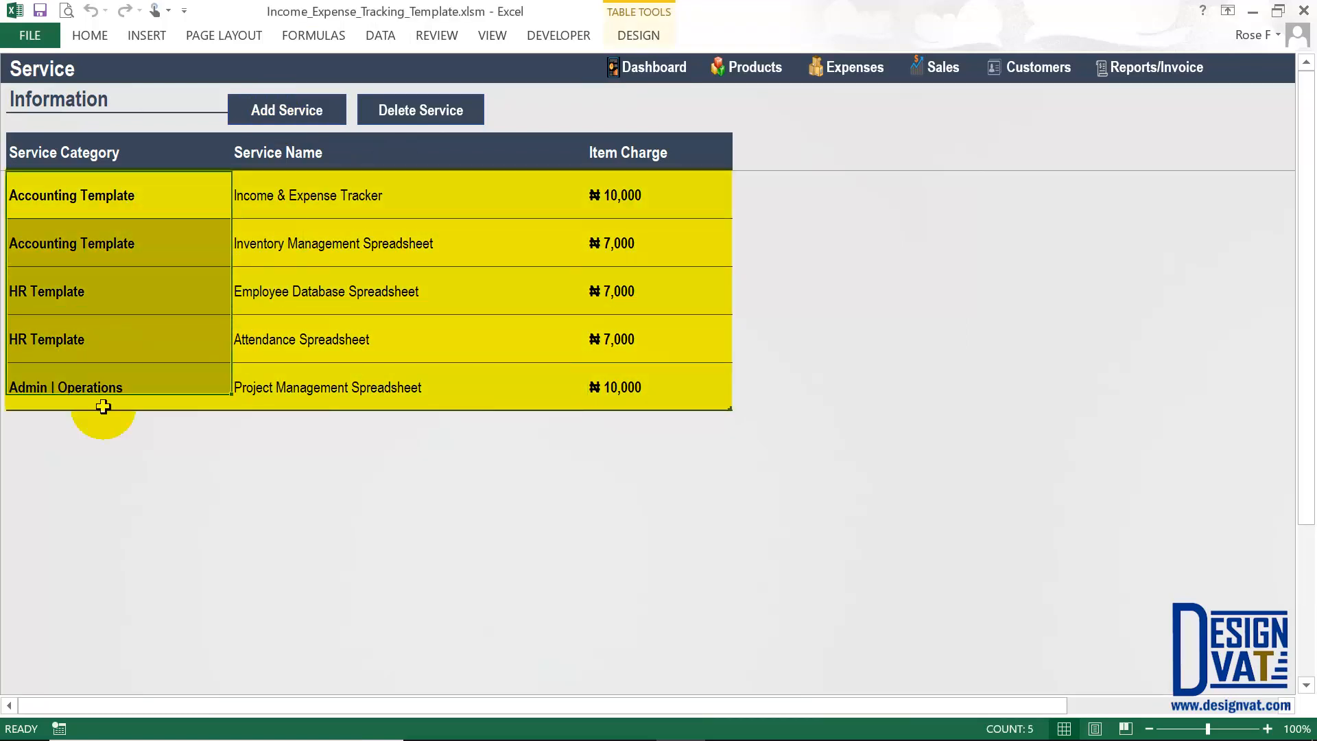
{"action": "left_click", "coordinate": [184, 202]}
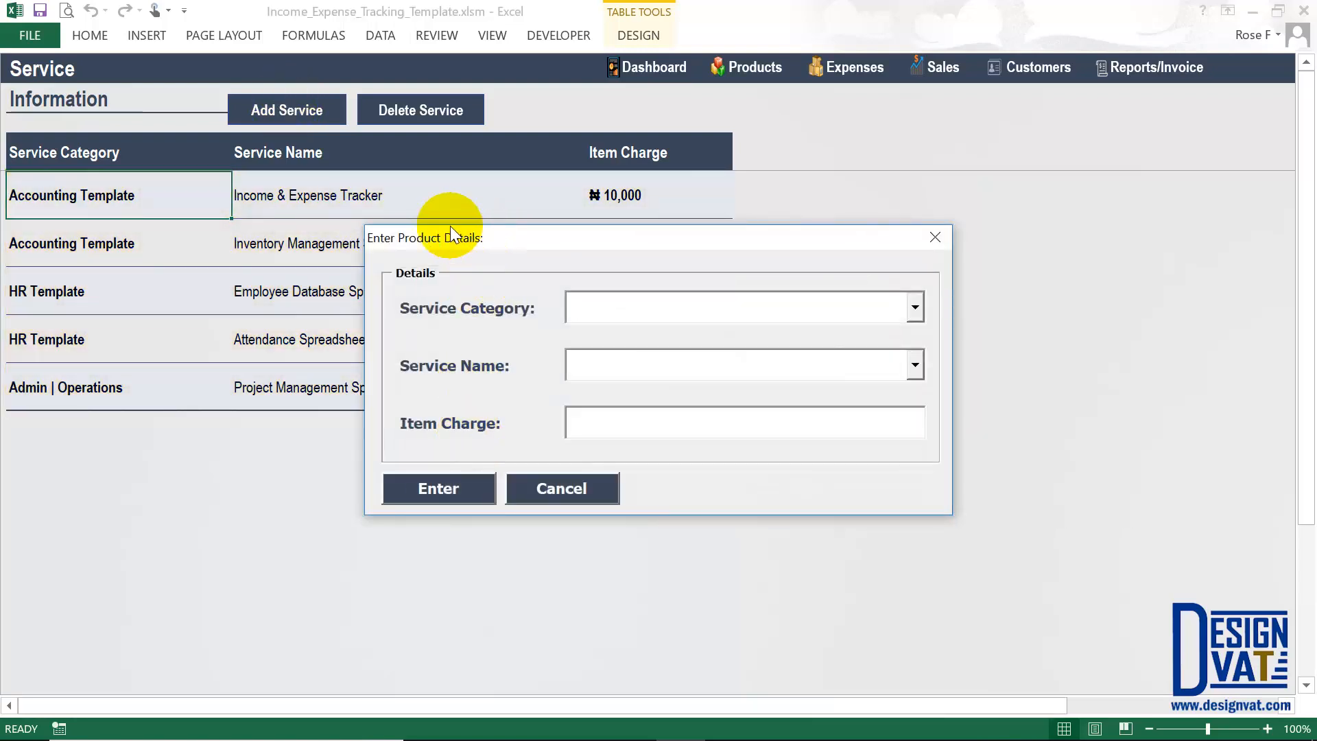
Try HR Template, Admin | Operations and Accounting Template in turn as the category in the new service form
{"action": "left_click_drag", "start_coordinate": [440, 244], "coordinate": [413, 216]}
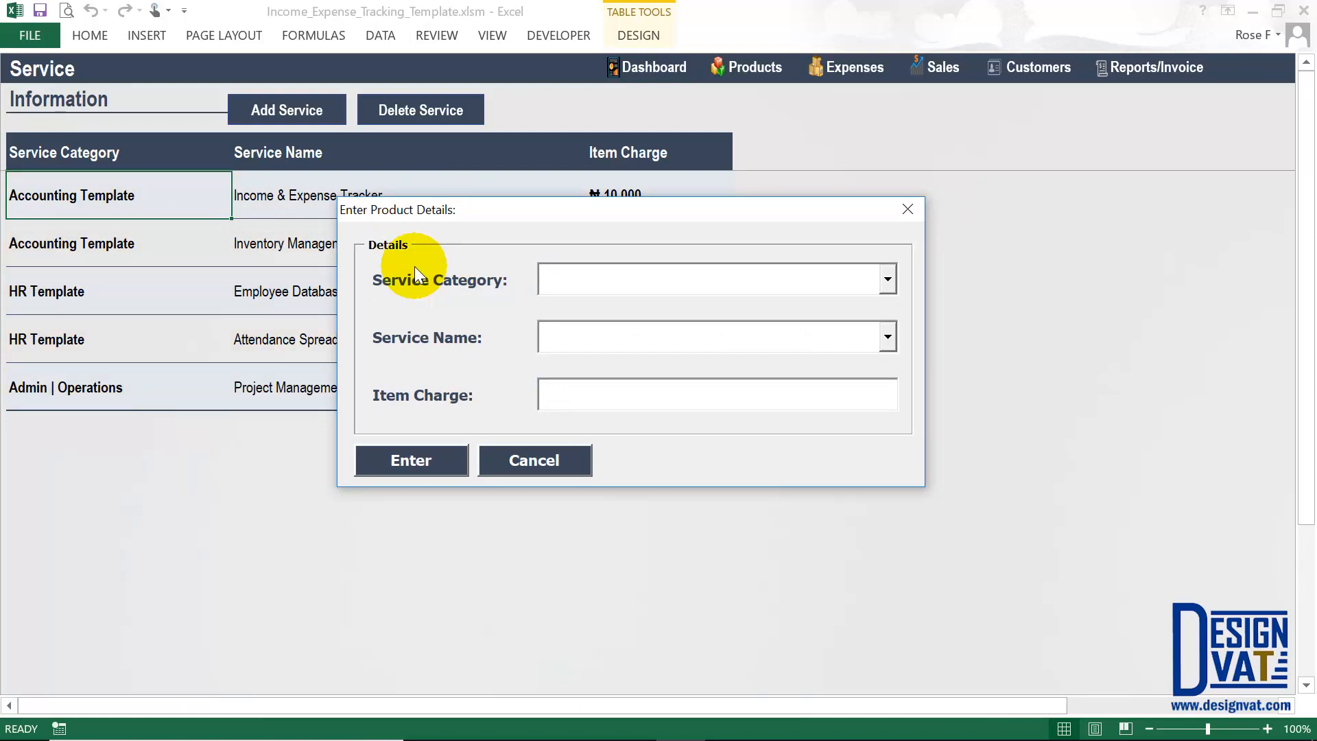
{"action": "left_click", "coordinate": [876, 278]}
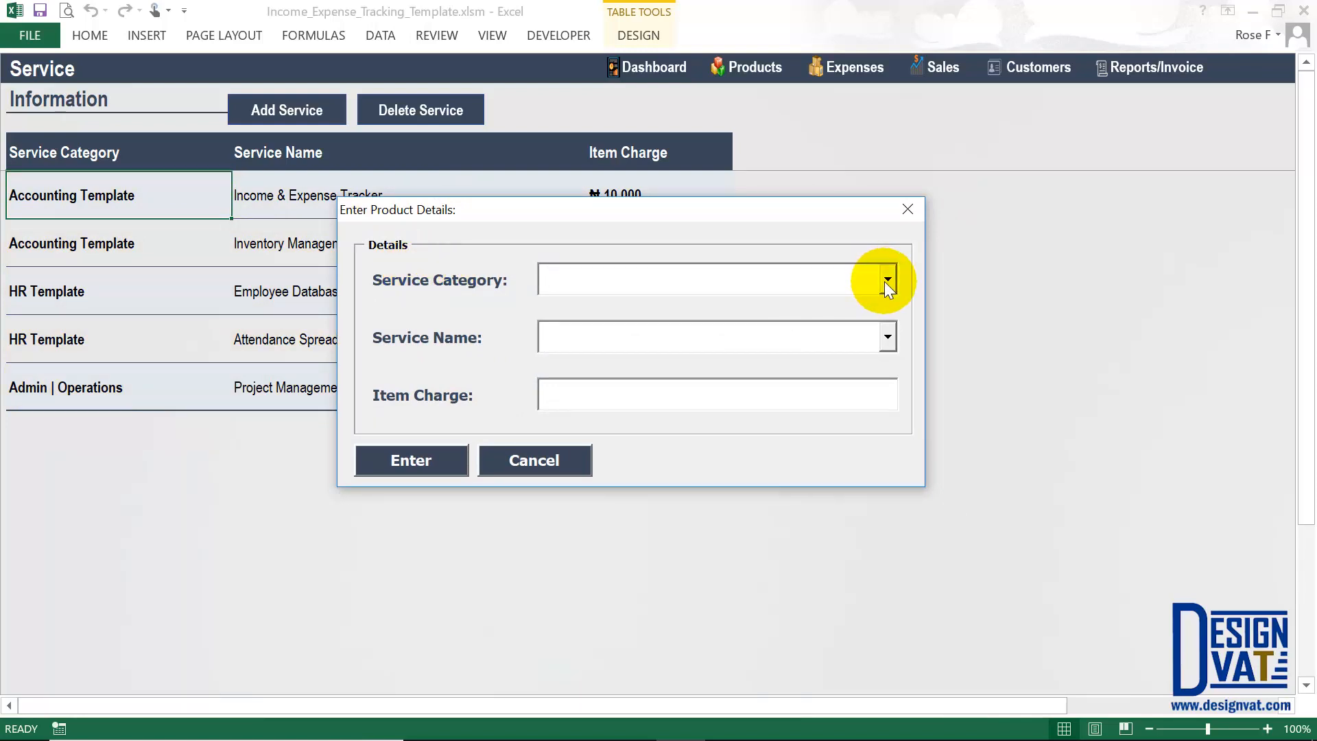
{"action": "left_click", "coordinate": [886, 280]}
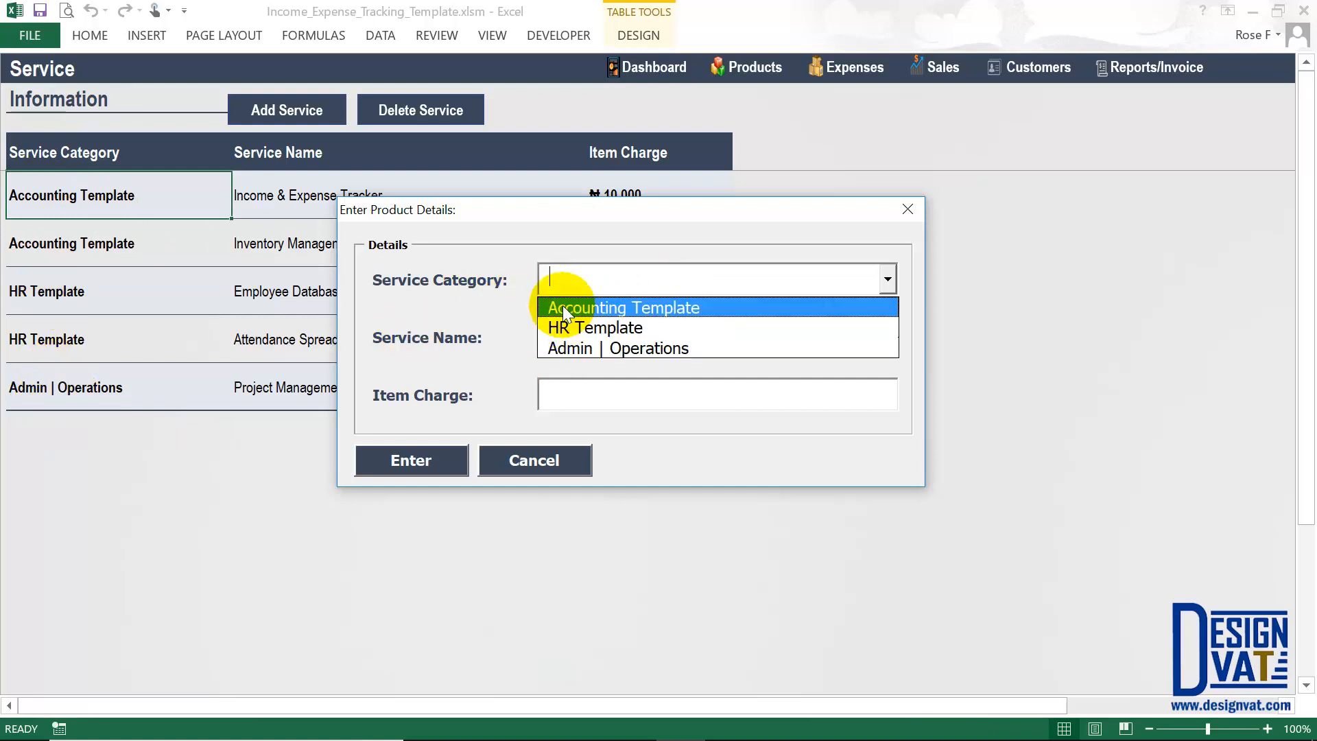
{"action": "left_click", "coordinate": [676, 276]}
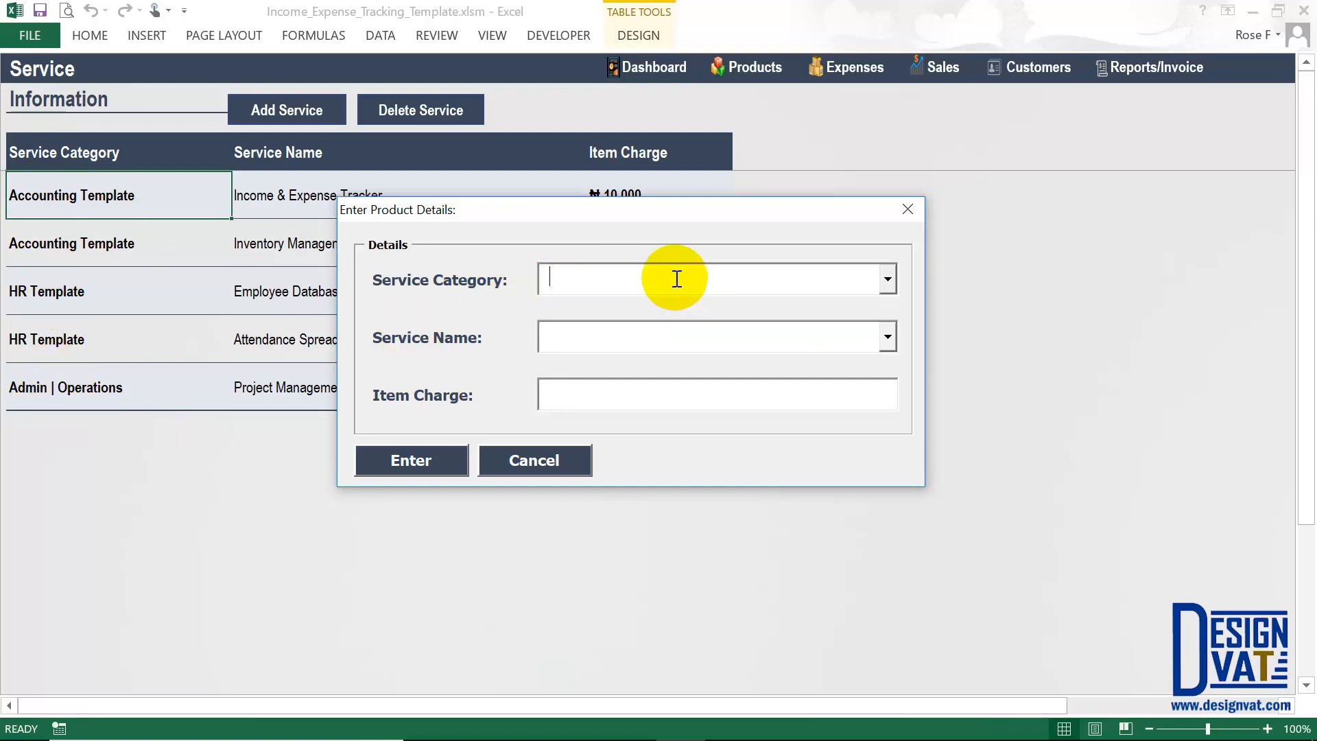
{"action": "type", "text": "H"}
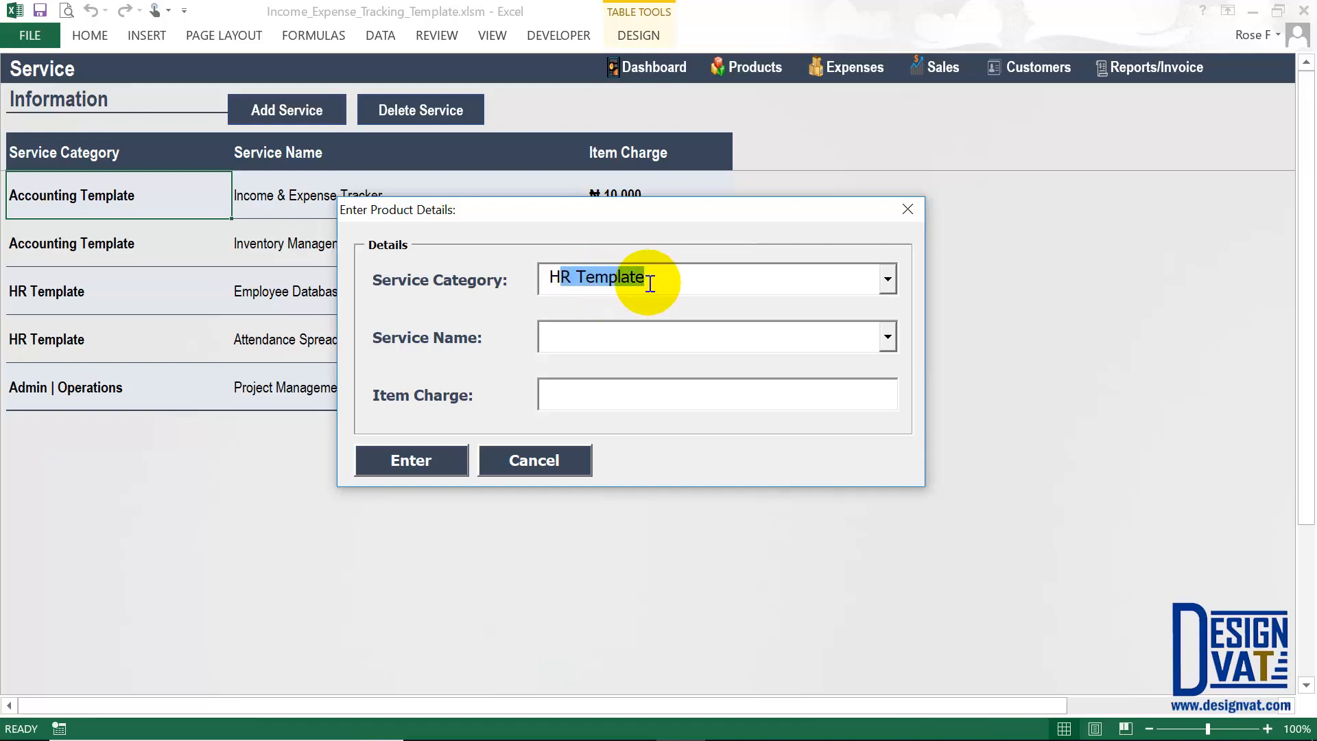
{"action": "left_click_drag", "start_coordinate": [650, 284], "coordinate": [499, 271]}
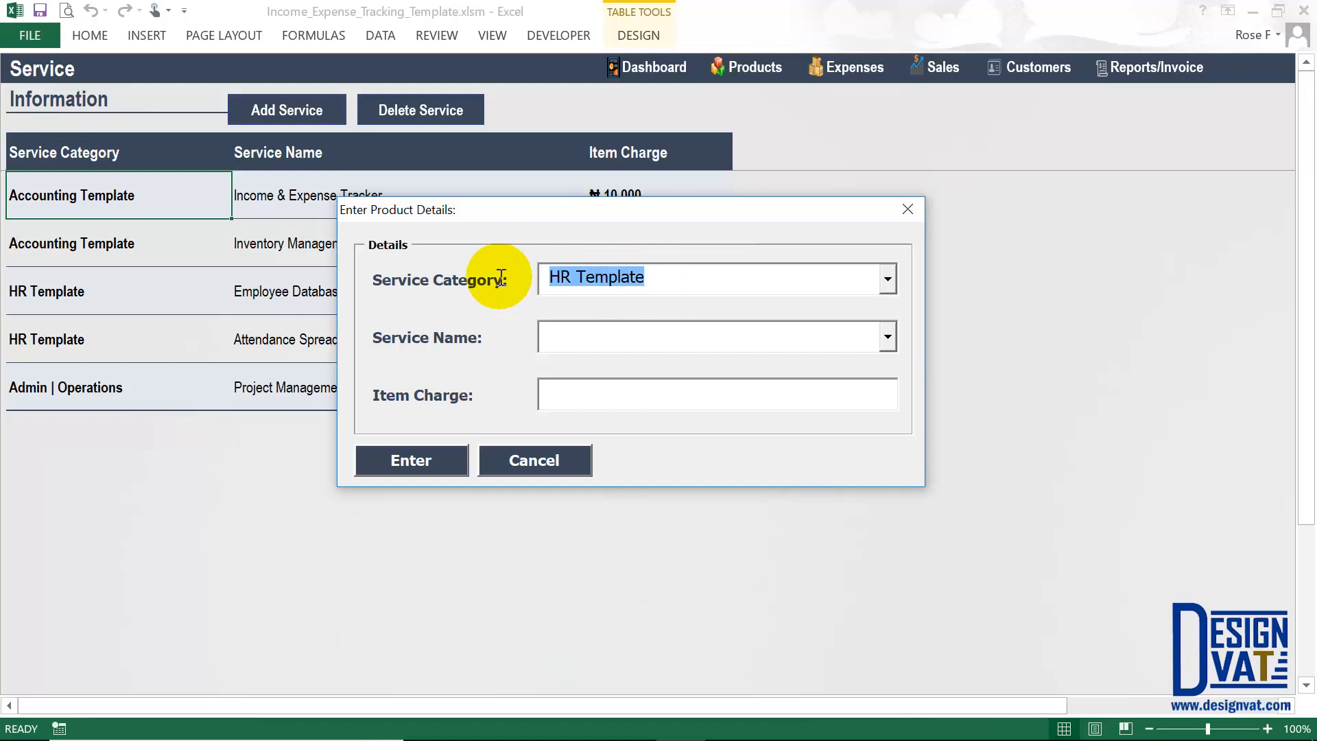
{"action": "type", "text": "A"}
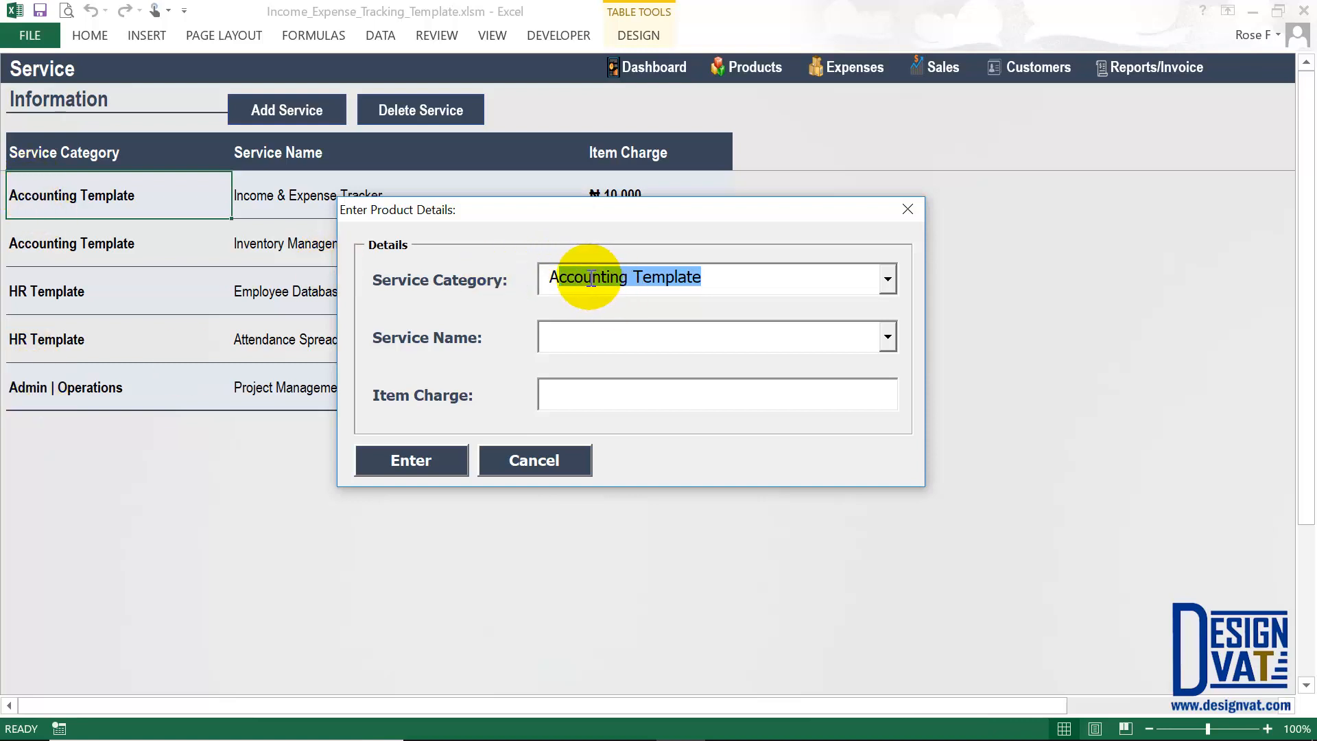
{"action": "type", "text": "dmin | Operations"}
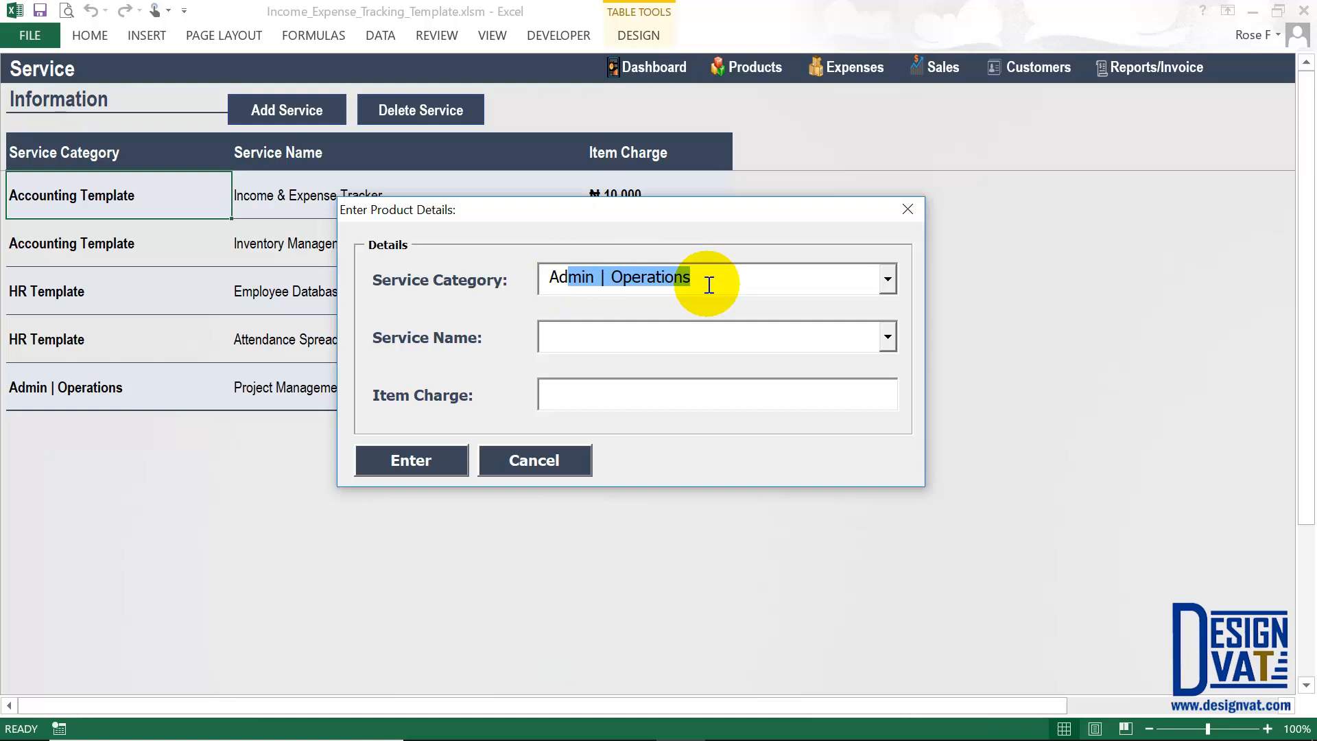
{"action": "left_click_drag", "start_coordinate": [708, 284], "coordinate": [496, 280]}
{"action": "type", "text": "Accounting Template"}
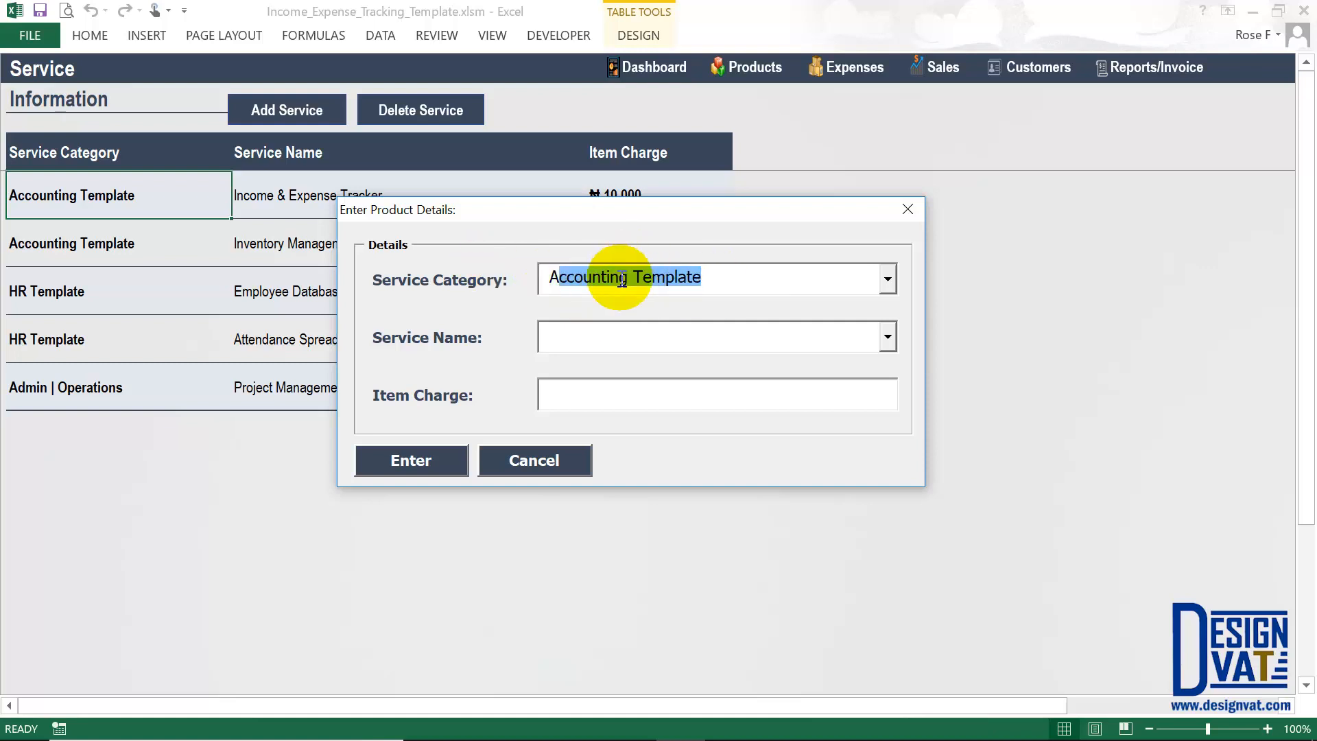
{"action": "left_click", "coordinate": [625, 329]}
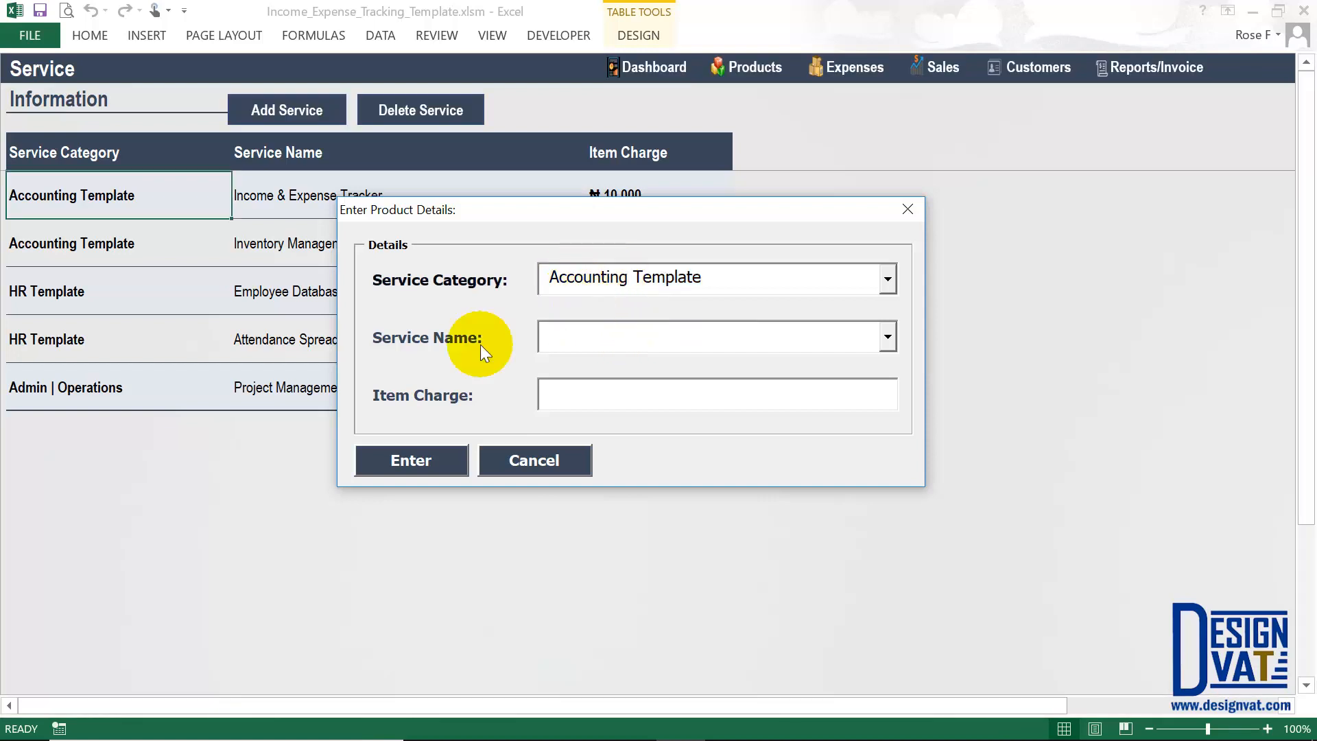
List the Accounting Template service names, try Income & Expense Tracker as the name, and clear it
{"action": "left_click", "coordinate": [889, 338]}
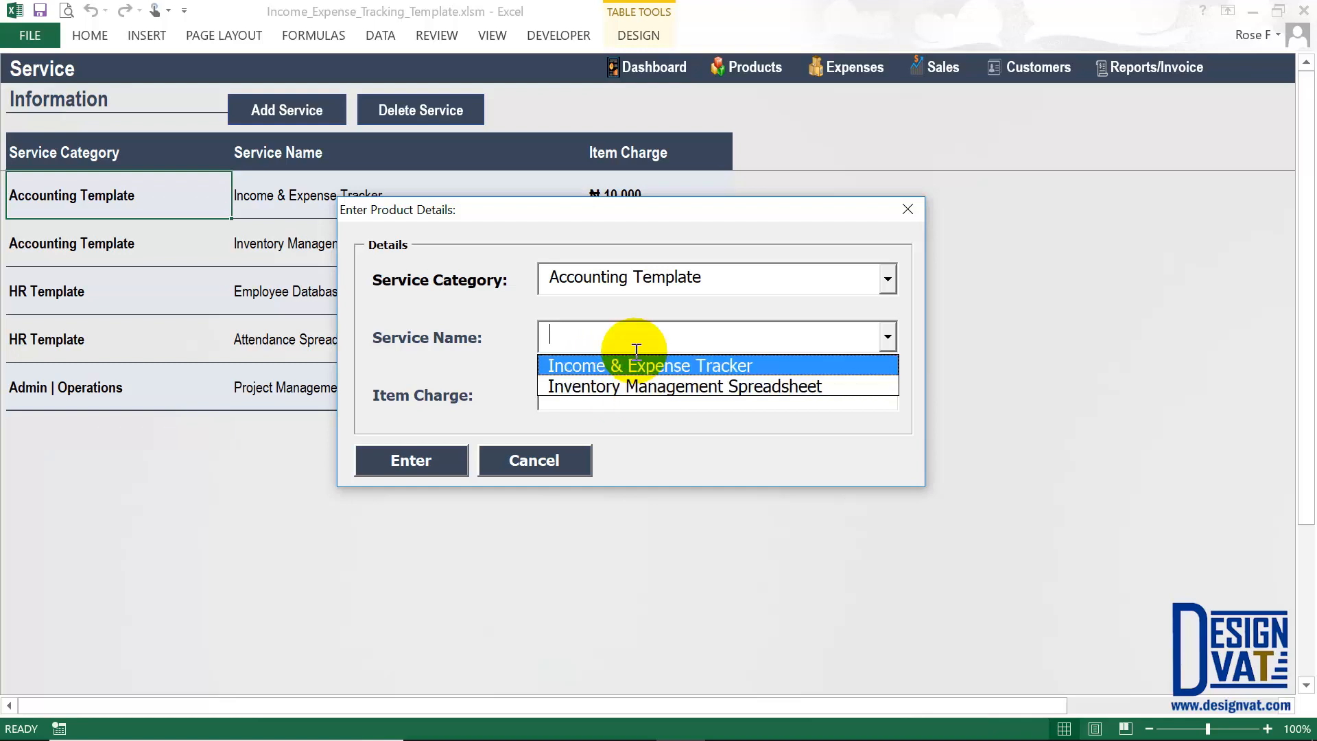
{"action": "type", "text": "I"}
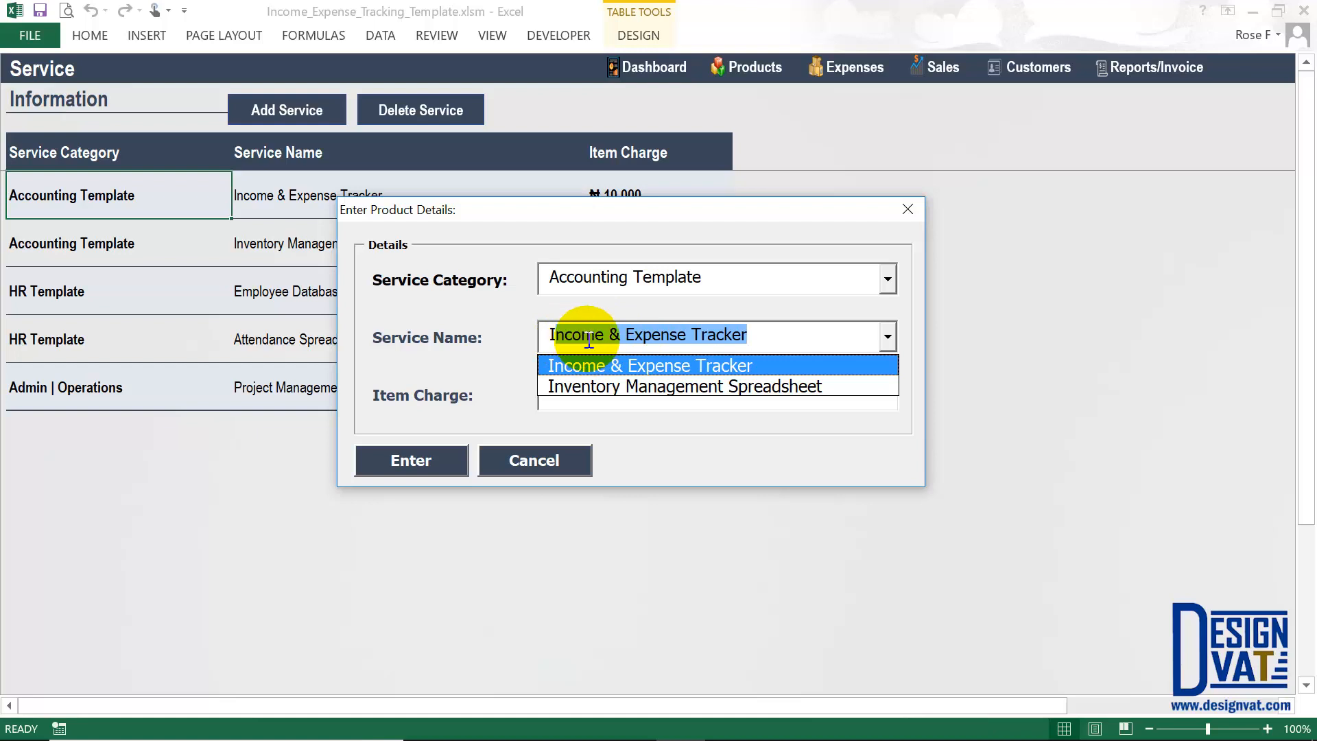
{"action": "key", "text": "BackSpace"}
{"action": "key", "text": "BackSpace"}
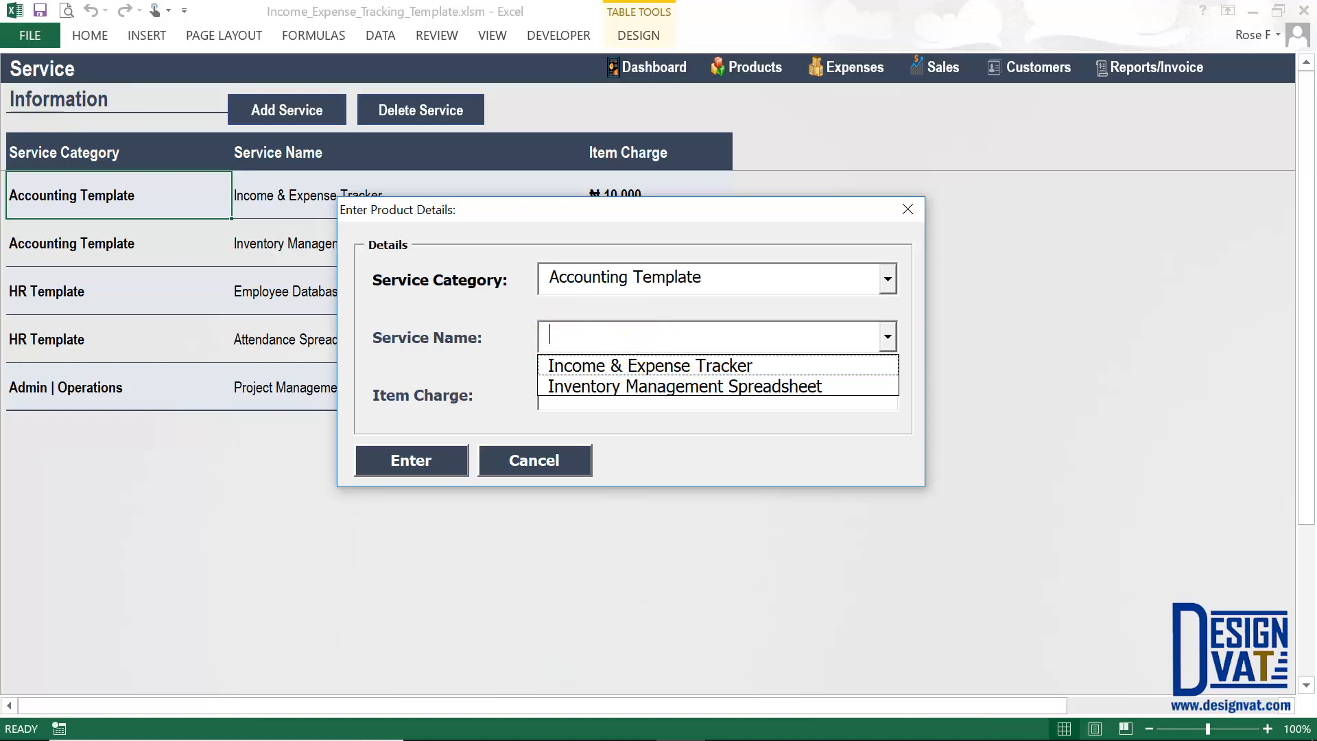
Try the HR Template category with Employee Database Spreadsheet as the service name, and cancel the form
{"action": "left_click", "coordinate": [738, 278]}
{"action": "left_click", "coordinate": [887, 279]}
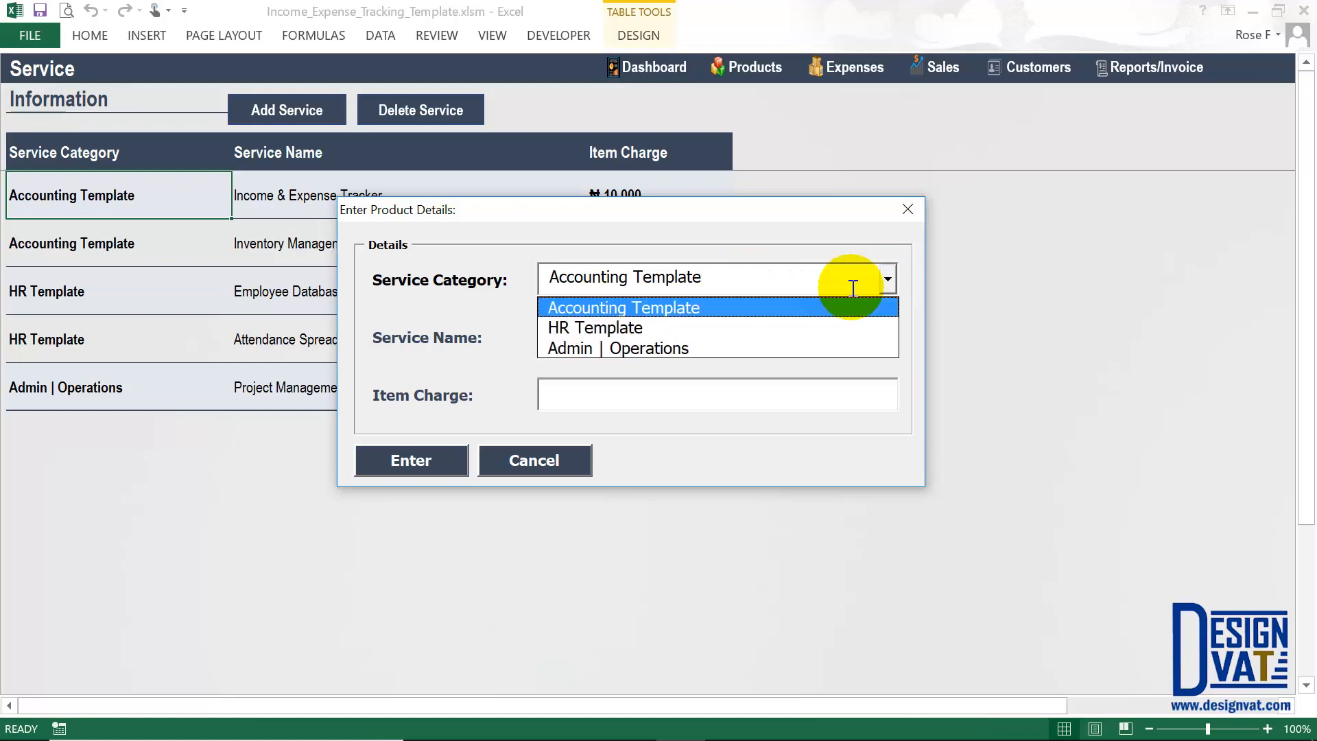
{"action": "left_click", "coordinate": [695, 328]}
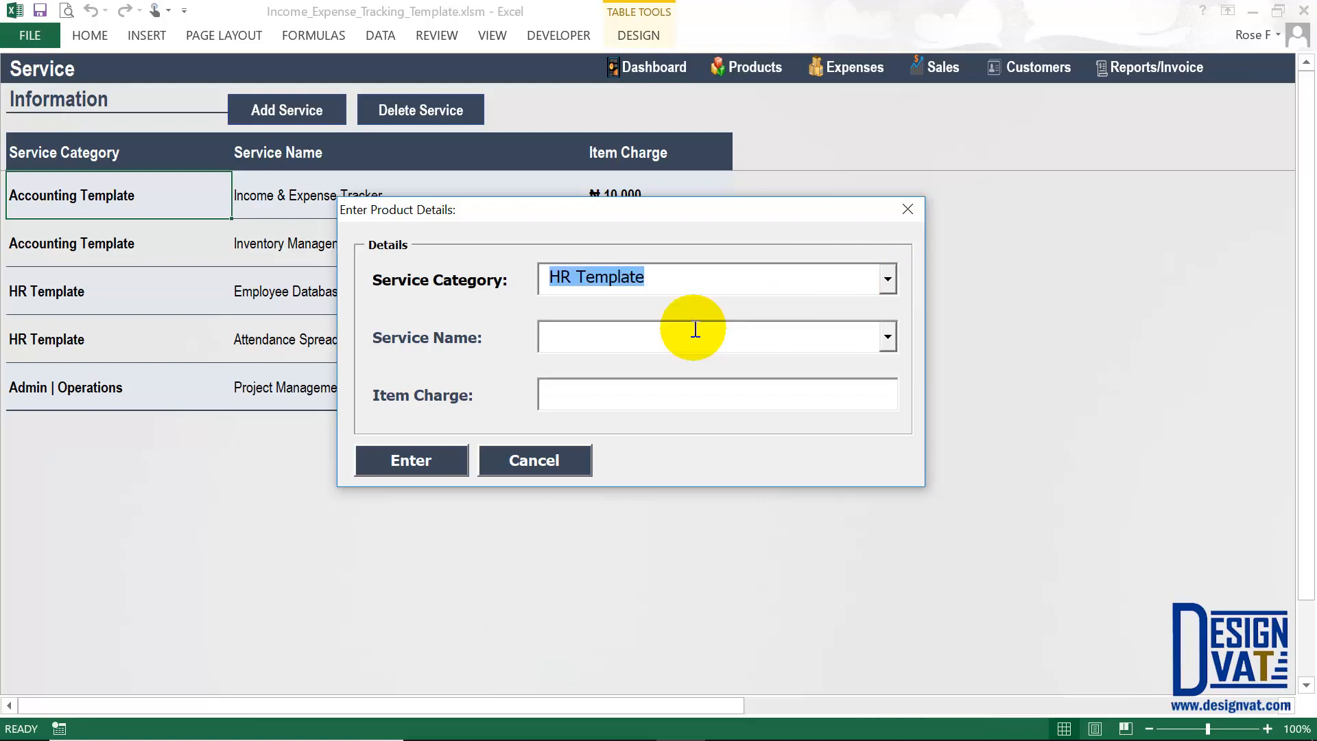
{"action": "left_click", "coordinate": [887, 337]}
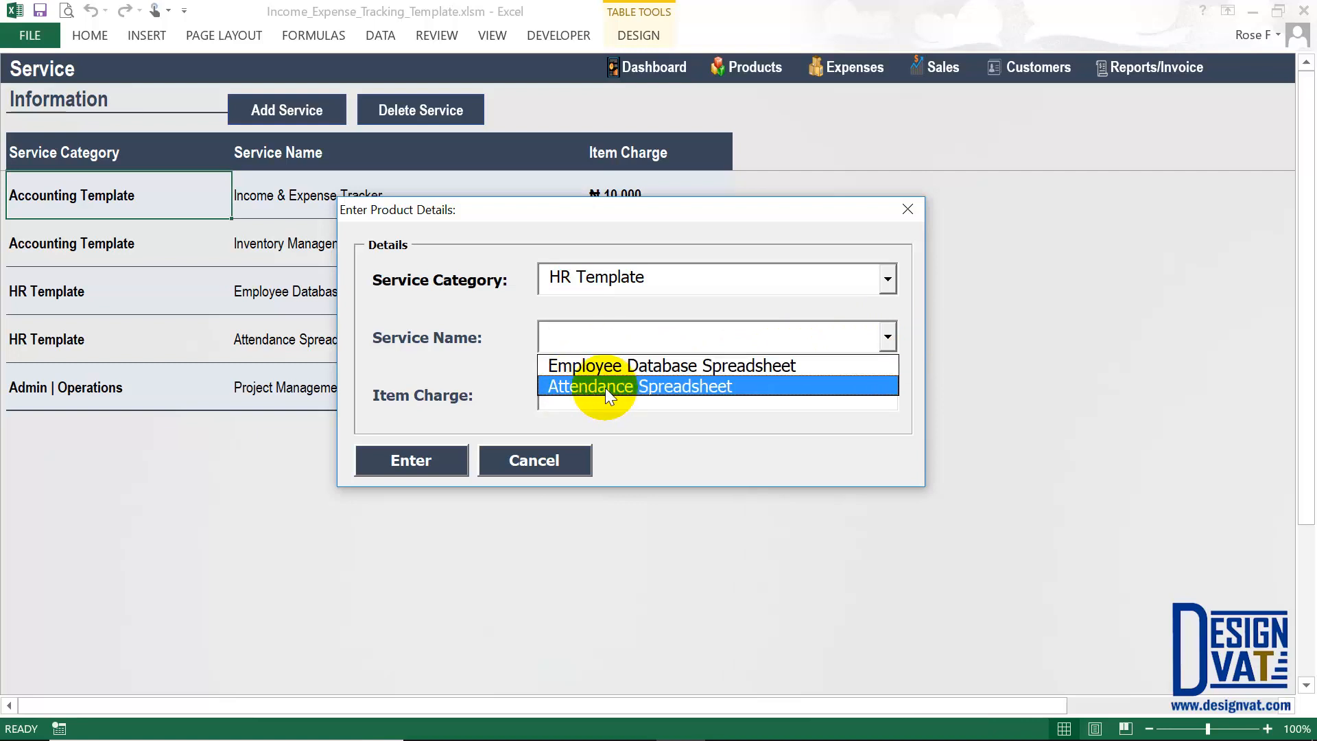
{"action": "left_click", "coordinate": [597, 338]}
{"action": "type", "text": "Employee Database Spreadsheet"}
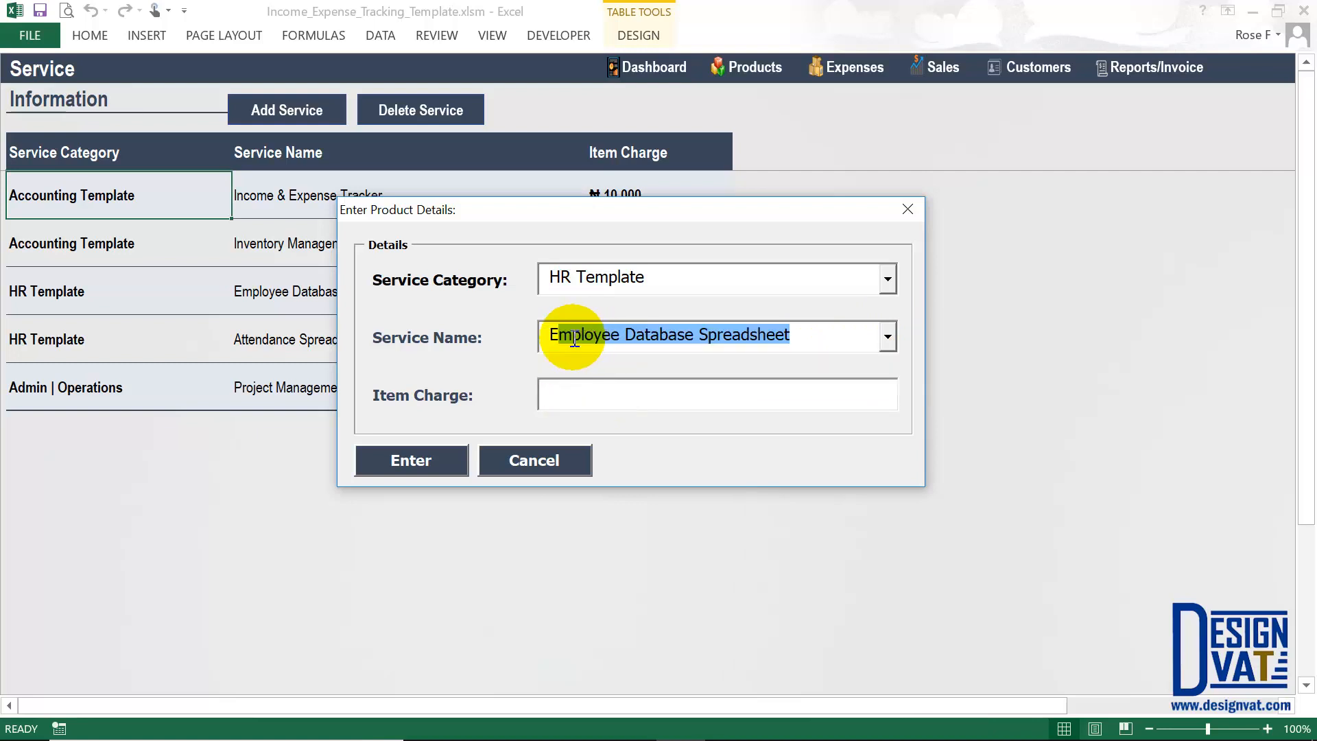
{"action": "left_click_drag", "start_coordinate": [782, 335], "coordinate": [542, 332]}
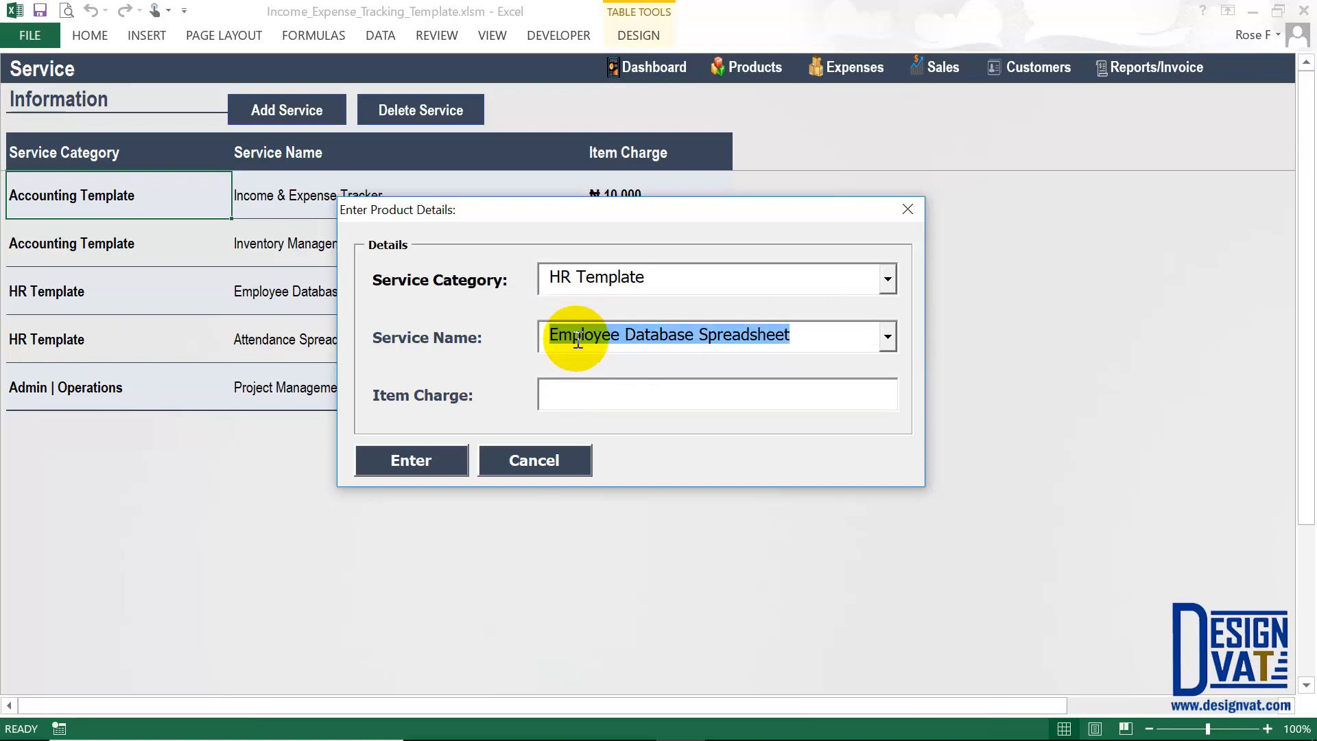
{"action": "left_click", "coordinate": [548, 461]}
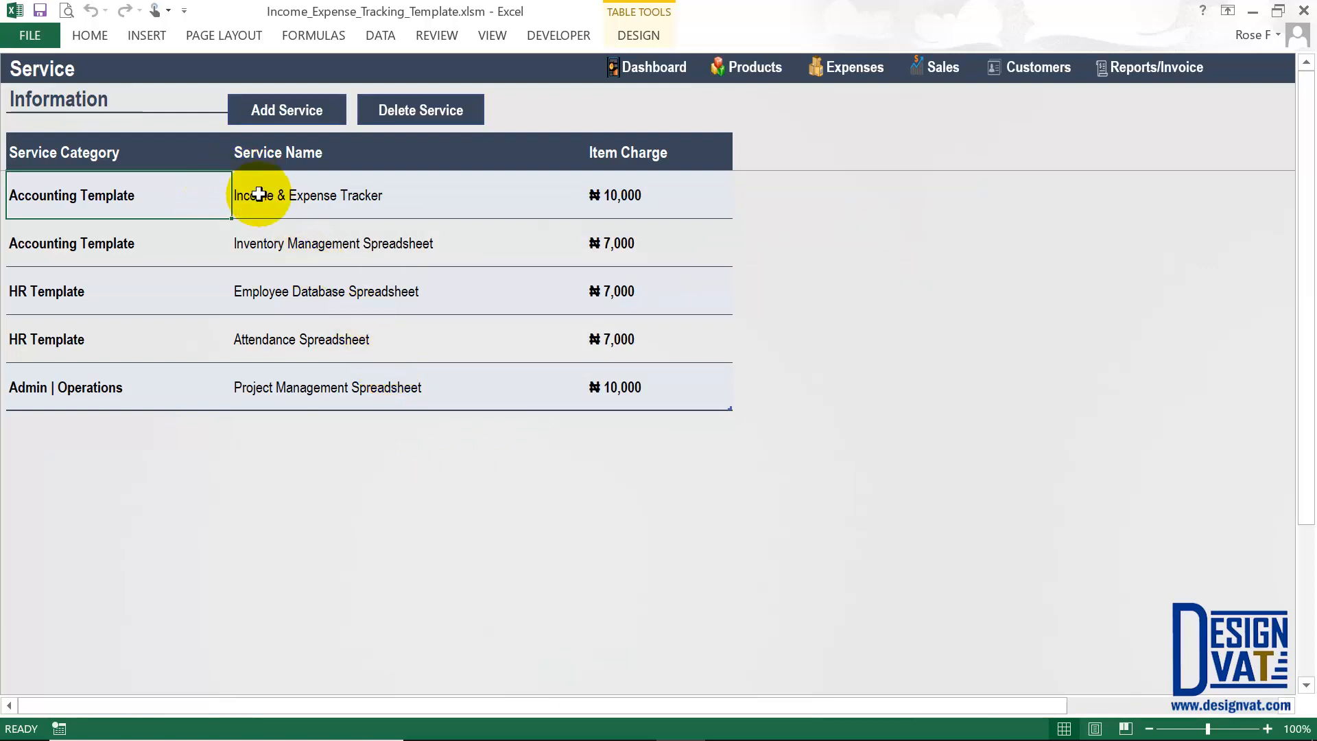
{"action": "left_click", "coordinate": [322, 200]}
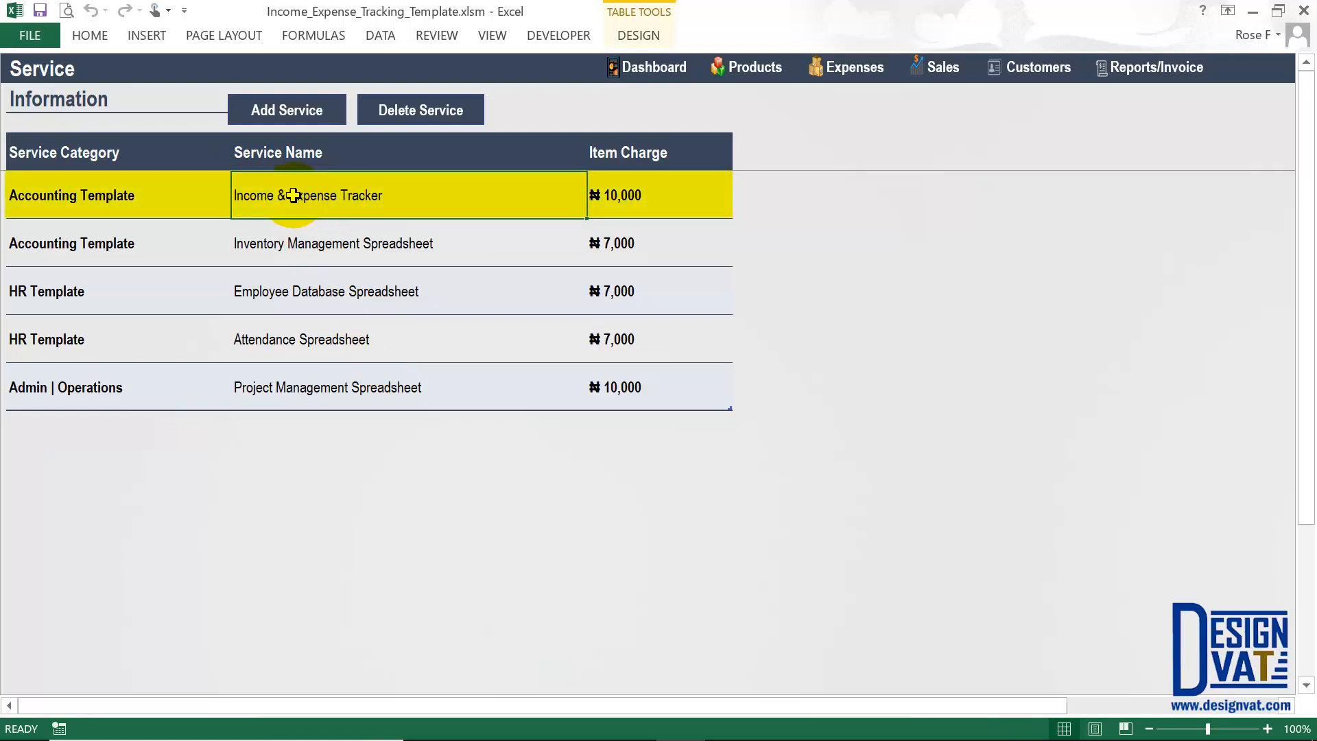
{"action": "left_click", "coordinate": [314, 240]}
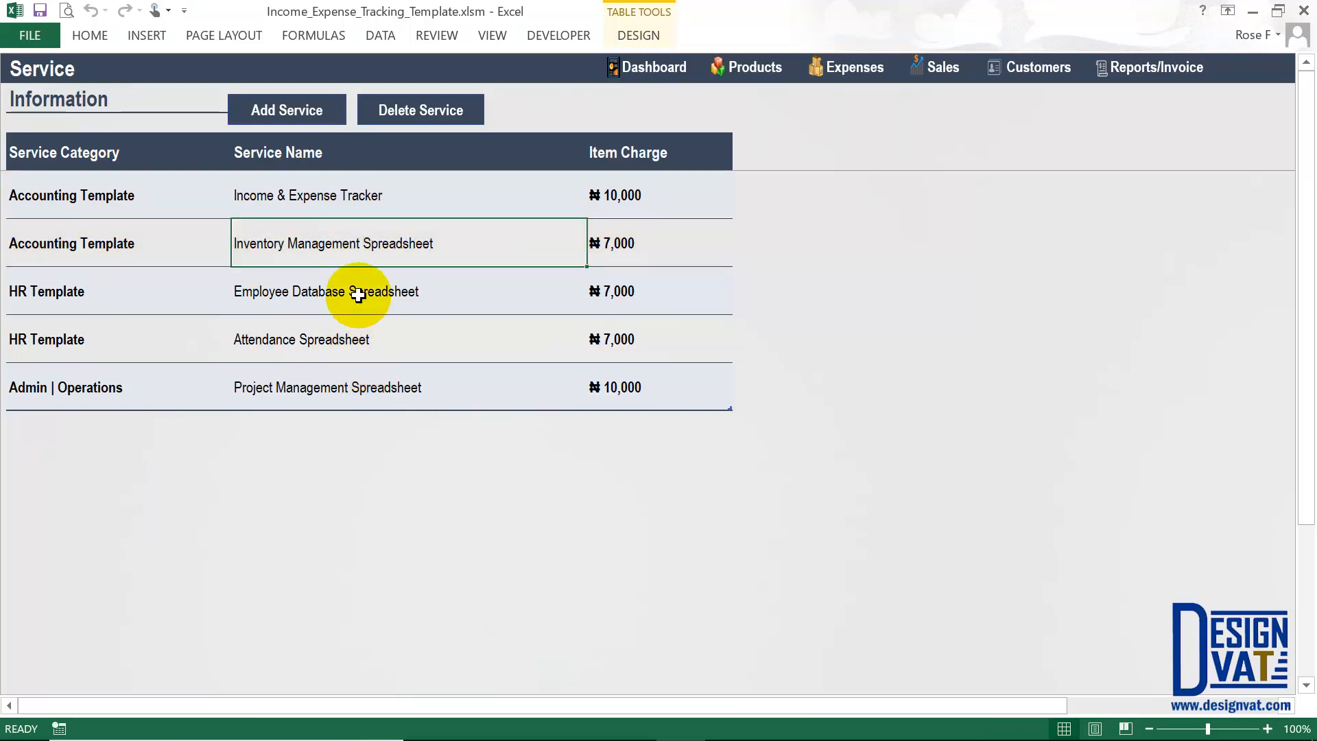
{"action": "left_click", "coordinate": [109, 196]}
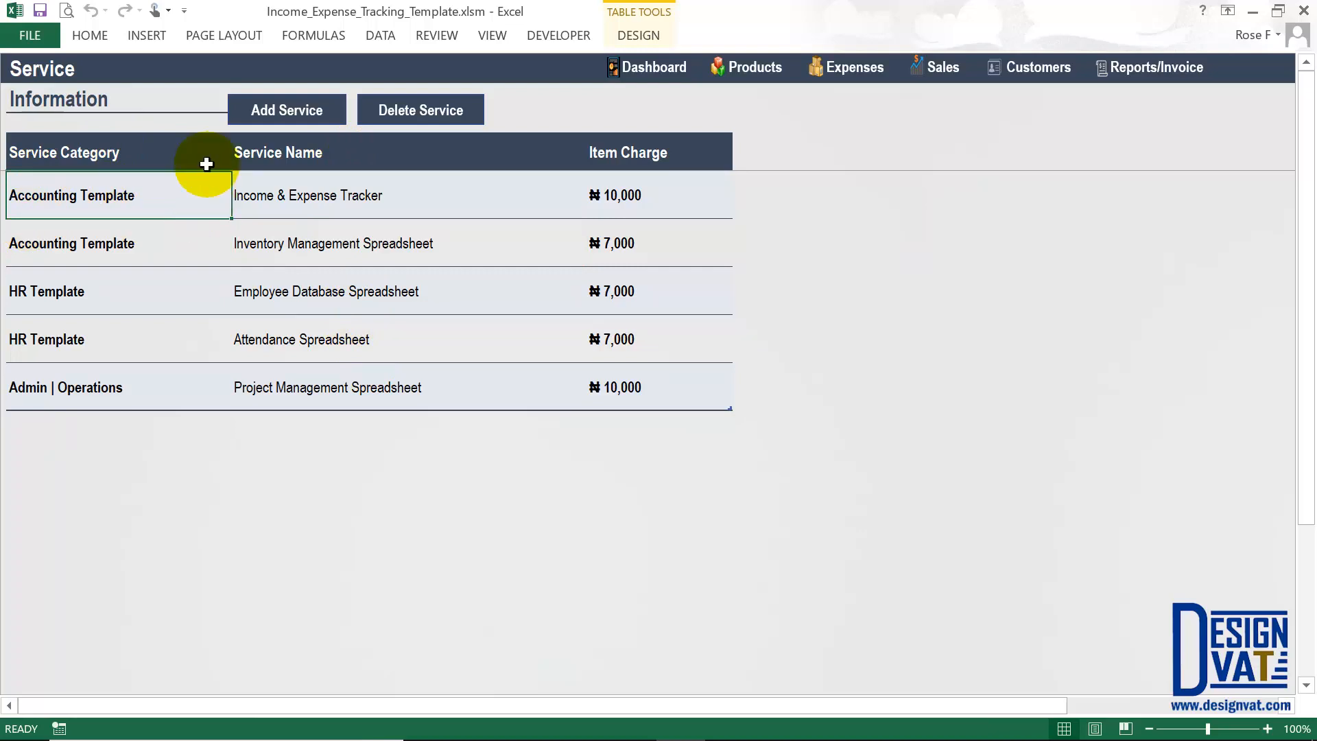
Delete the Project Management Spreadsheet service in the Admin | Operations category from the service table and confirm the deletion
{"action": "left_click", "coordinate": [73, 382]}
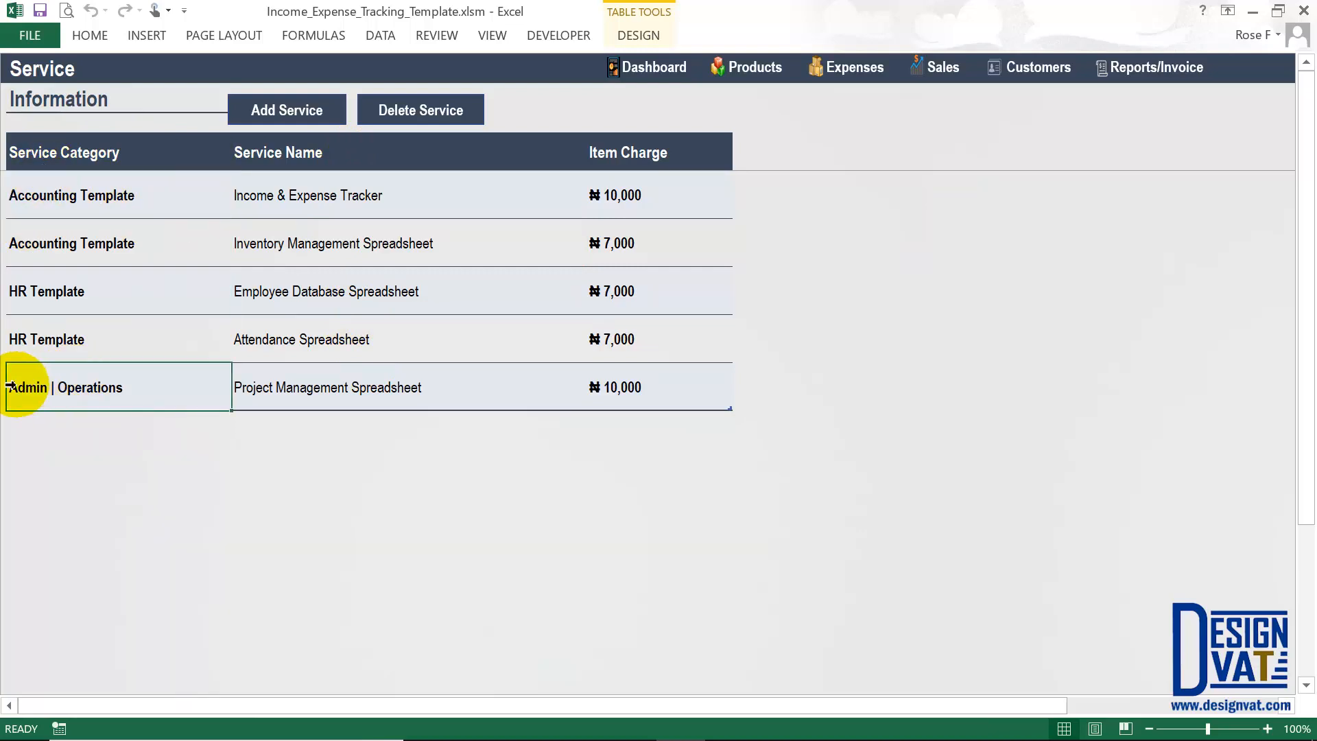
{"action": "left_click", "coordinate": [415, 127]}
{"action": "left_click_drag", "start_coordinate": [573, 325], "coordinate": [487, 215]}
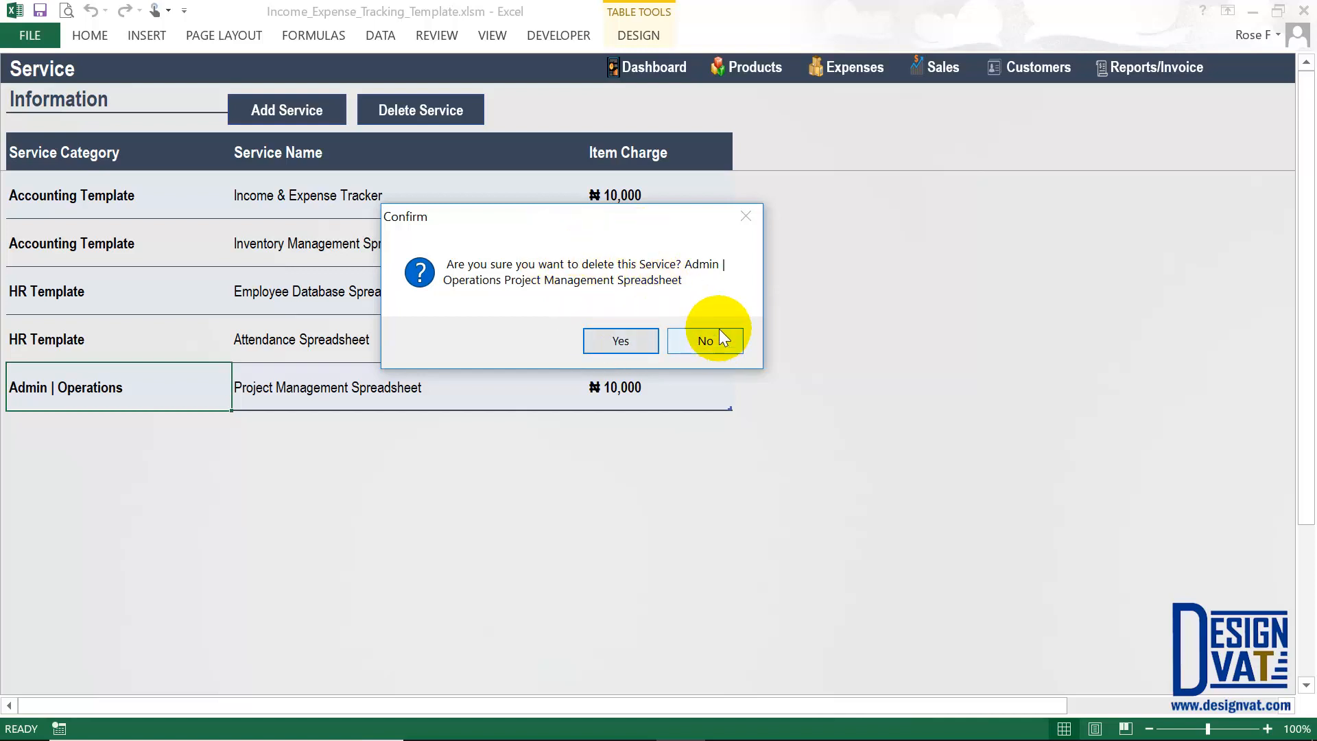
{"action": "left_click", "coordinate": [623, 341]}
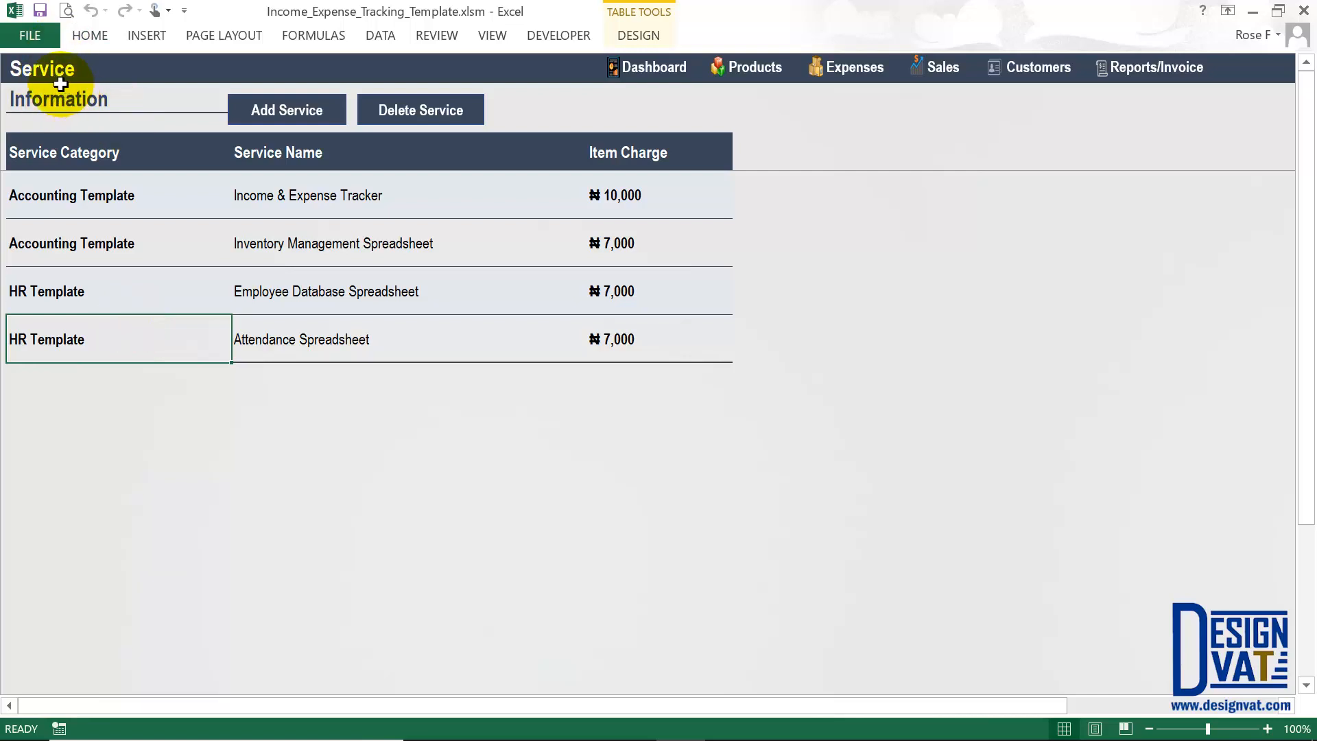
Open and cancel the new service form, and start deleting the Attendance Spreadsheet service but decline the confirmation
{"action": "left_click", "coordinate": [294, 109]}
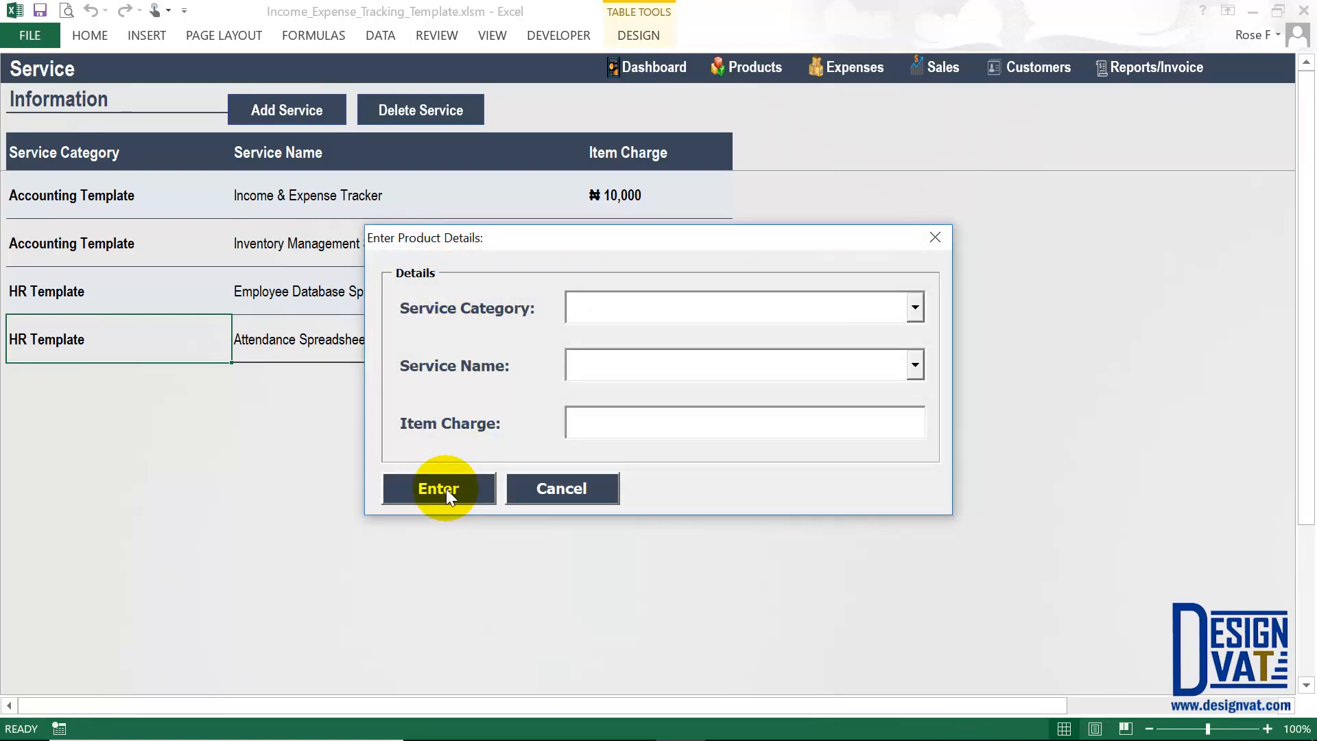
{"action": "left_click", "coordinate": [542, 486]}
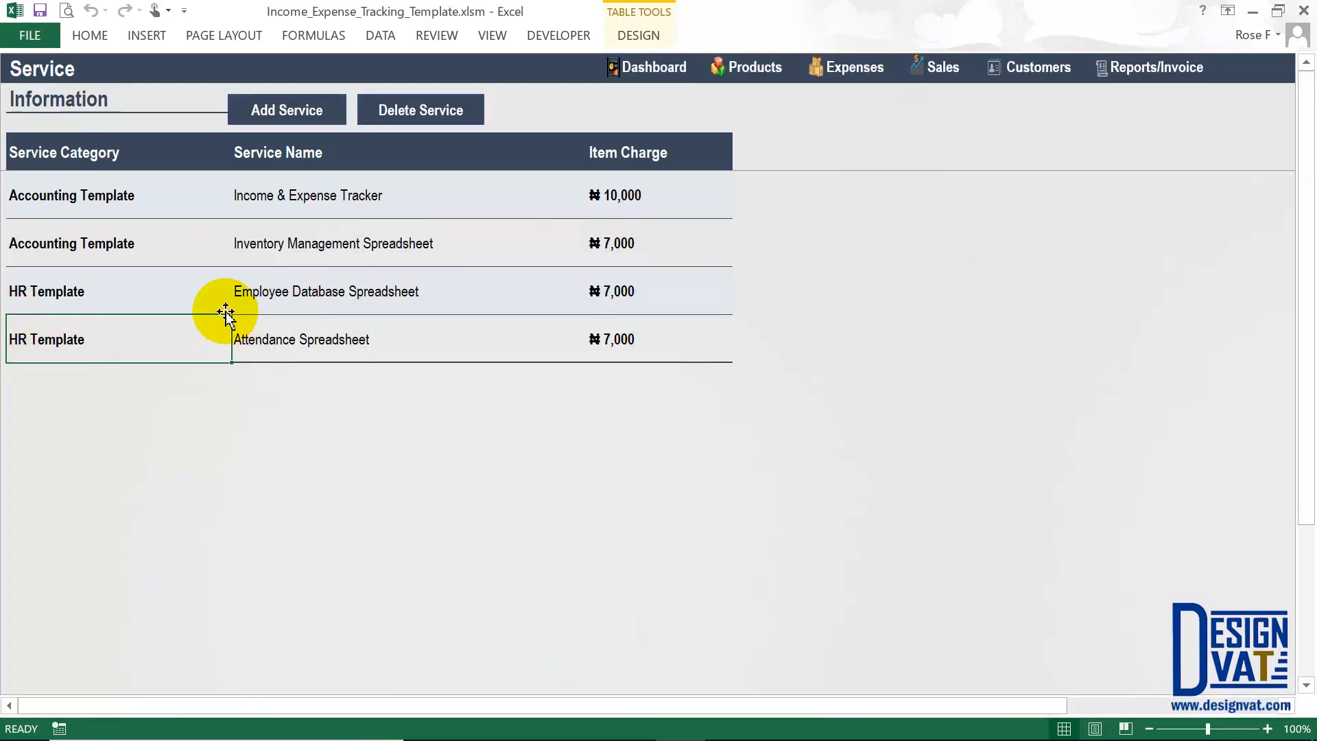
{"action": "left_click", "coordinate": [421, 110]}
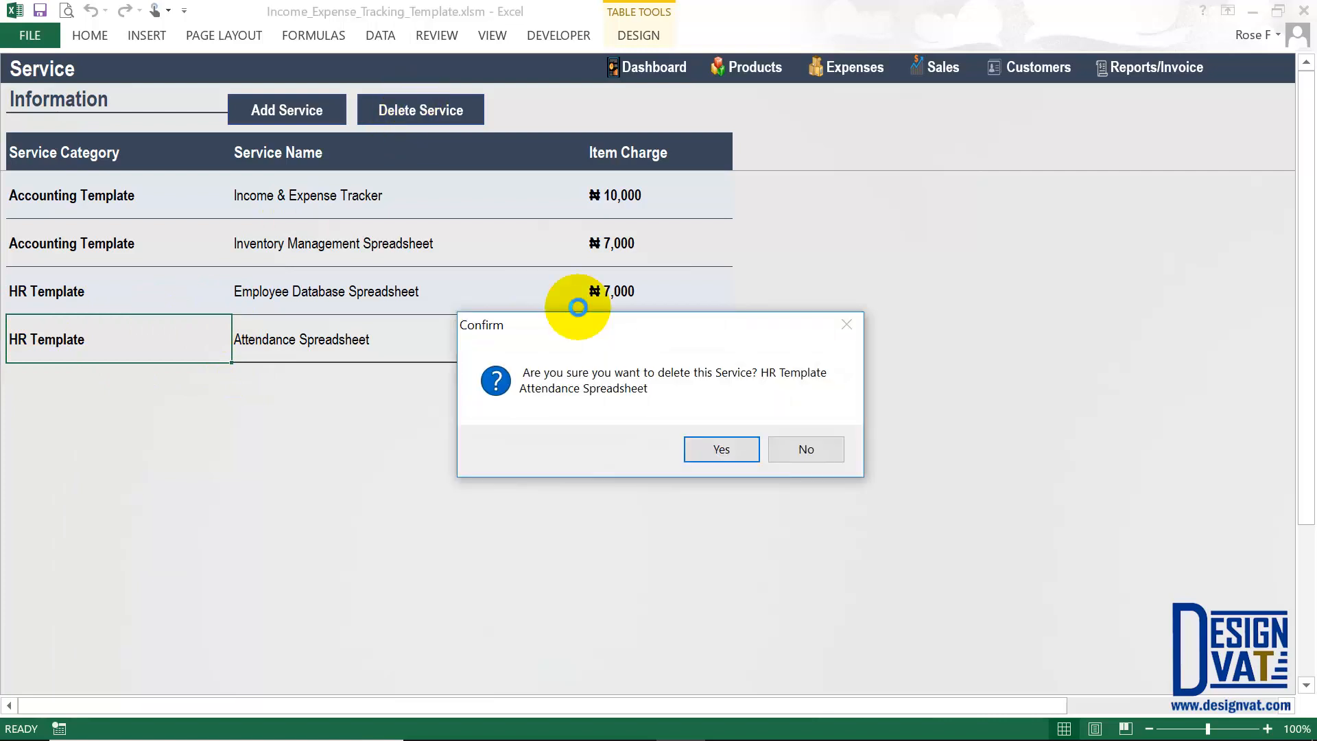
{"action": "left_click_drag", "start_coordinate": [577, 307], "coordinate": [480, 183]}
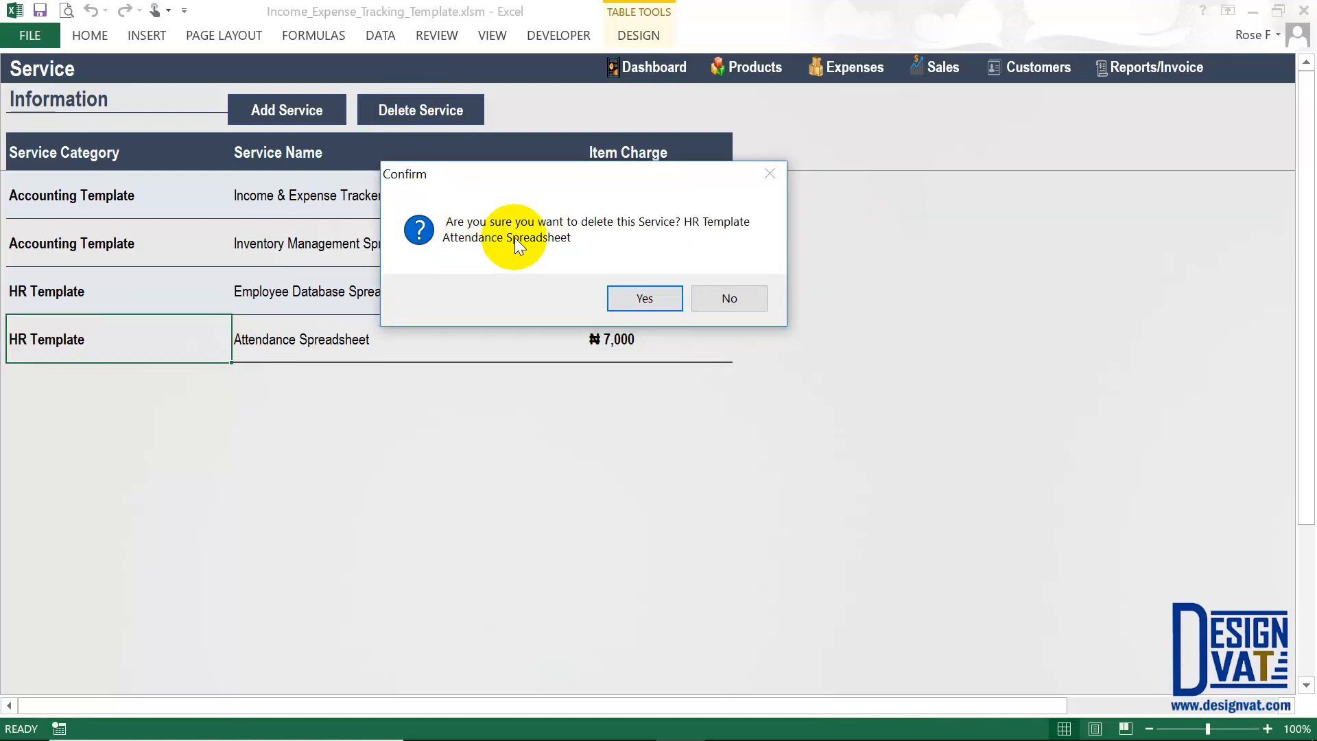
{"action": "left_click", "coordinate": [726, 298]}
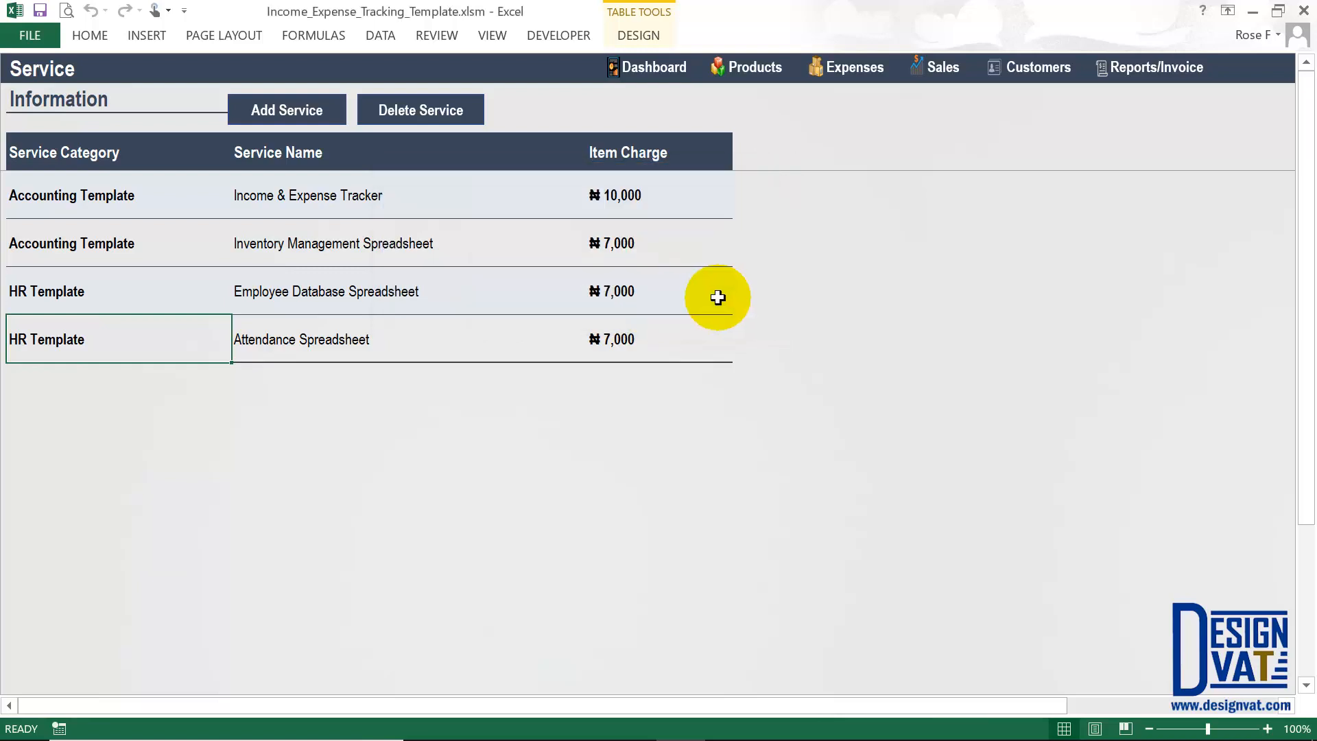
Go to the Expense page and open the expense details form for a new purchase
{"action": "left_click", "coordinate": [865, 75]}
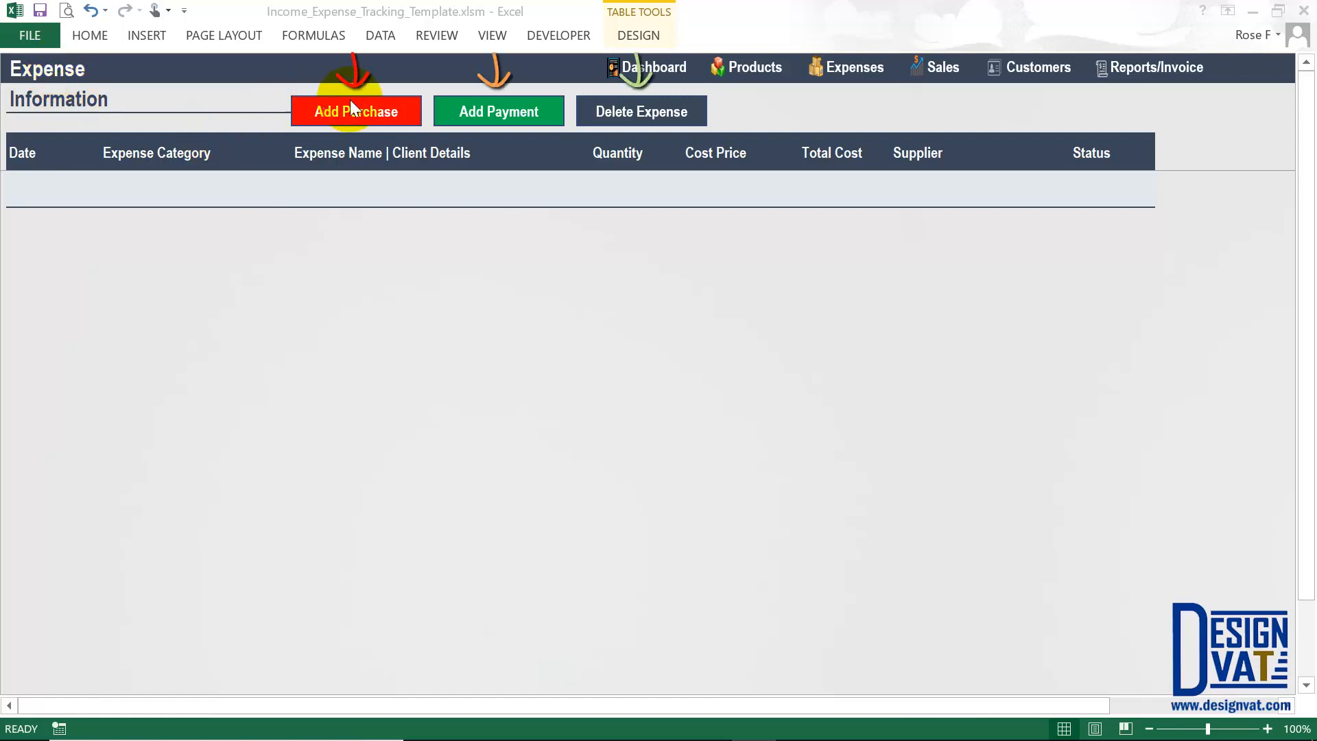
{"action": "left_click", "coordinate": [340, 114]}
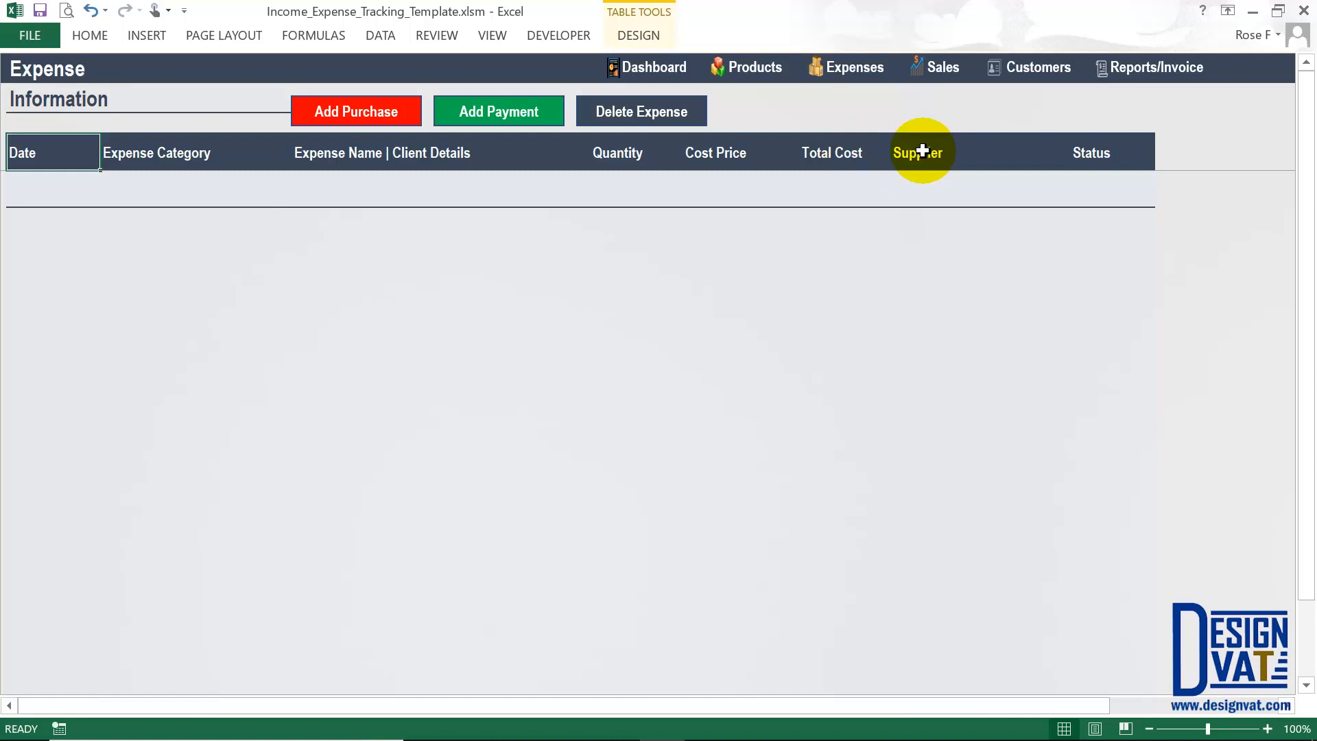
{"action": "left_click", "coordinate": [342, 115]}
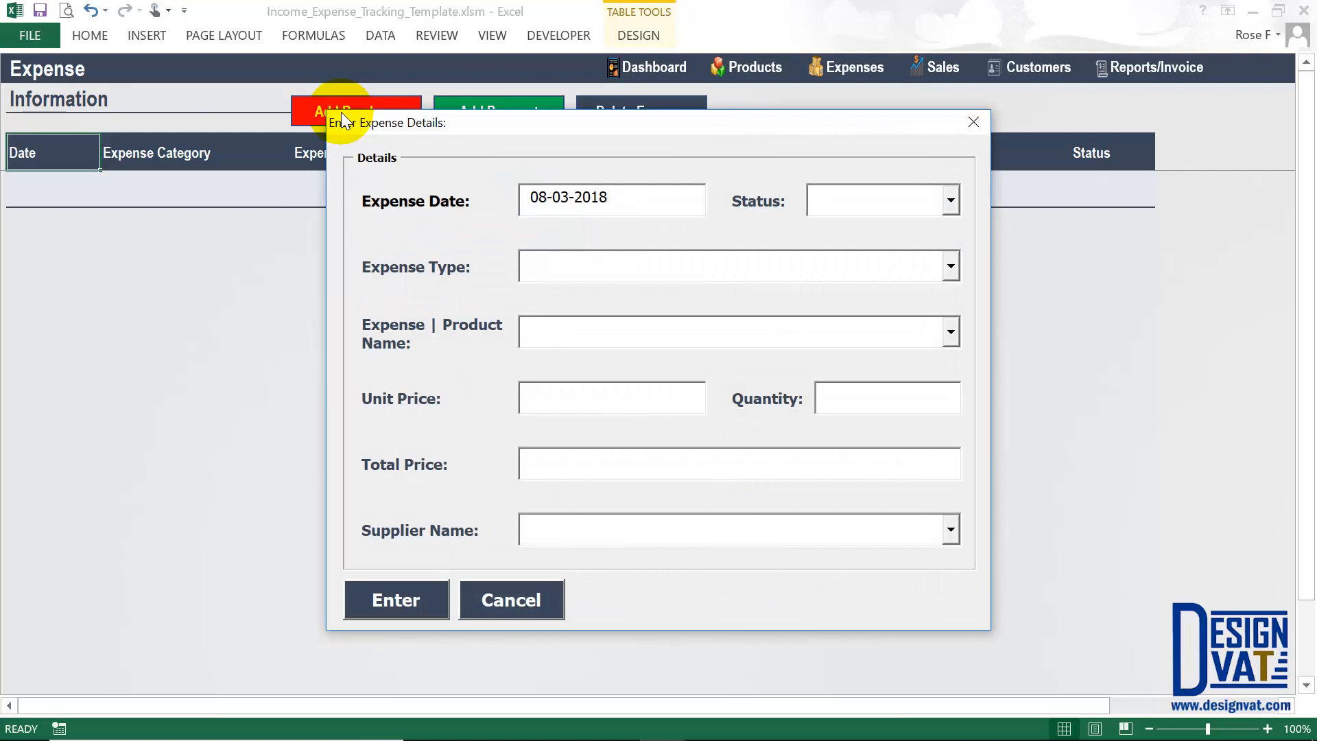
{"action": "left_click_drag", "start_coordinate": [414, 130], "coordinate": [388, 186]}
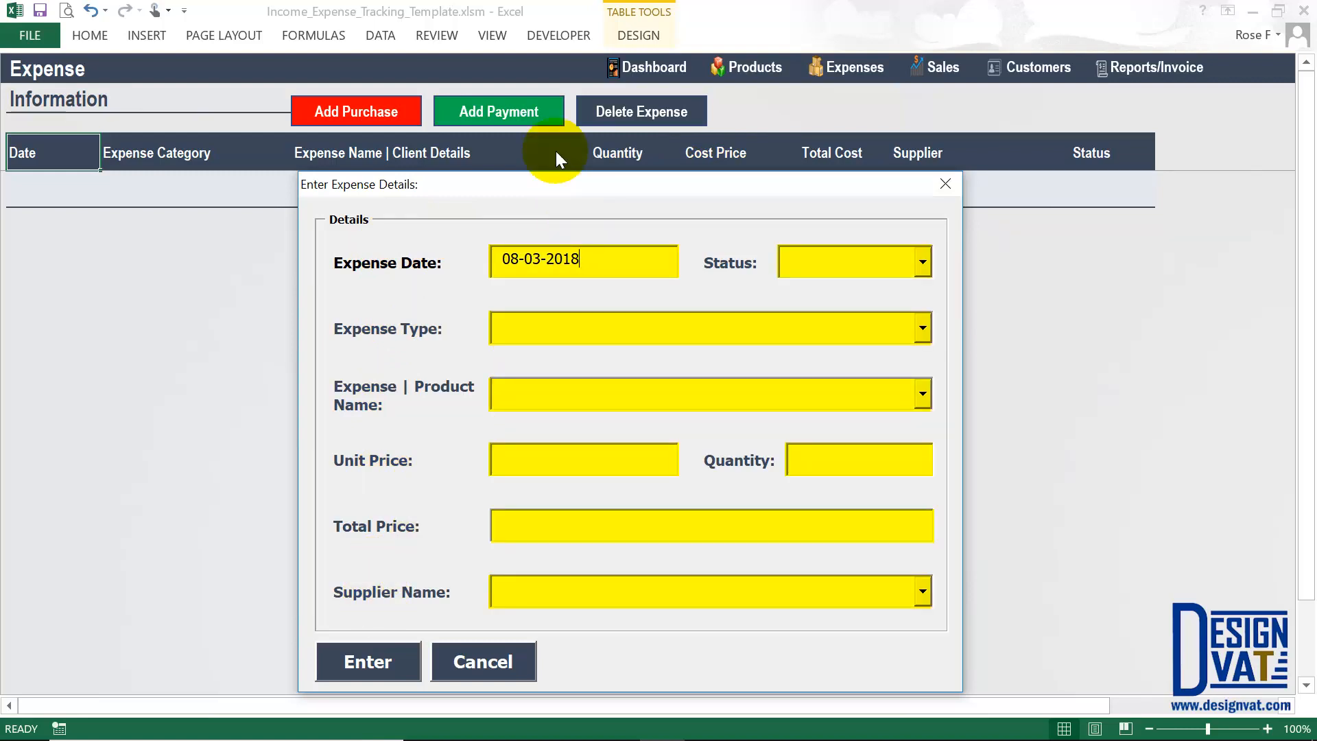
{"action": "left_click_drag", "start_coordinate": [532, 183], "coordinate": [542, 134]}
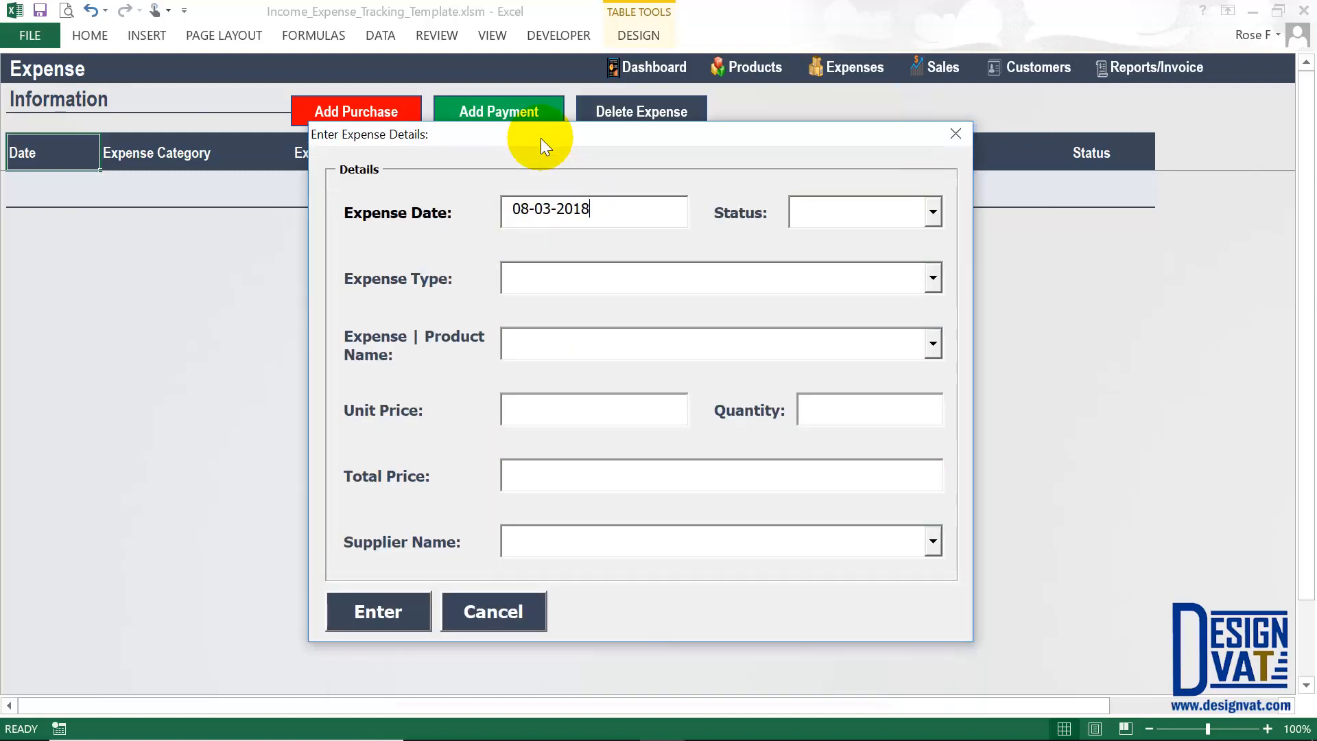
Review the date format, try Paid as the status, look through the expense types, and cancel the expense form
{"action": "left_click_drag", "start_coordinate": [600, 209], "coordinate": [510, 208]}
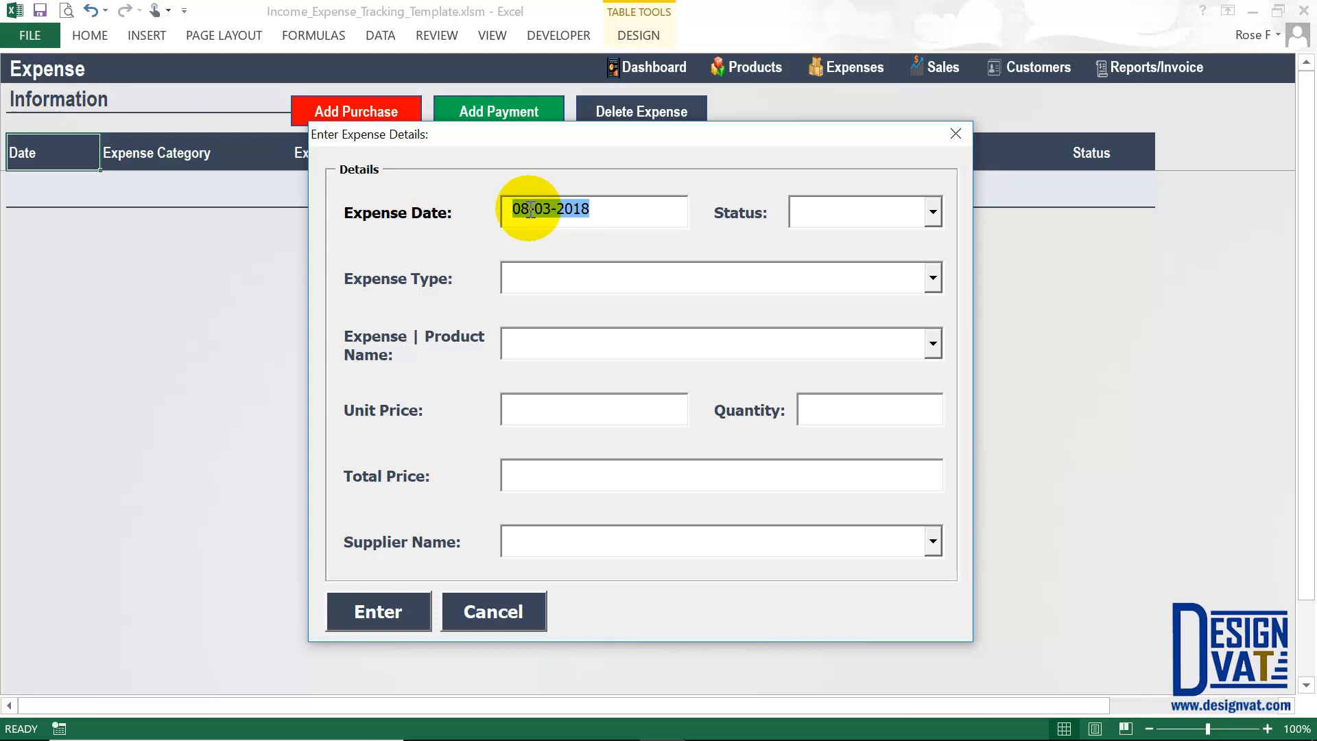
{"action": "left_click_drag", "start_coordinate": [511, 208], "coordinate": [561, 208]}
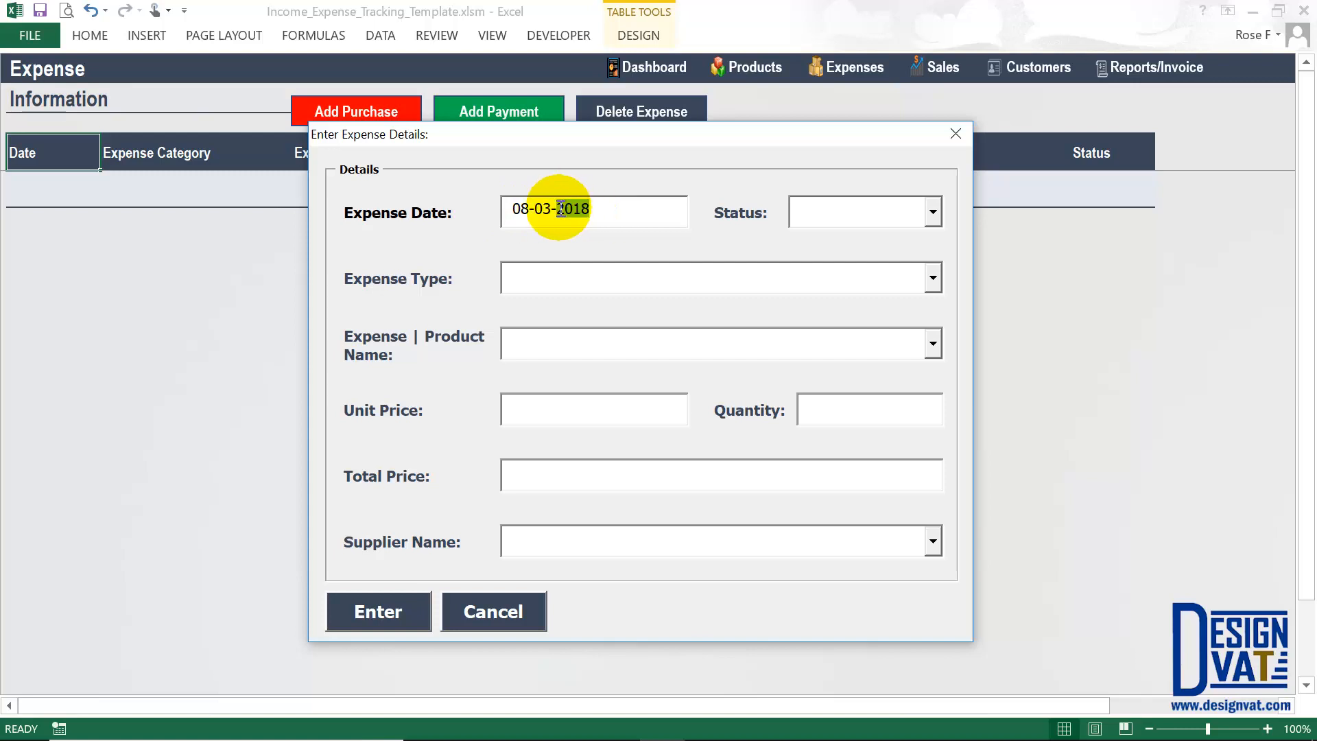
{"action": "left_click", "coordinate": [618, 206]}
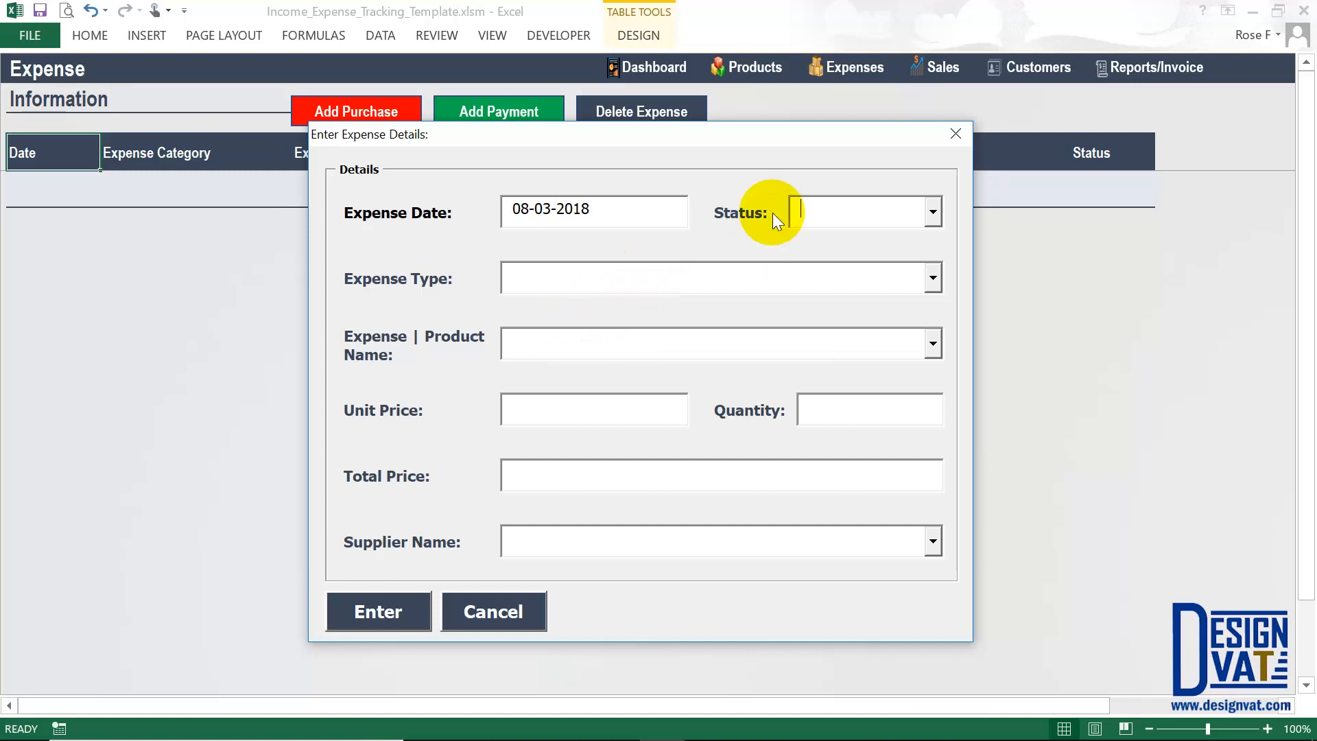
{"action": "left_click", "coordinate": [933, 214]}
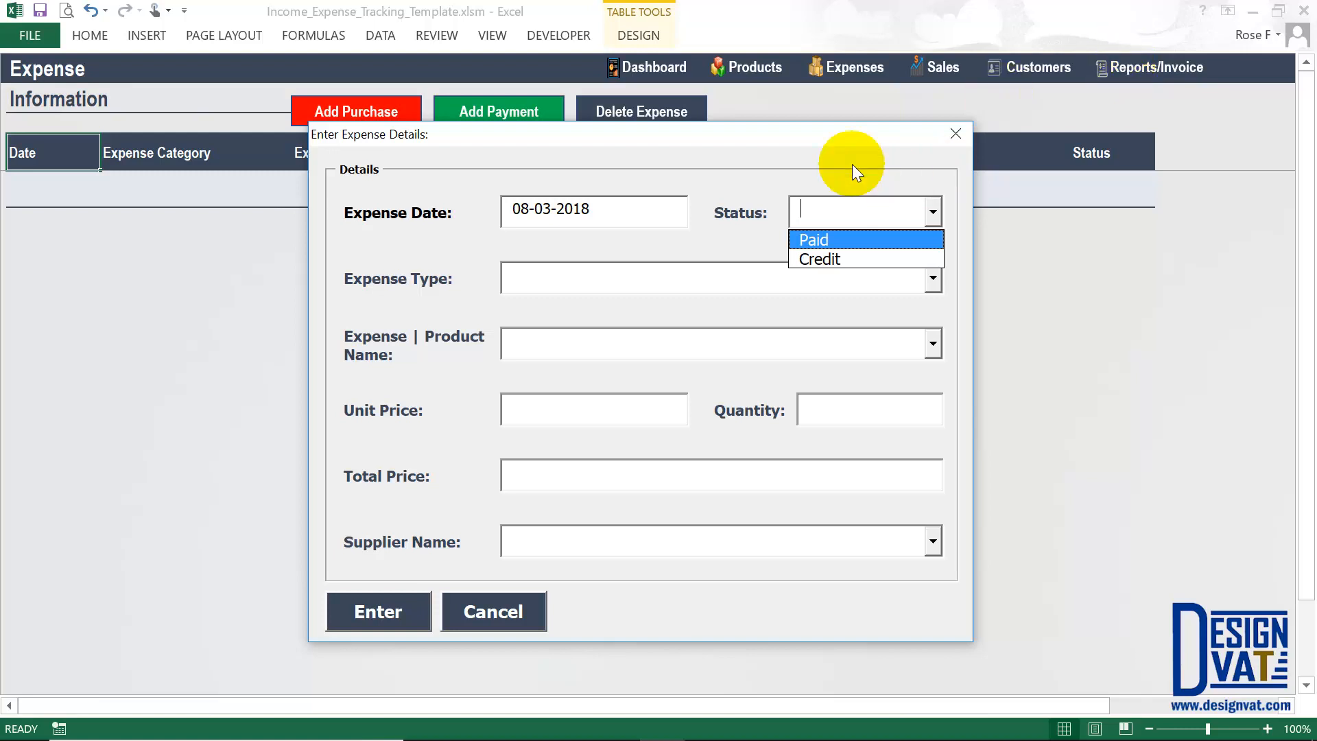
{"action": "left_click", "coordinate": [810, 238]}
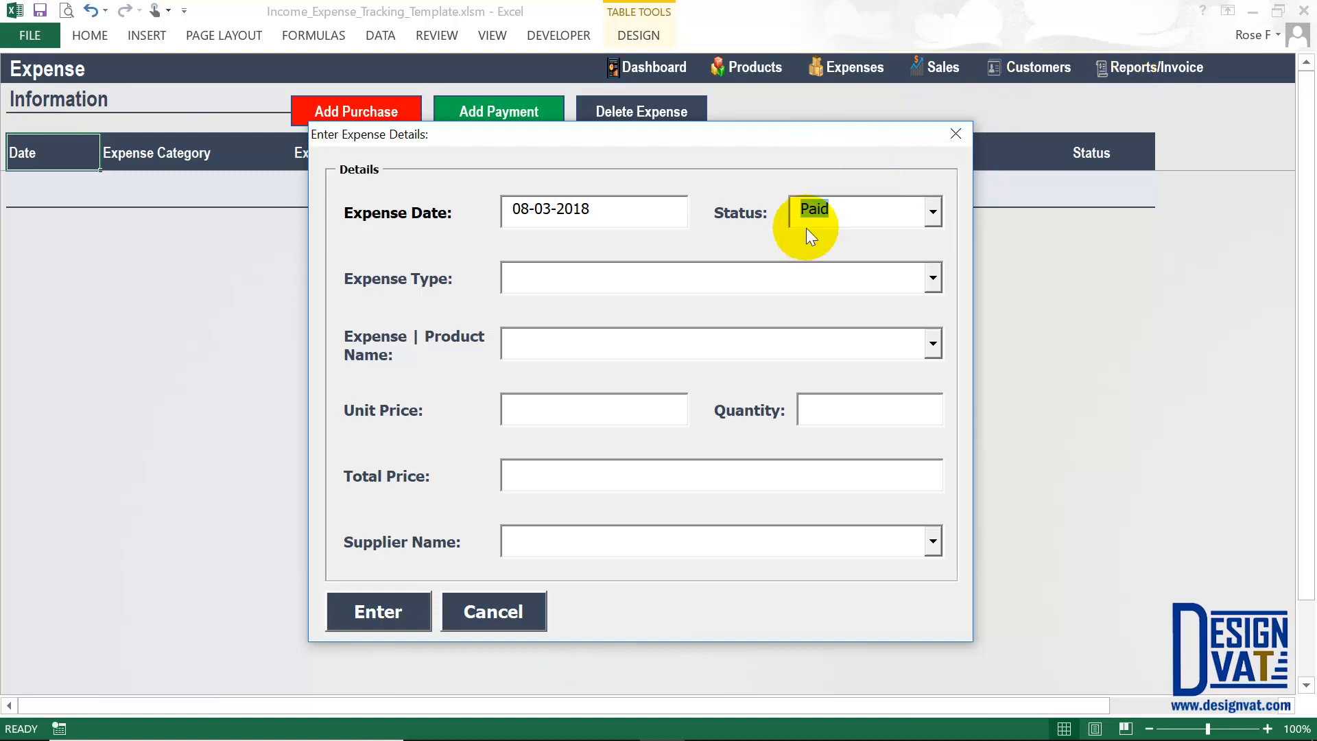
{"action": "key", "text": "Tab"}
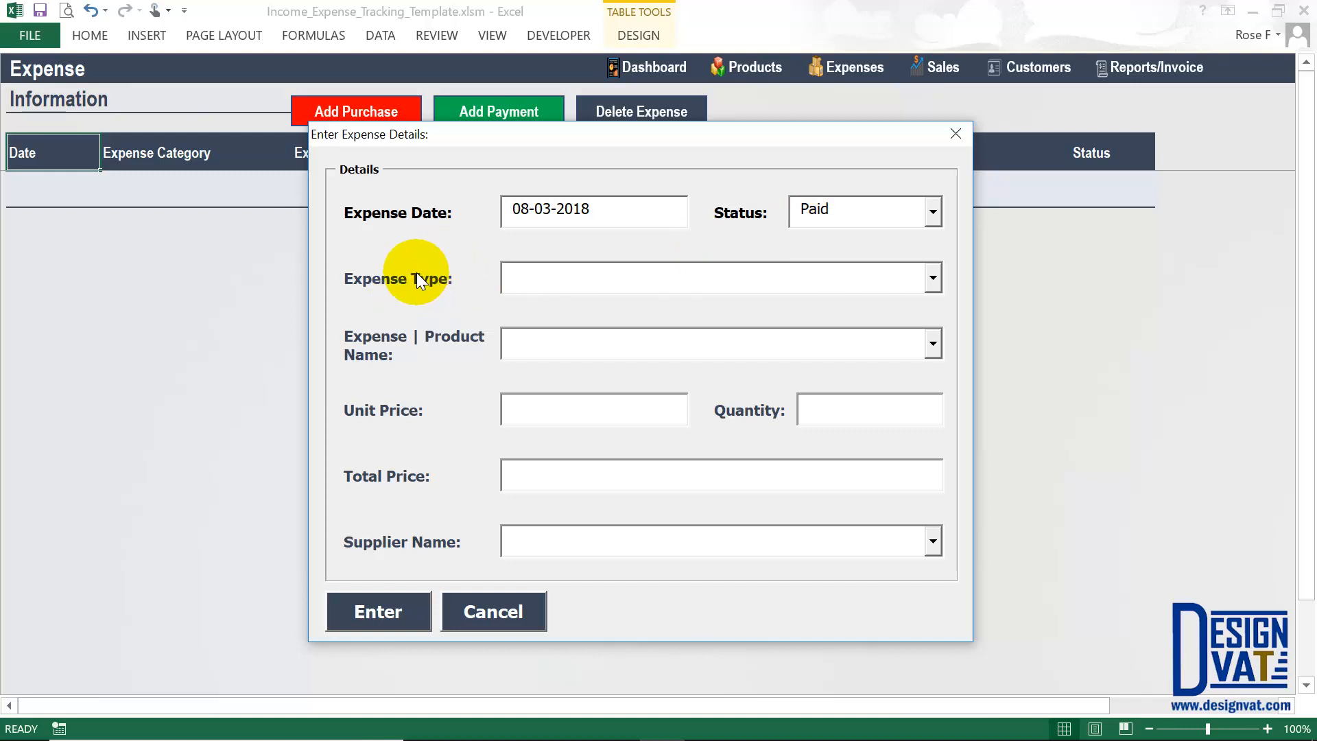
{"action": "left_click", "coordinate": [935, 277]}
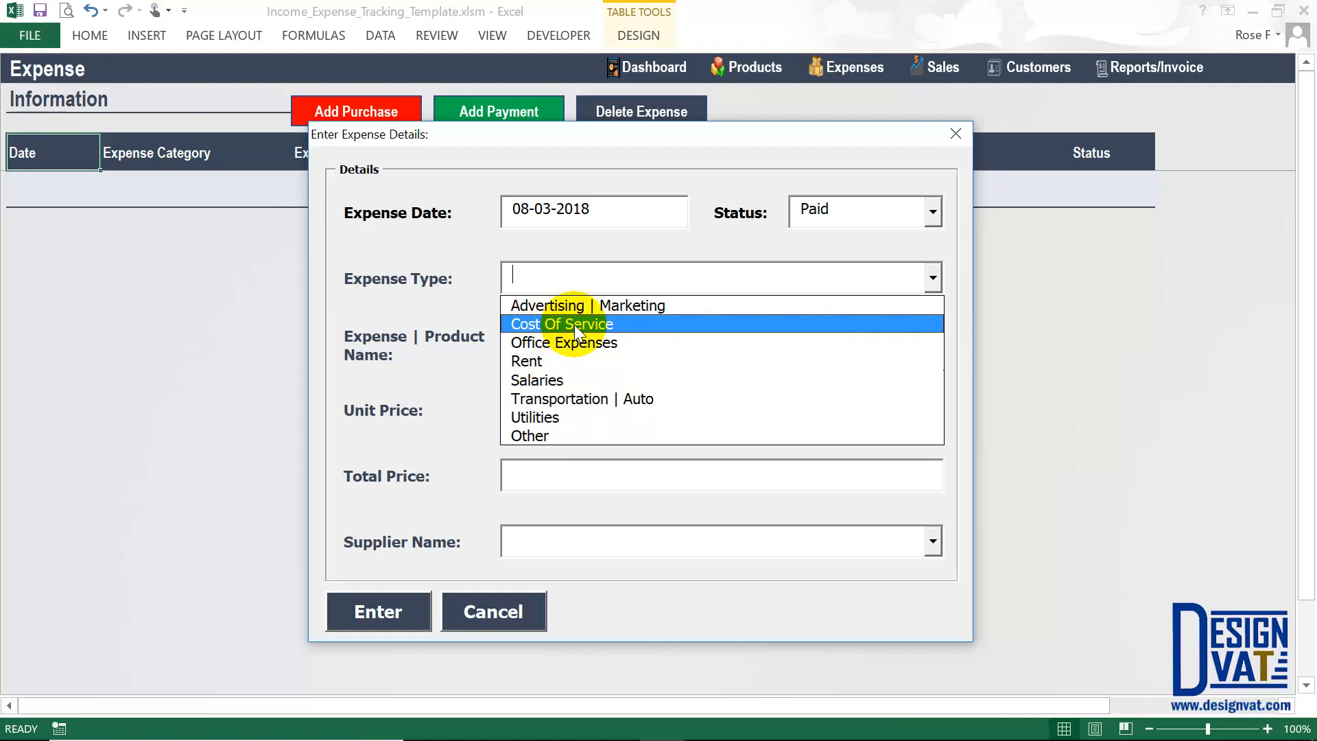
{"action": "left_click", "coordinate": [494, 612]}
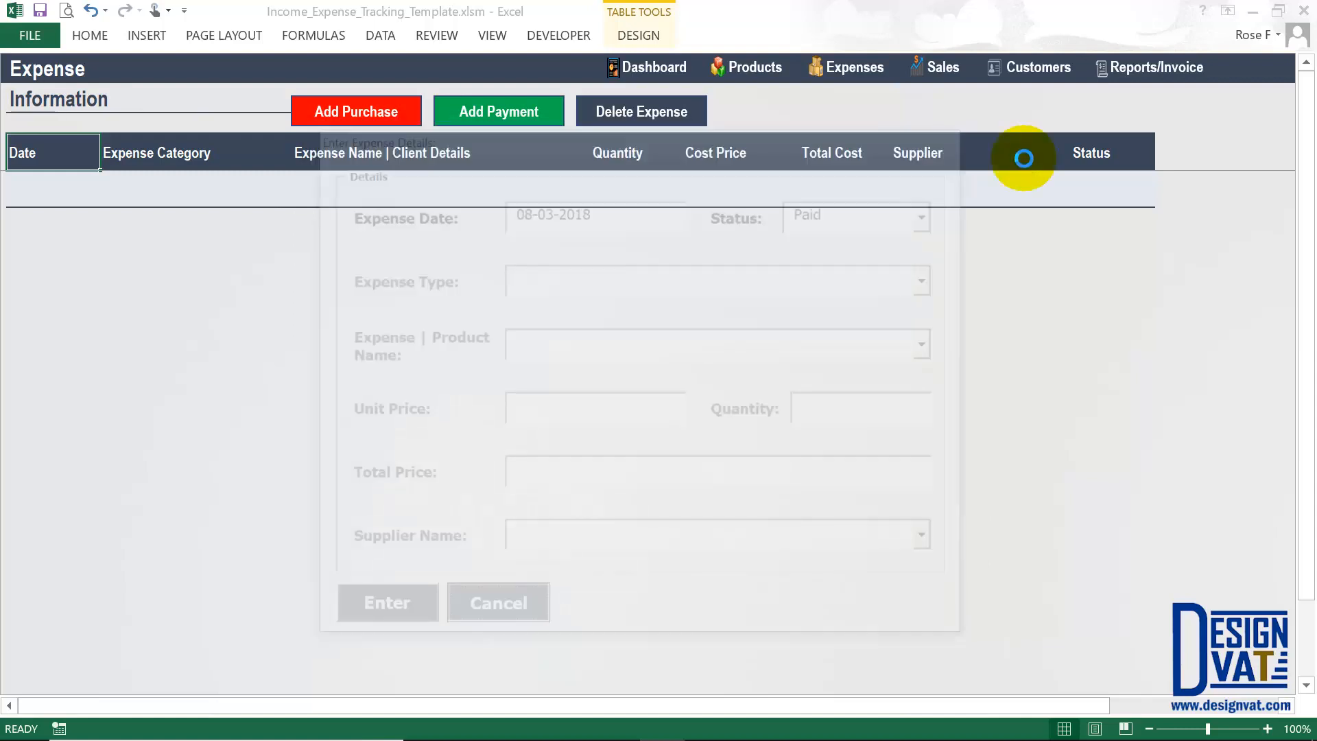
Open the Profit & Loss Statement from the Reports dashboard and set its statement type to Quarterly
{"action": "left_click", "coordinate": [1143, 67]}
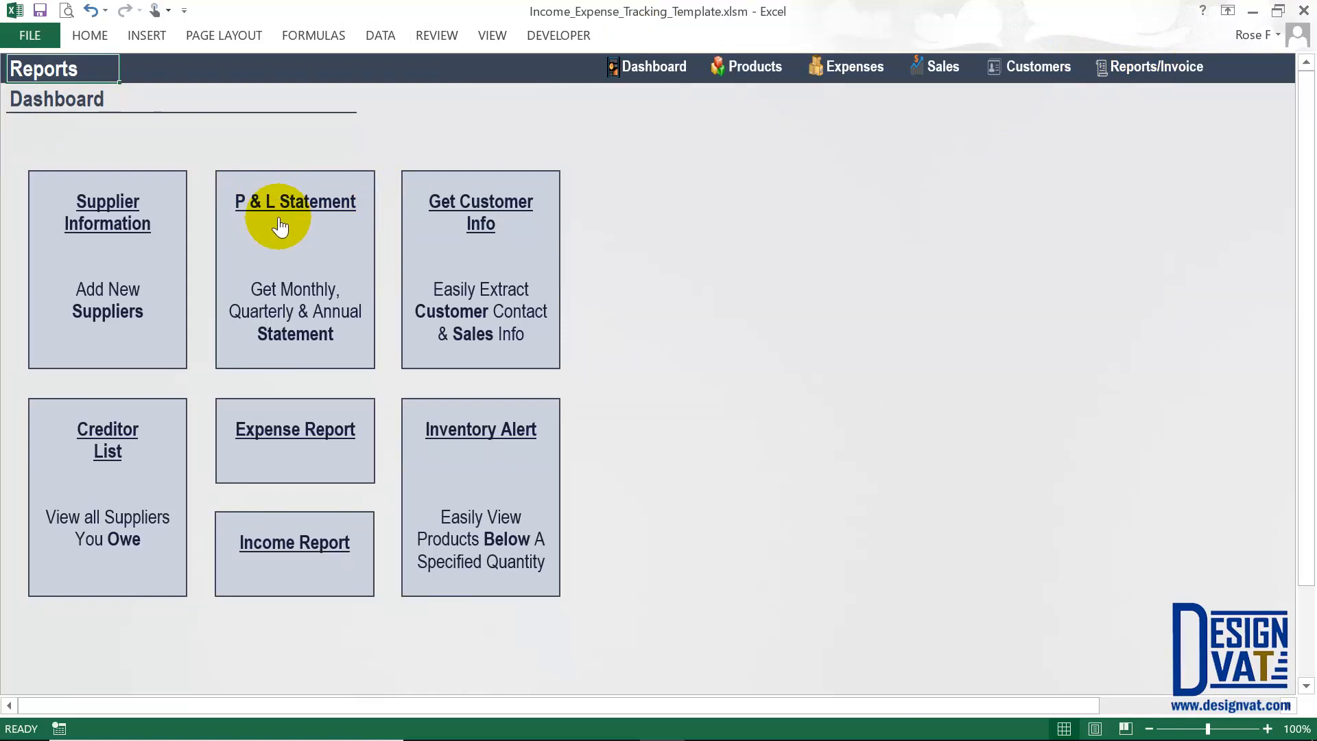
{"action": "left_click", "coordinate": [296, 204]}
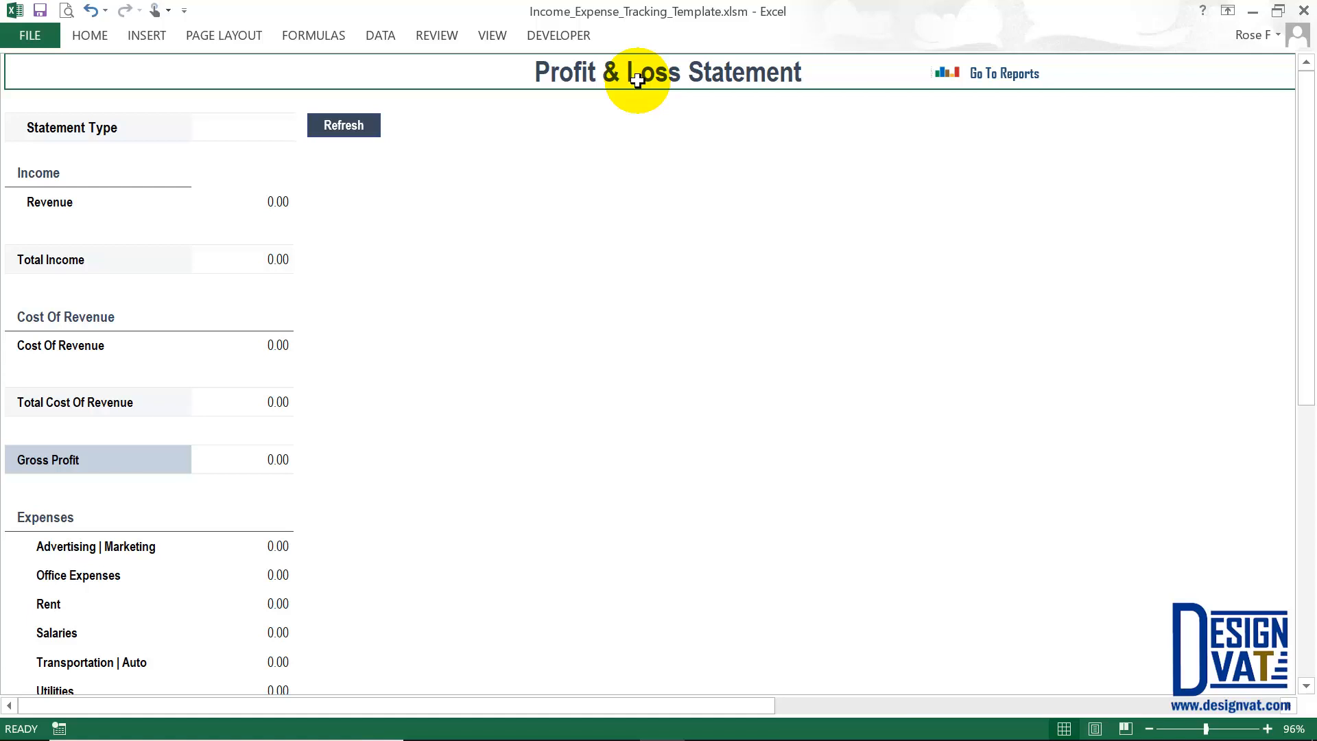
{"action": "left_click", "coordinate": [262, 126]}
{"action": "left_click", "coordinate": [297, 130]}
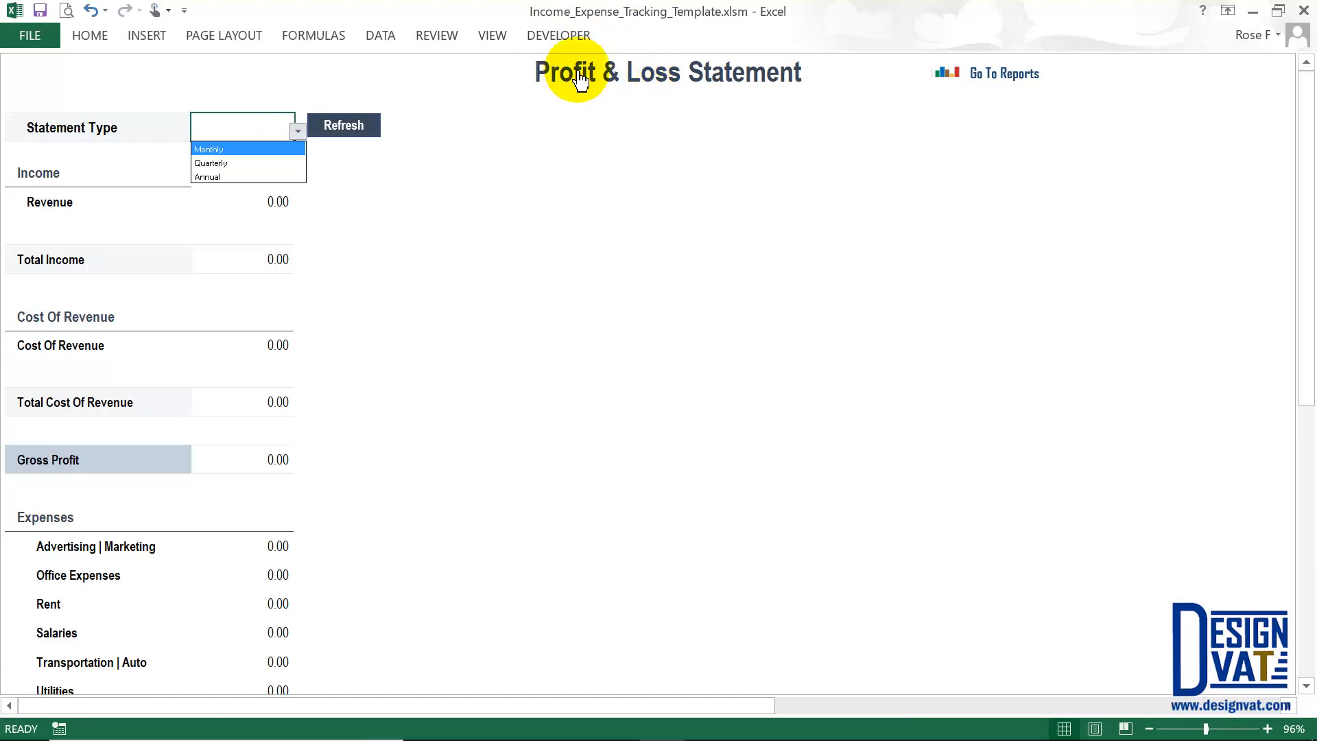
{"action": "left_click", "coordinate": [215, 169]}
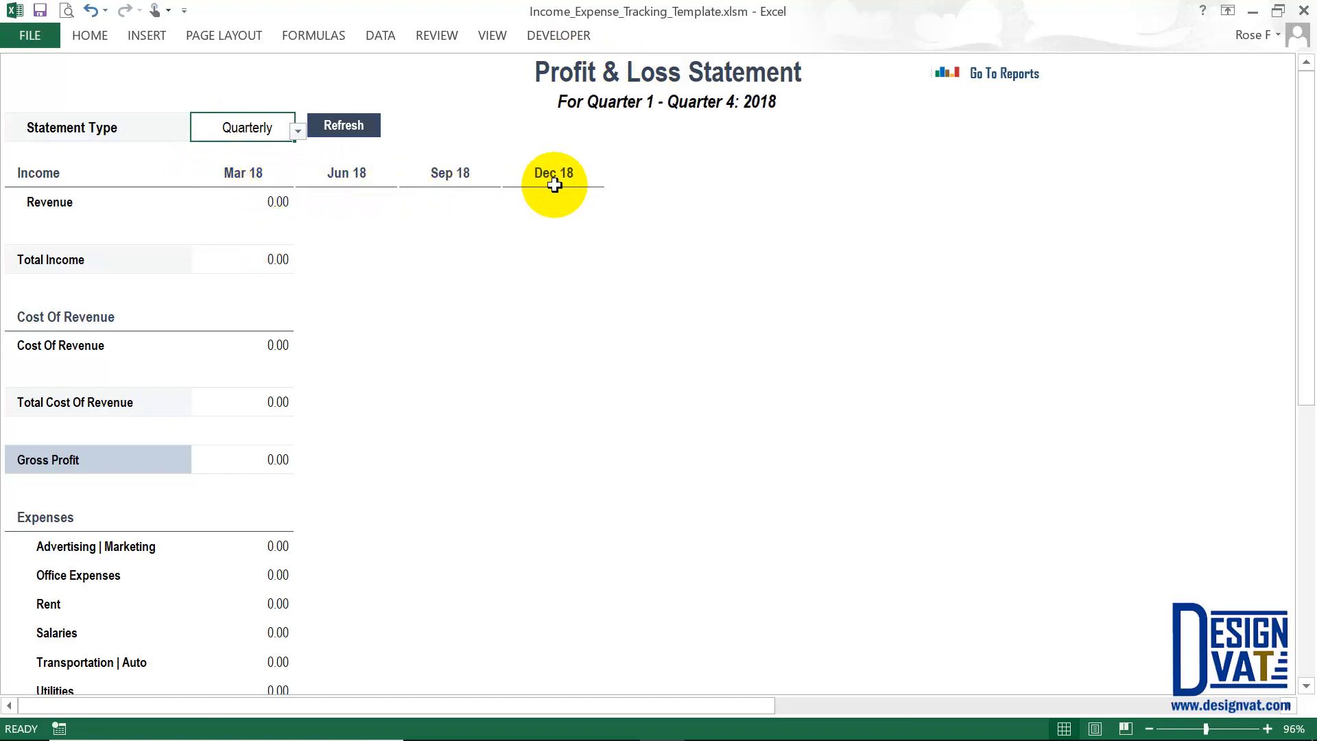
Examine the four quarter columns and the Revenue, Cost Of Revenue and Expenses rows of the quarterly statement
{"action": "left_click", "coordinate": [266, 182]}
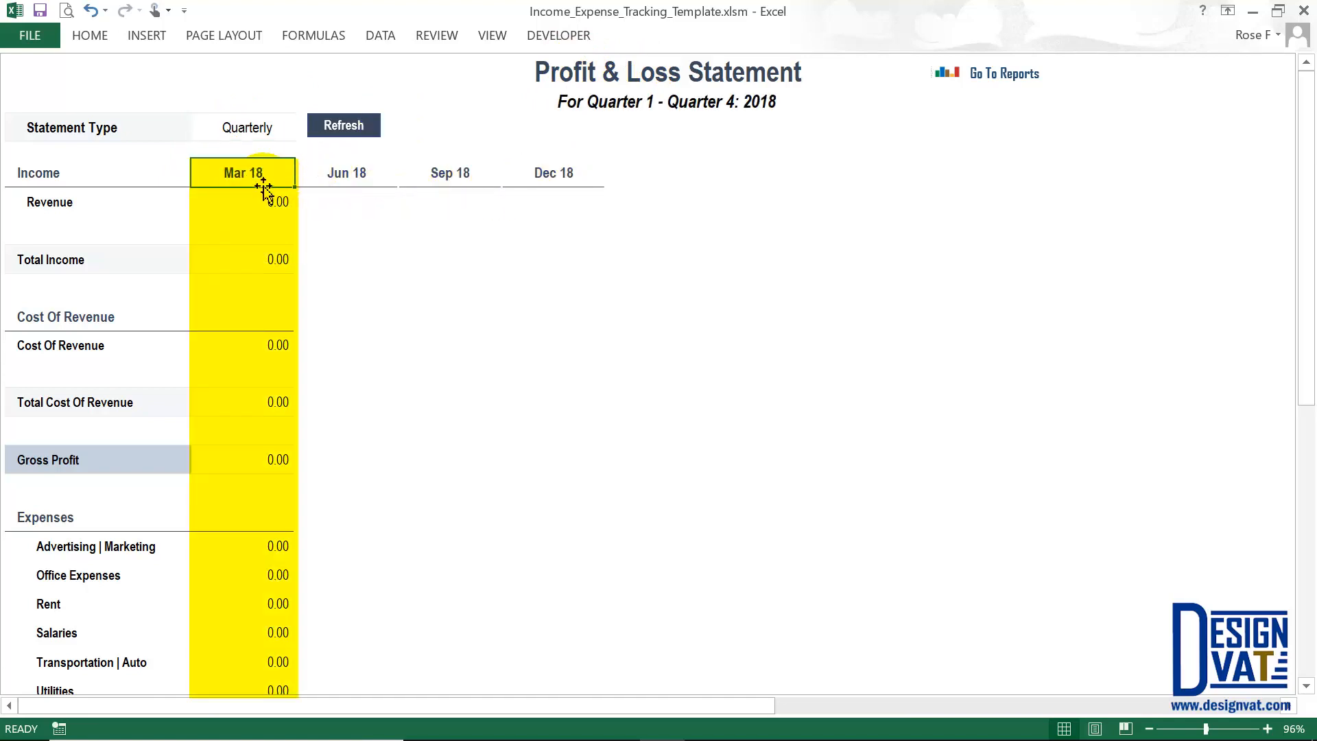
{"action": "left_click", "coordinate": [319, 180]}
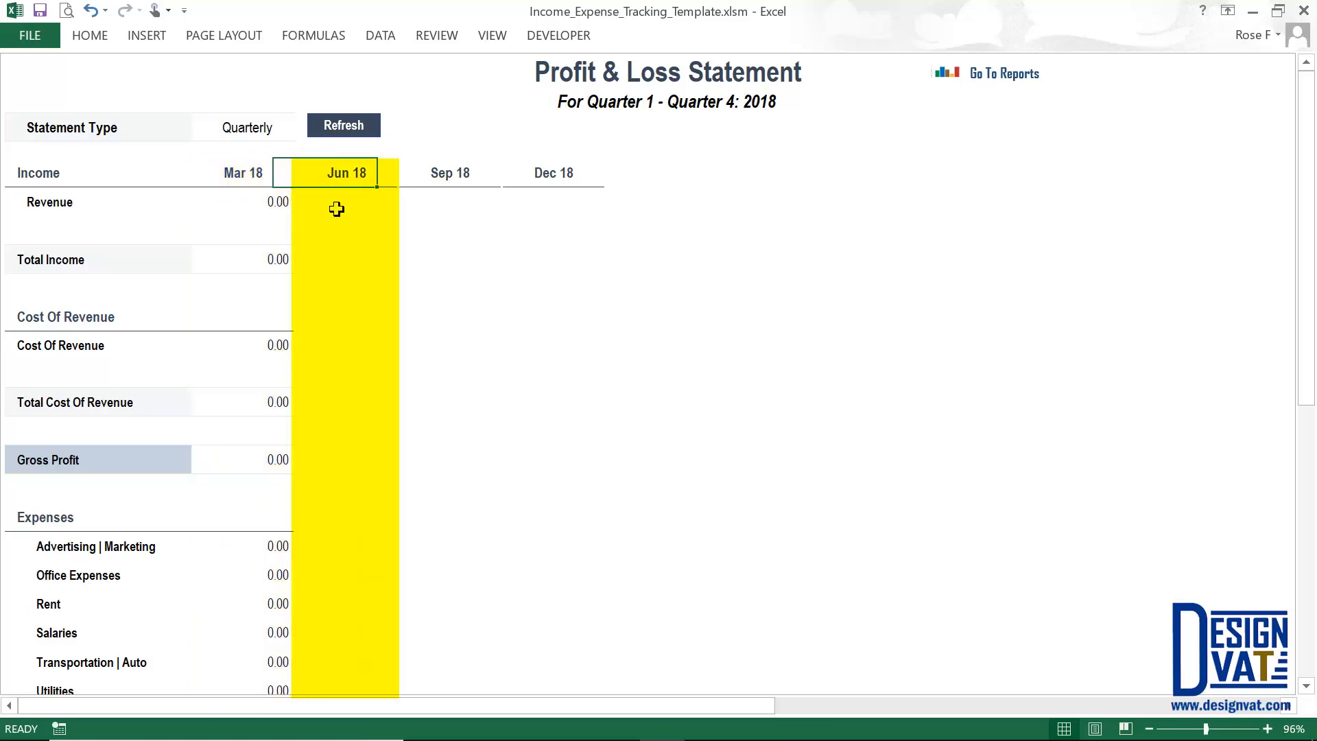
{"action": "left_click", "coordinate": [458, 174]}
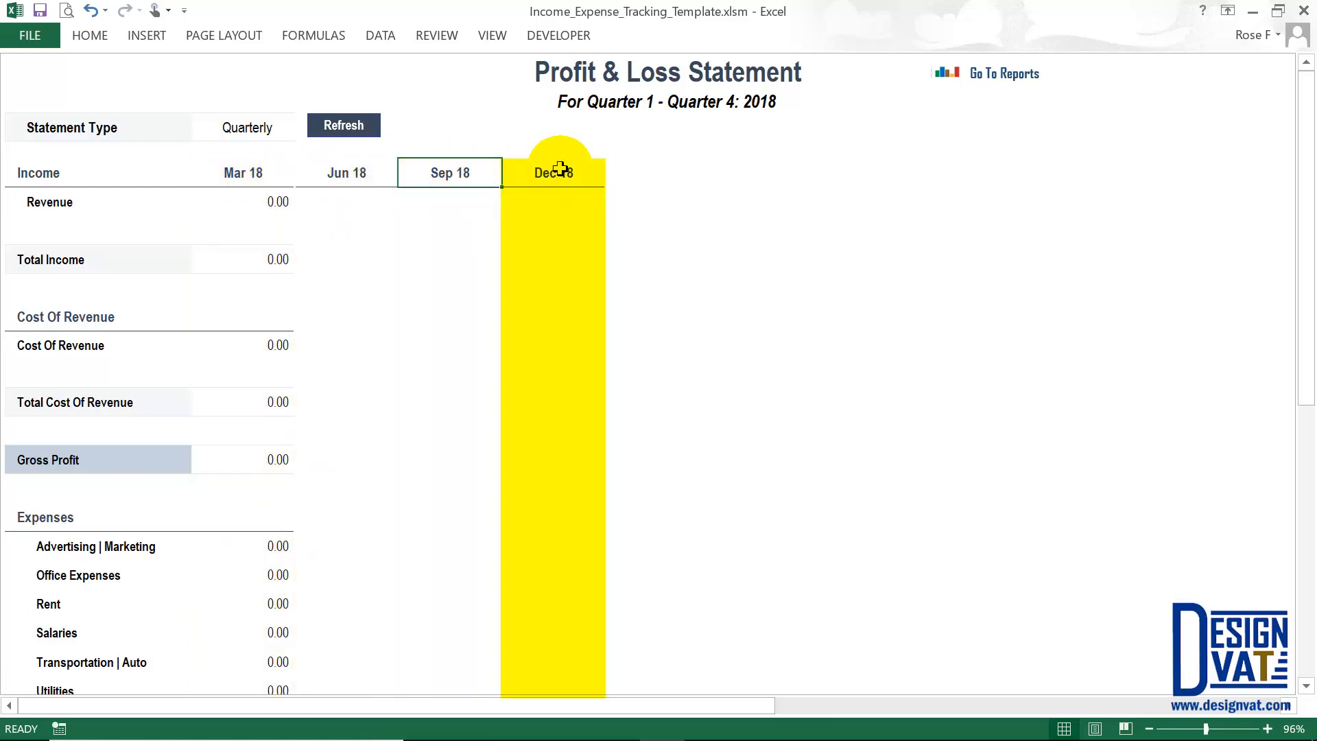
{"action": "left_click", "coordinate": [560, 169]}
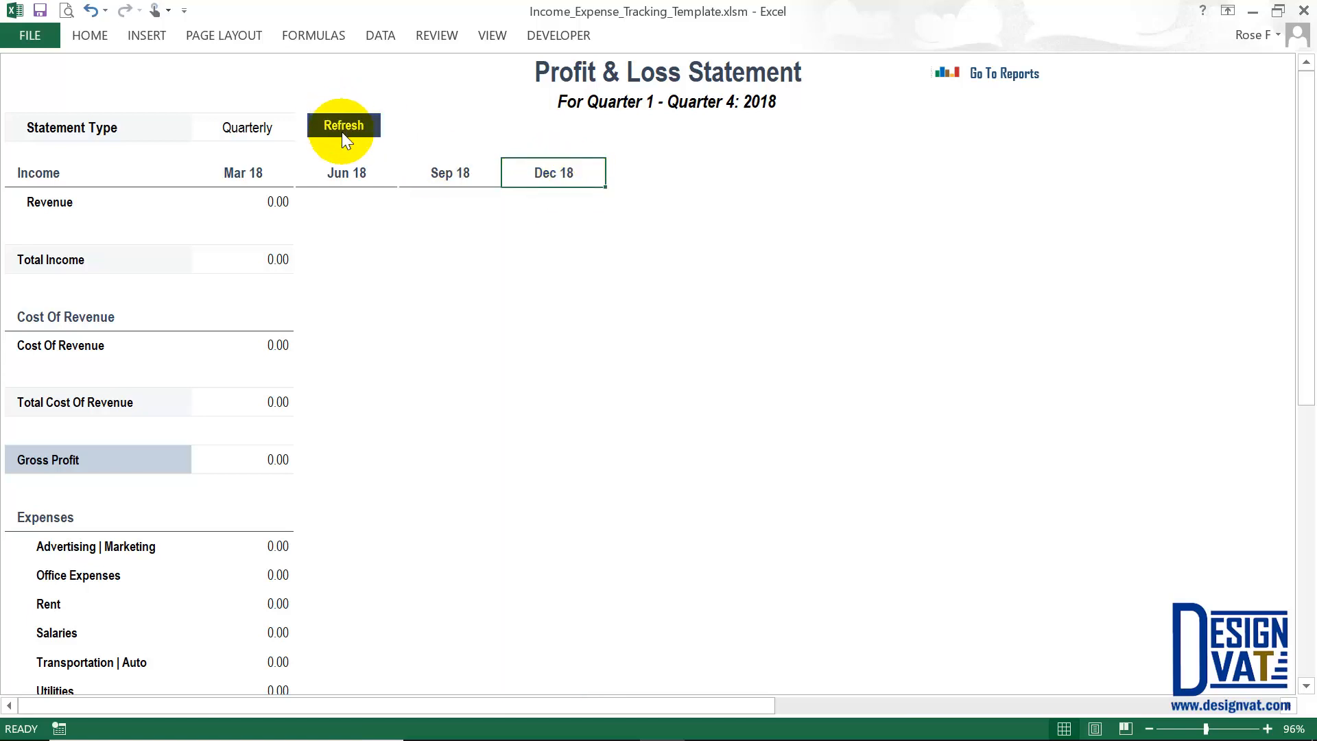
{"action": "left_click", "coordinate": [57, 204]}
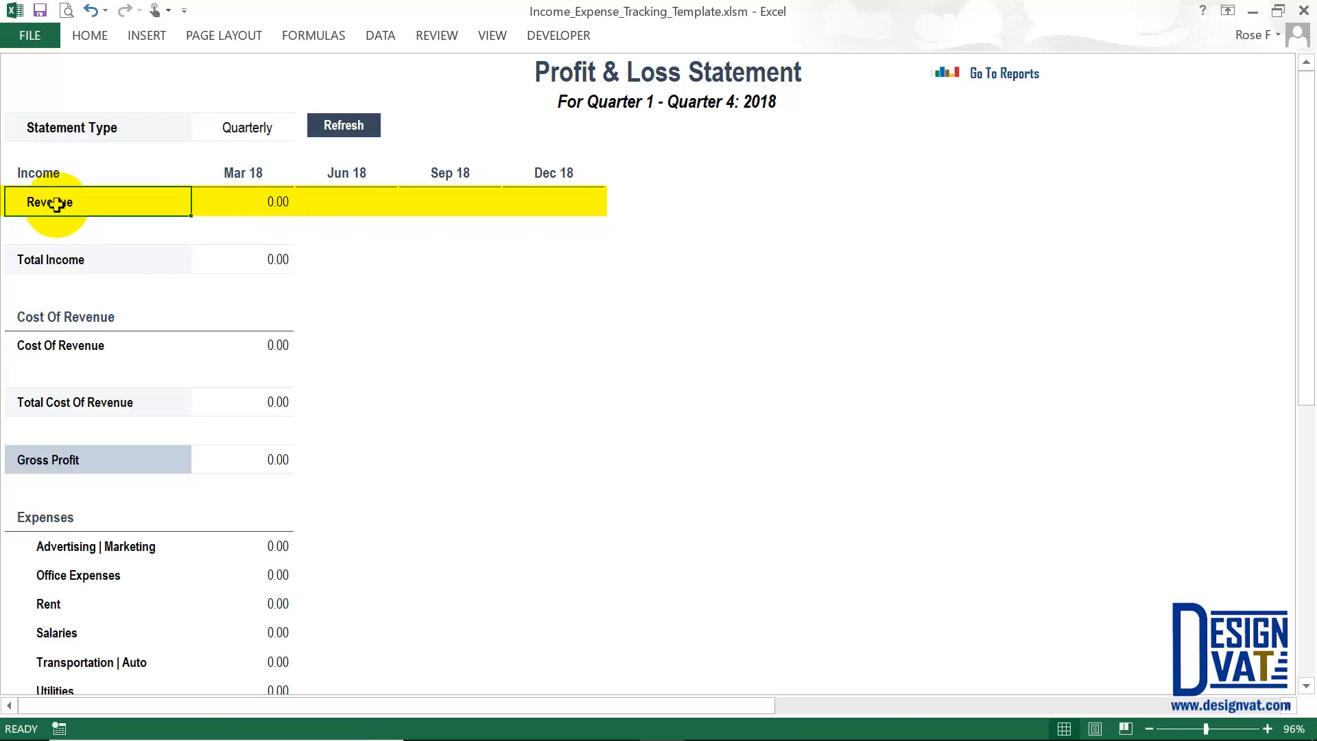
{"action": "left_click", "coordinate": [291, 204]}
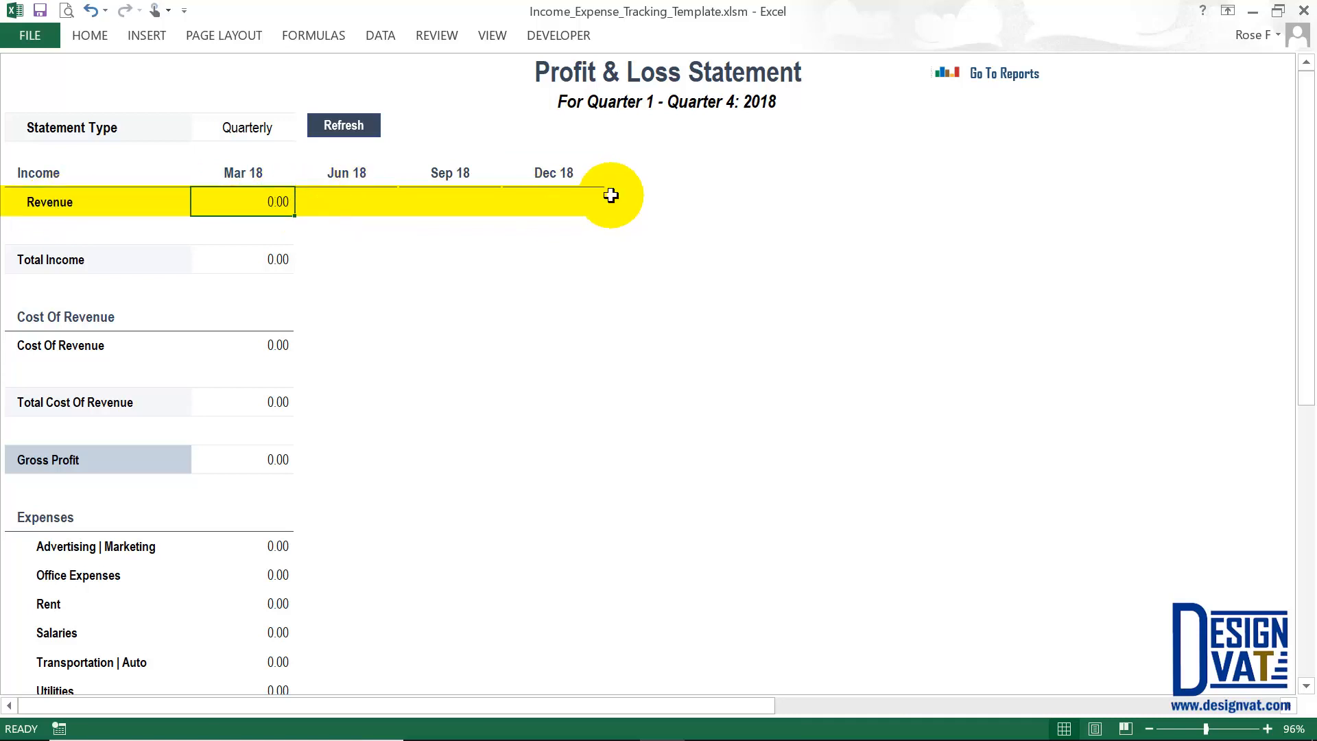
{"action": "left_click", "coordinate": [252, 343]}
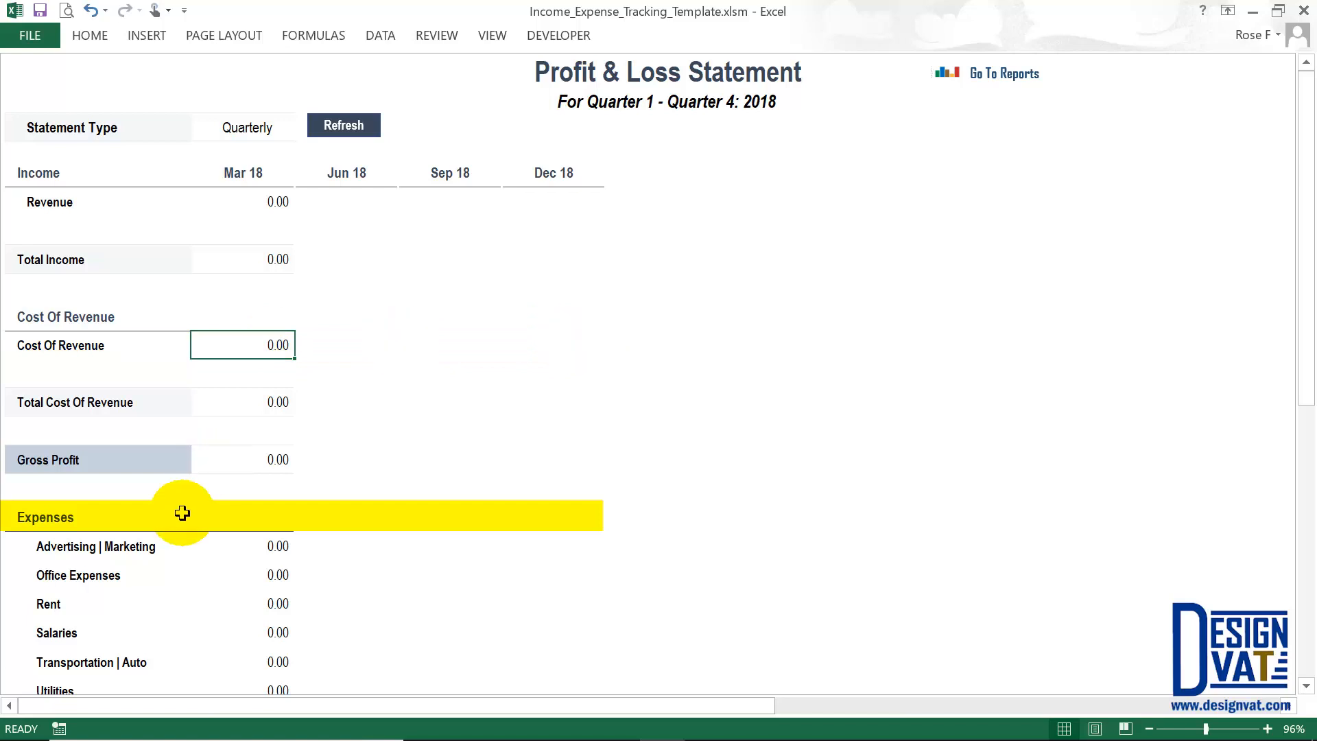
{"action": "left_click", "coordinate": [251, 516]}
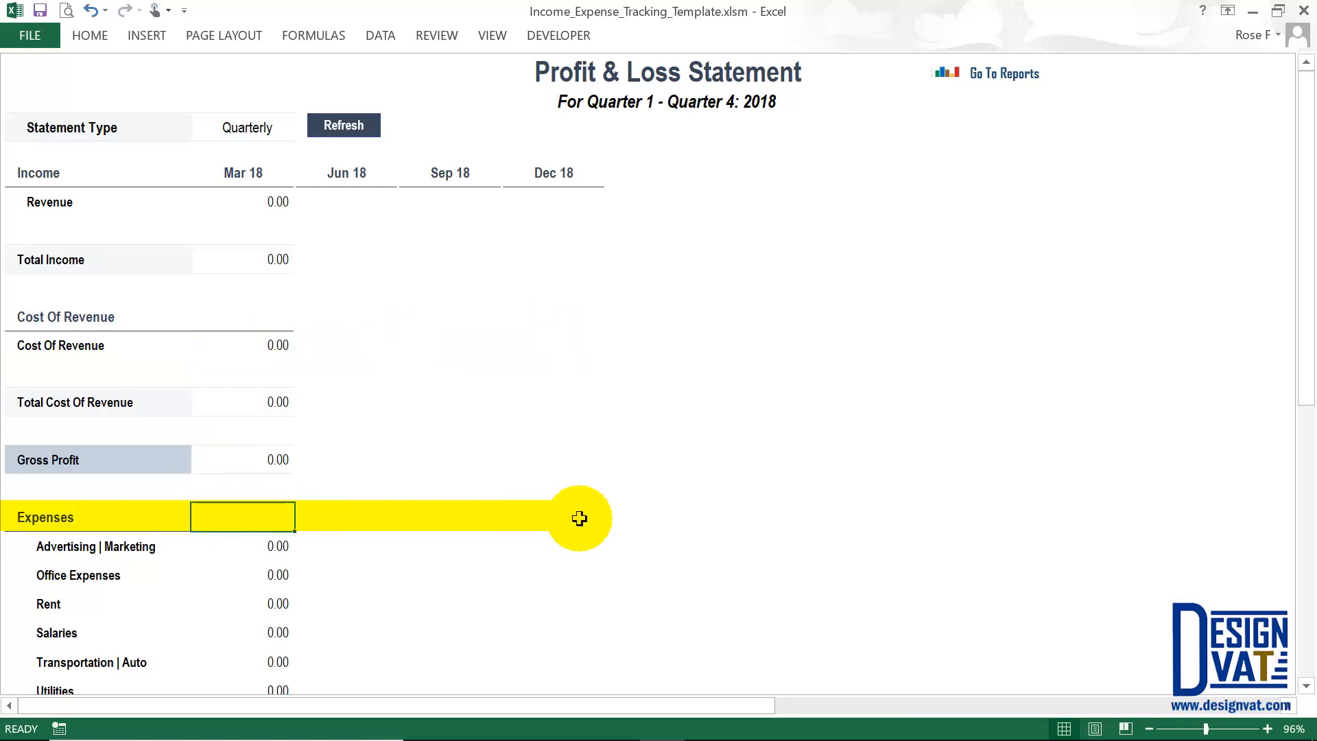
Set the statement type to Annual and review the Revenue cells for Jan 18 through Mar 18
{"action": "left_click", "coordinate": [284, 132]}
{"action": "left_click", "coordinate": [298, 131]}
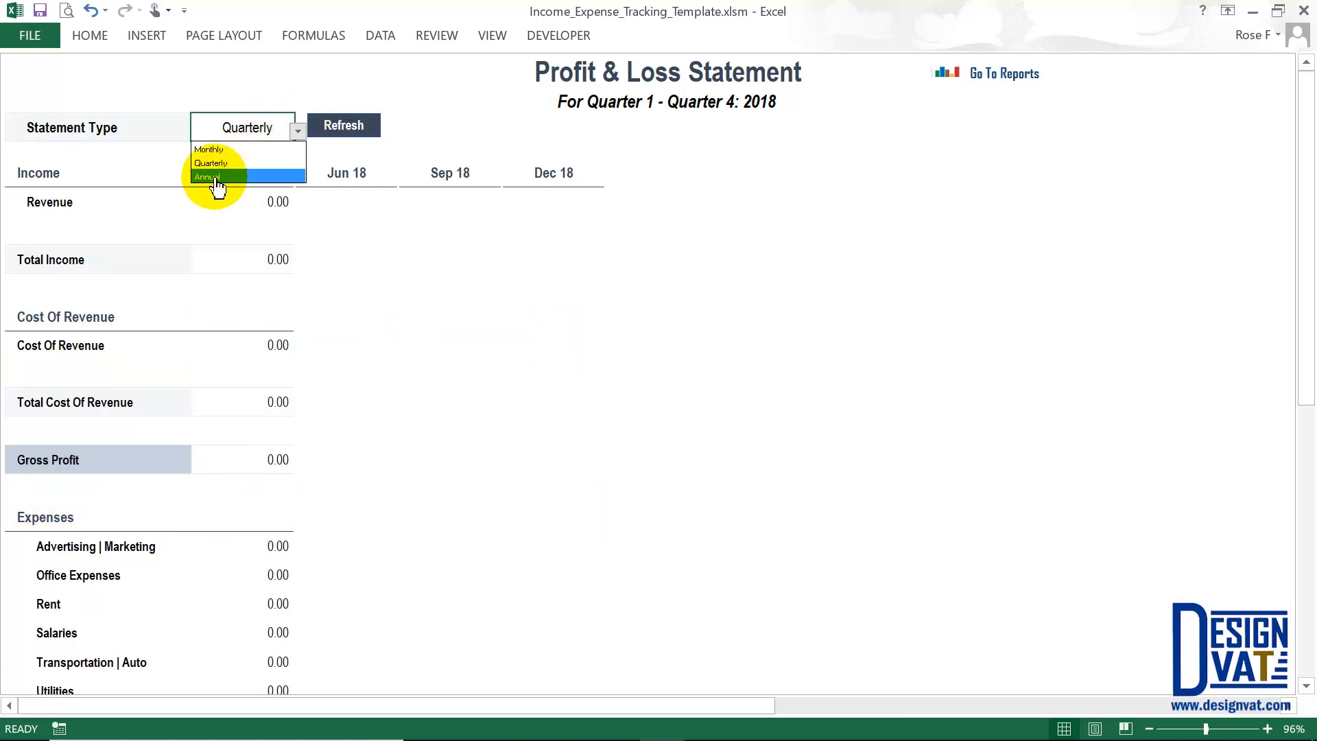
{"action": "left_click", "coordinate": [216, 180]}
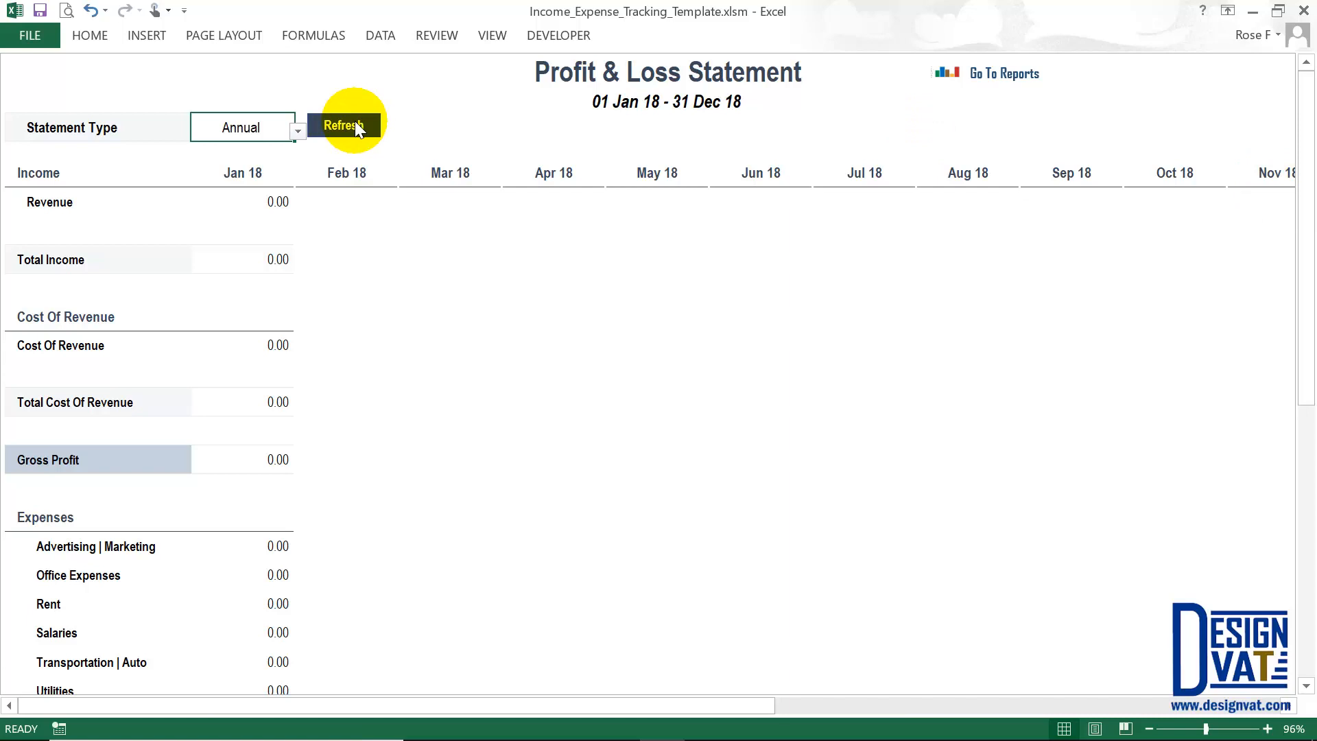
{"action": "left_click", "coordinate": [270, 201]}
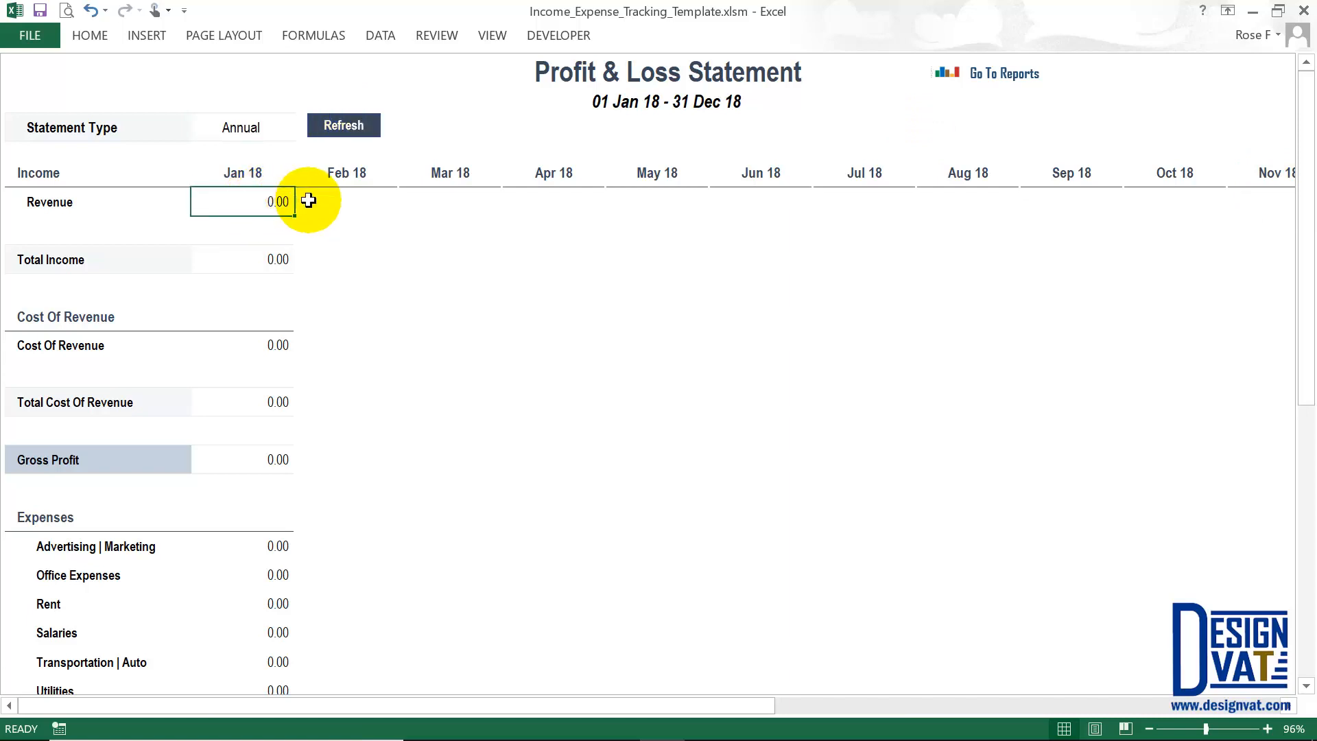
{"action": "left_click_drag", "start_coordinate": [279, 201], "coordinate": [333, 198]}
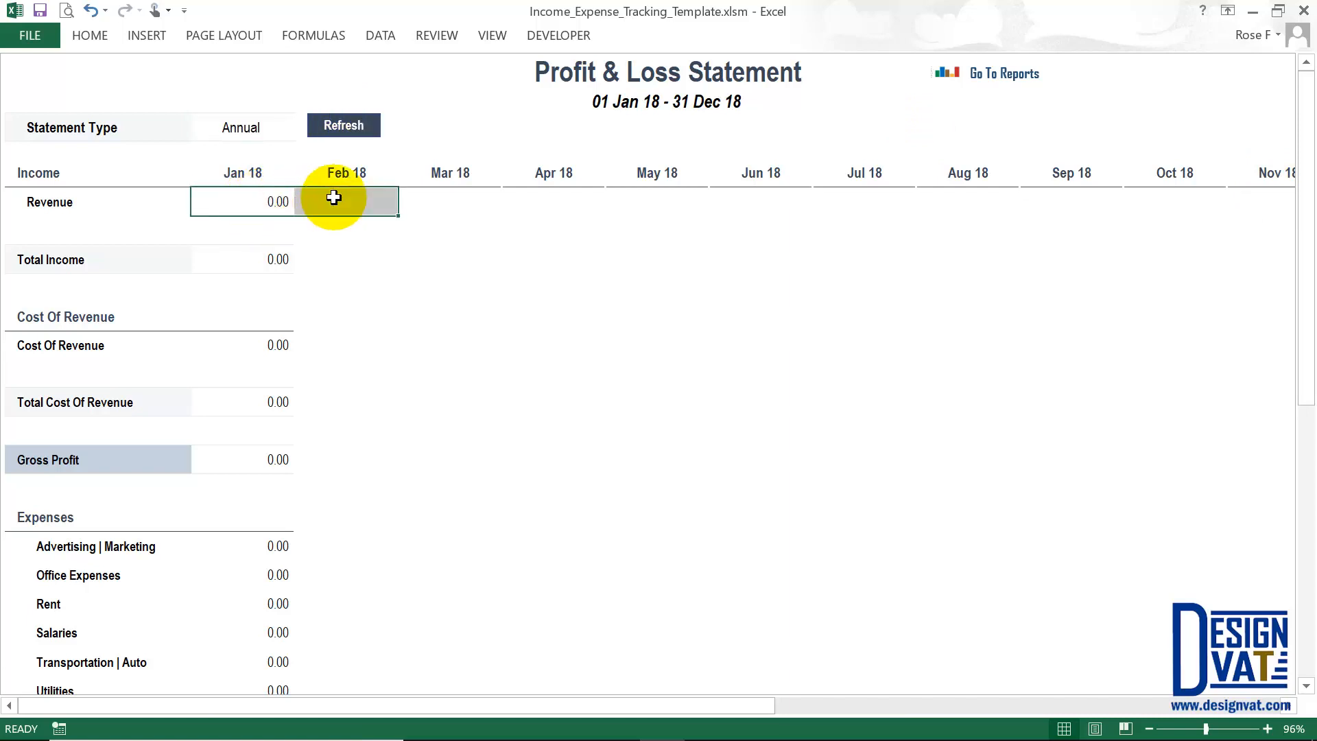
{"action": "left_click", "coordinate": [241, 202]}
{"action": "left_click", "coordinate": [374, 202]}
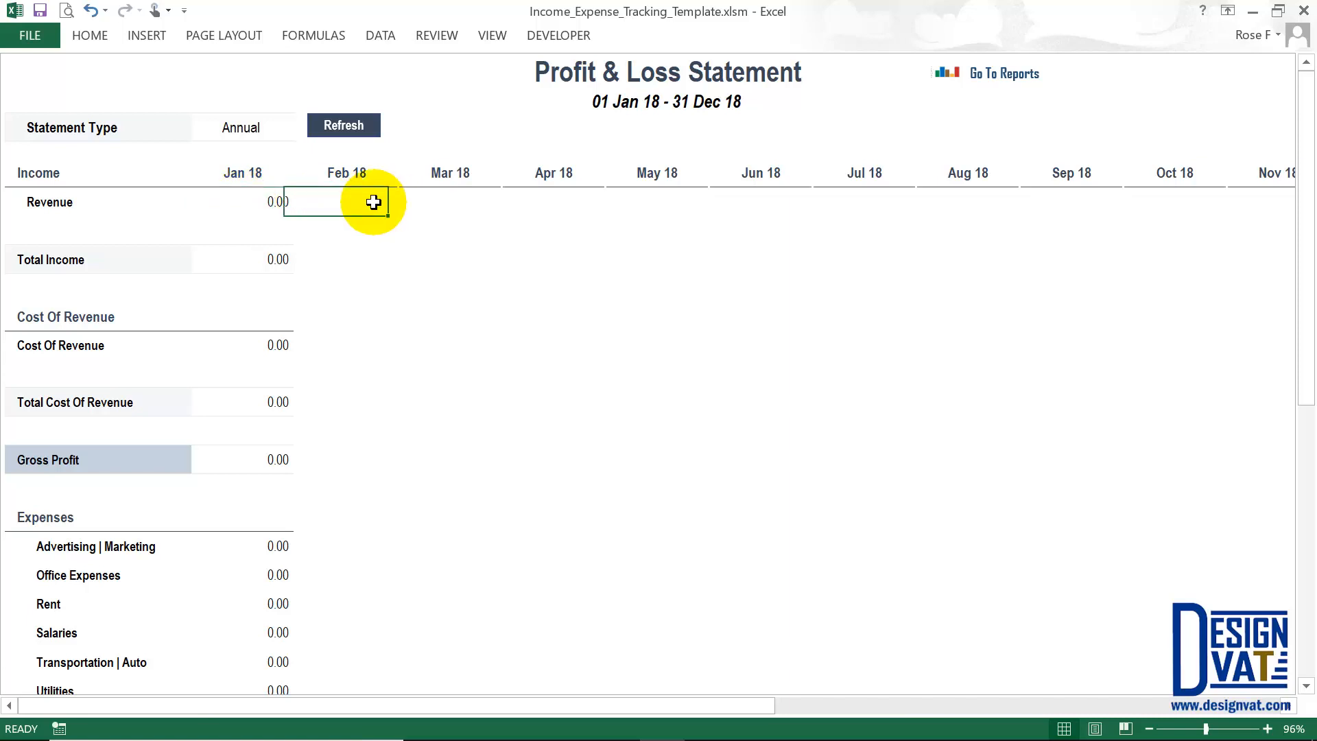
{"action": "left_click", "coordinate": [267, 203]}
{"action": "left_click_drag", "start_coordinate": [478, 208], "coordinate": [472, 206]}
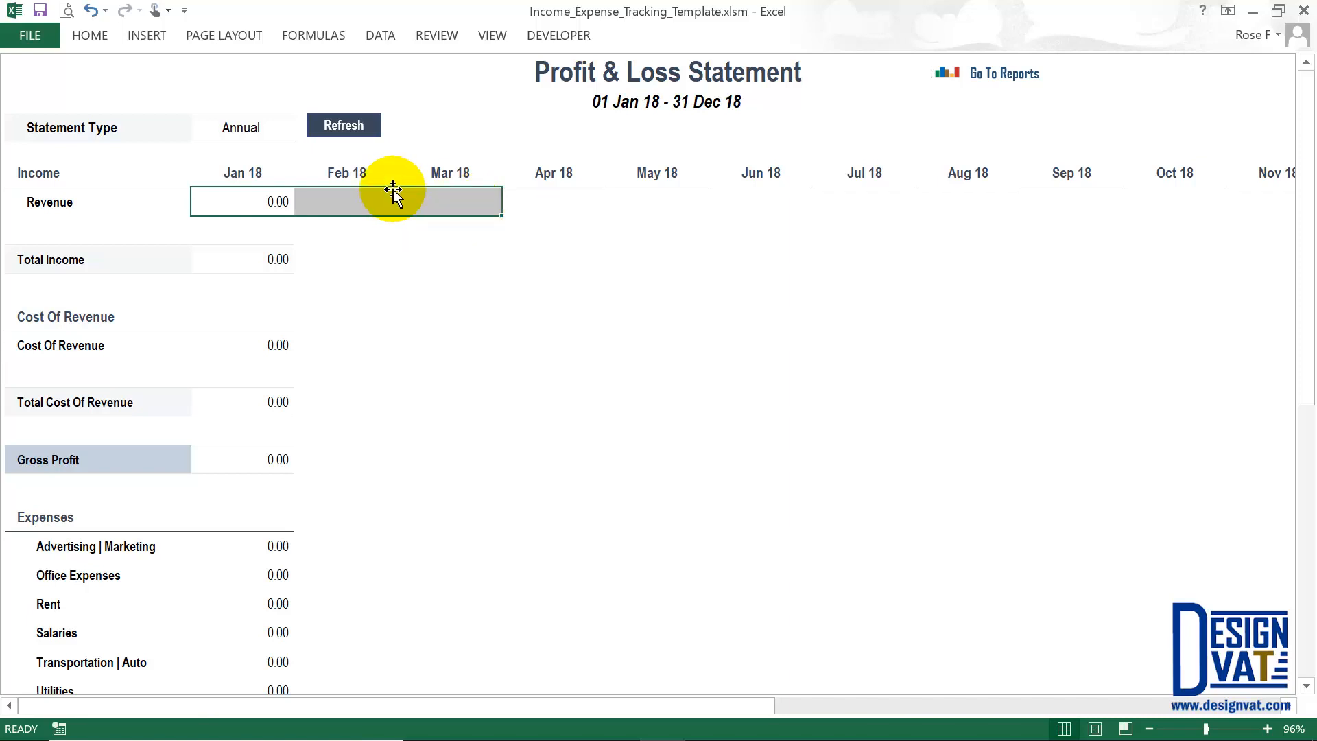
Examine the annual statement's Income section, covering the monthly columns, the Revenue row and the Total Income row
{"action": "left_click", "coordinate": [626, 73]}
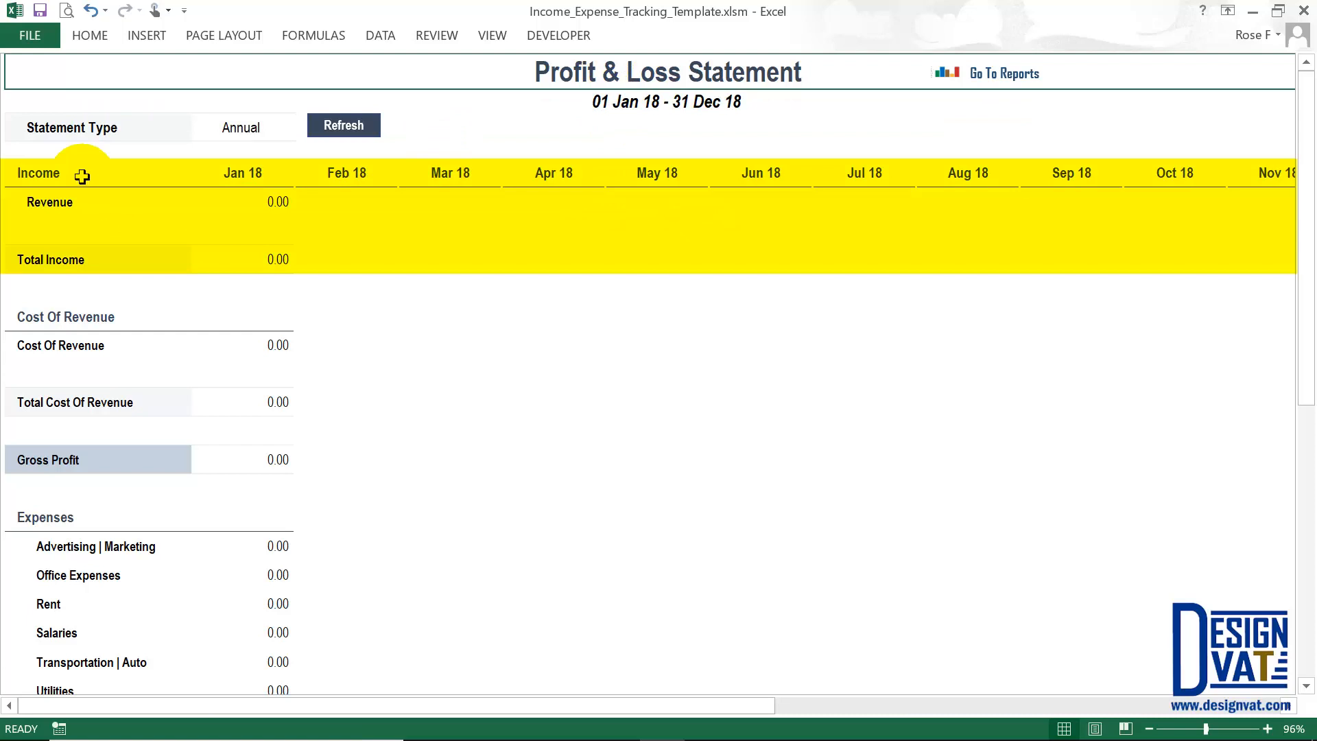
{"action": "left_click", "coordinate": [82, 177]}
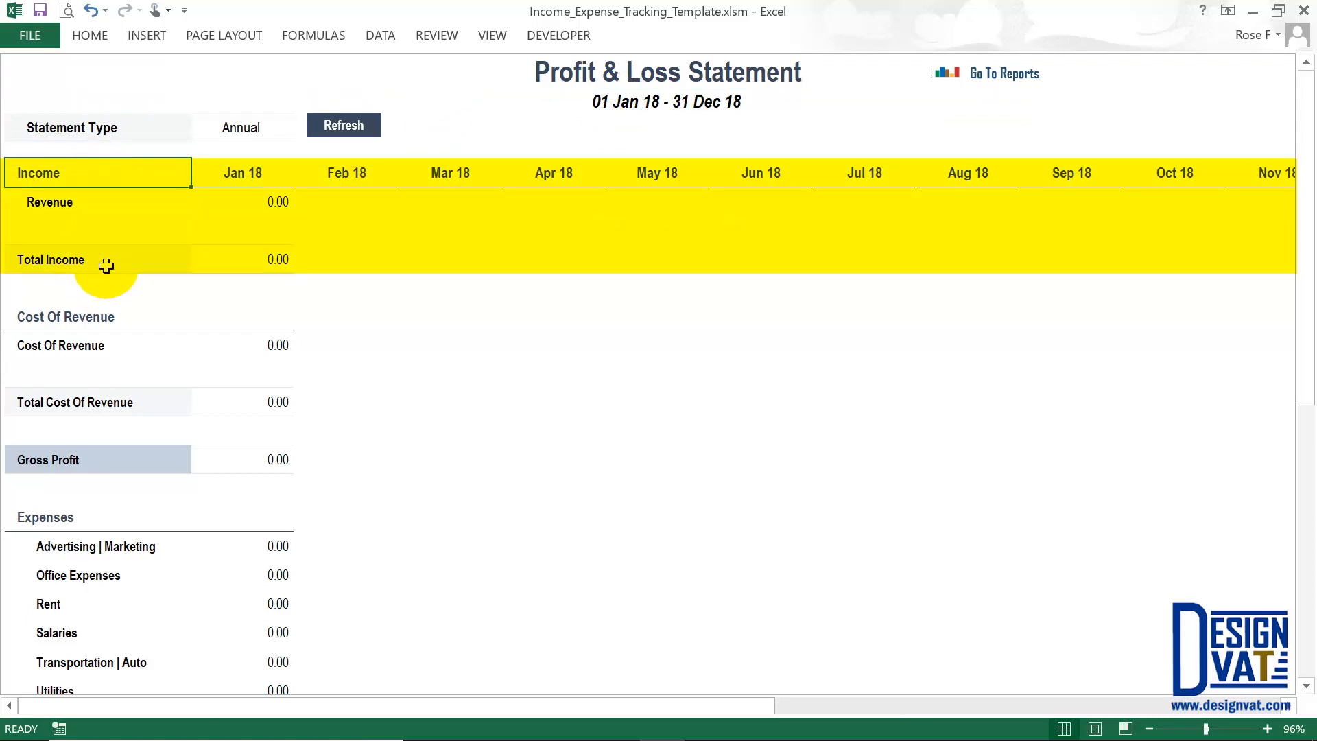
{"action": "left_click", "coordinate": [227, 256]}
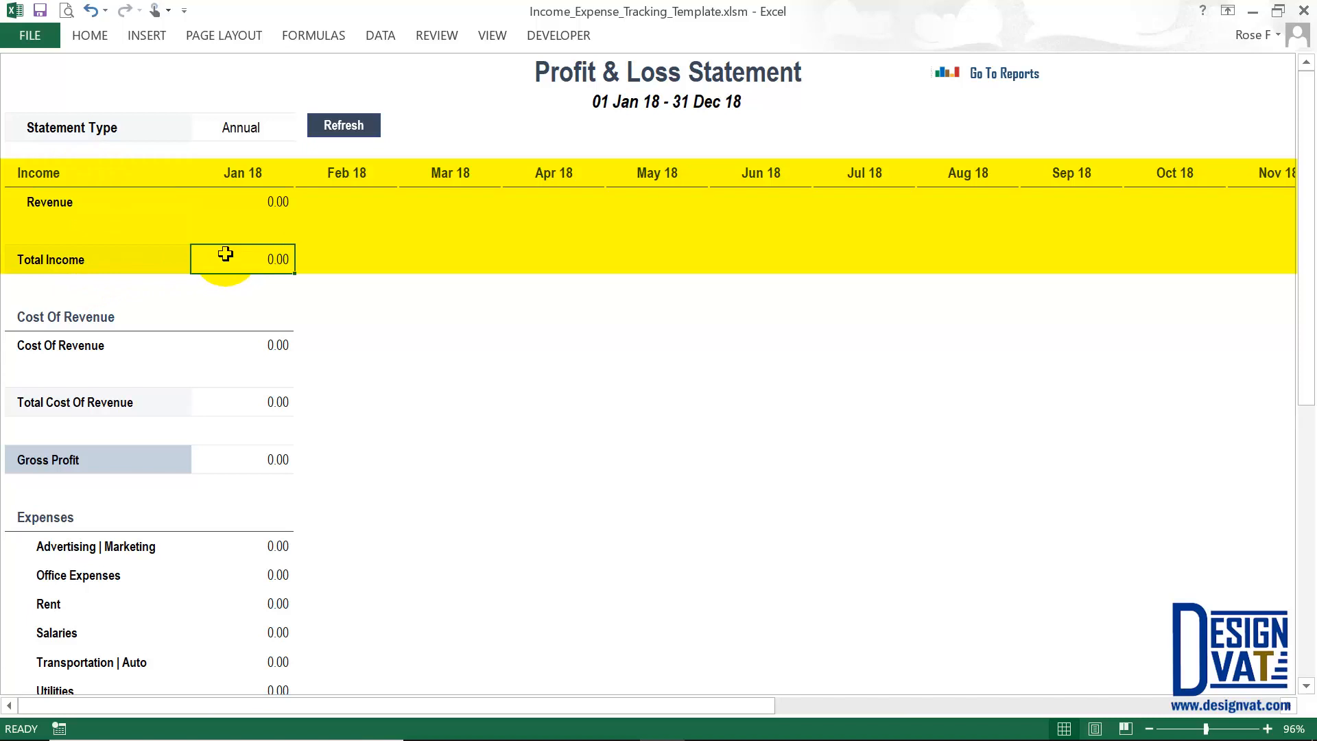
{"action": "left_click", "coordinate": [232, 177]}
{"action": "left_click", "coordinate": [236, 198]}
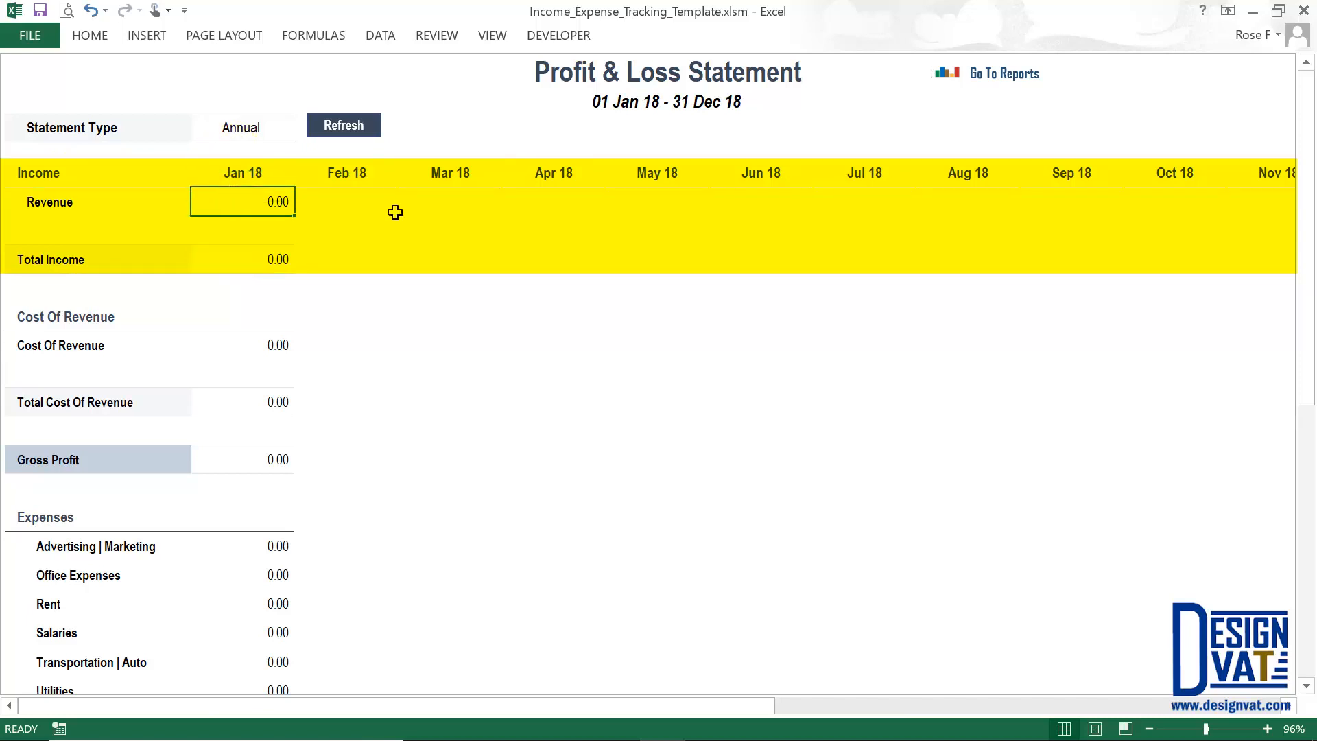
{"action": "left_click", "coordinate": [350, 201]}
{"action": "left_click", "coordinate": [431, 206]}
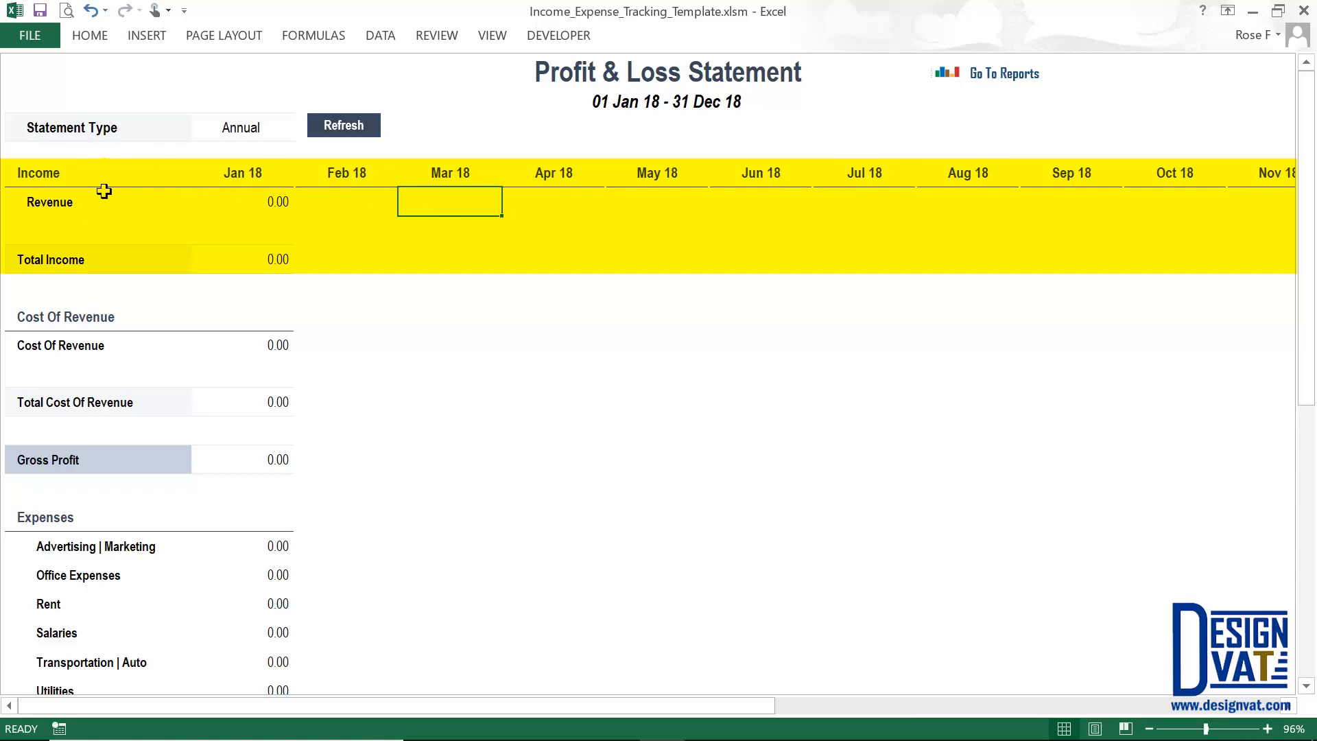
{"action": "left_click", "coordinate": [252, 174]}
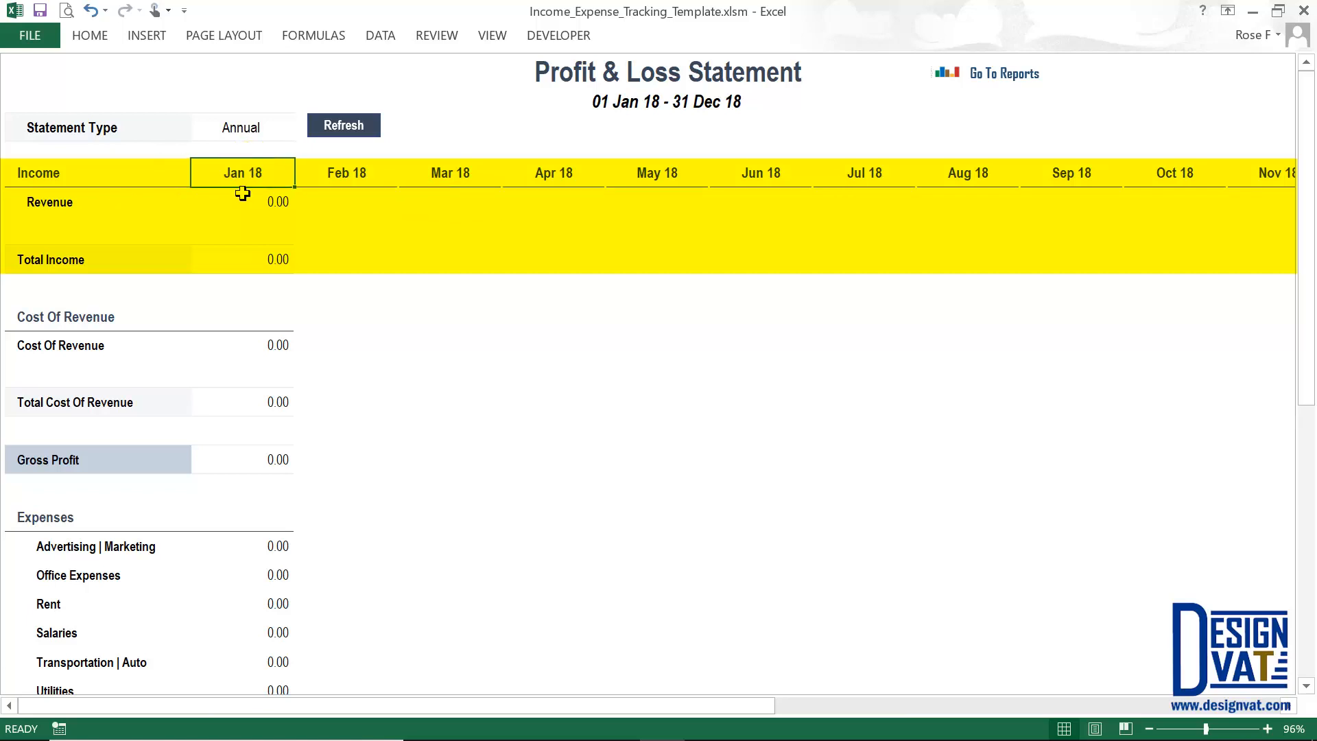
Check the available statement types without changing the selection, and examine the Cost Of Revenue section
{"action": "left_click", "coordinate": [265, 124]}
{"action": "left_click", "coordinate": [298, 130]}
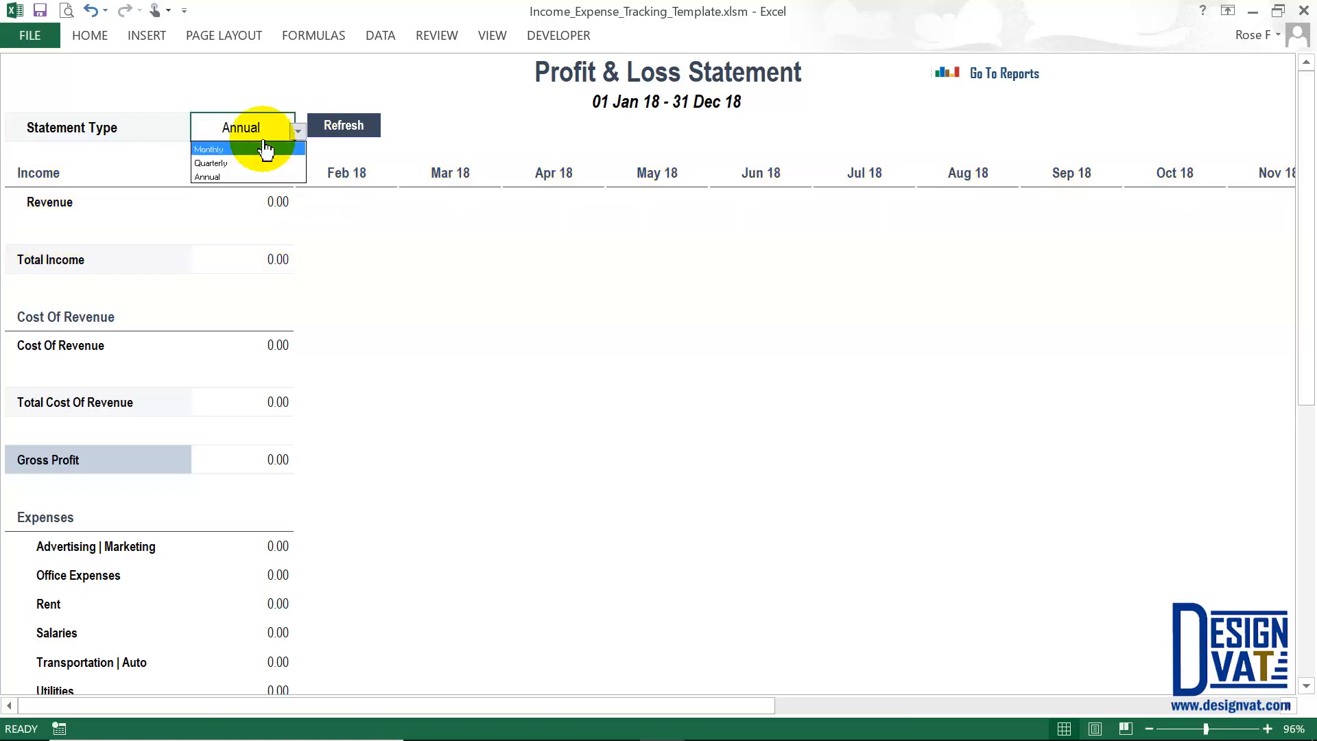
{"action": "left_click", "coordinate": [93, 316]}
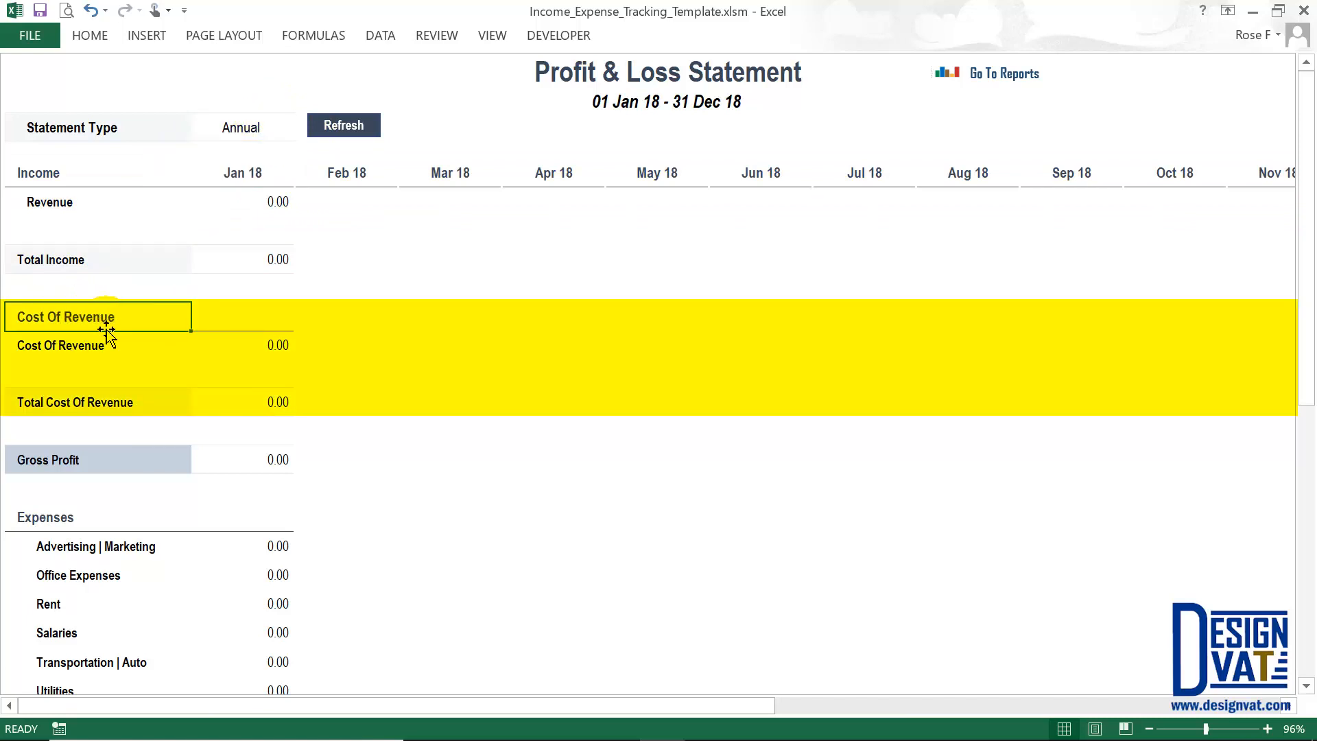
{"action": "left_click", "coordinate": [119, 323]}
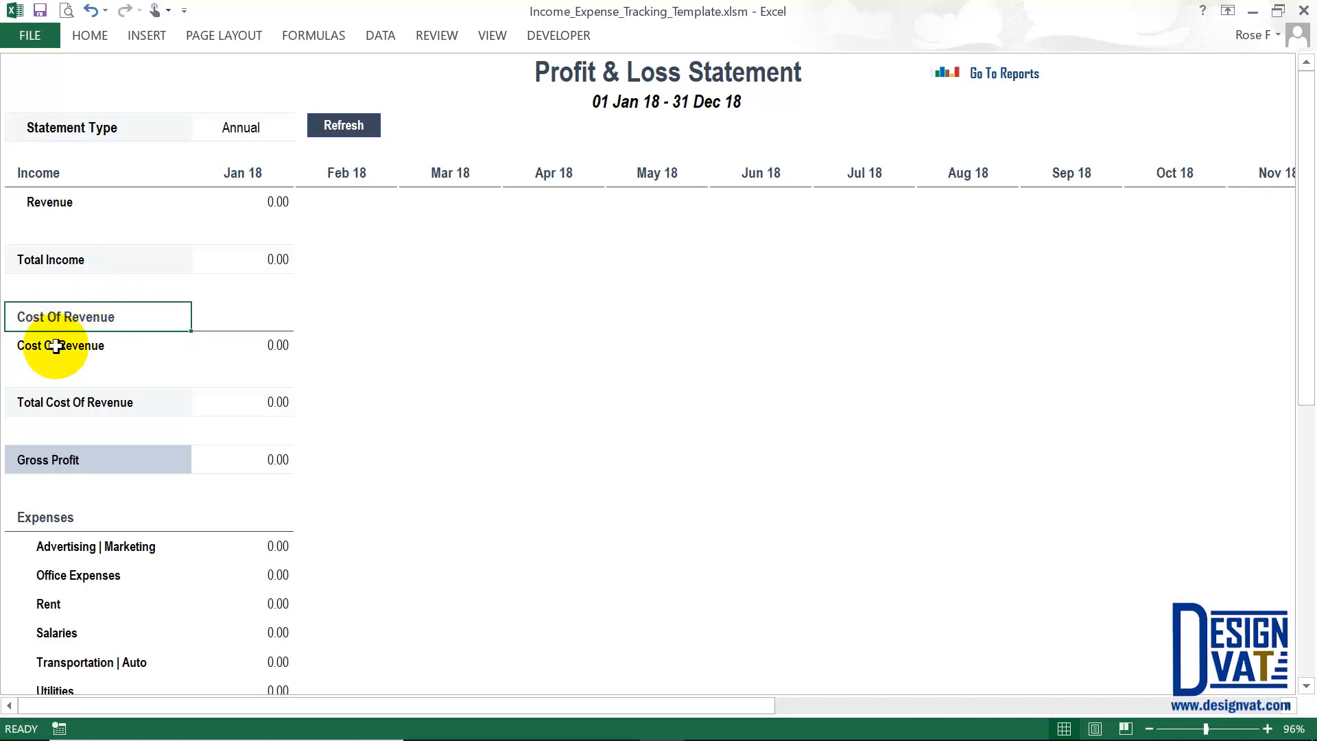
Examine the Income section's Revenue row and its Jan 18 cell, alongside the Cost Of Revenue heading
{"action": "left_click", "coordinate": [124, 200]}
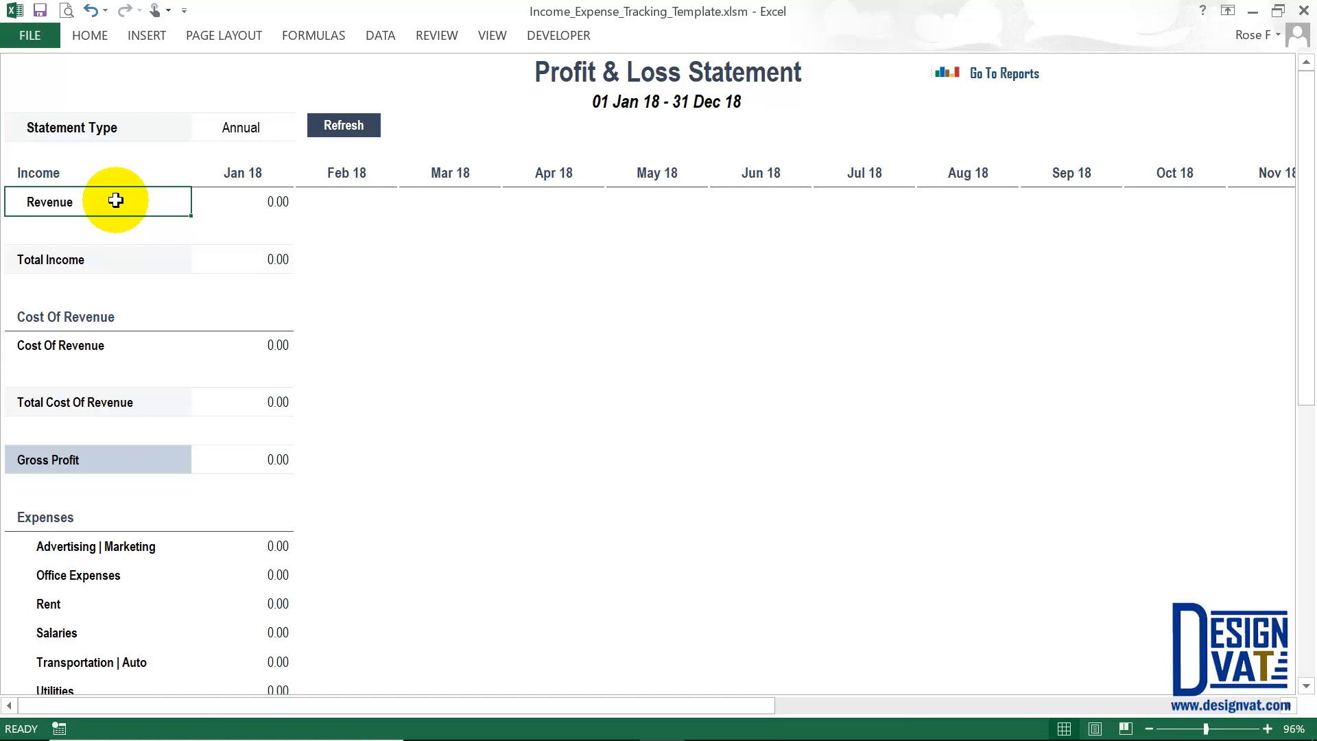
{"action": "left_click", "coordinate": [81, 316]}
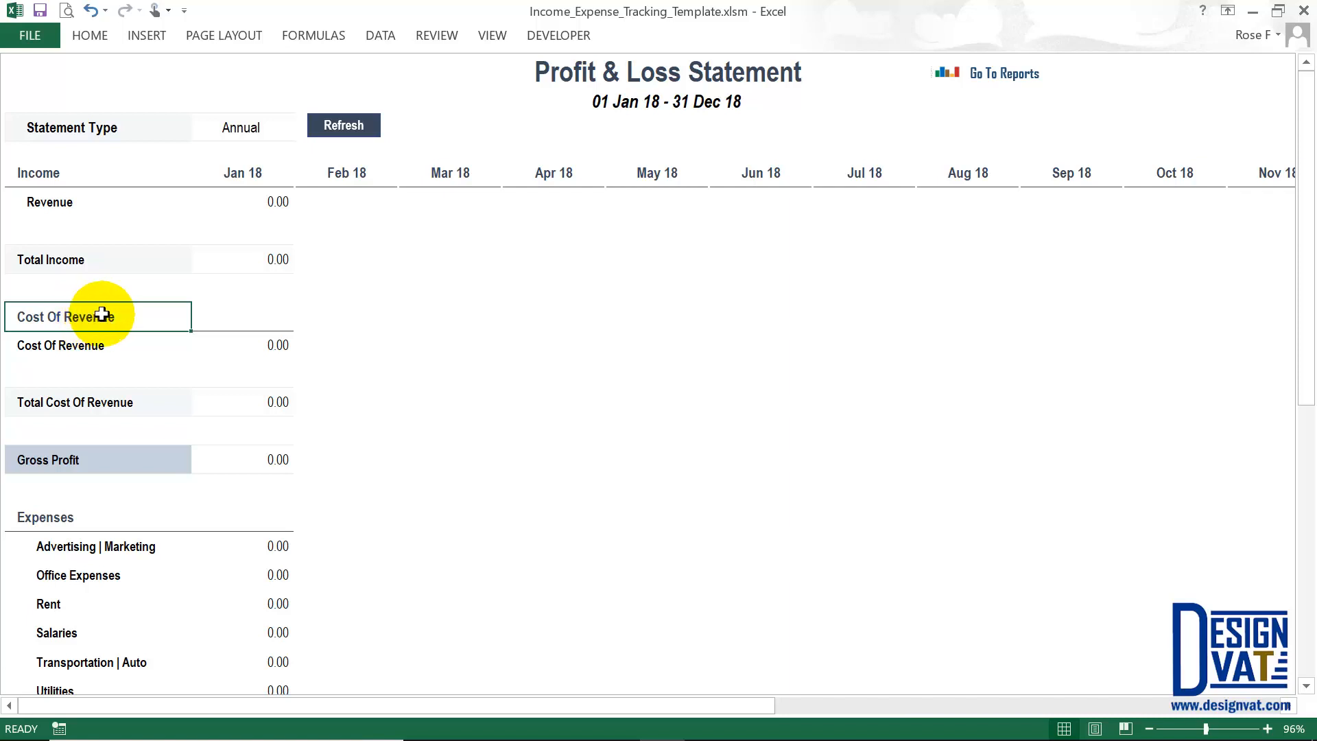
{"action": "left_click", "coordinate": [246, 202]}
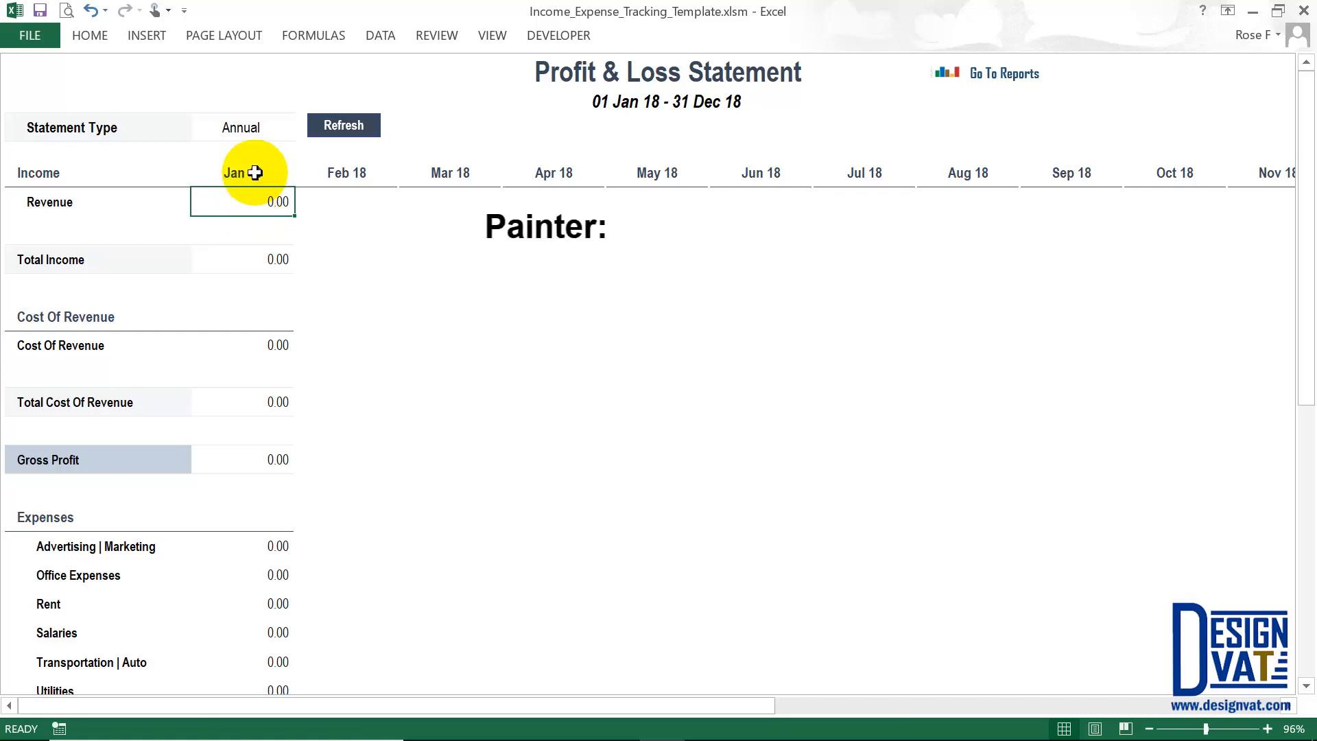
{"action": "left_click_drag", "start_coordinate": [255, 170], "coordinate": [256, 199]}
{"action": "left_click", "coordinate": [254, 205]}
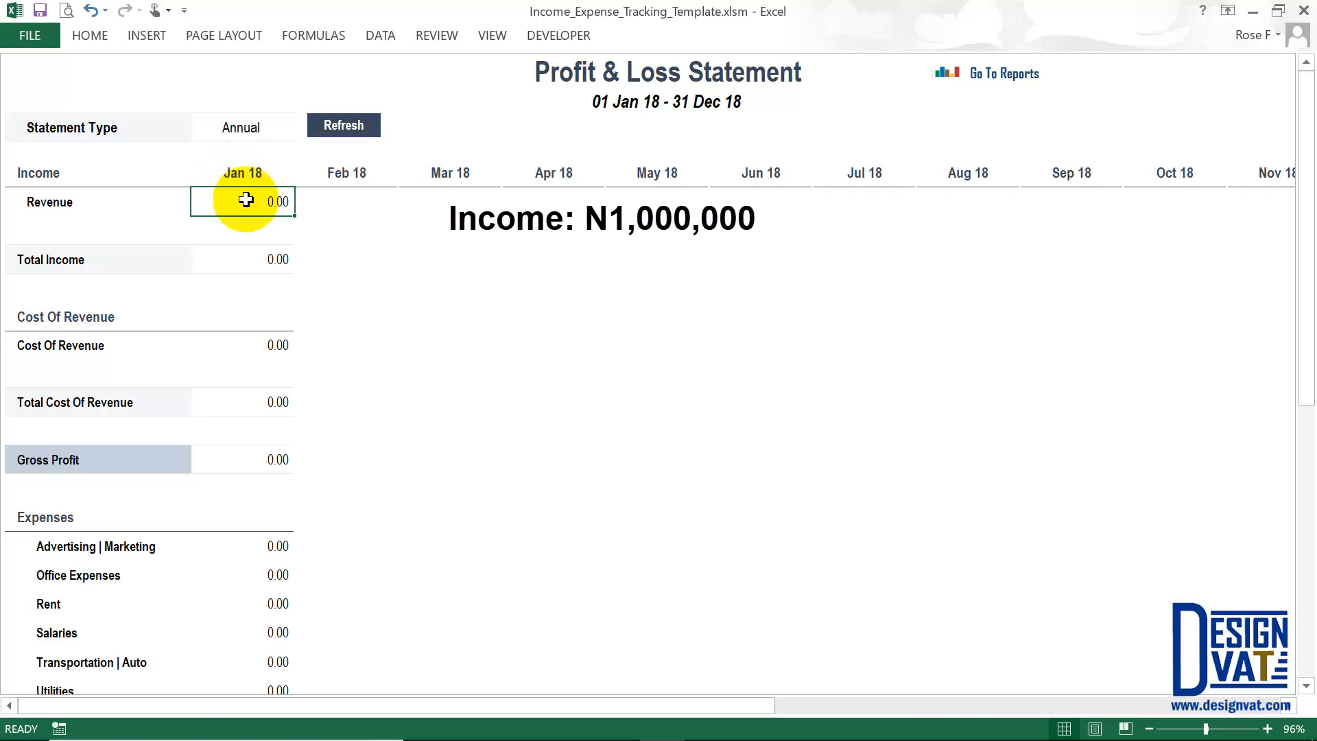
{"action": "left_click", "coordinate": [54, 200]}
{"action": "left_click", "coordinate": [265, 200]}
Compare the Cost Of Revenue row with the Jan 18 Revenue cell in the annual statement
{"action": "left_click", "coordinate": [127, 346]}
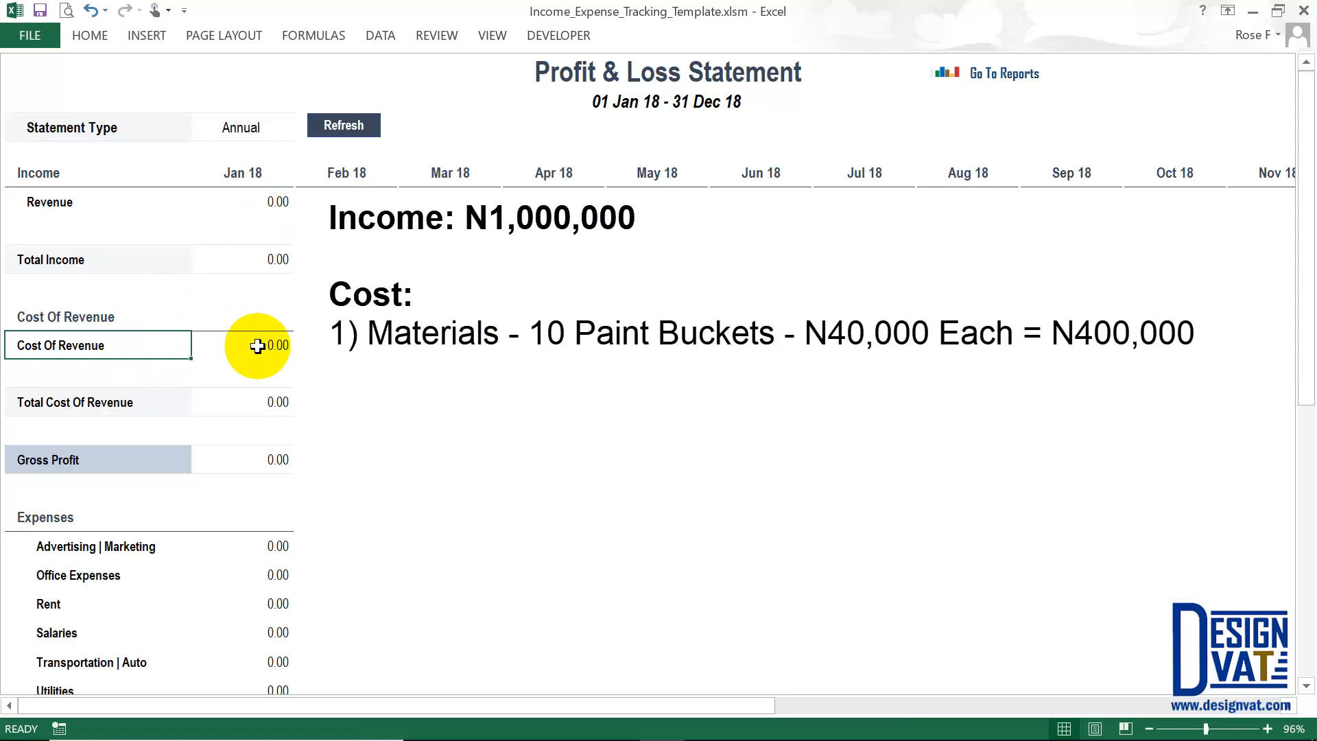
{"action": "left_click", "coordinate": [274, 204]}
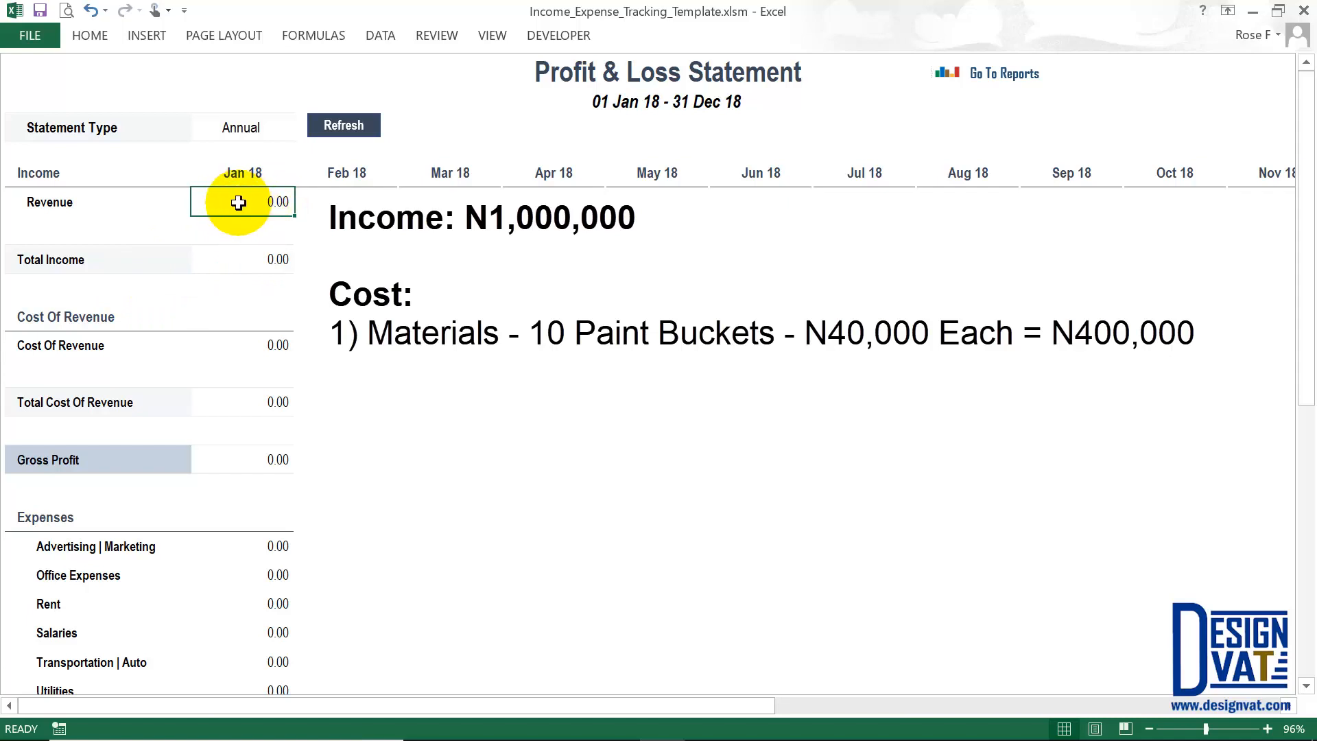
{"action": "left_click", "coordinate": [111, 345]}
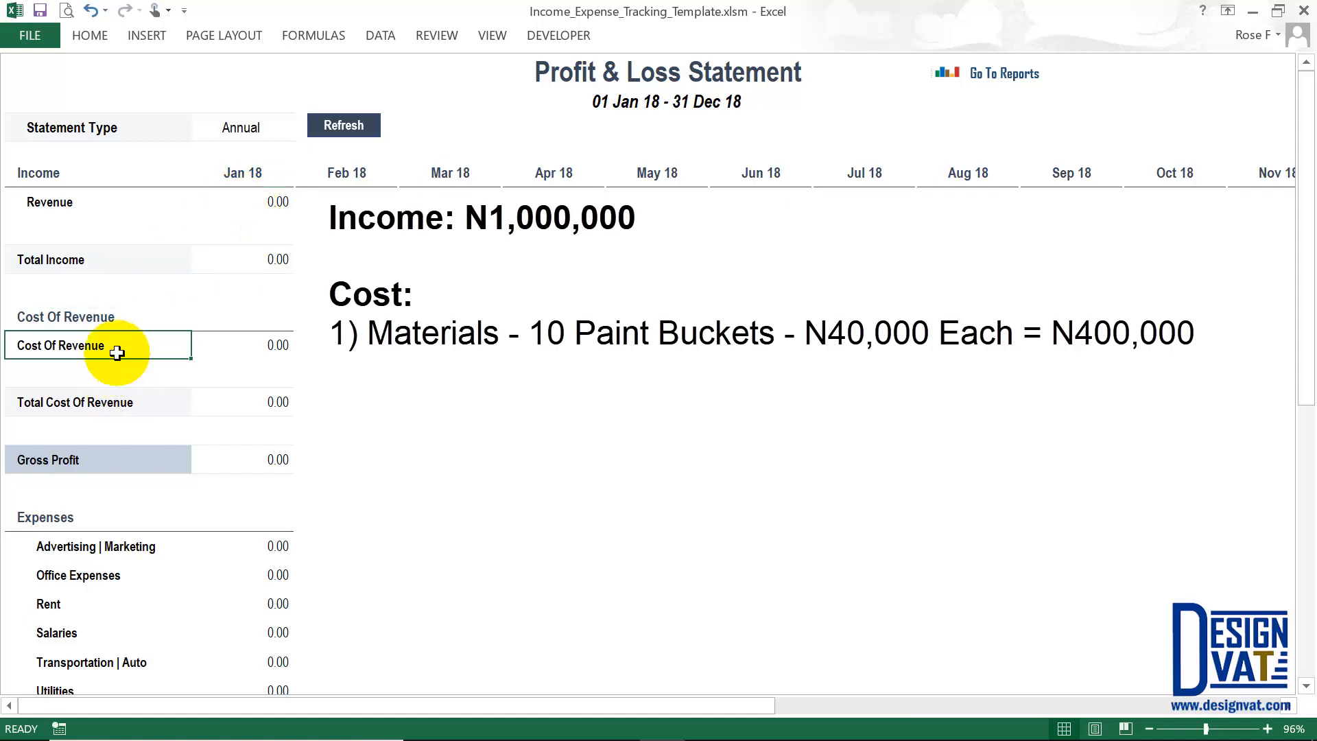
{"action": "left_click", "coordinate": [265, 193]}
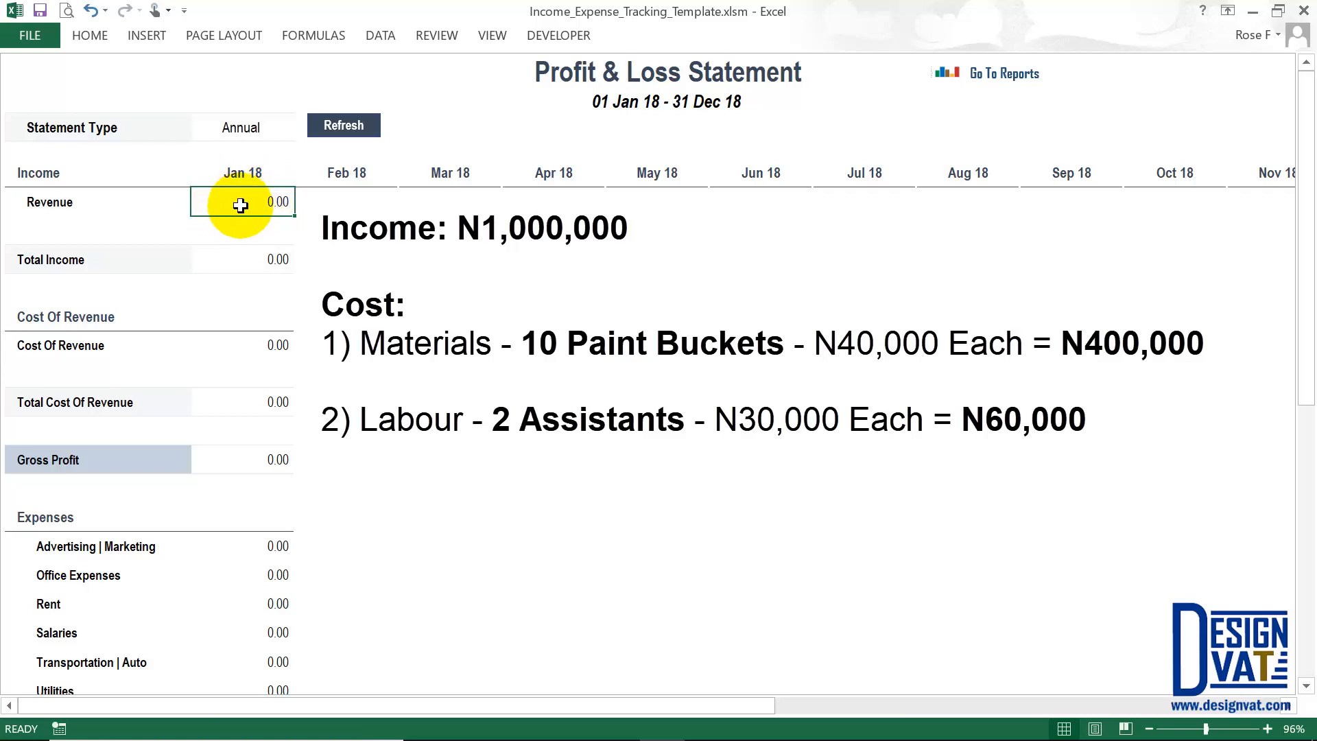
{"action": "left_click", "coordinate": [95, 370]}
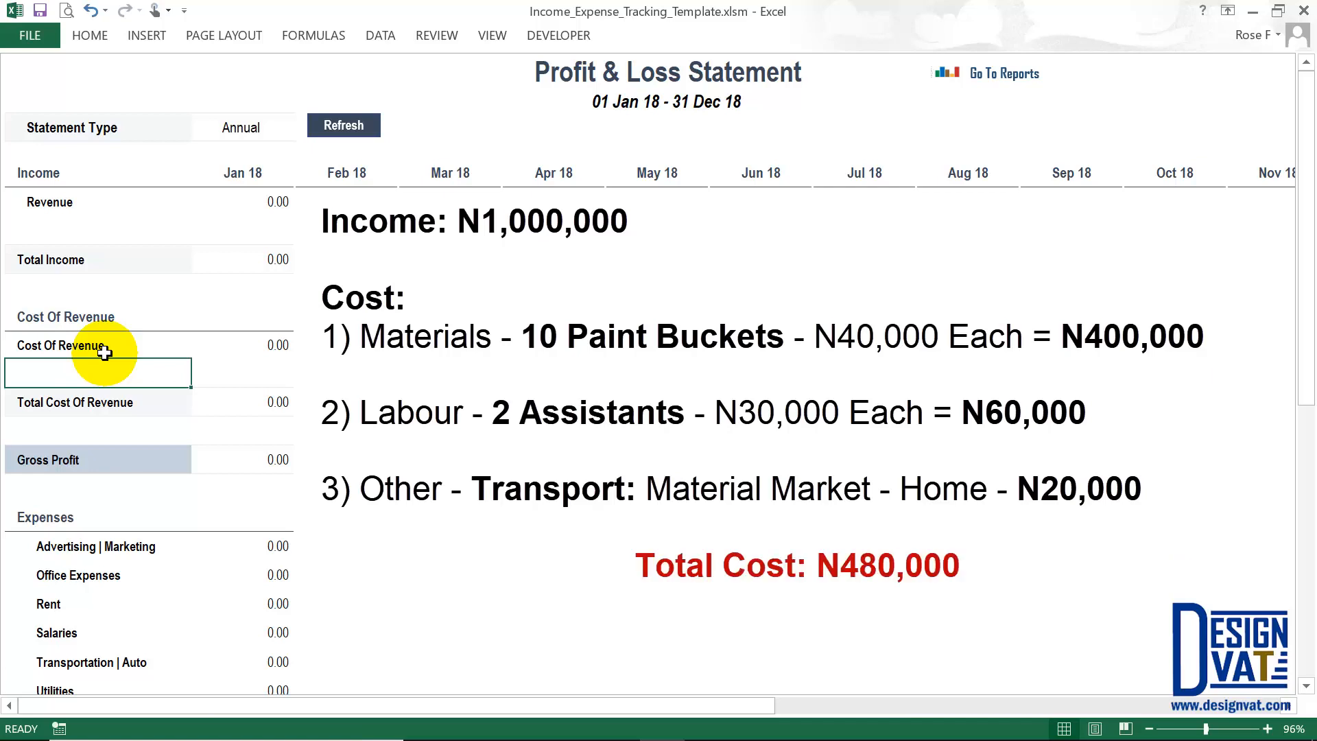
{"action": "left_click_drag", "start_coordinate": [256, 200], "coordinate": [126, 200]}
{"action": "left_click_drag", "start_coordinate": [188, 344], "coordinate": [205, 343]}
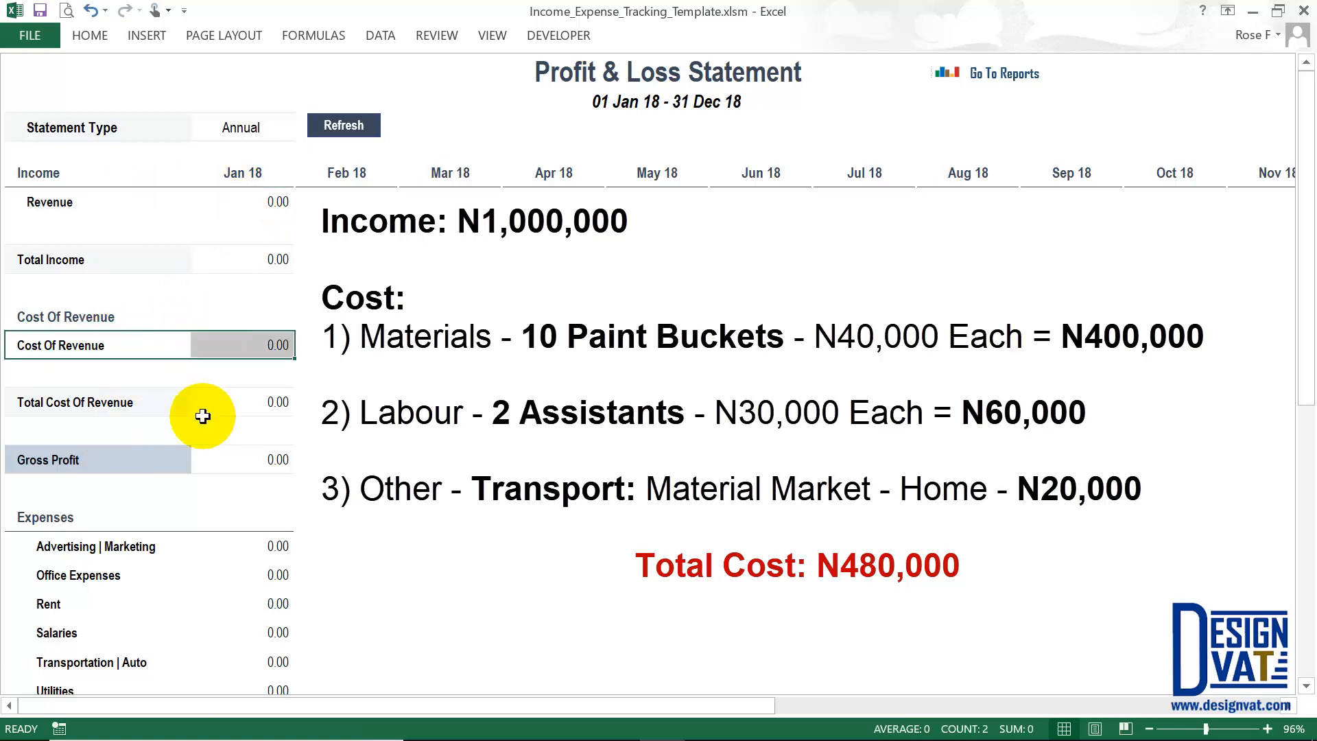
Review the Cost Of Revenue section against January revenue, including the January cell of the Total Cost Of Revenue row
{"action": "left_click", "coordinate": [155, 348]}
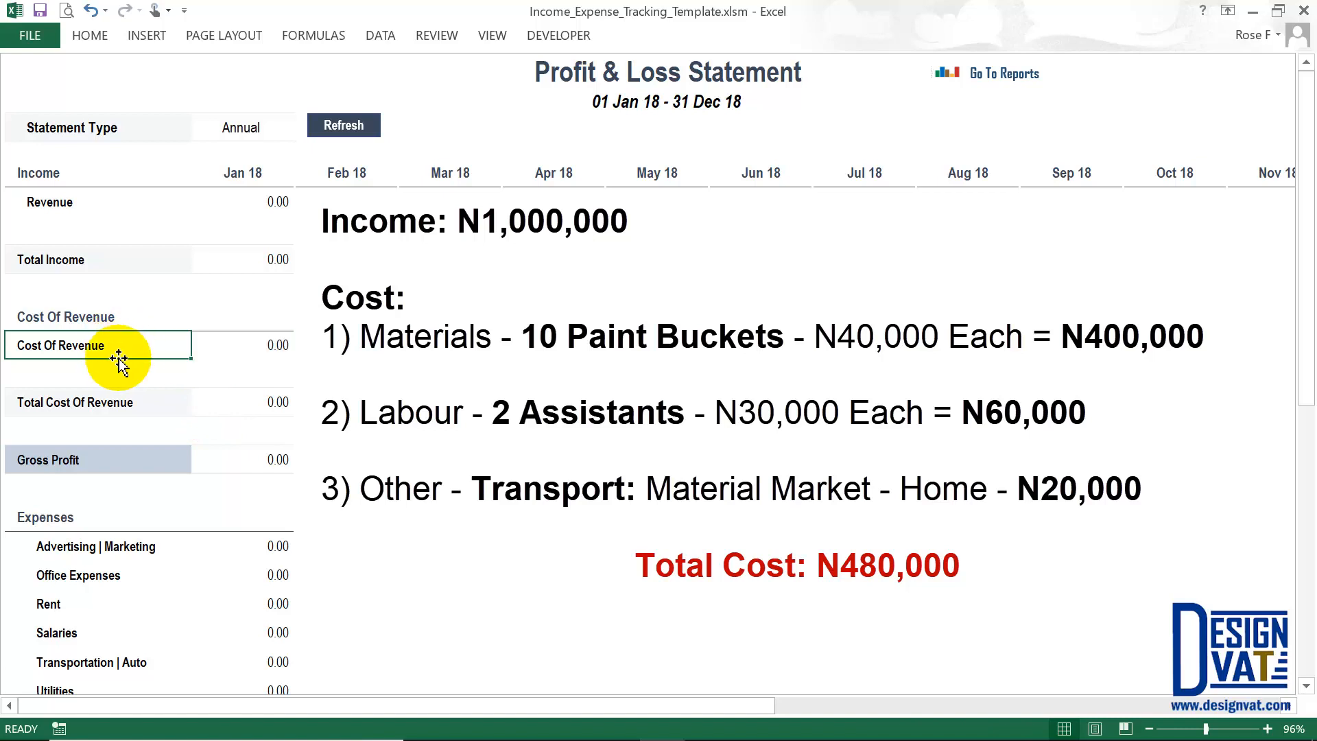
{"action": "left_click", "coordinate": [238, 201]}
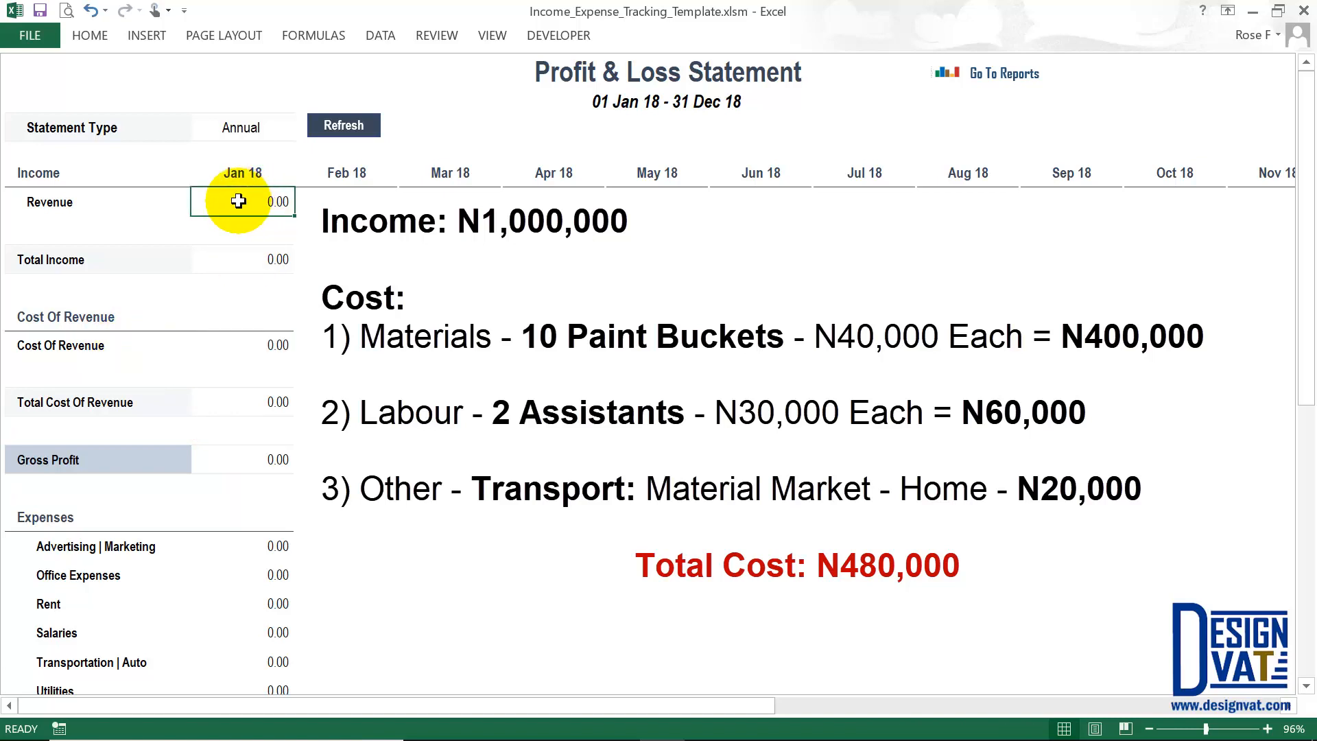
{"action": "left_click", "coordinate": [141, 345]}
{"action": "left_click", "coordinate": [254, 206]}
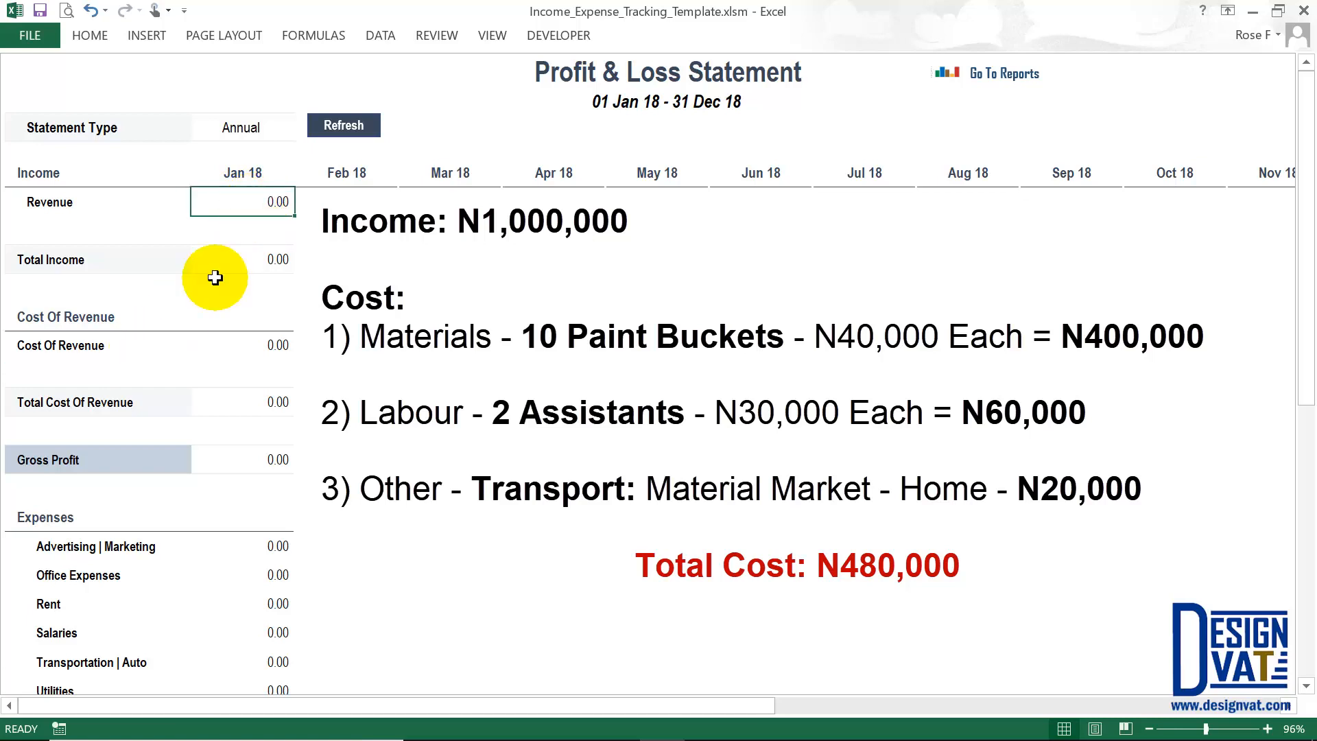
{"action": "left_click", "coordinate": [142, 317]}
{"action": "left_click", "coordinate": [143, 364]}
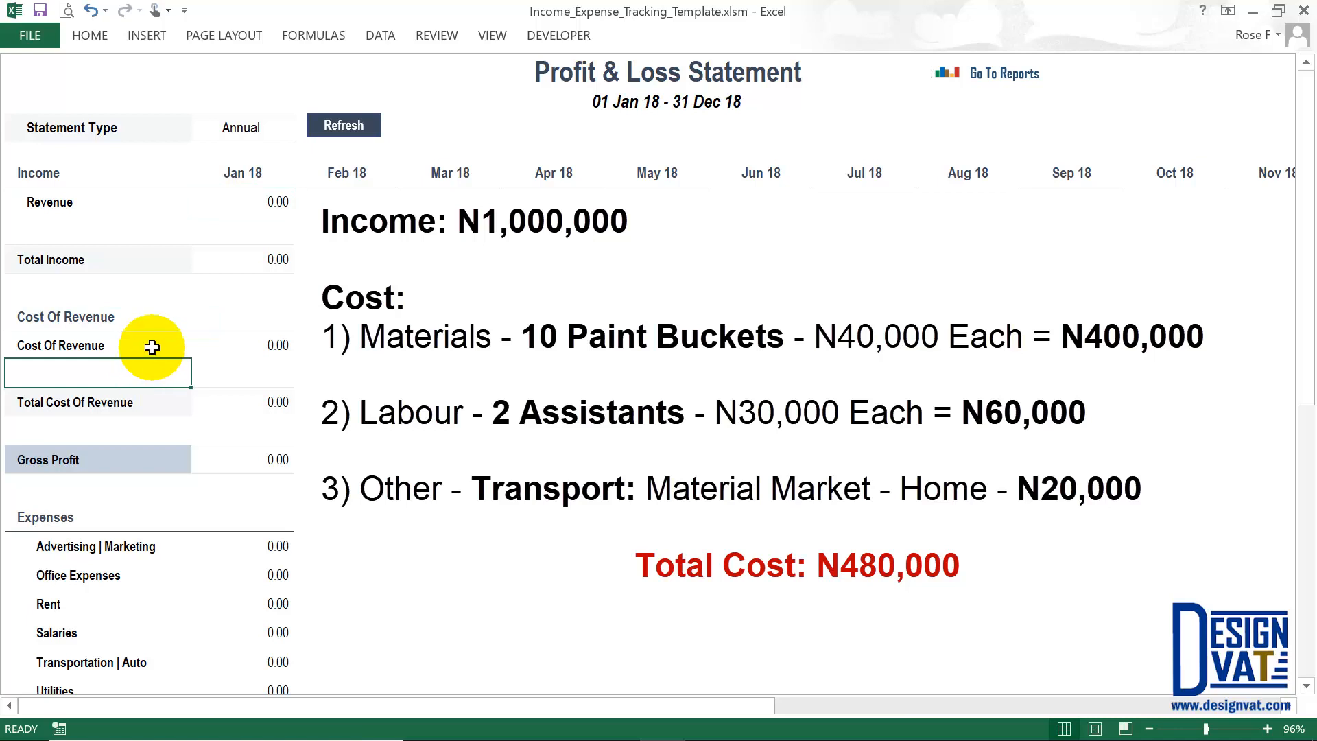
{"action": "left_click", "coordinate": [245, 199]}
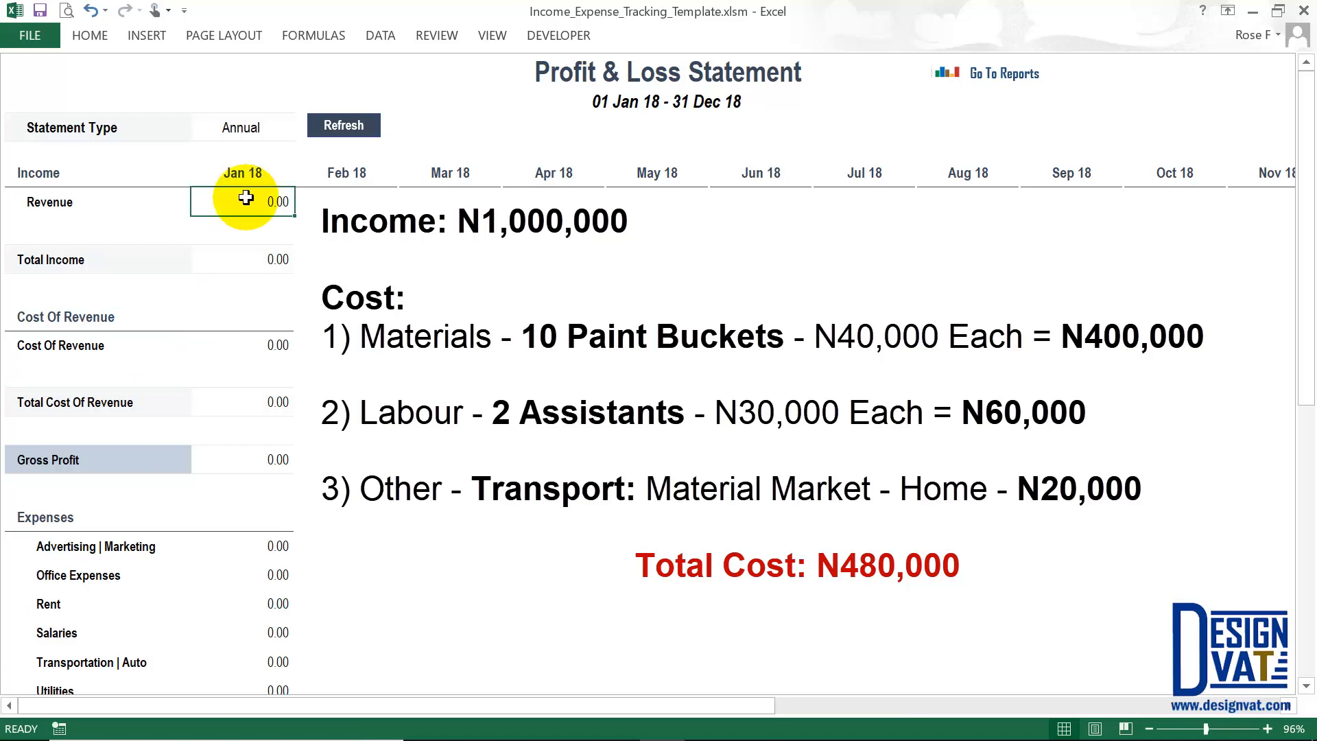
{"action": "left_click_drag", "start_coordinate": [130, 321], "coordinate": [112, 345]}
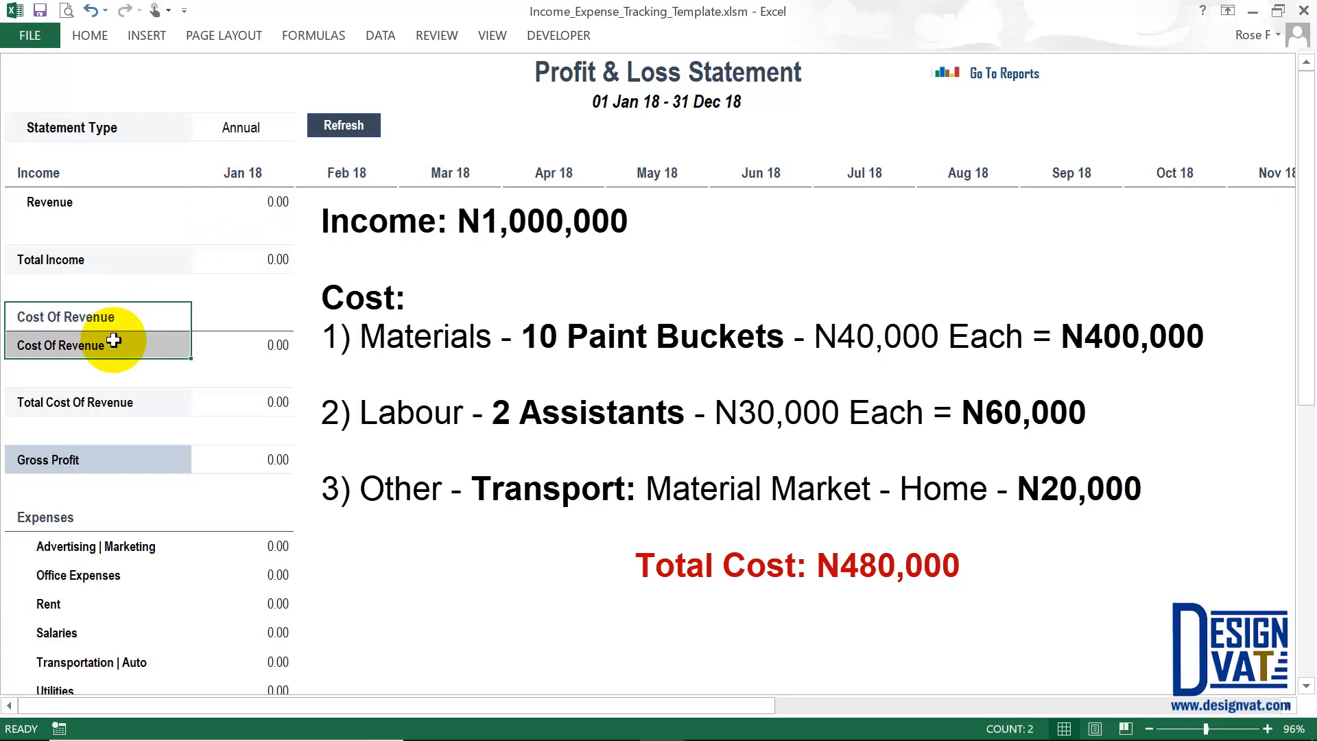
{"action": "left_click", "coordinate": [238, 207]}
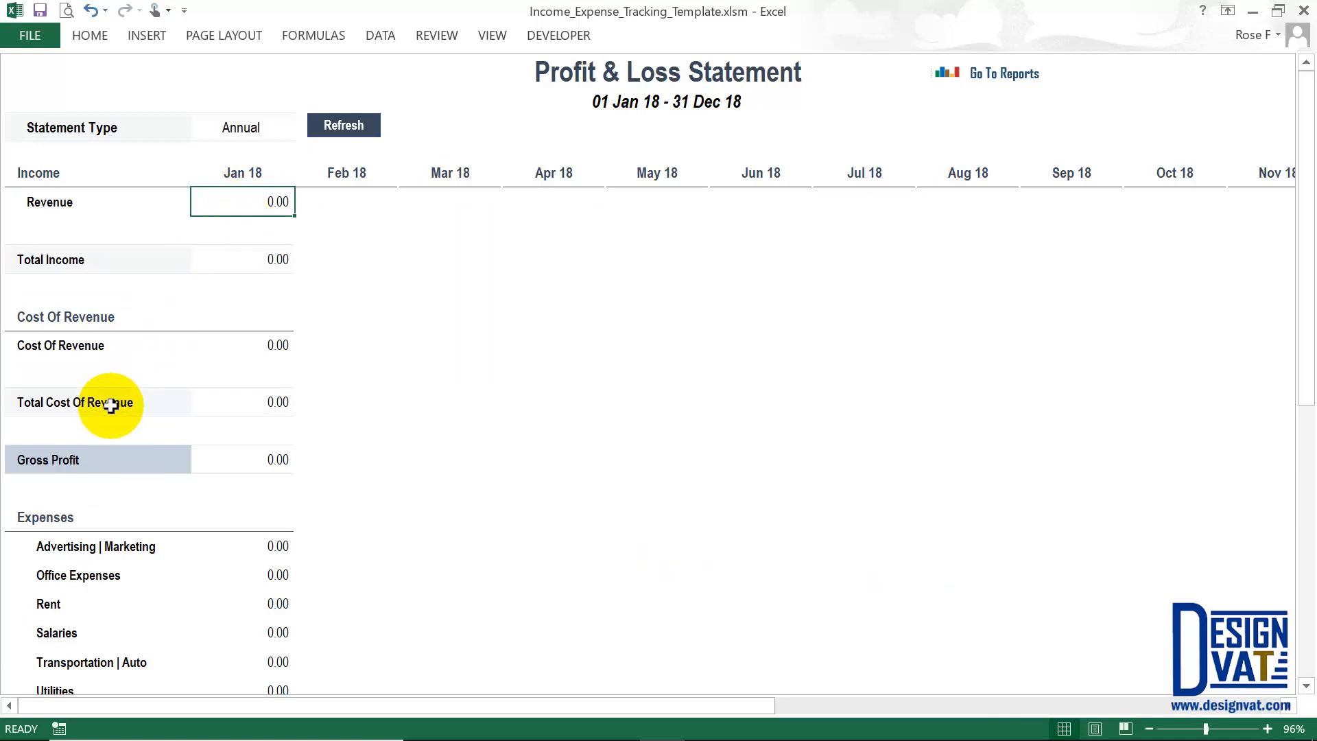
{"action": "left_click_drag", "start_coordinate": [110, 405], "coordinate": [214, 402]}
{"action": "left_click", "coordinate": [214, 403]}
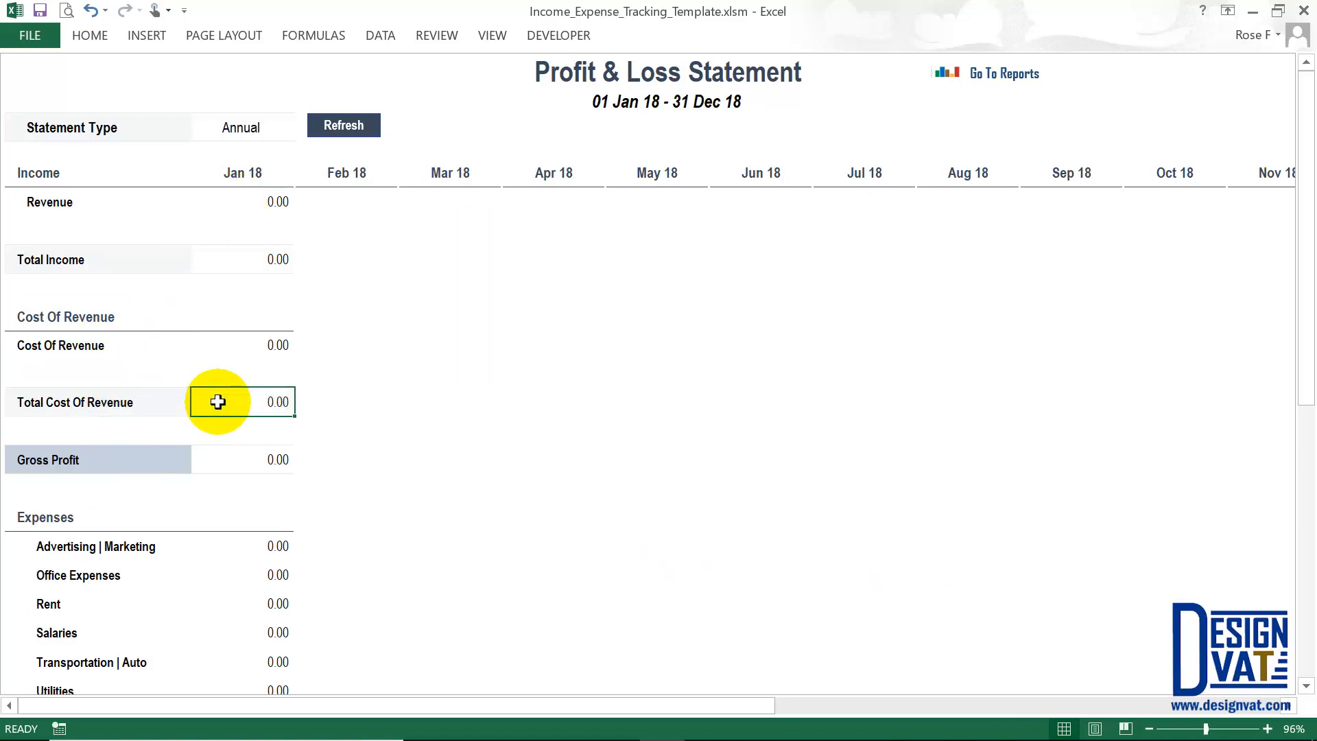
Examine the Expenses section from Advertising | Marketing to Other Expenses, including the Rent, Salaries and Utilities rows and the January cells
{"action": "left_click", "coordinate": [60, 516]}
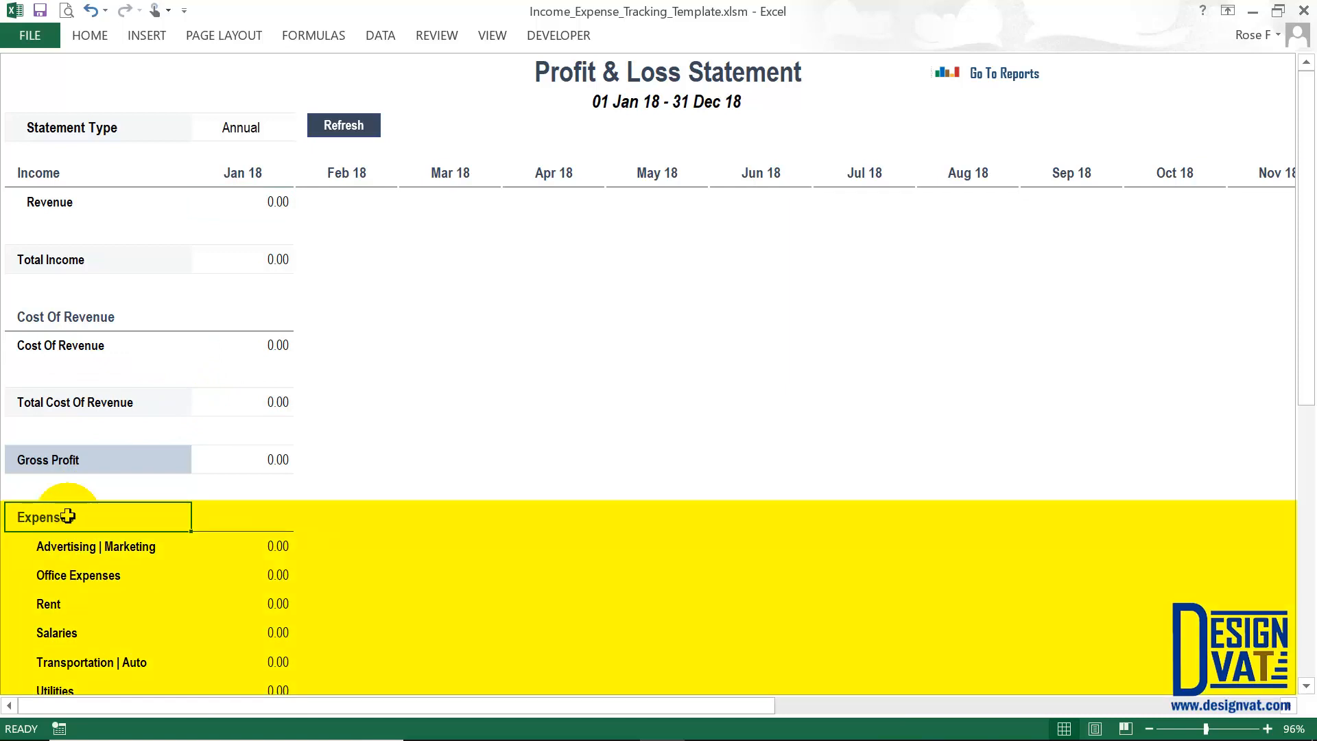
{"action": "scroll", "coordinate": [70, 514], "scroll_direction": "down", "scroll_amount": 1}
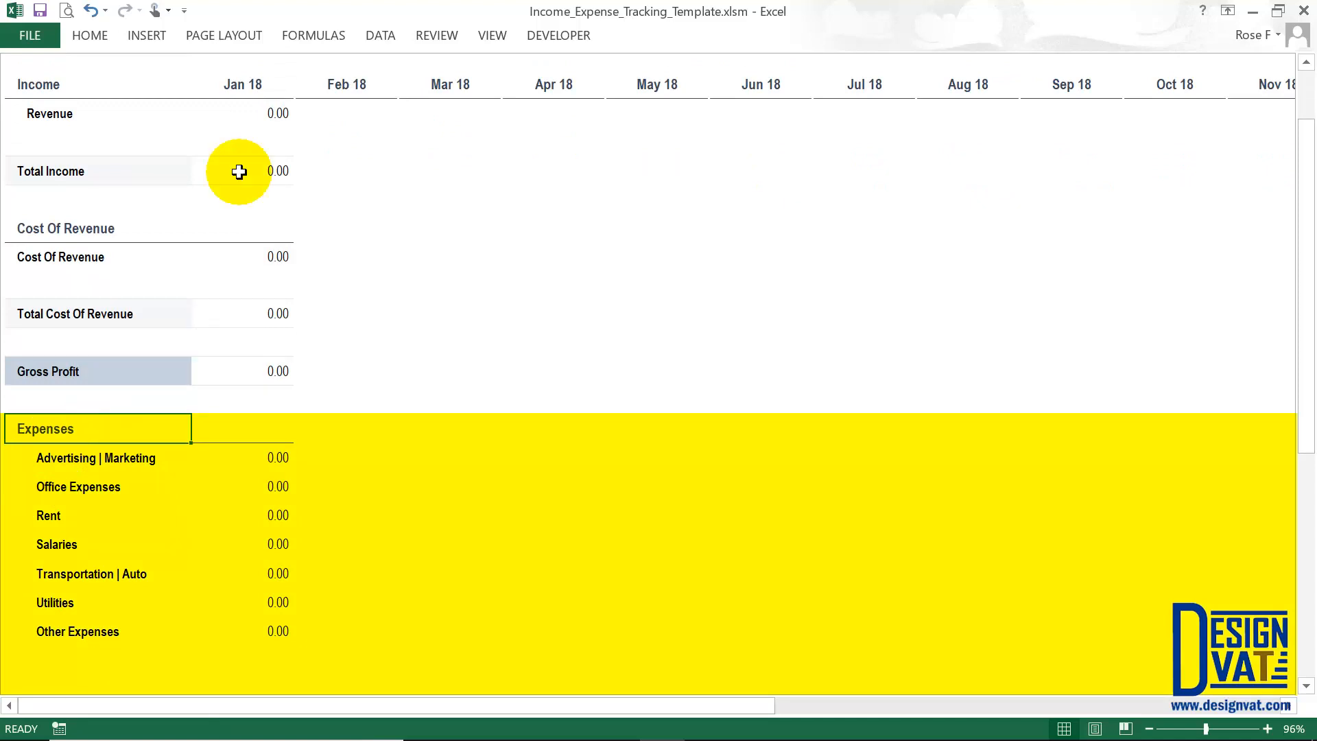
{"action": "left_click", "coordinate": [264, 114]}
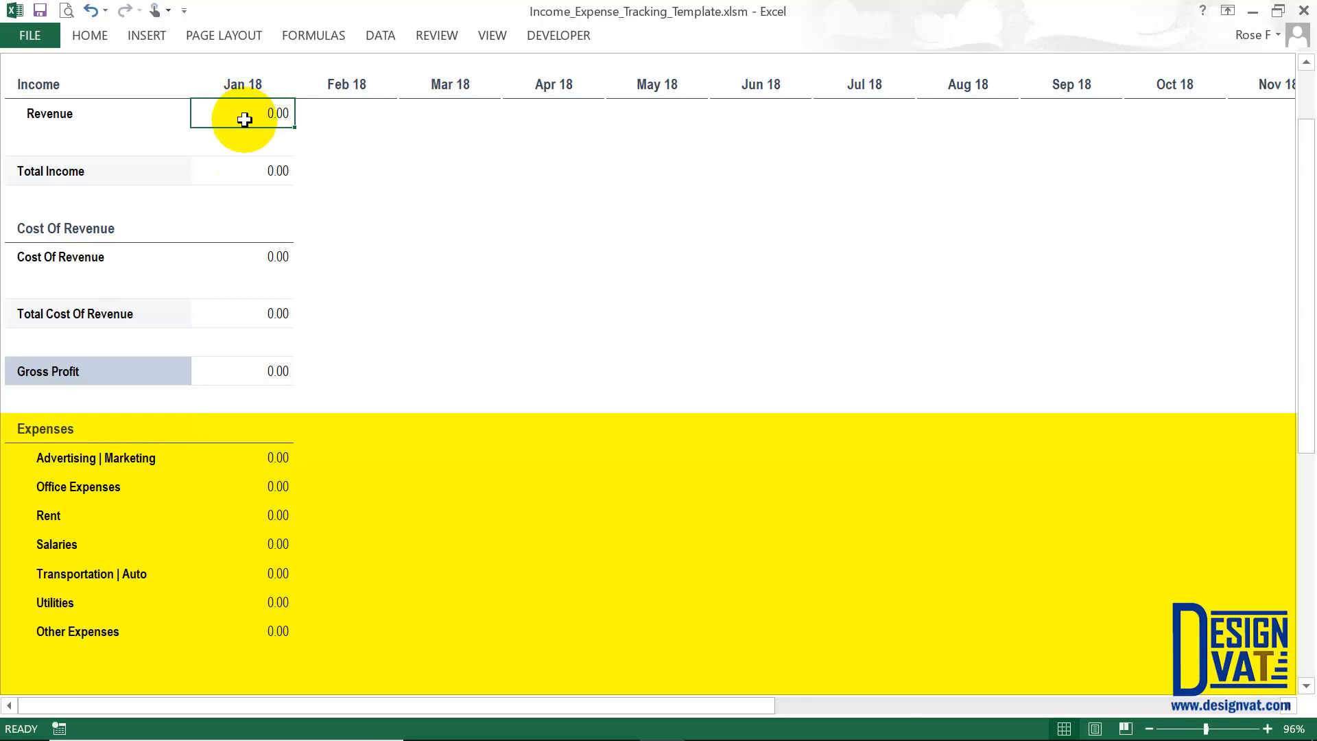
{"action": "left_click_drag", "start_coordinate": [275, 515], "coordinate": [137, 516]}
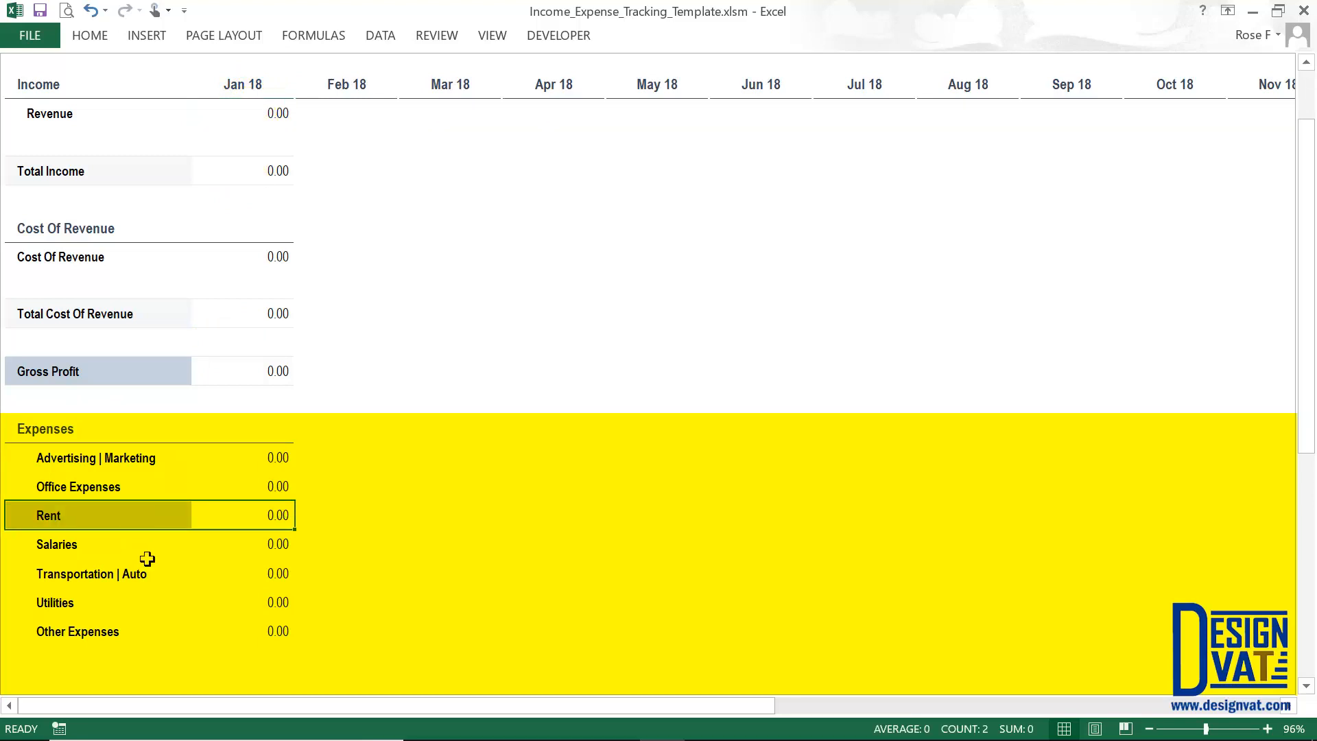
{"action": "left_click_drag", "start_coordinate": [268, 544], "coordinate": [127, 542]}
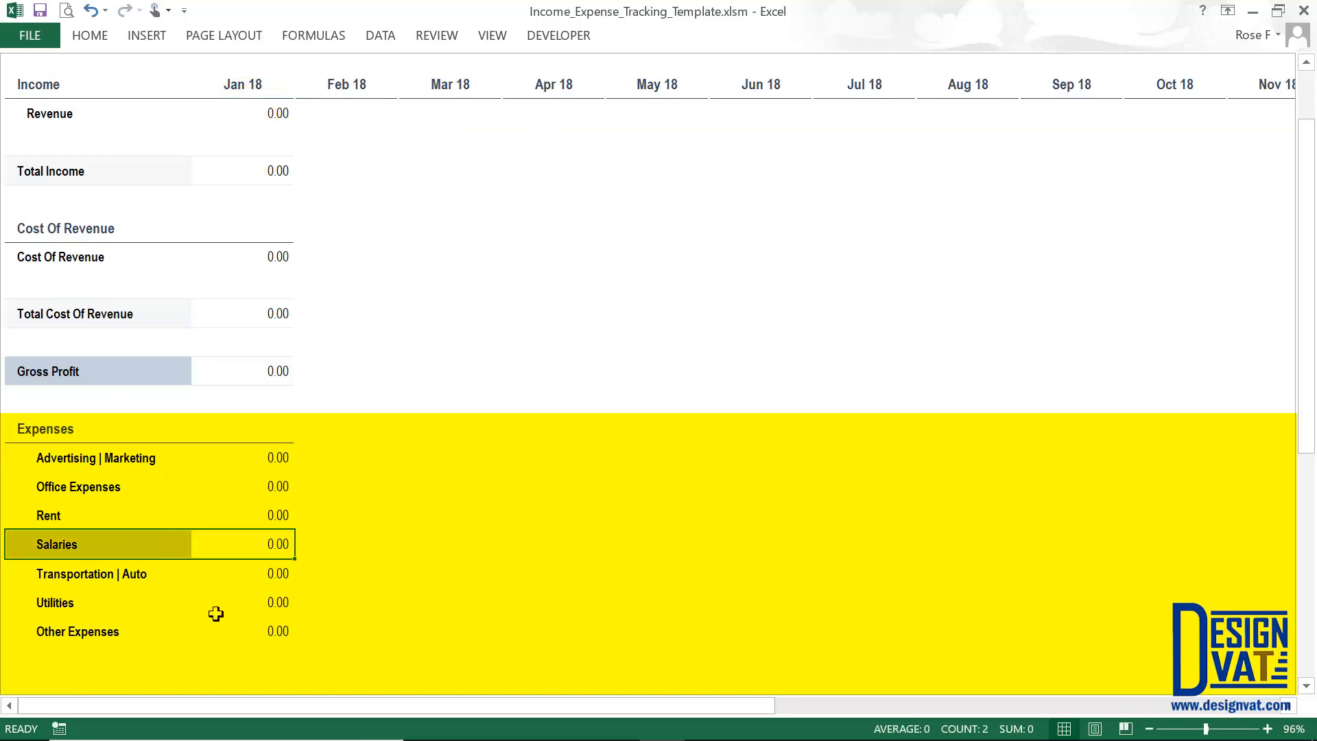
{"action": "left_click_drag", "start_coordinate": [256, 602], "coordinate": [135, 595]}
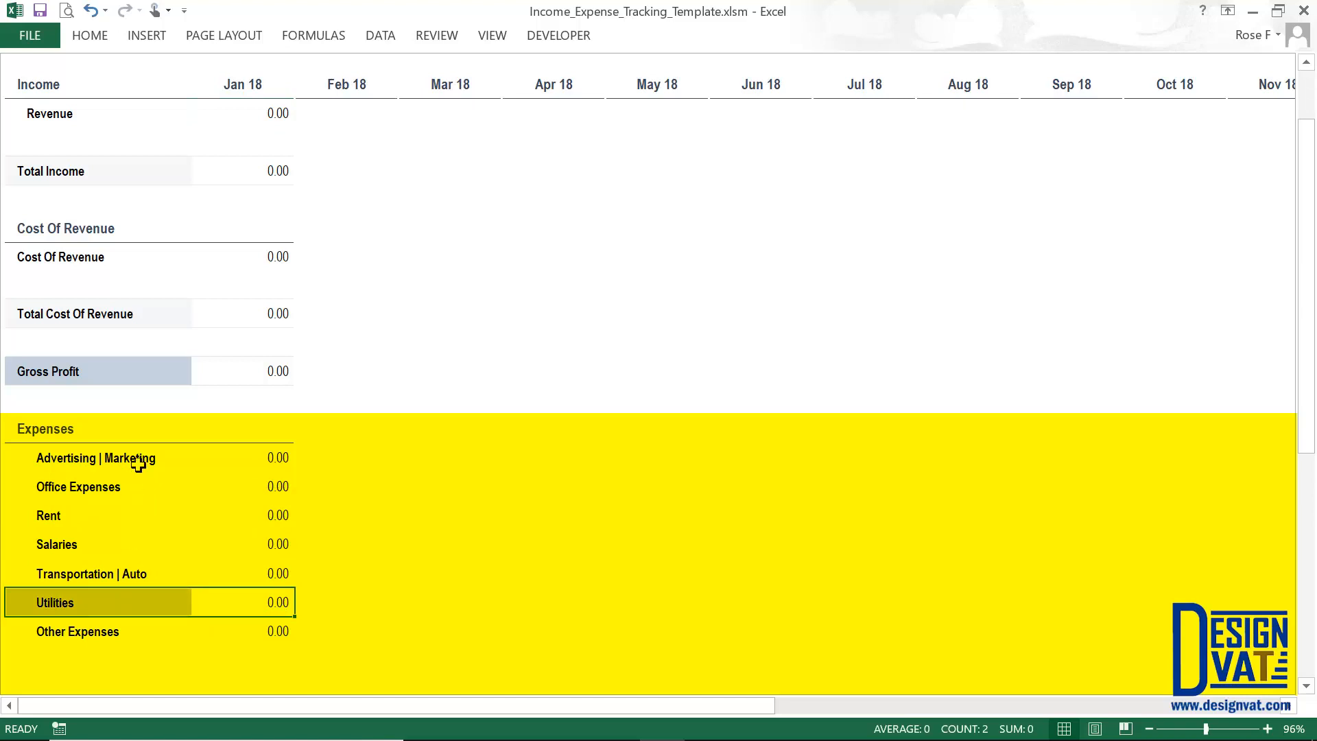
{"action": "left_click_drag", "start_coordinate": [138, 460], "coordinate": [124, 636]}
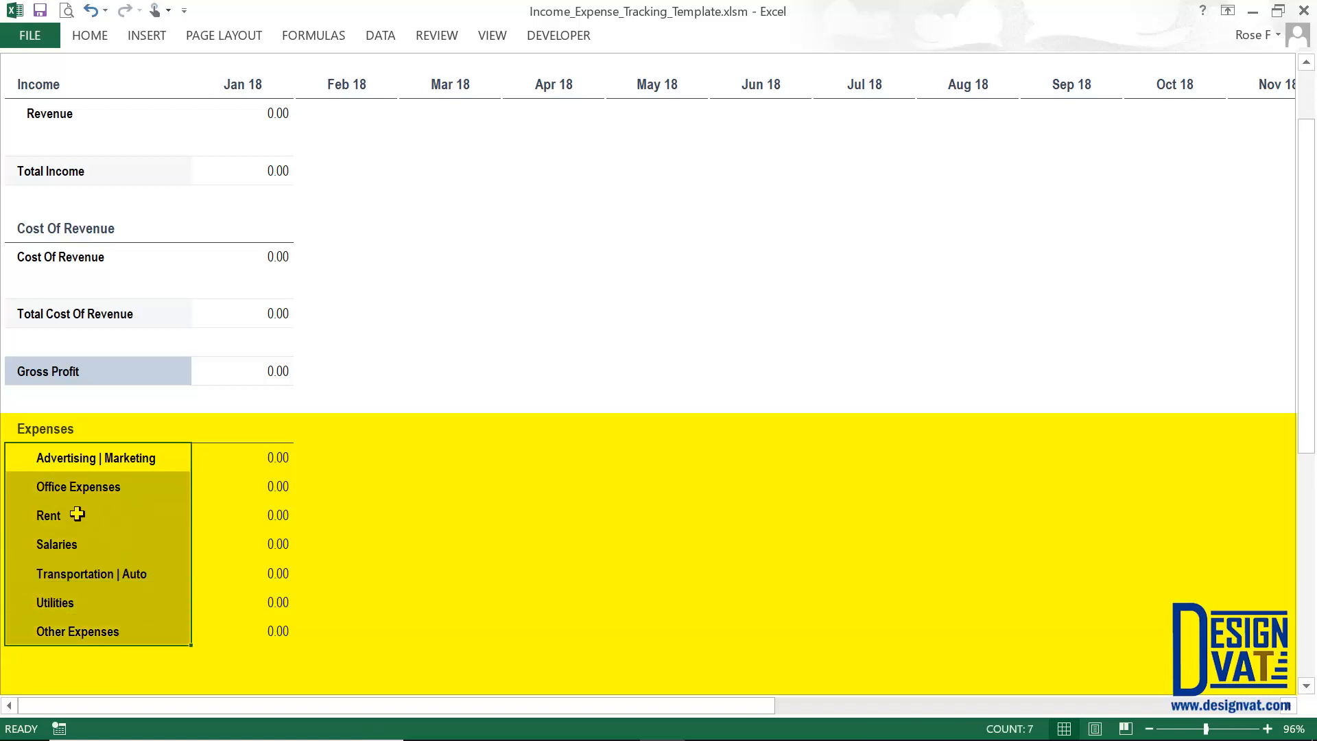
{"action": "left_click", "coordinate": [265, 116]}
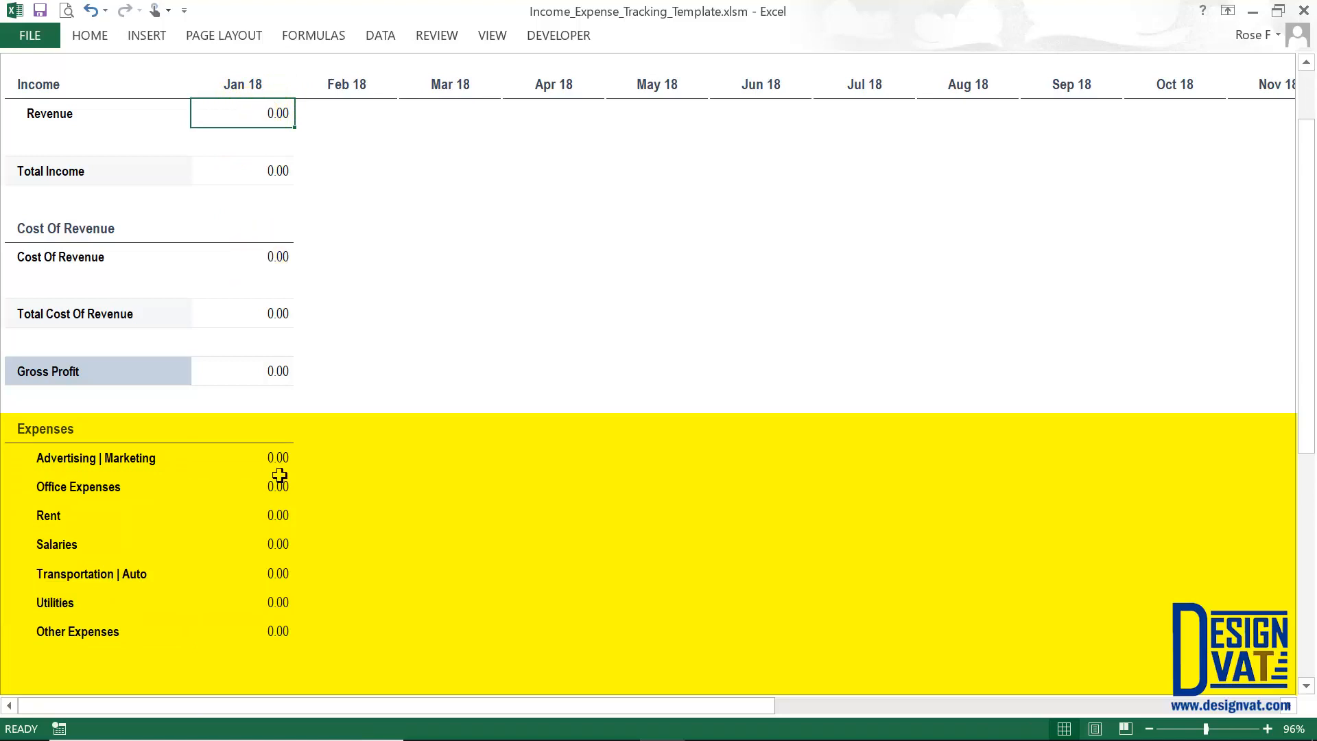
{"action": "left_click_drag", "start_coordinate": [265, 458], "coordinate": [257, 625]}
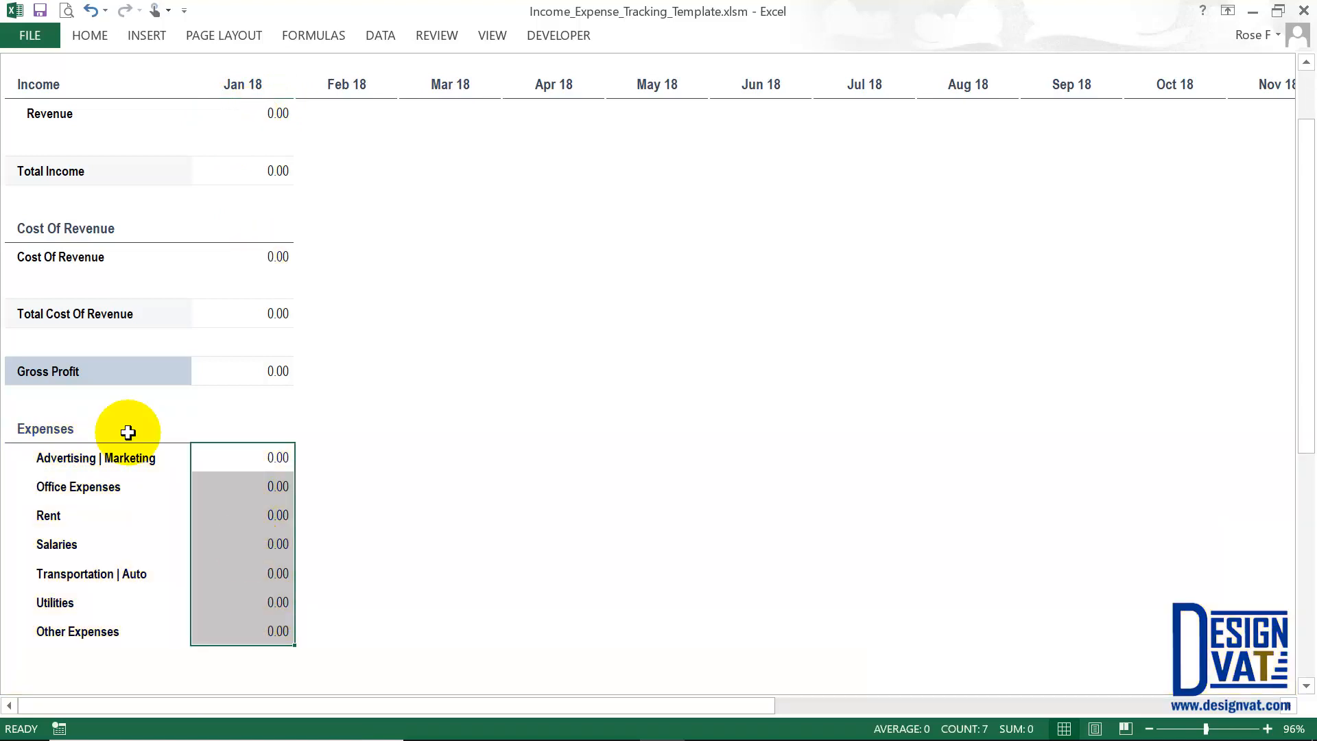
Contrast the Expenses section with the Revenue and Cost Of Revenue rows and their Jan 18 cells
{"action": "left_click", "coordinate": [127, 432]}
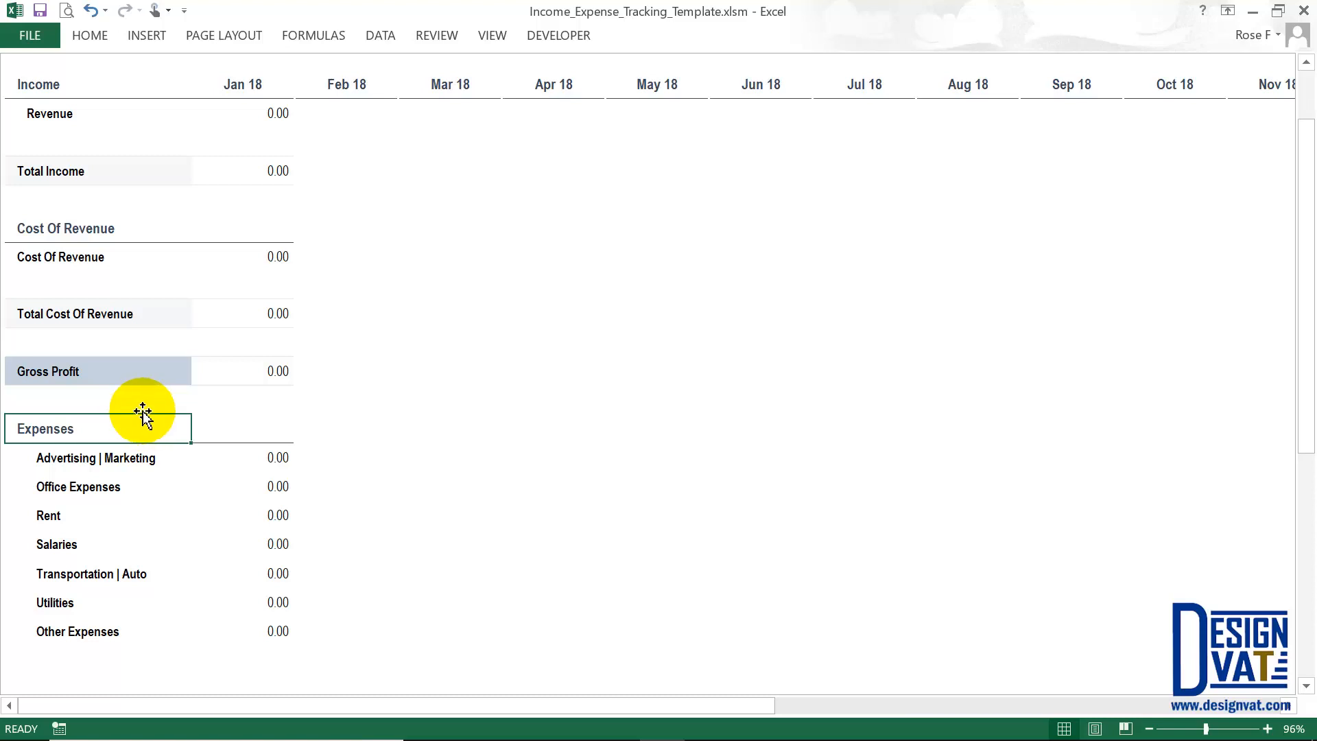
{"action": "left_click", "coordinate": [74, 85]}
{"action": "left_click", "coordinate": [225, 112]}
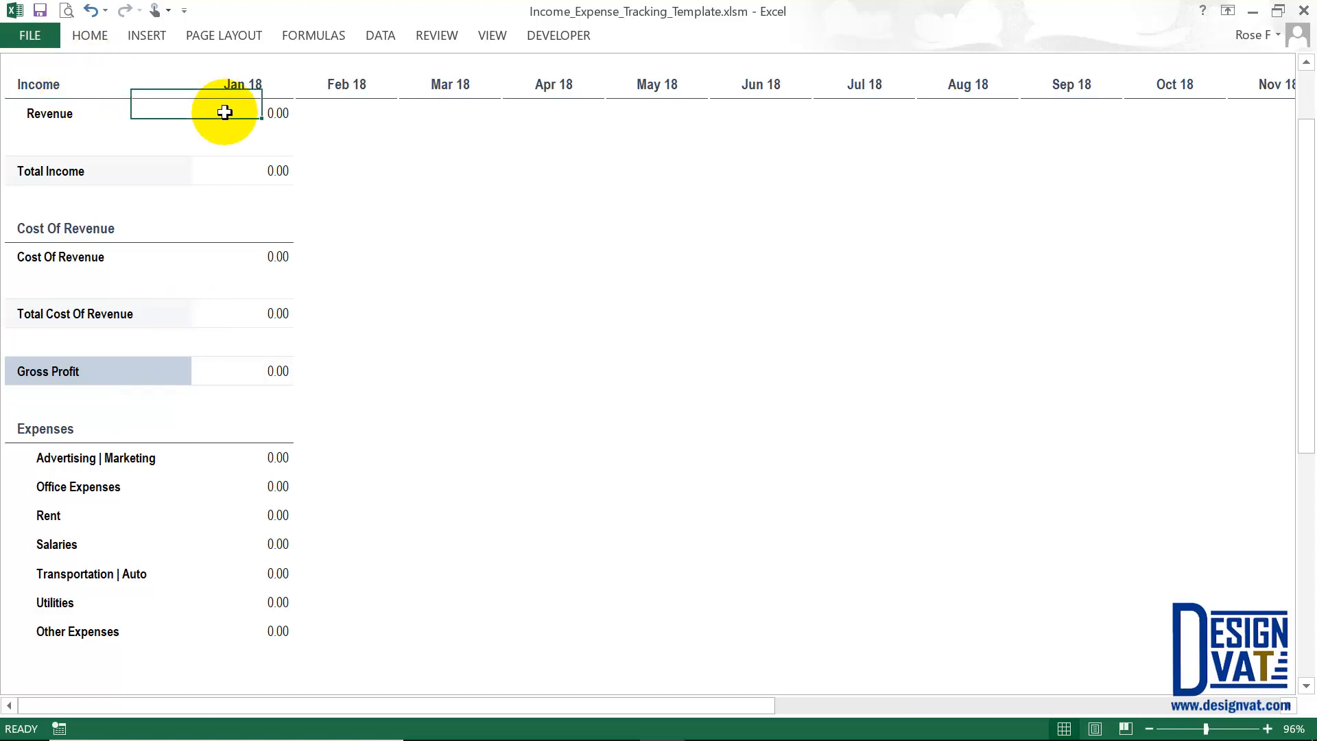
{"action": "left_click_drag", "start_coordinate": [225, 112], "coordinate": [155, 112]}
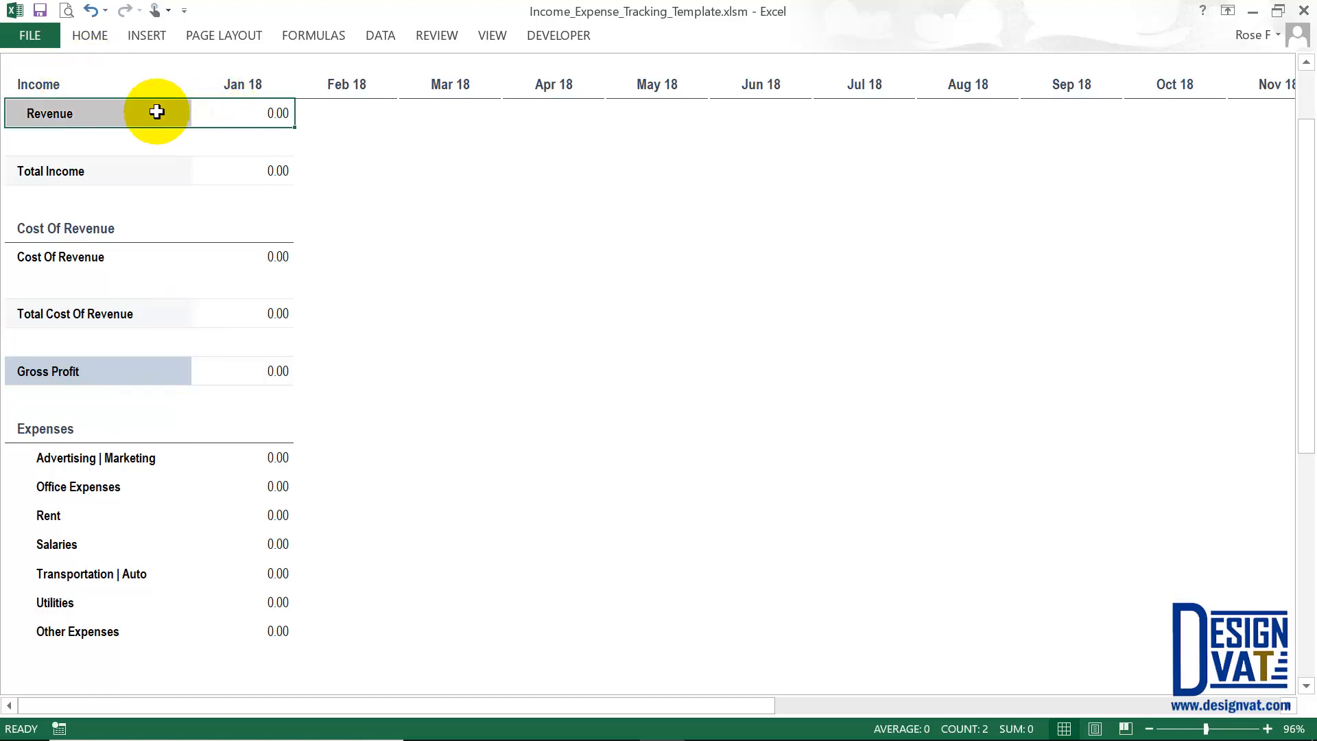
{"action": "left_click", "coordinate": [127, 231]}
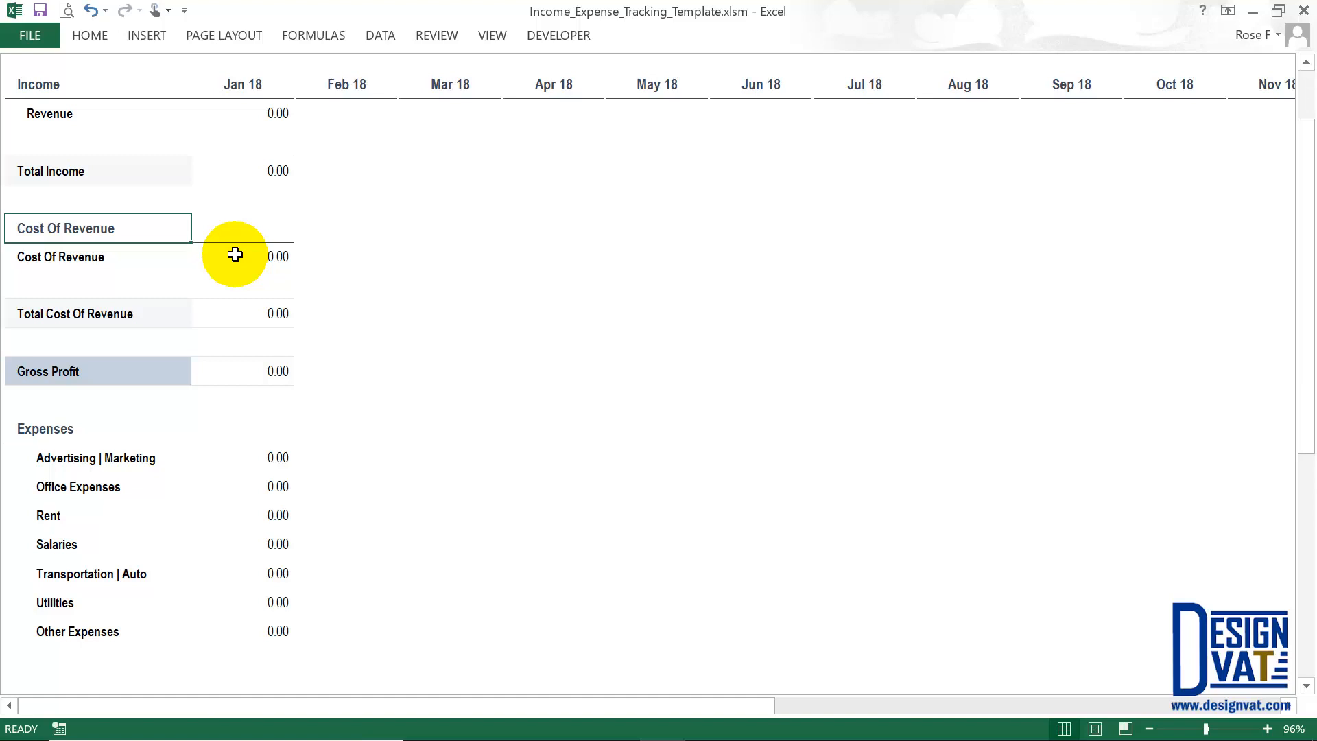
{"action": "left_click_drag", "start_coordinate": [236, 256], "coordinate": [35, 269]}
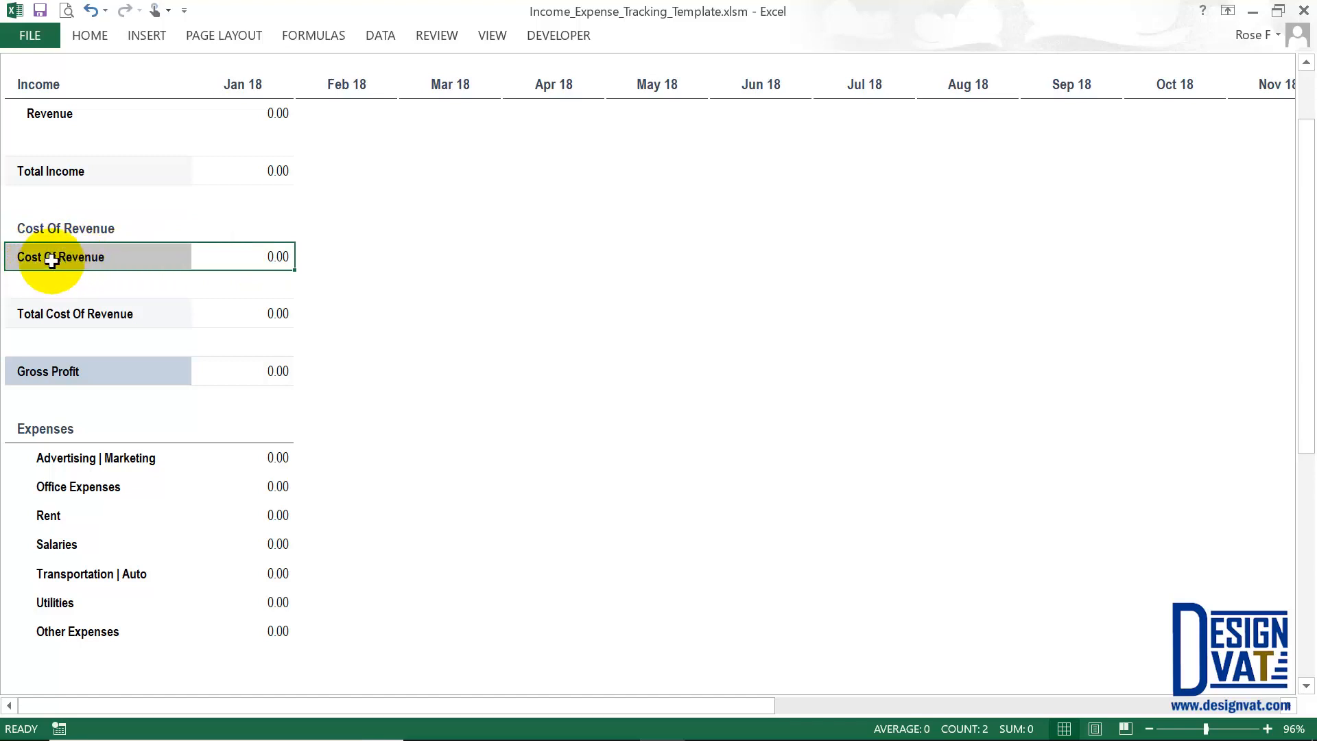
{"action": "left_click", "coordinate": [86, 228]}
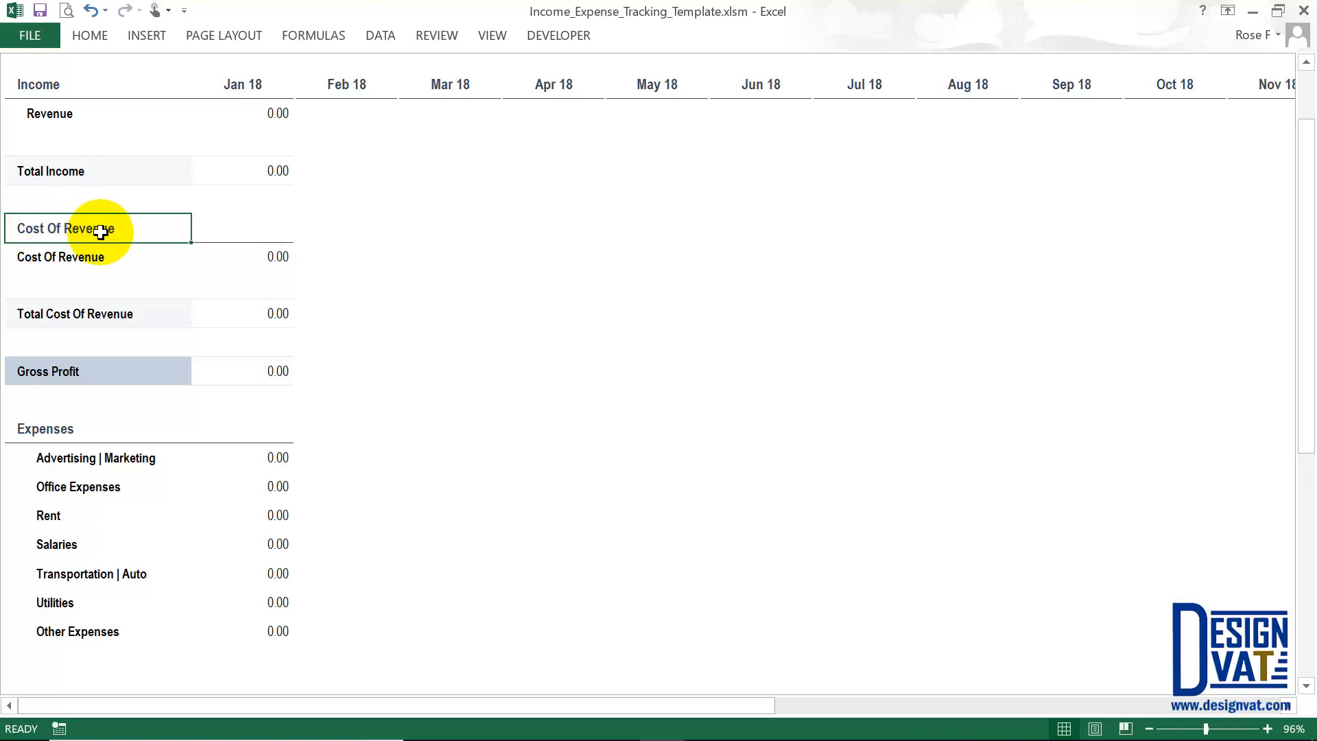
{"action": "left_click", "coordinate": [257, 115]}
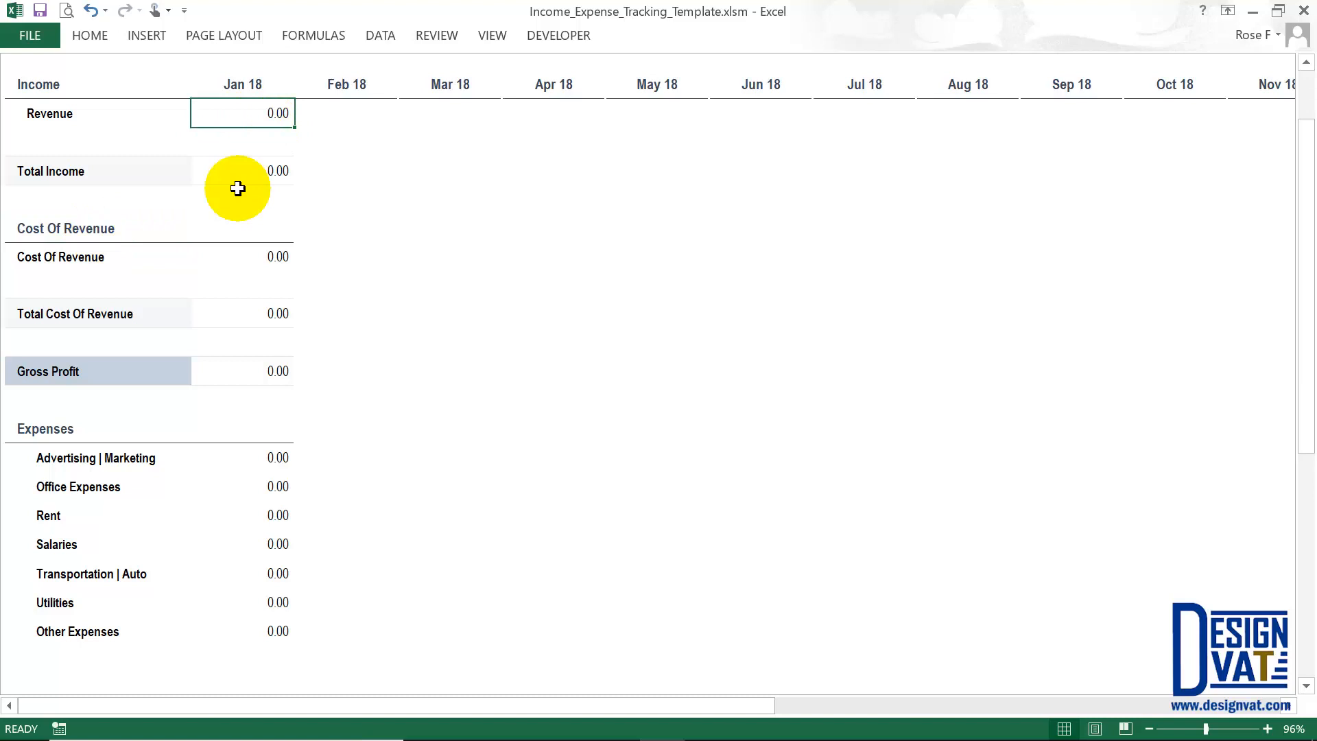
{"action": "left_click", "coordinate": [231, 269]}
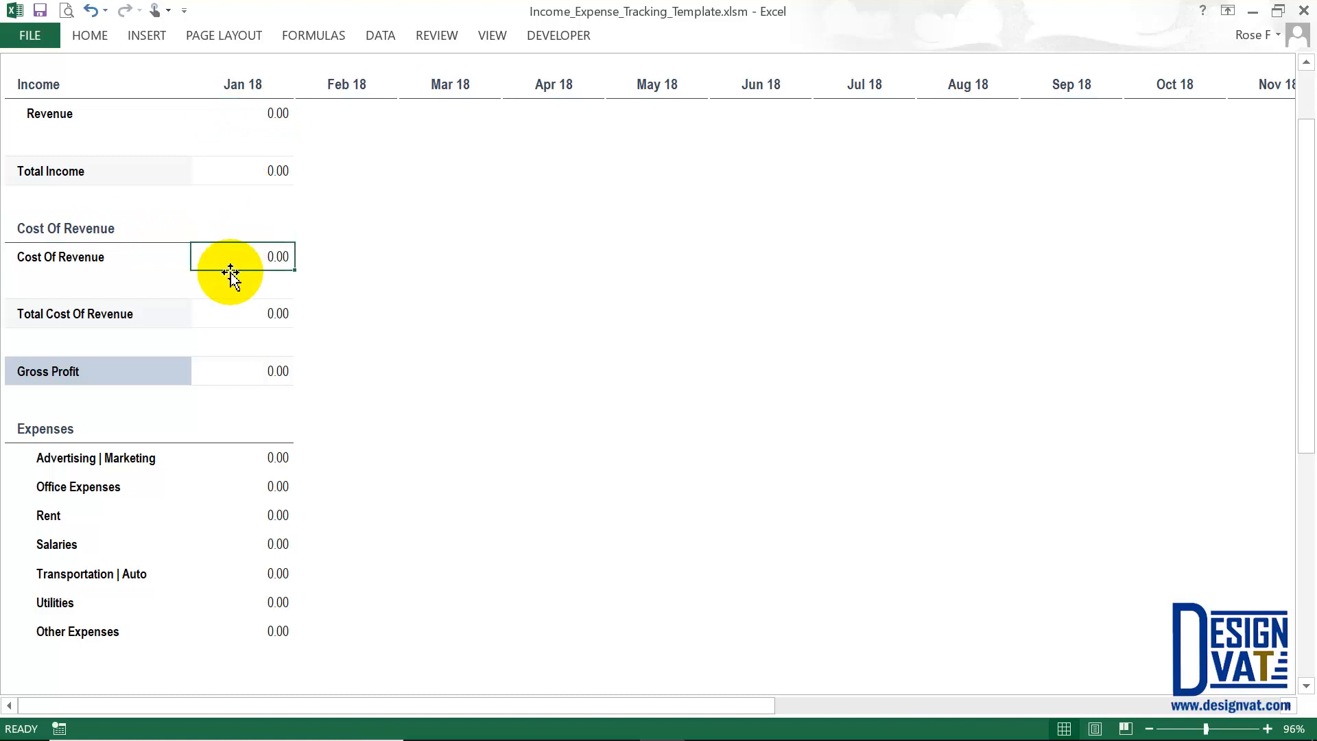
Review the Gross Profit row against the Total Income and Total Cost Of Revenue rows, including its January cell
{"action": "left_click", "coordinate": [100, 378]}
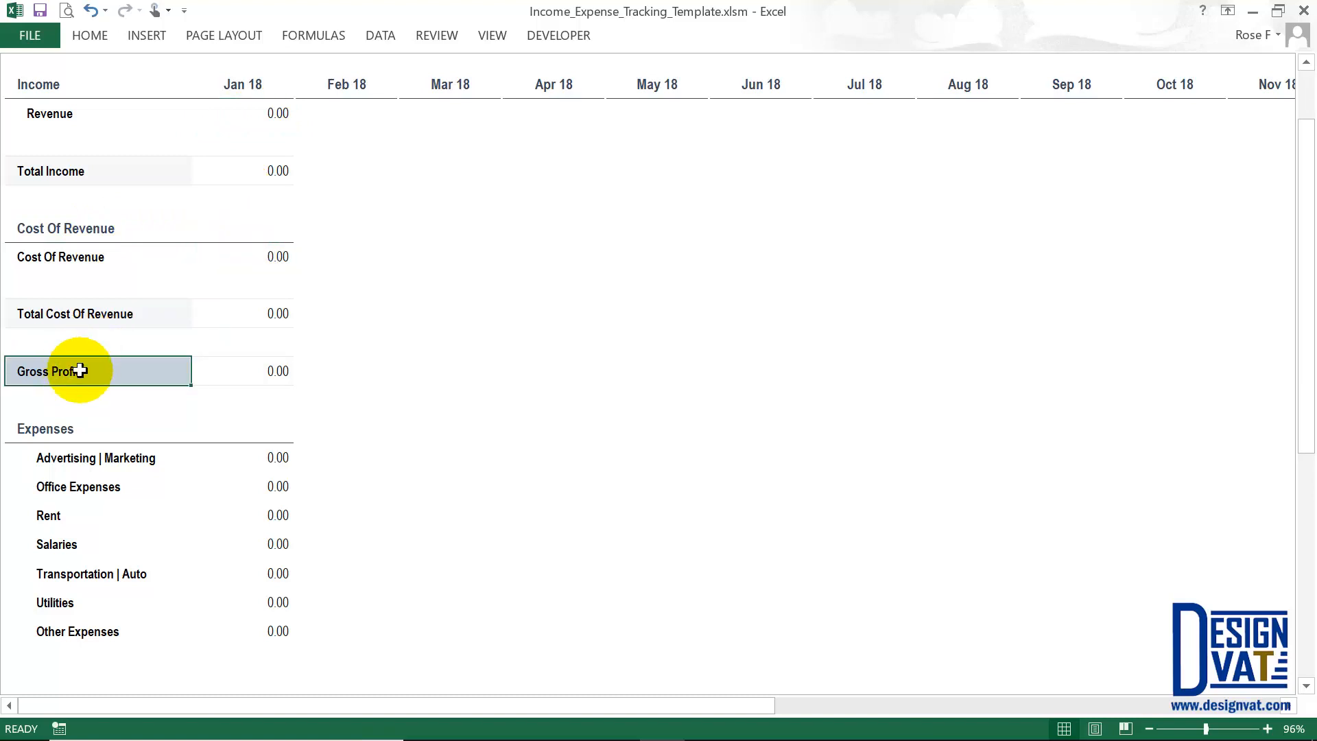
{"action": "left_click", "coordinate": [98, 168]}
{"action": "left_click", "coordinate": [103, 310]}
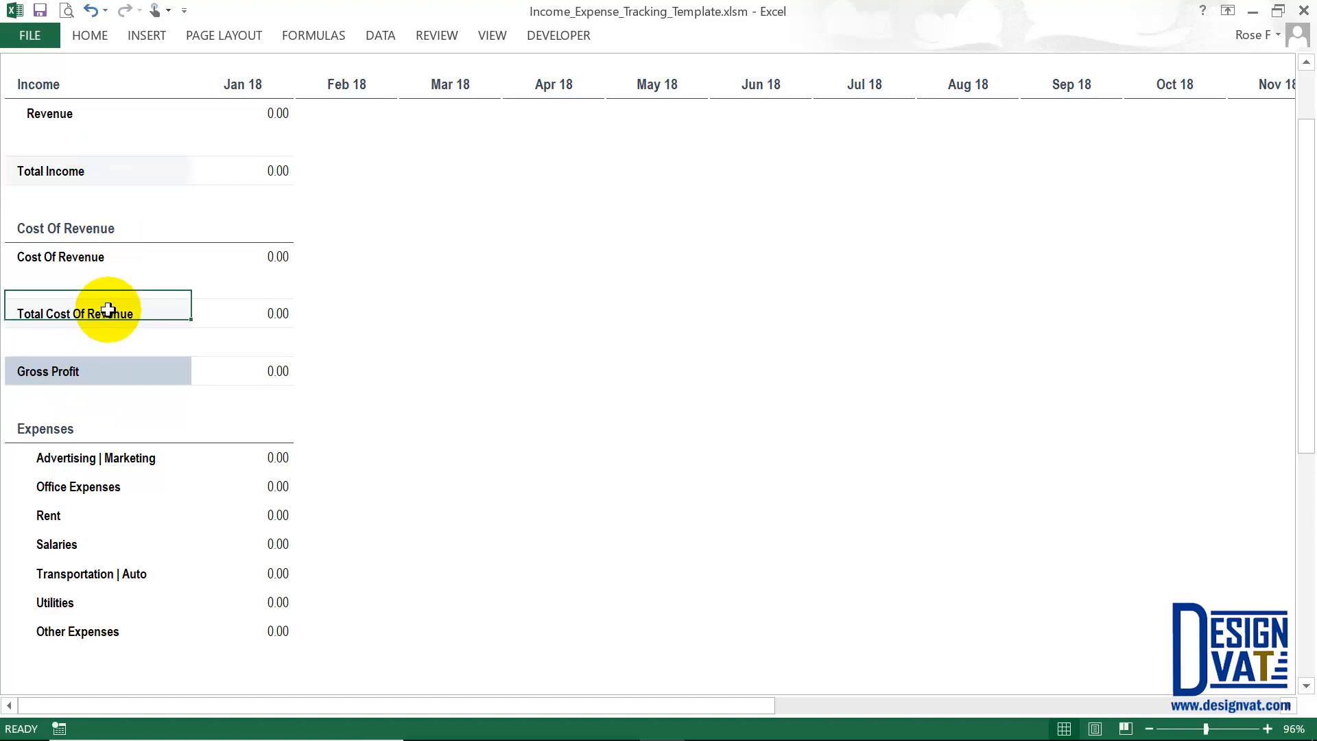
{"action": "left_click_drag", "start_coordinate": [227, 371], "coordinate": [162, 368]}
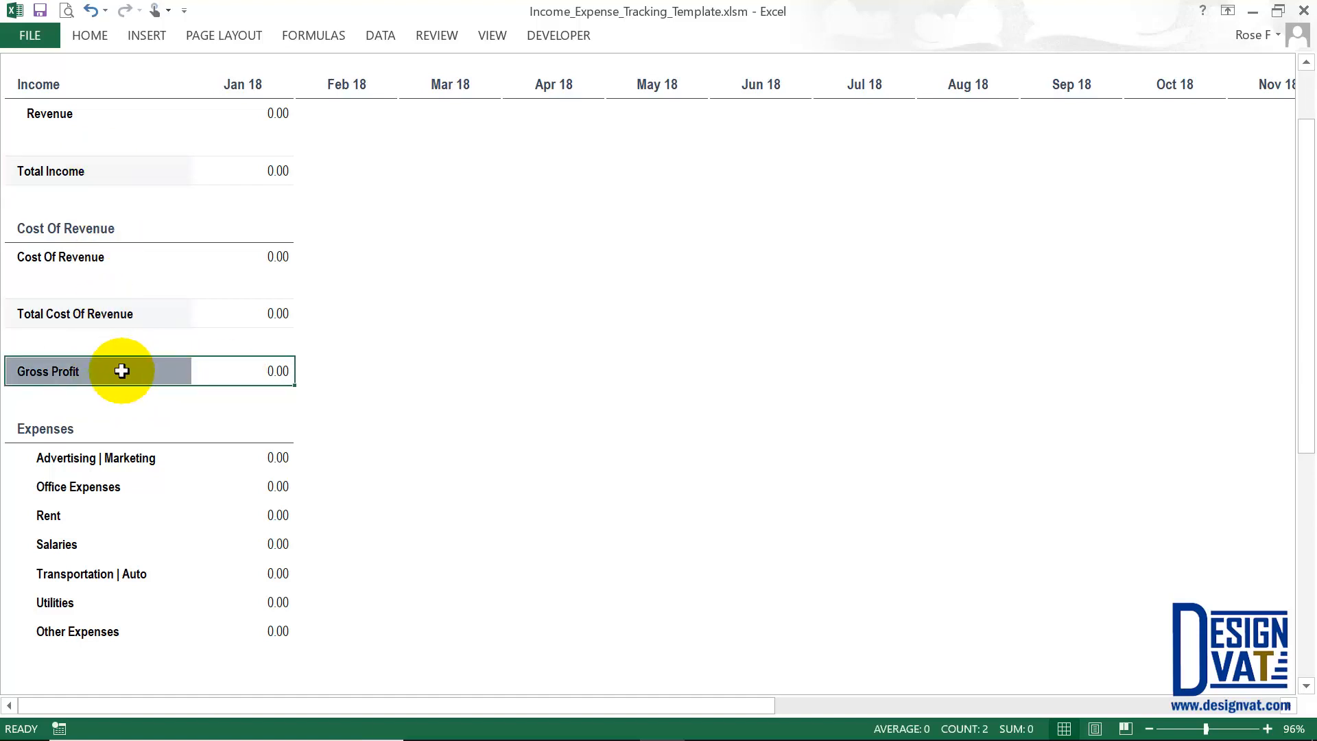
{"action": "left_click_drag", "start_coordinate": [232, 370], "coordinate": [158, 371]}
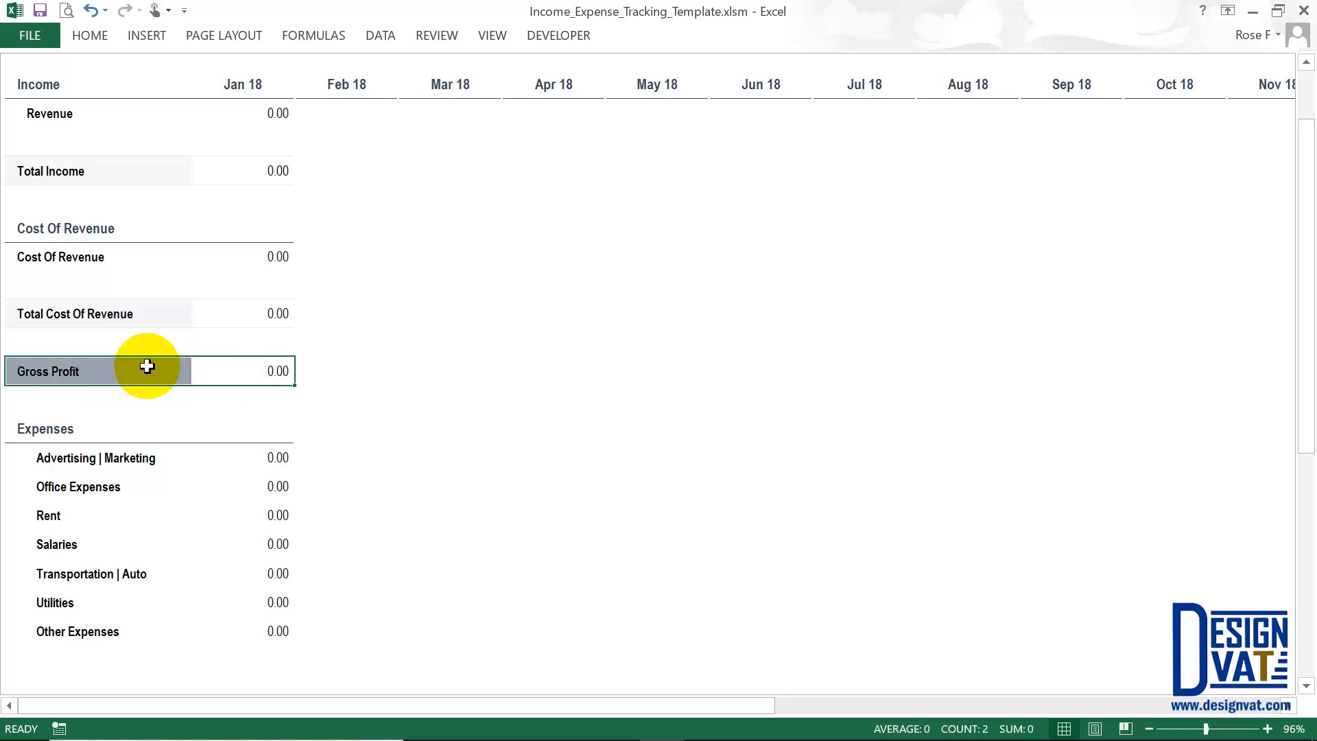
{"action": "left_click", "coordinate": [218, 369]}
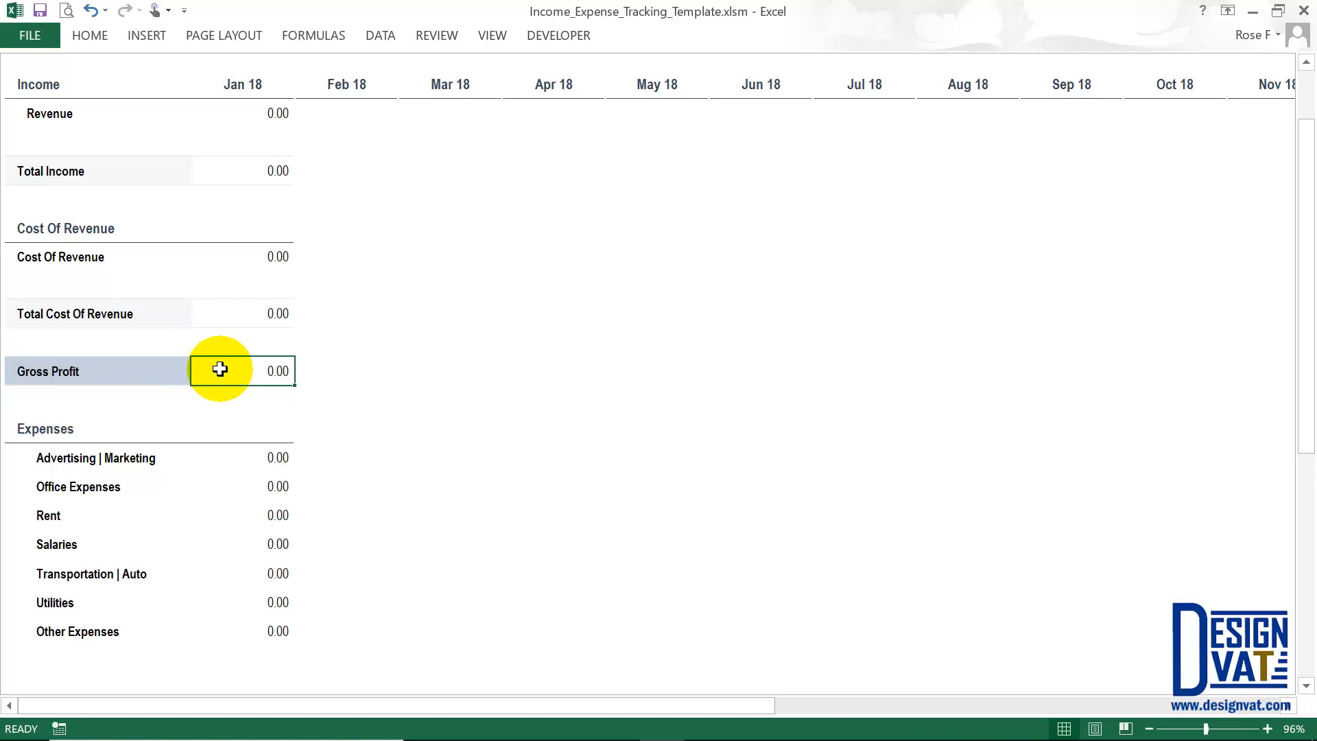
Trace how the Revenue and Cost Of Revenue rows for Jan 18 relate to the Gross Profit row
{"action": "left_click_drag", "start_coordinate": [273, 112], "coordinate": [173, 111]}
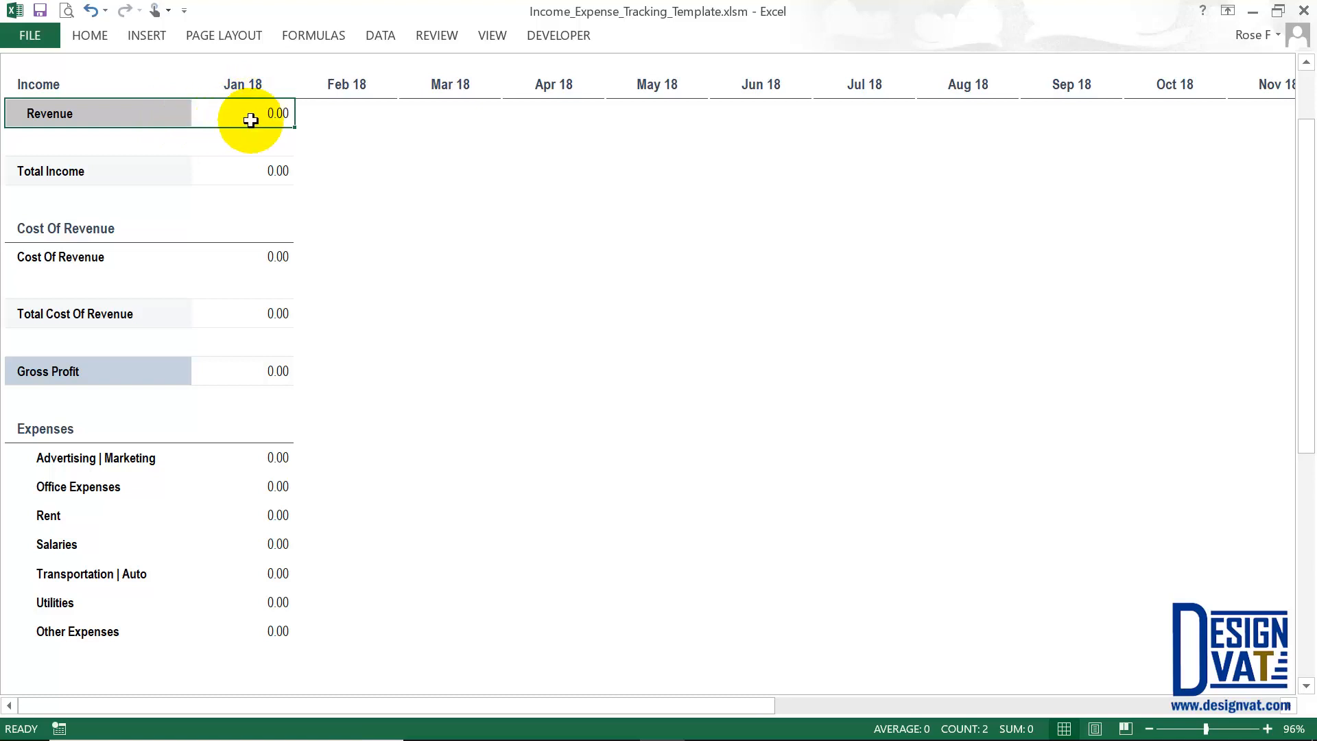
{"action": "left_click", "coordinate": [247, 264]}
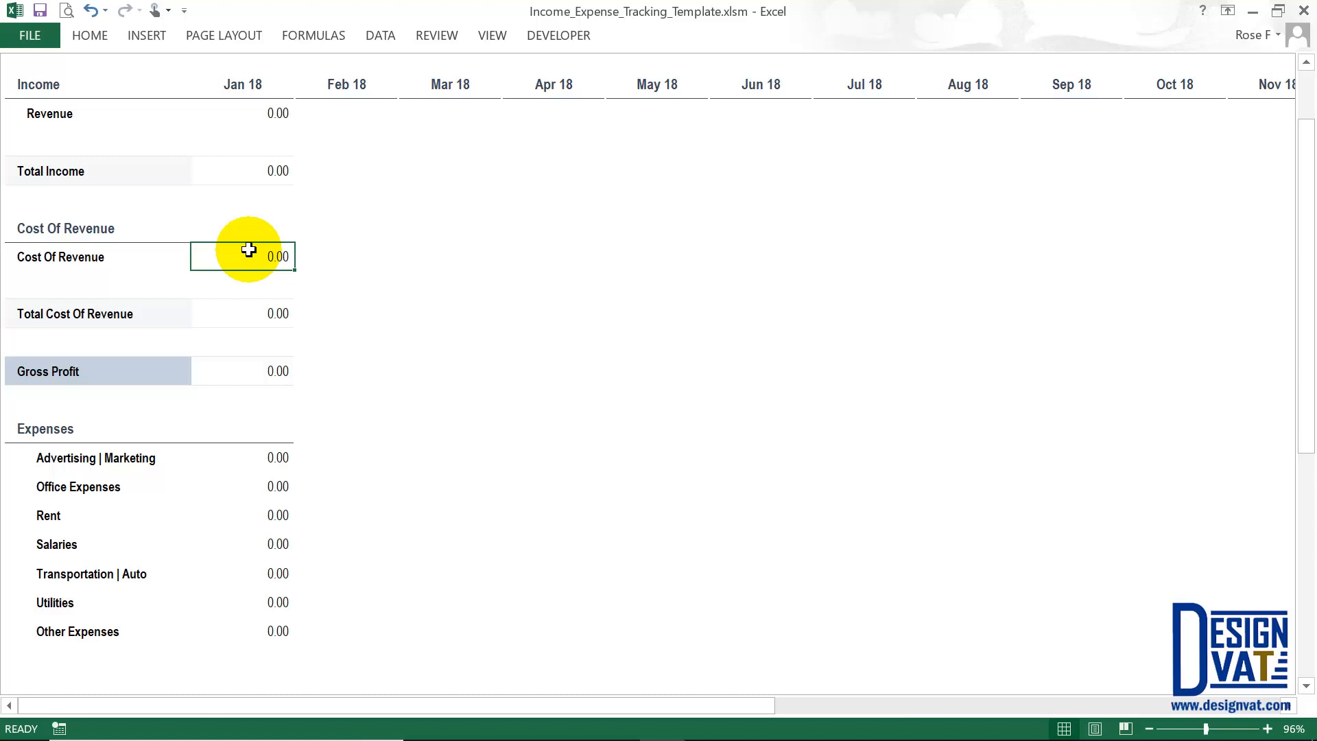
{"action": "left_click_drag", "start_coordinate": [272, 109], "coordinate": [115, 118]}
{"action": "left_click_drag", "start_coordinate": [112, 372], "coordinate": [249, 369]}
{"action": "left_click", "coordinate": [220, 364]}
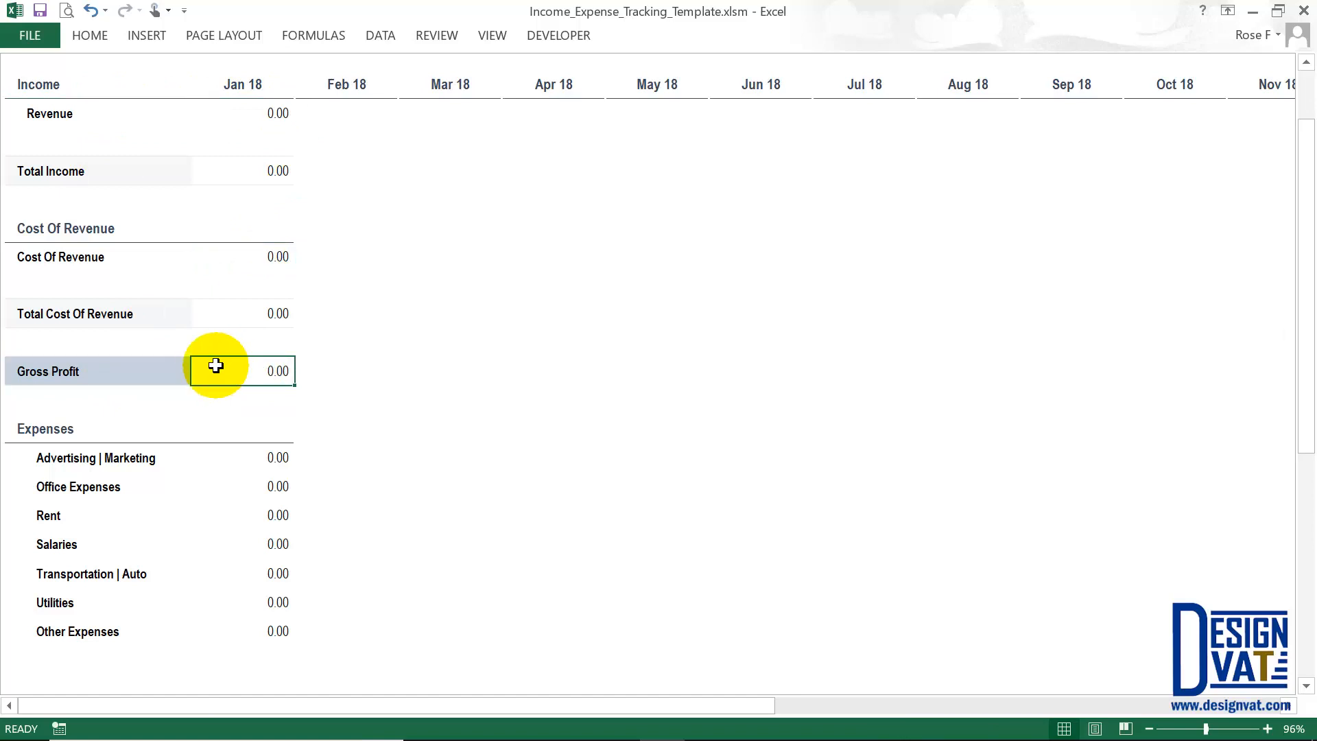
{"action": "left_click_drag", "start_coordinate": [245, 258], "coordinate": [130, 256]}
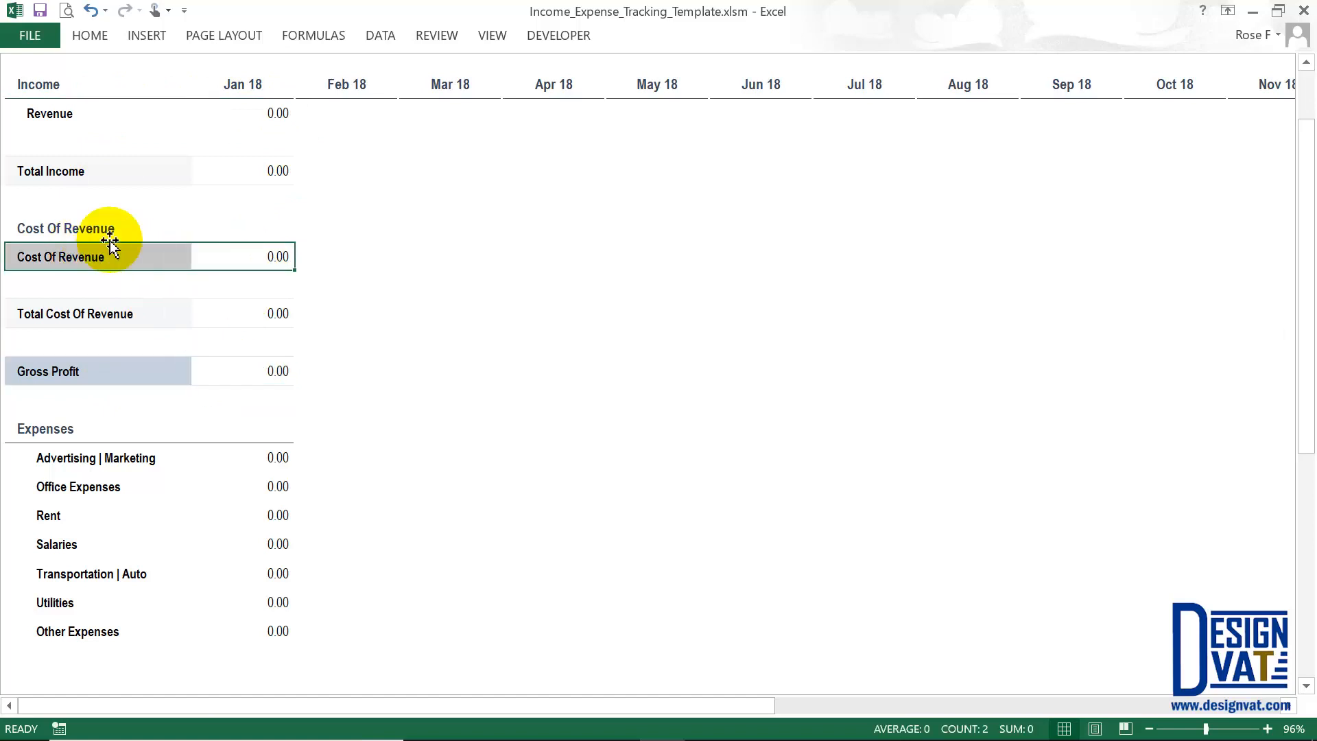
{"action": "left_click", "coordinate": [253, 112]}
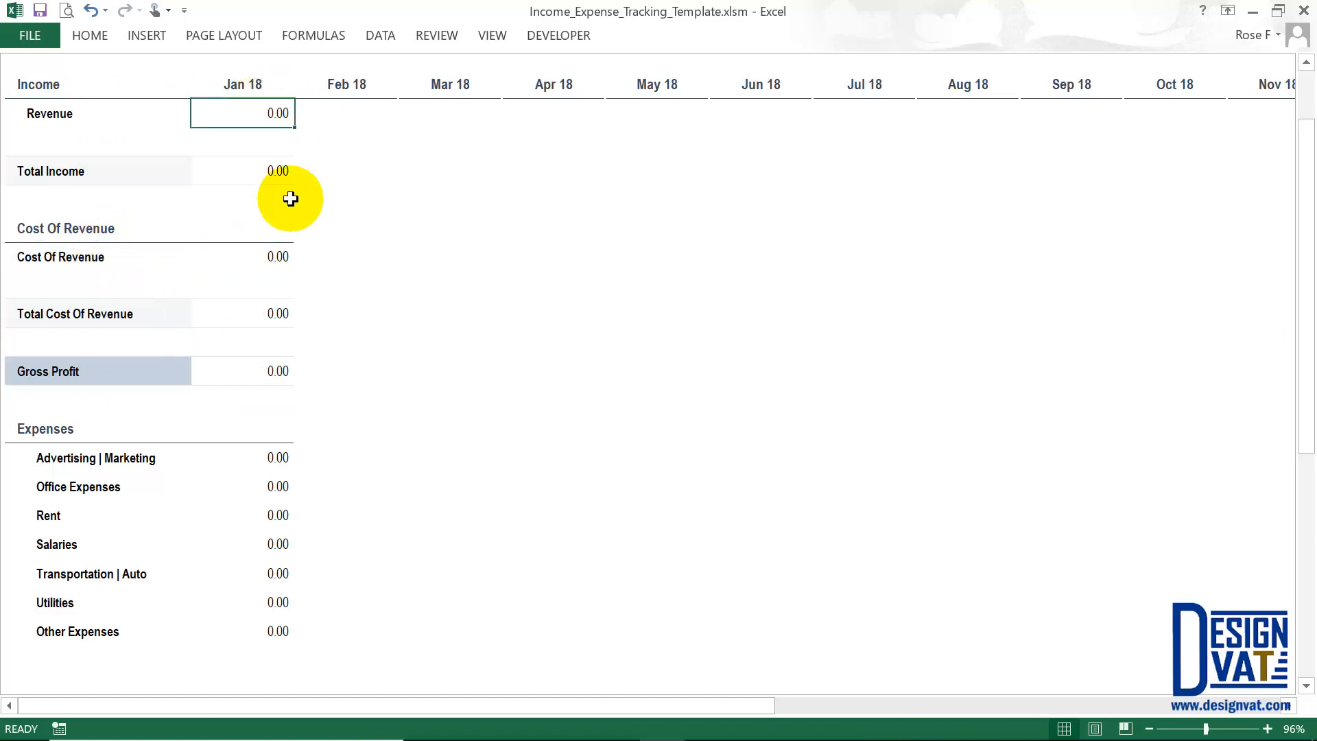
{"action": "left_click_drag", "start_coordinate": [226, 371], "coordinate": [189, 369]}
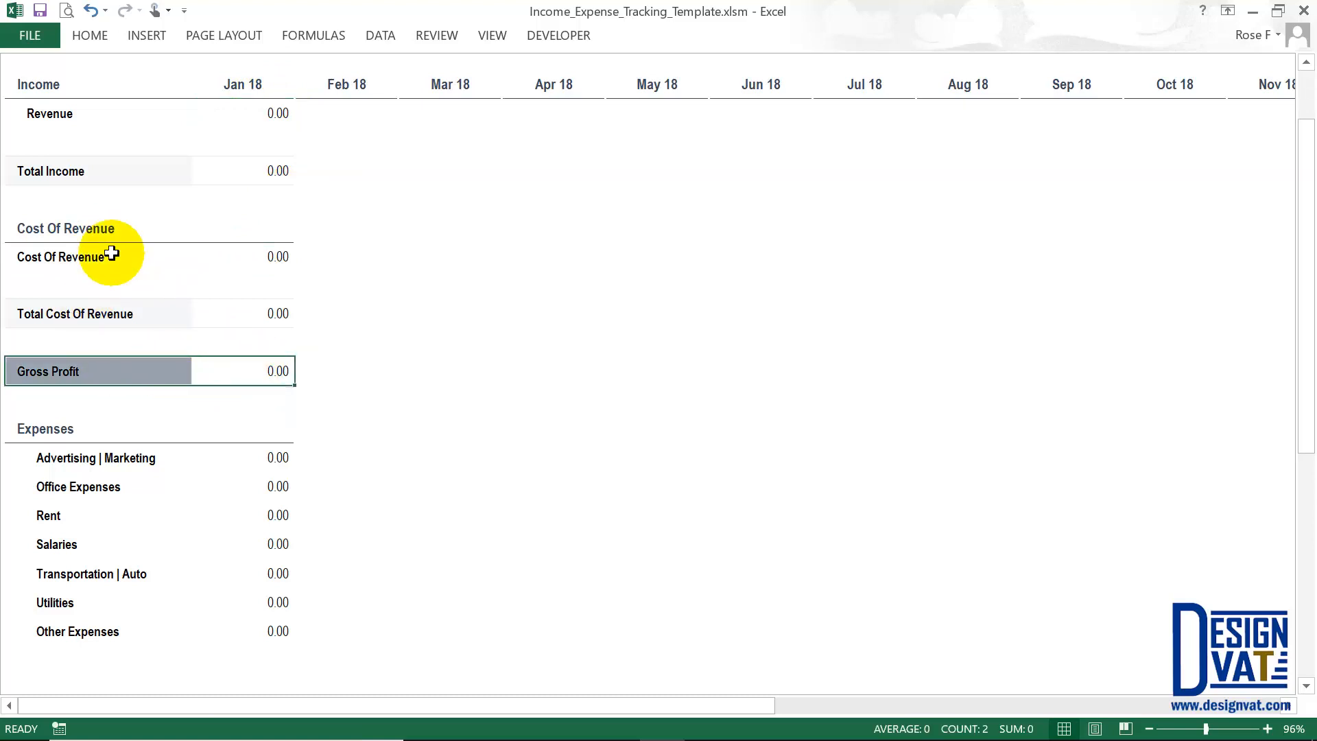
Compare the Expenses heading with the Cost Of Revenue section and the Jan 18 Revenue cell
{"action": "left_click", "coordinate": [103, 430]}
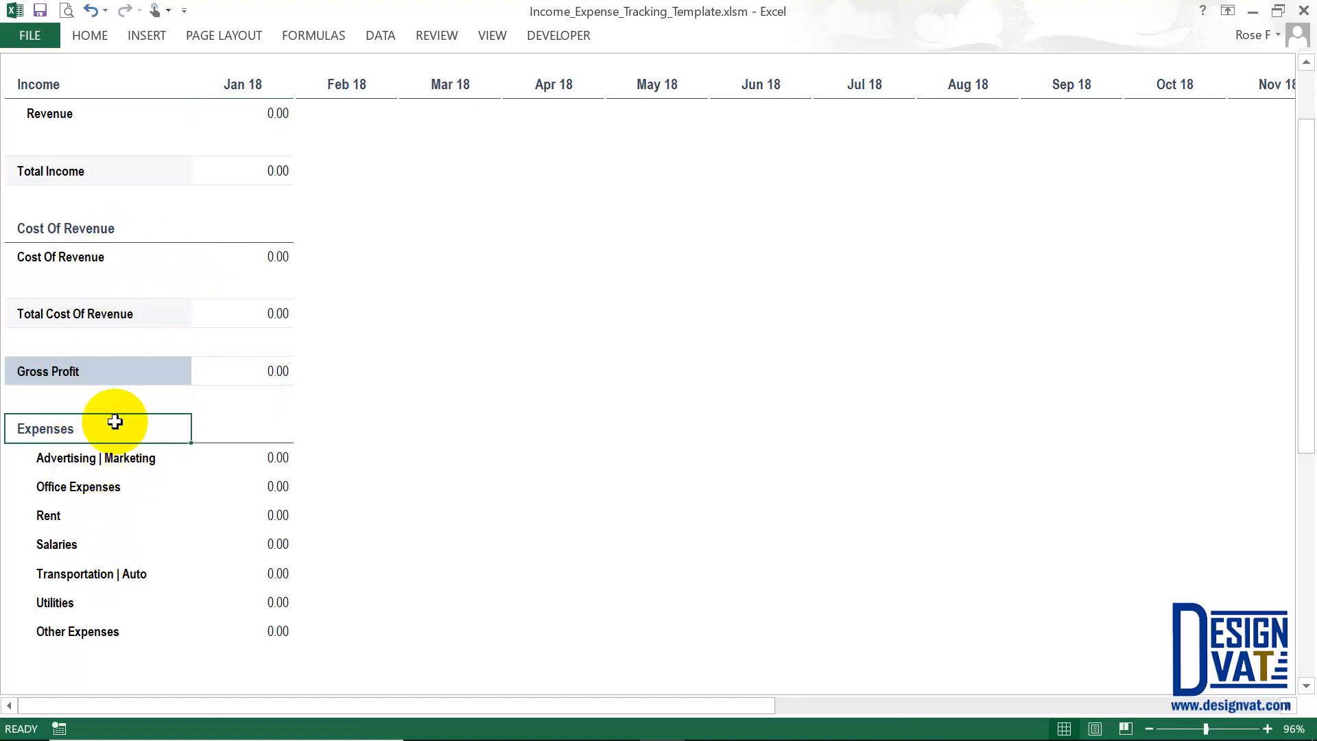
{"action": "left_click", "coordinate": [117, 228]}
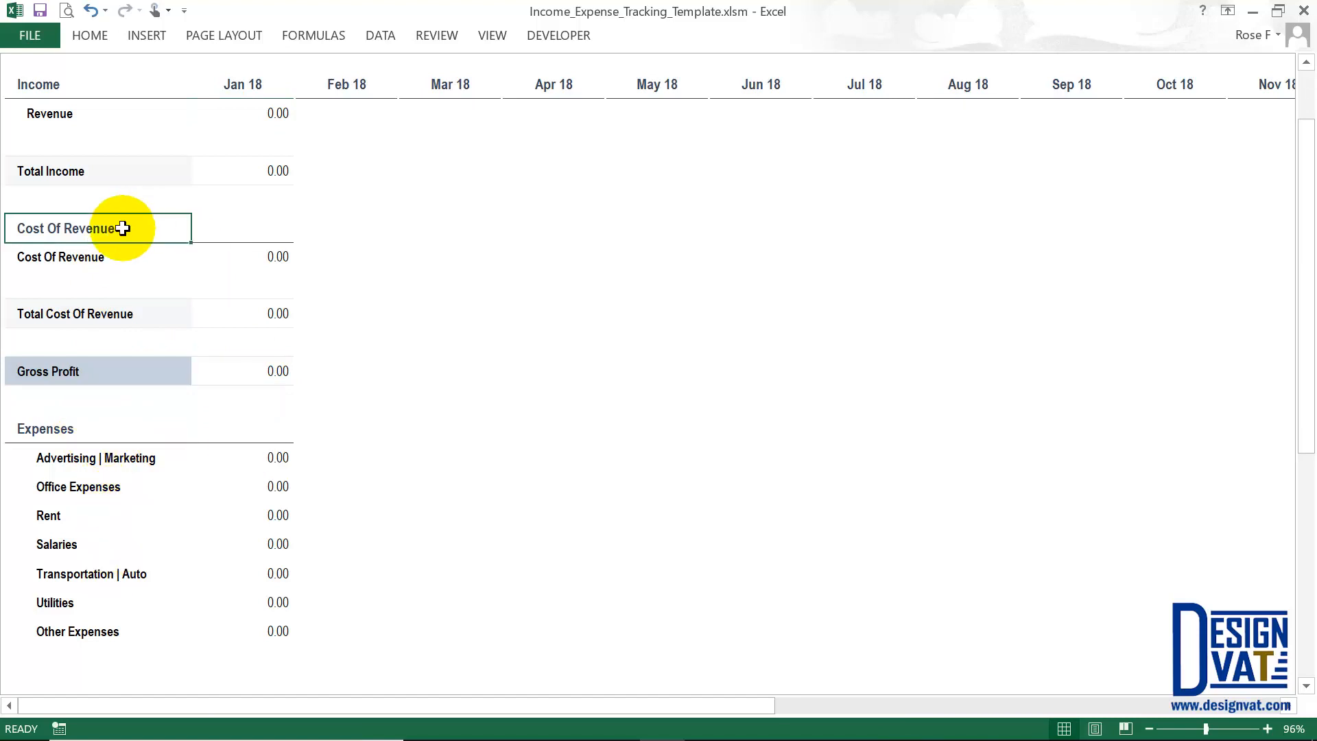
{"action": "left_click", "coordinate": [102, 424]}
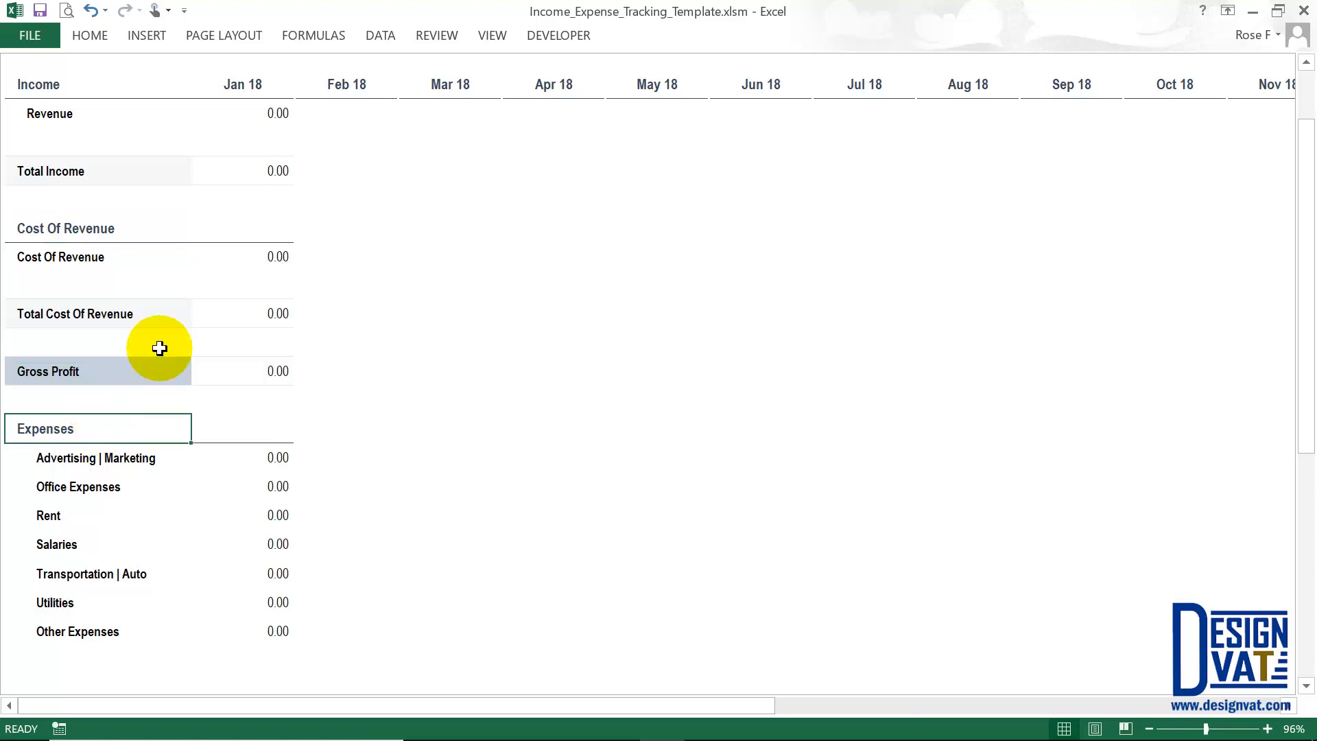
{"action": "left_click", "coordinate": [279, 112]}
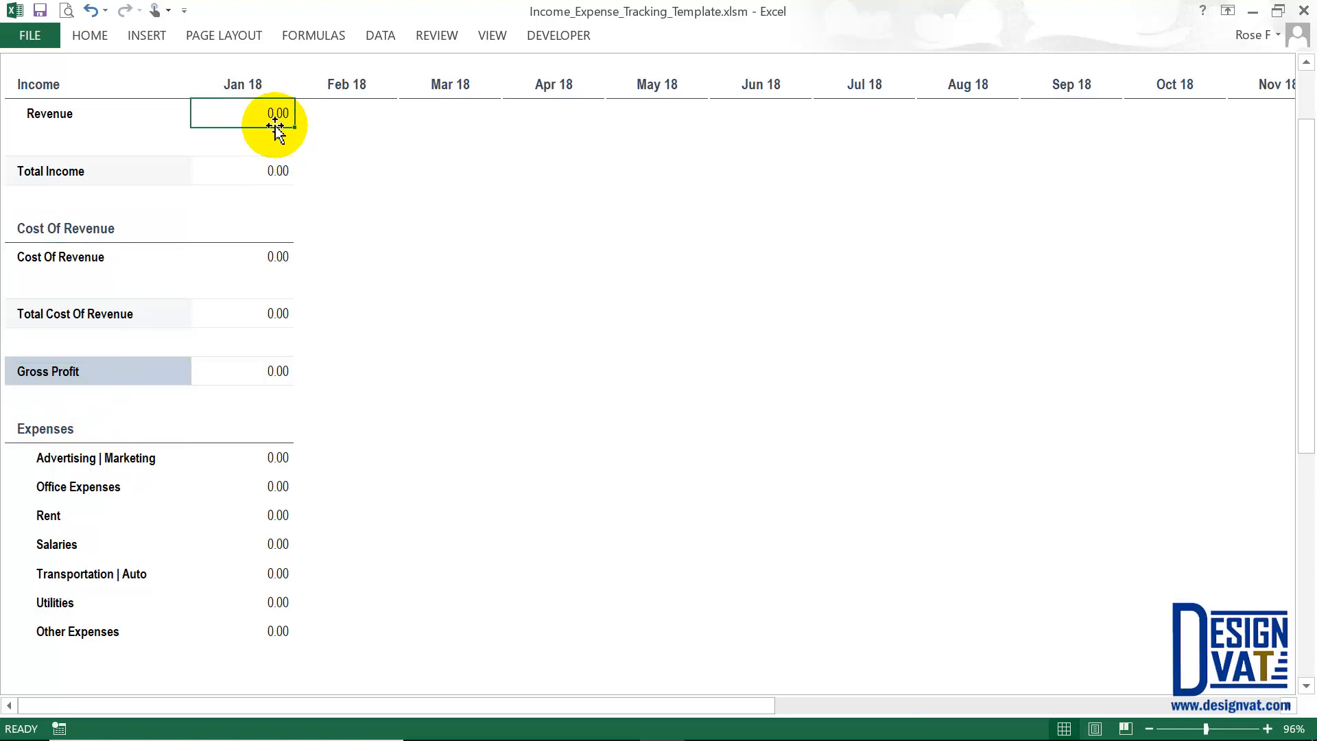
{"action": "left_click", "coordinate": [137, 275]}
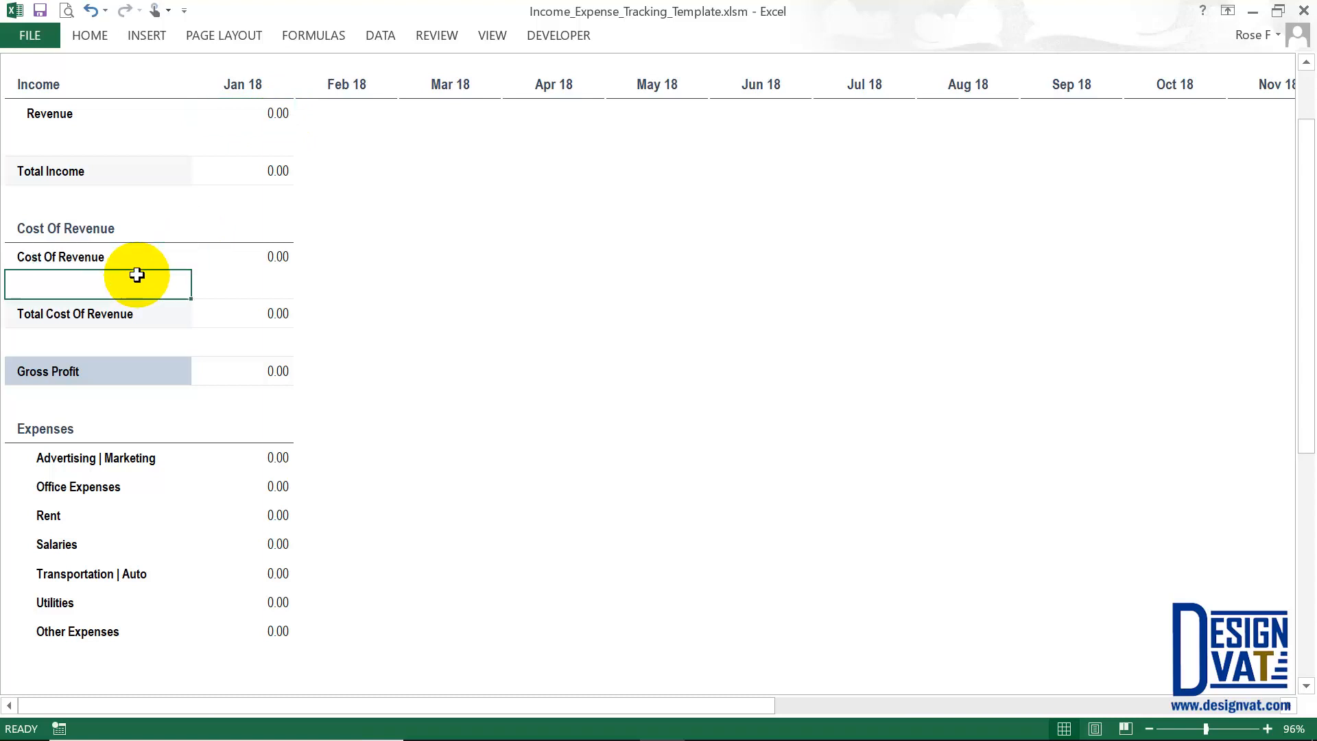
{"action": "left_click", "coordinate": [267, 110]}
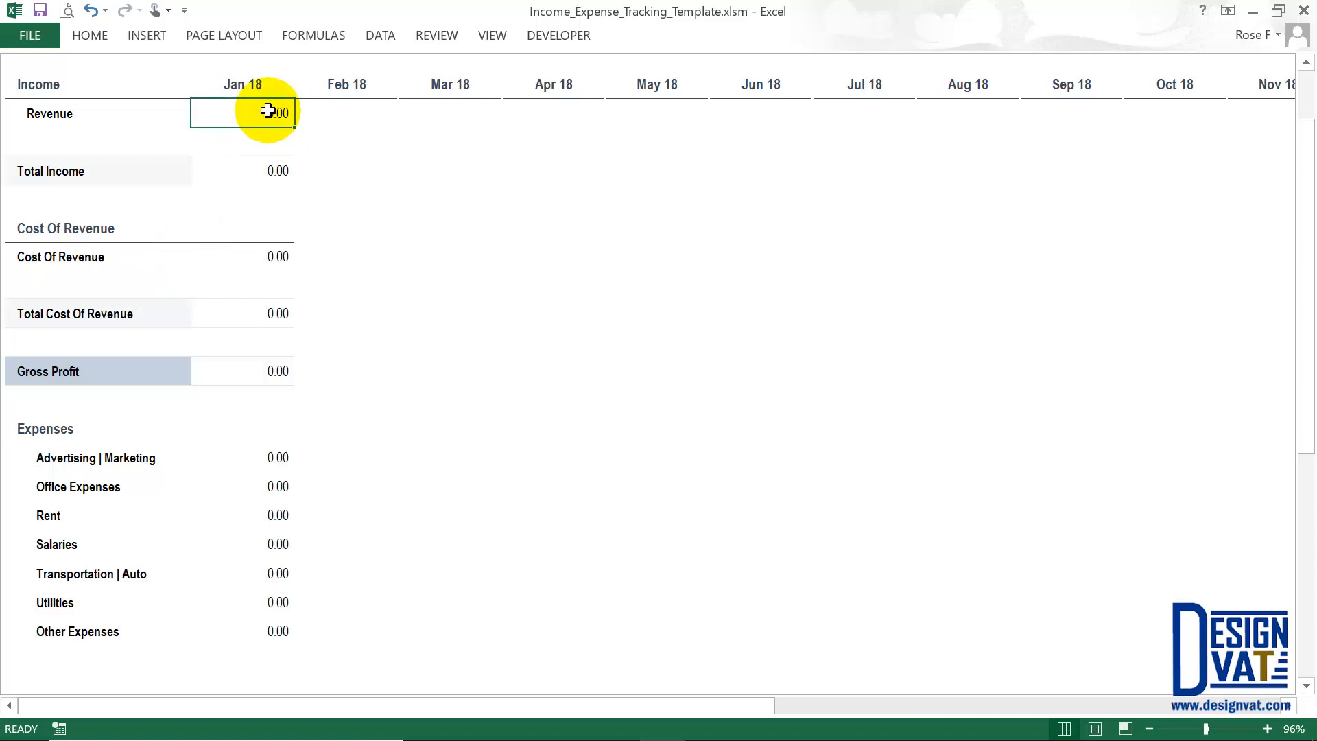
{"action": "left_click", "coordinate": [122, 275]}
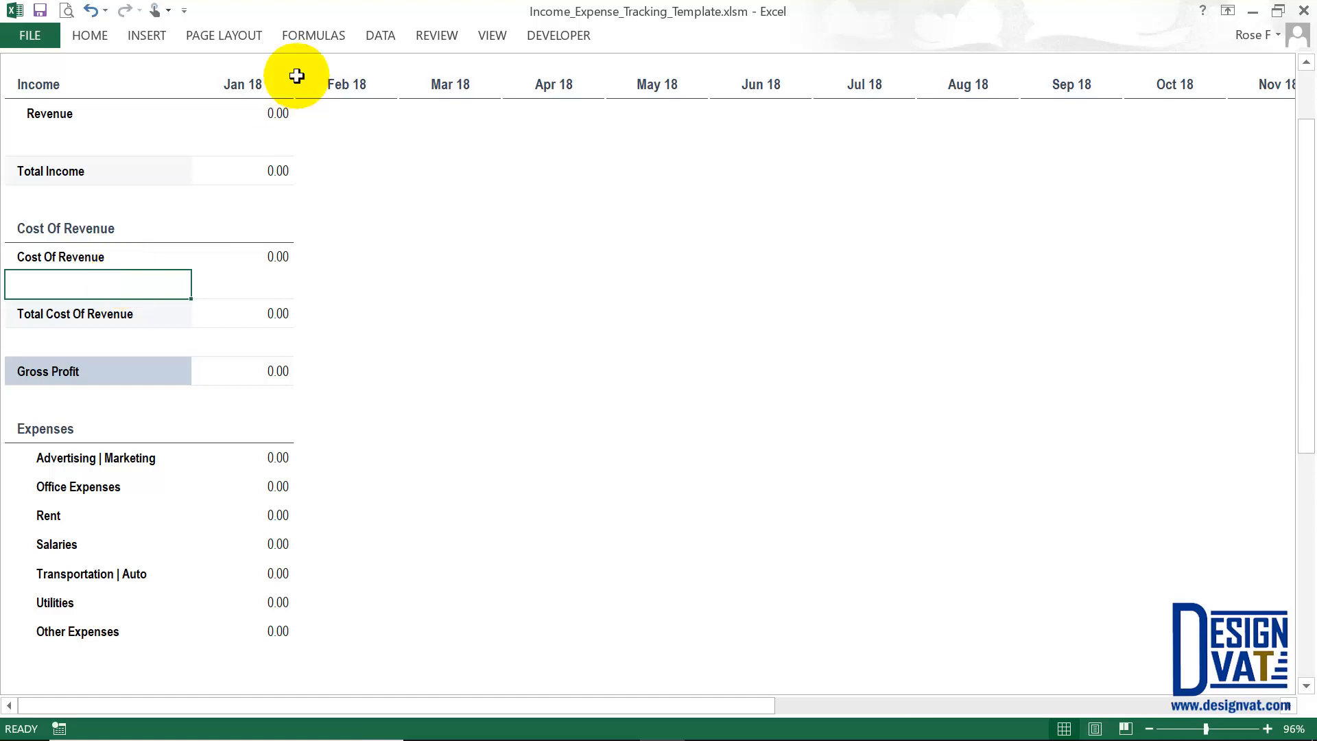
{"action": "left_click", "coordinate": [259, 112]}
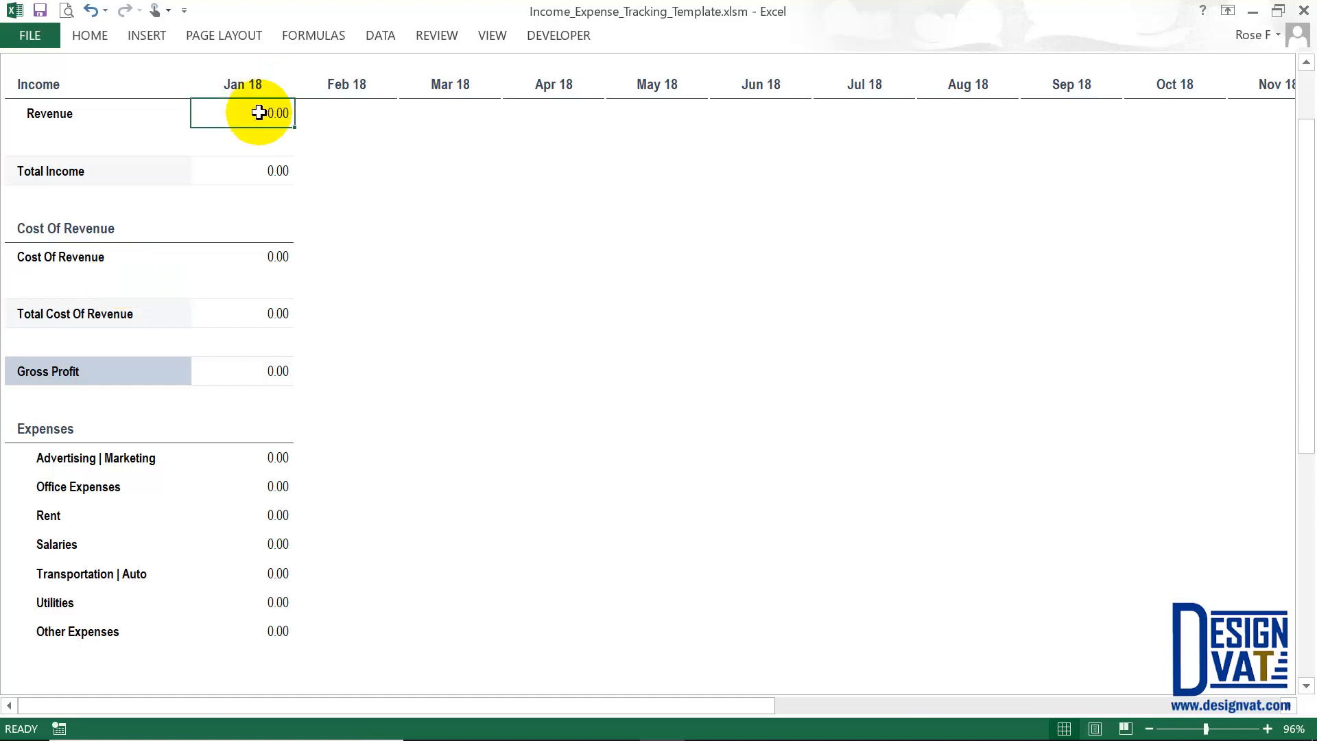
Inspect the Rent and Salaries rows and the January cells from Advertising | Marketing to Other Expenses
{"action": "left_click", "coordinate": [270, 519]}
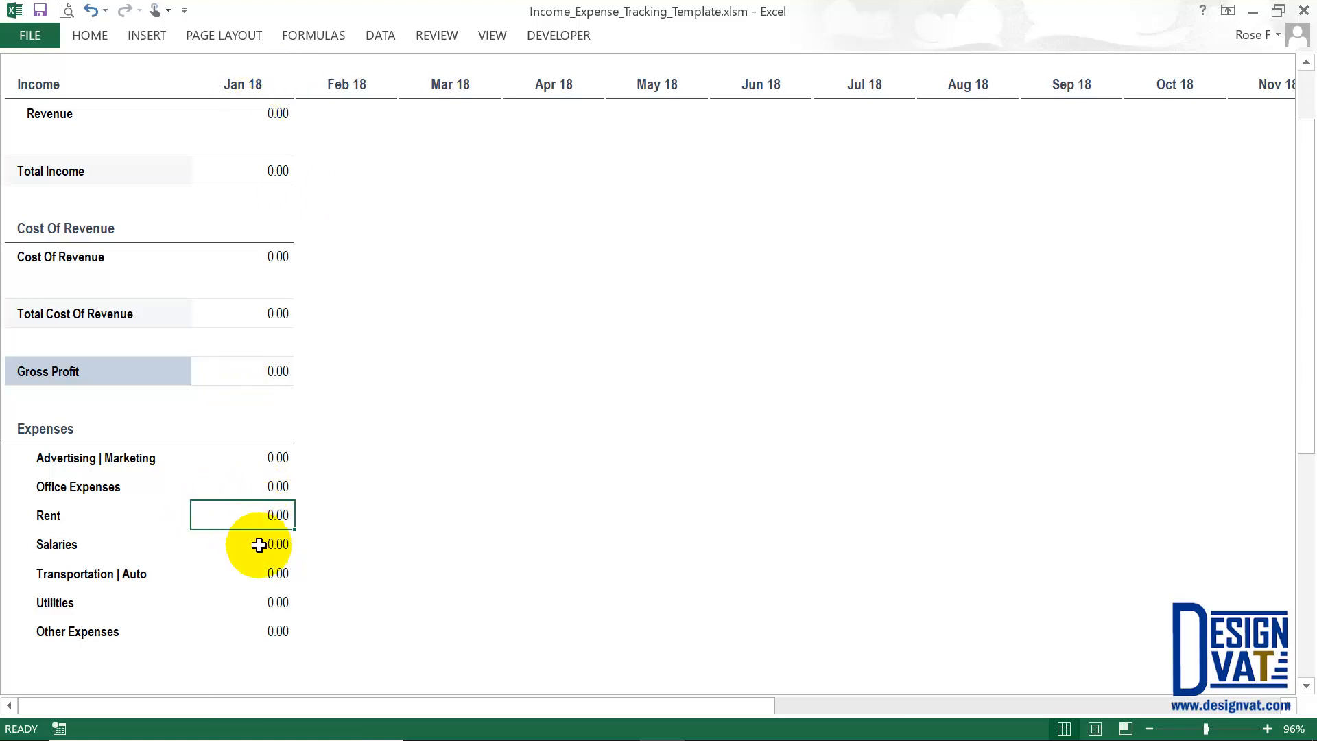
{"action": "left_click_drag", "start_coordinate": [259, 544], "coordinate": [140, 543]}
{"action": "left_click_drag", "start_coordinate": [231, 515], "coordinate": [151, 515]}
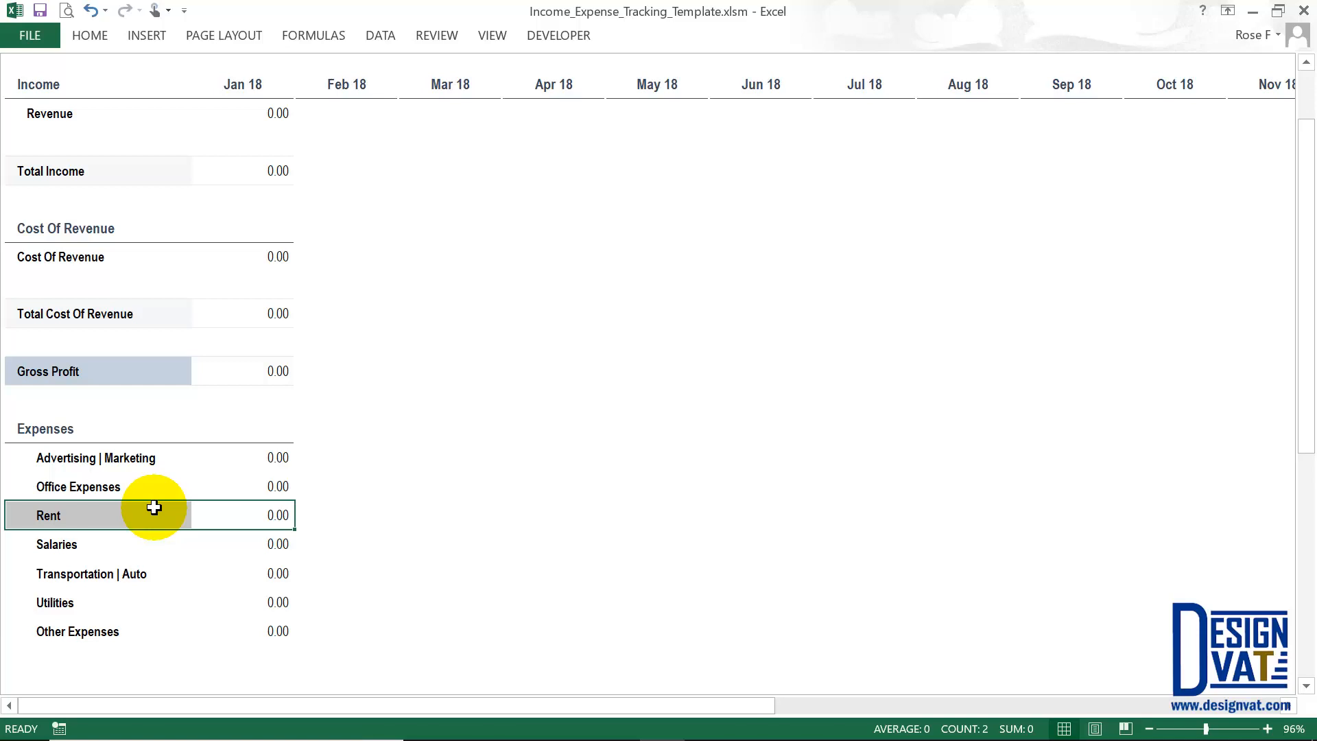
{"action": "left_click_drag", "start_coordinate": [261, 457], "coordinate": [241, 629]}
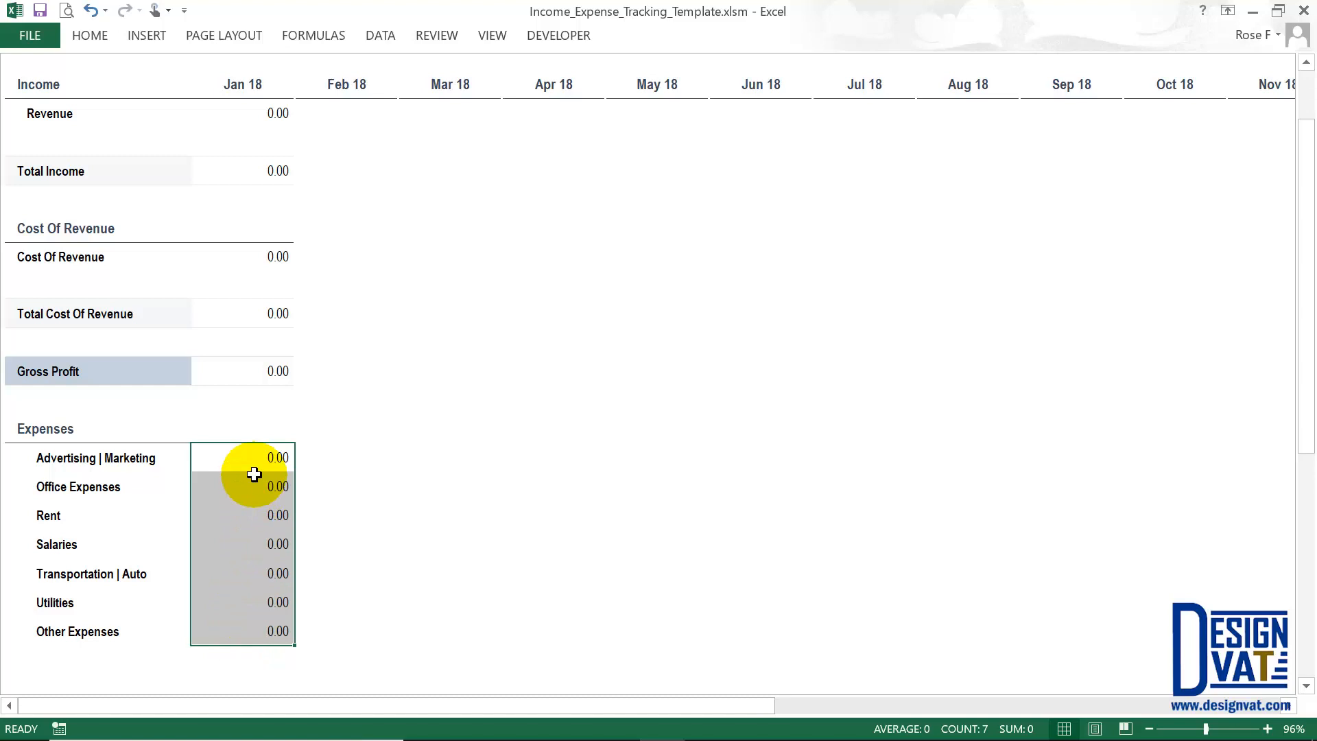
Recheck the January Revenue cell against the Cost Of Revenue heading, row label and January cell
{"action": "left_click", "coordinate": [278, 113]}
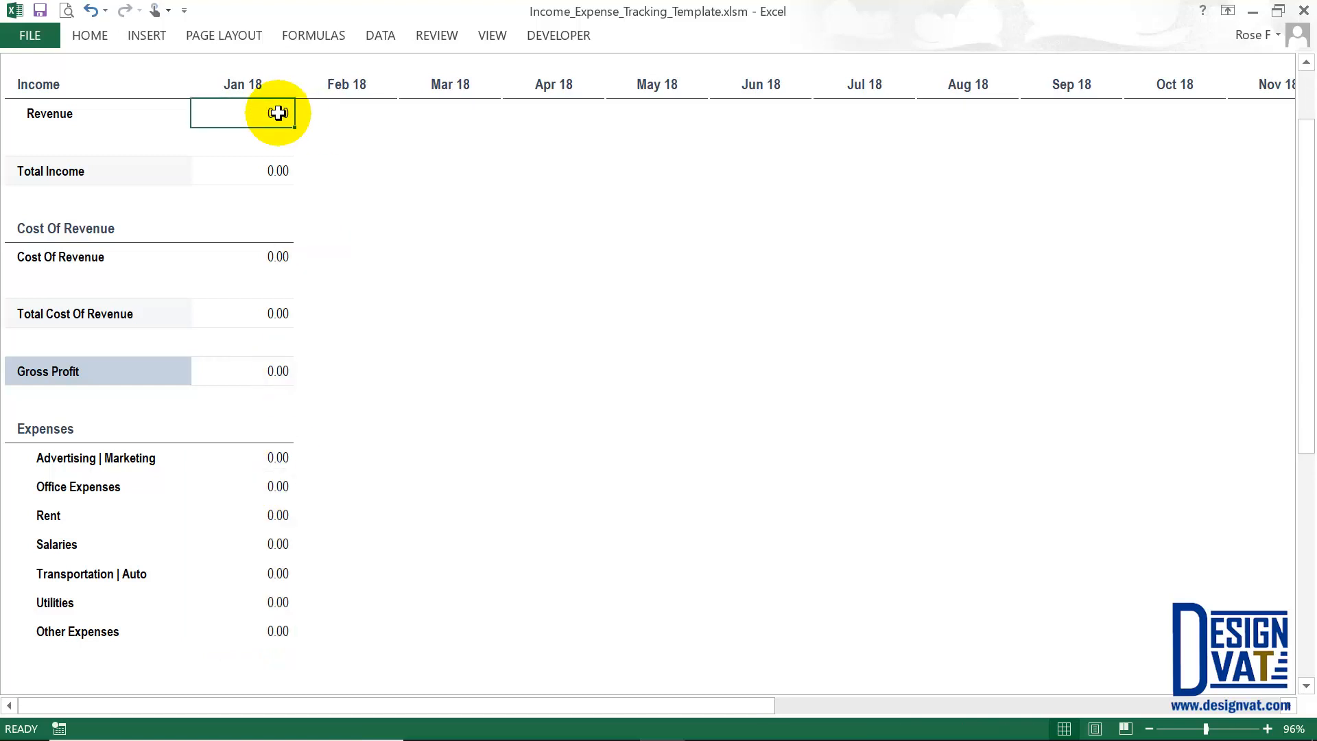
{"action": "left_click", "coordinate": [101, 232]}
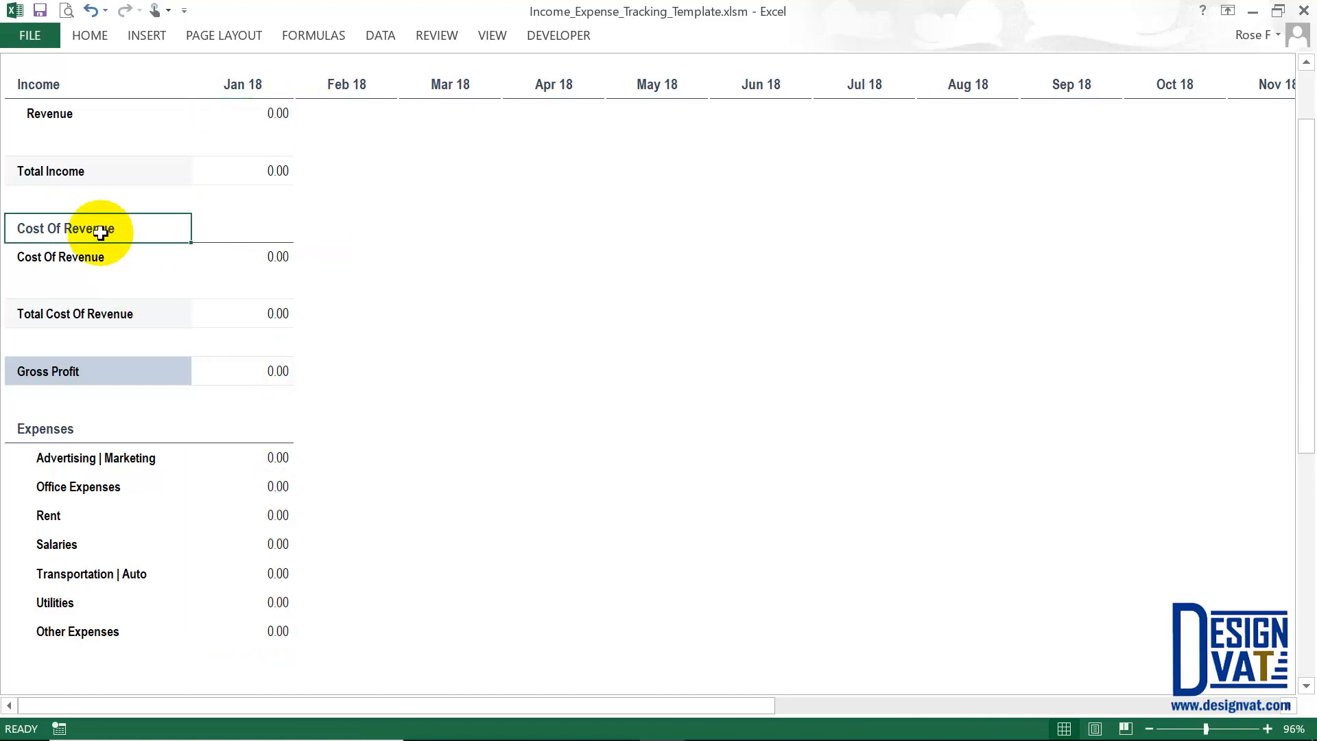
{"action": "left_click", "coordinate": [269, 112]}
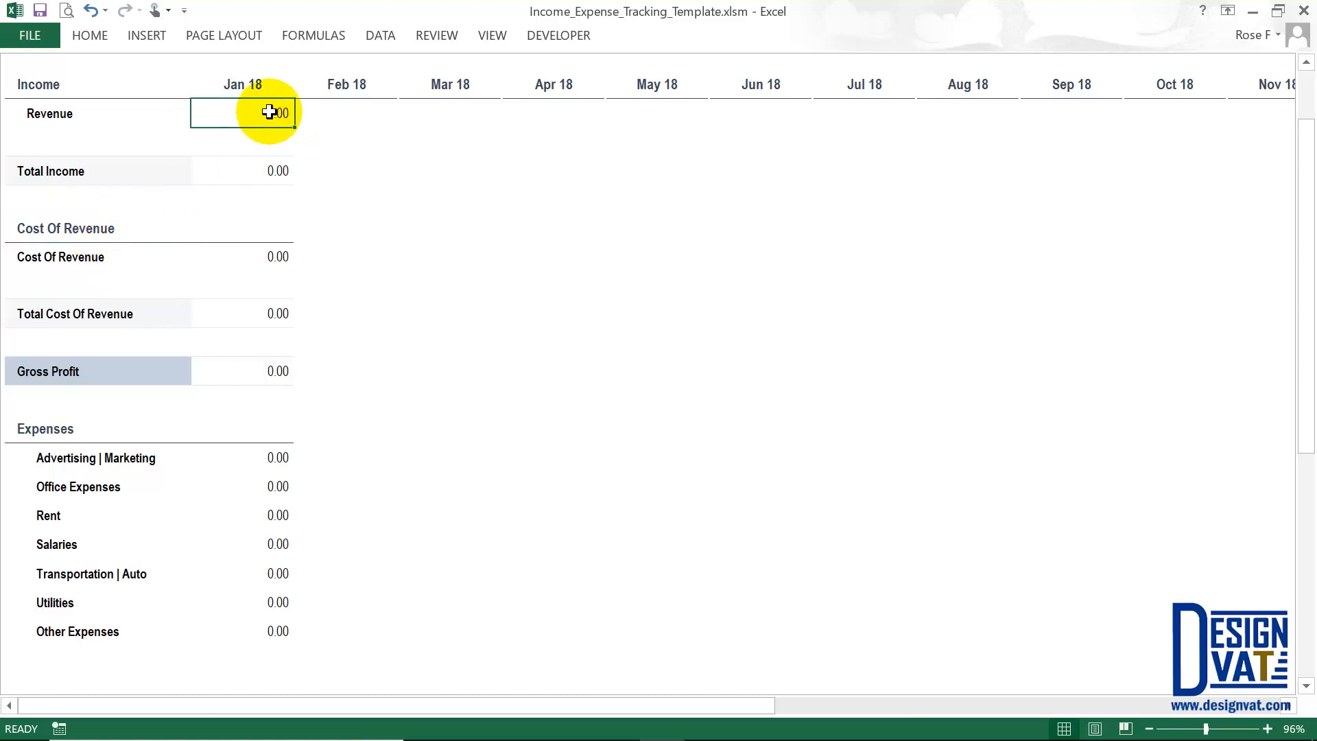
{"action": "left_click", "coordinate": [283, 257]}
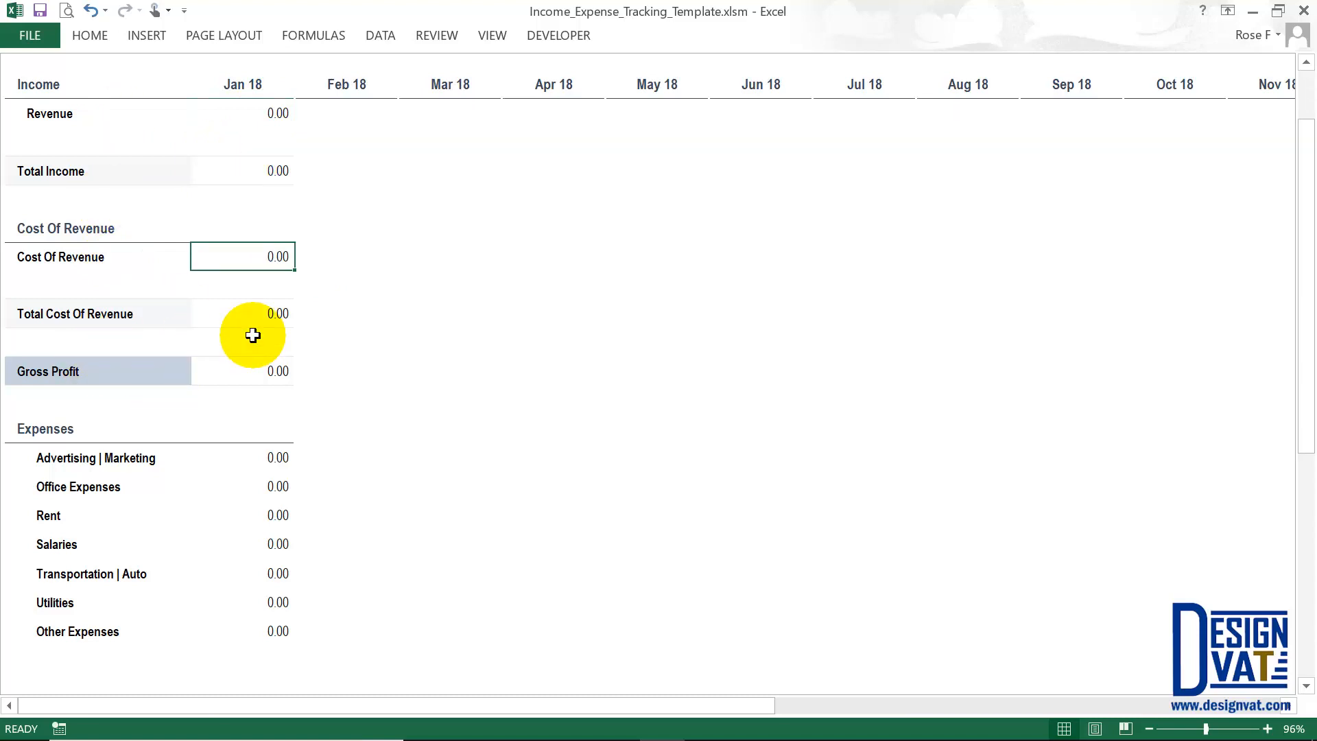
{"action": "scroll", "coordinate": [253, 335], "scroll_direction": "up", "scroll_amount": 2}
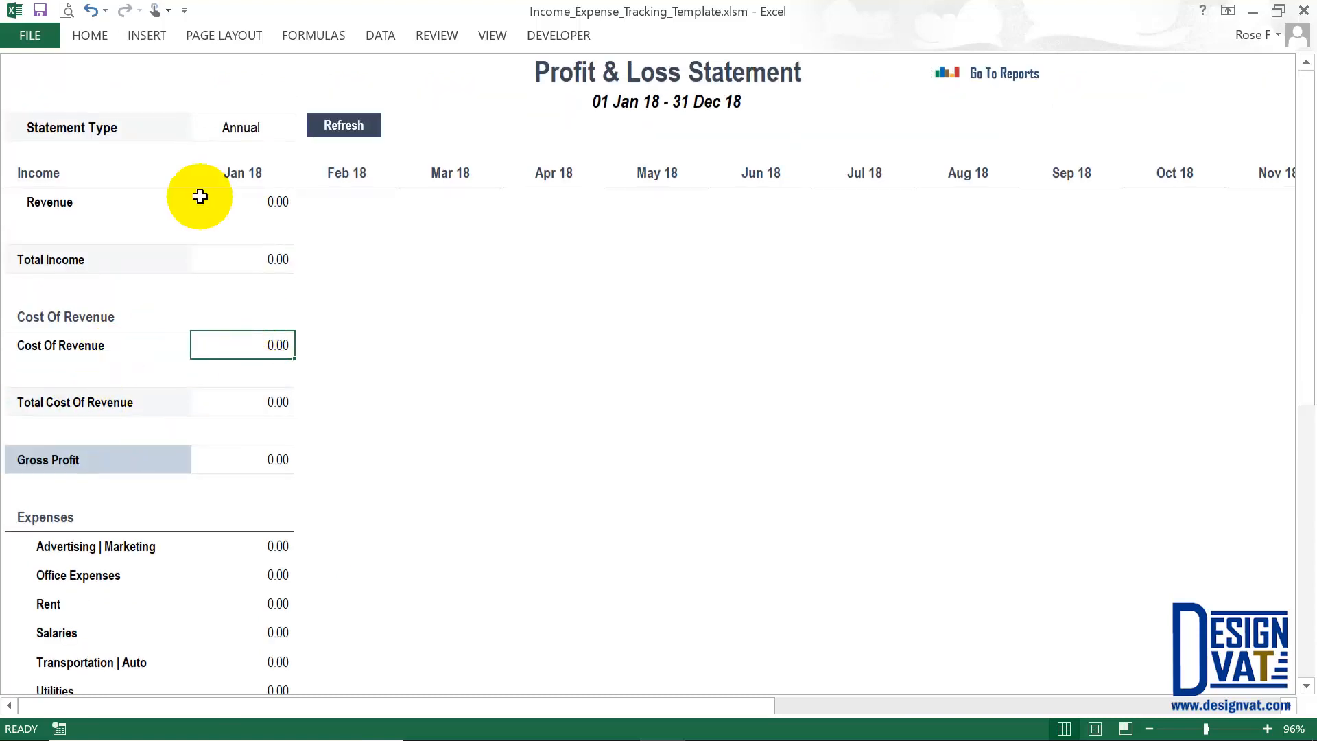
{"action": "left_click", "coordinate": [110, 338]}
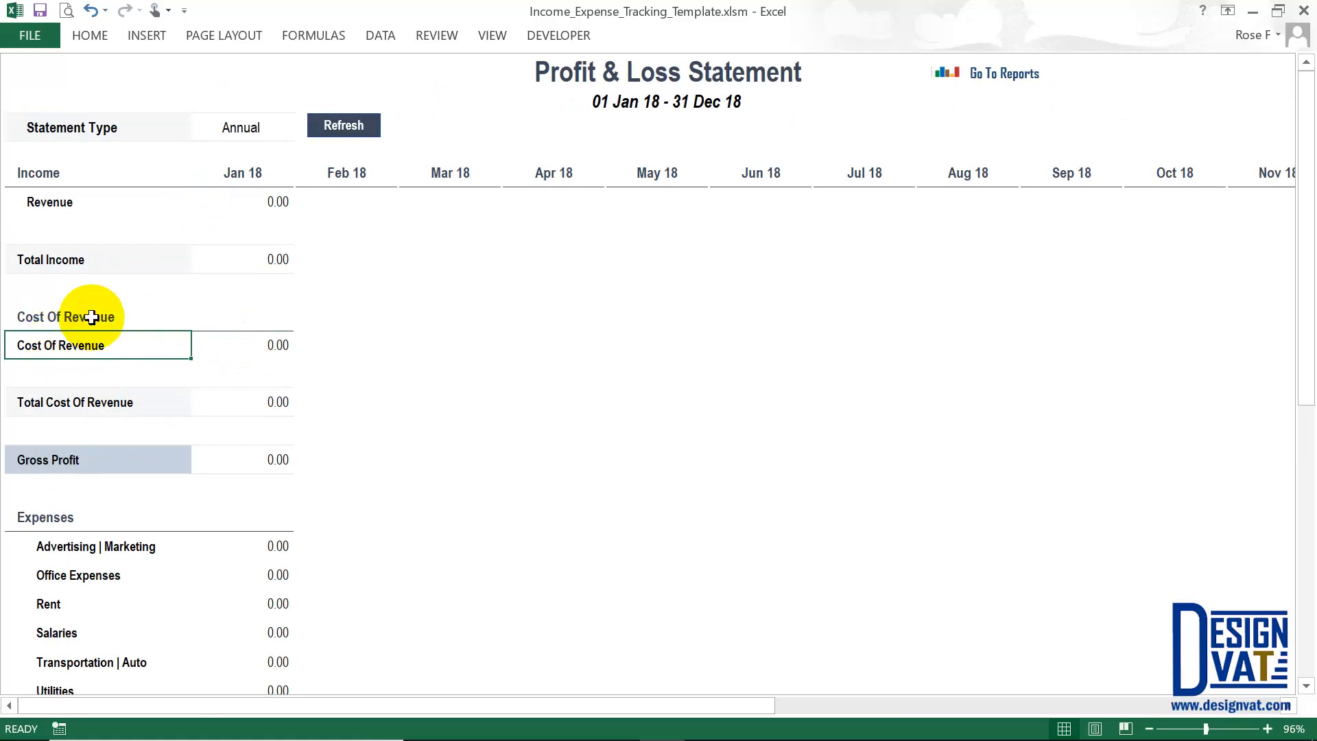
Leave the Profit & Loss Statement for the Expense sheet and open a new purchase entry
{"action": "left_click", "coordinate": [1016, 76]}
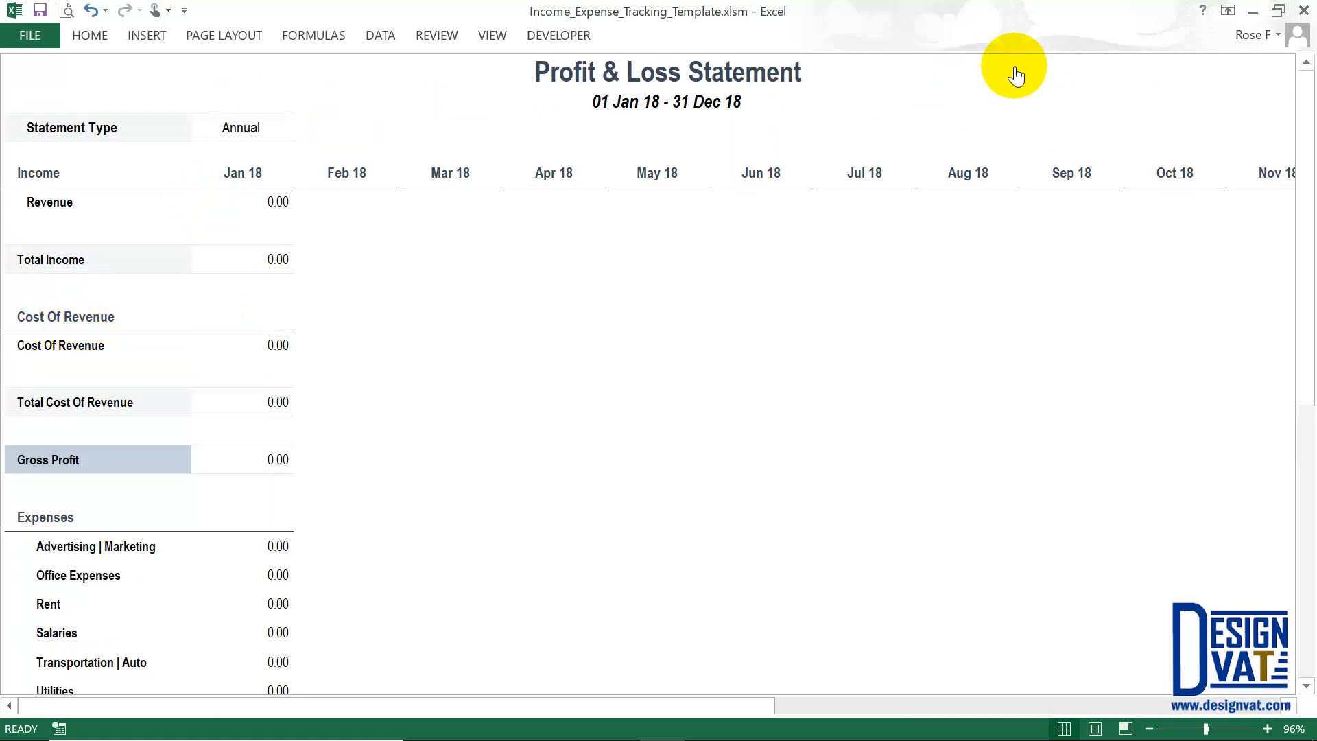
{"action": "left_click", "coordinate": [860, 66]}
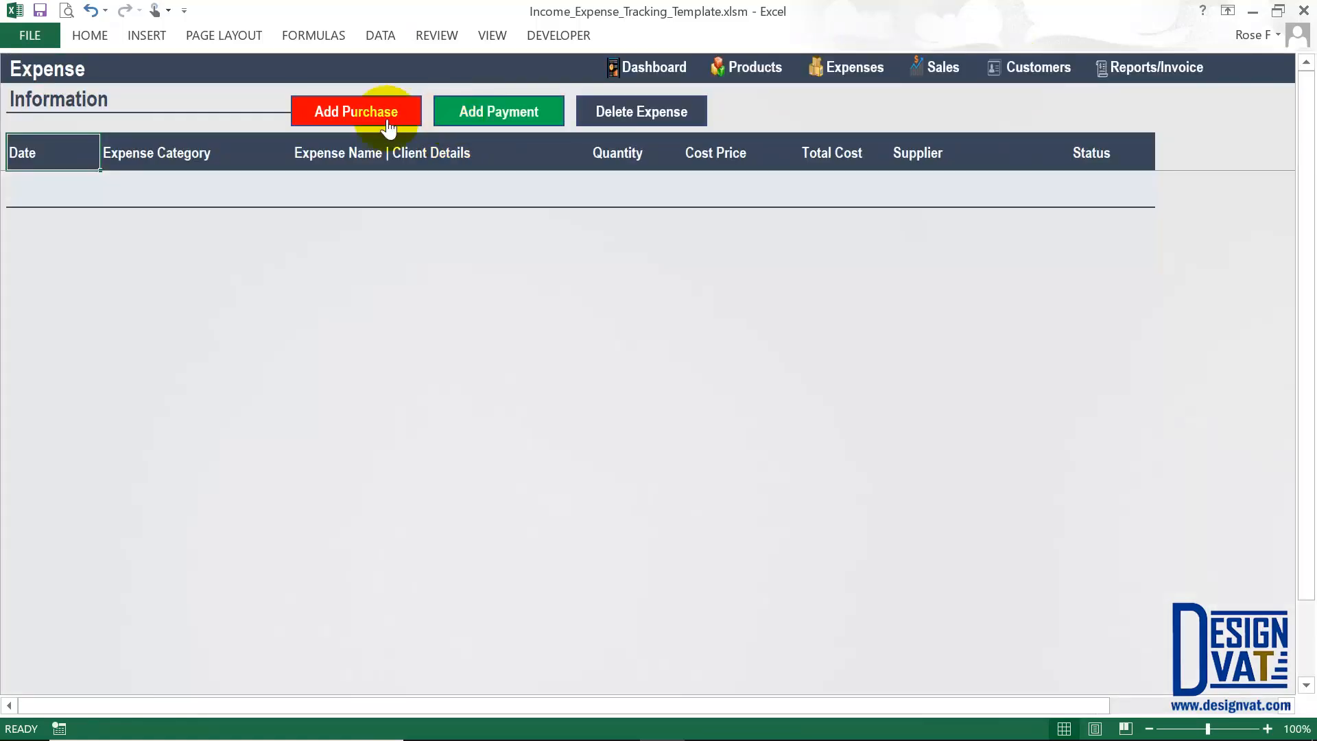
{"action": "left_click", "coordinate": [388, 129]}
Choose Cost Of Service as the expense type of the new purchase
{"action": "left_click", "coordinate": [948, 265]}
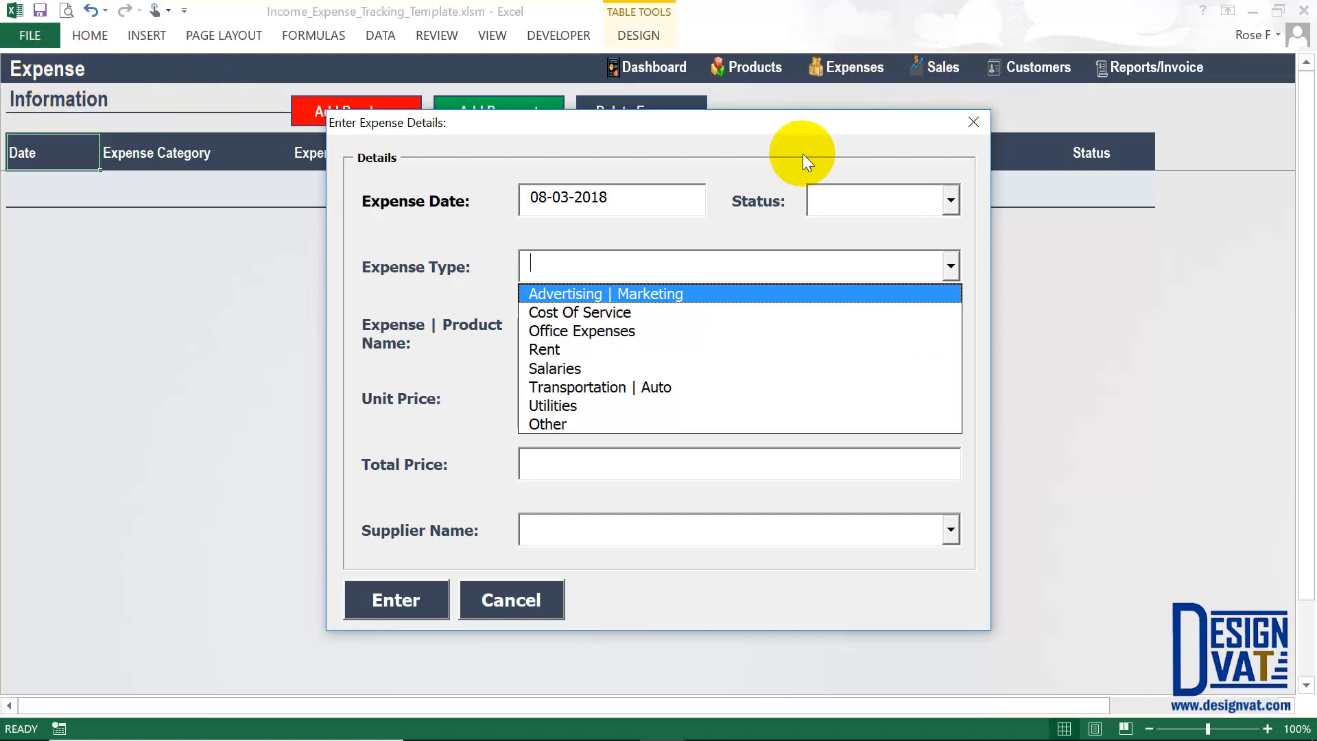
{"action": "left_click", "coordinate": [591, 314]}
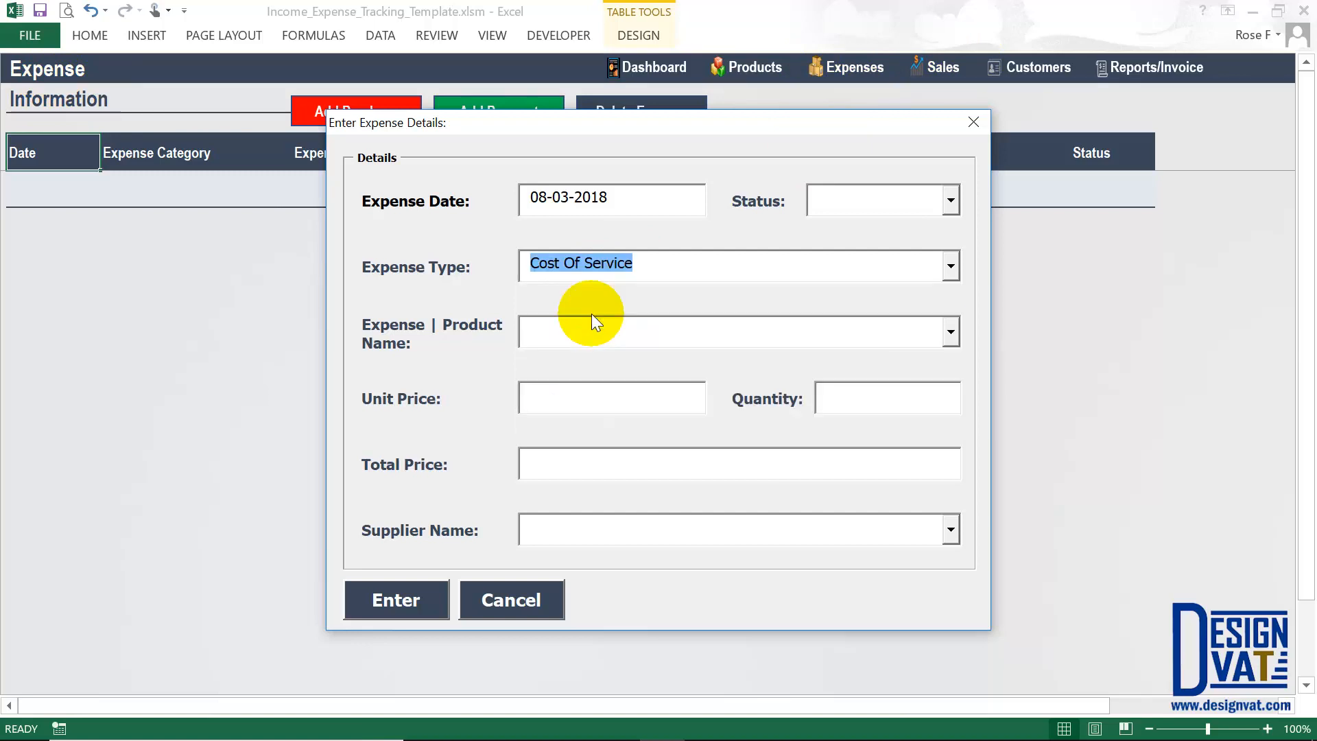
{"action": "left_click", "coordinate": [655, 266]}
{"action": "left_click_drag", "start_coordinate": [655, 266], "coordinate": [503, 276]}
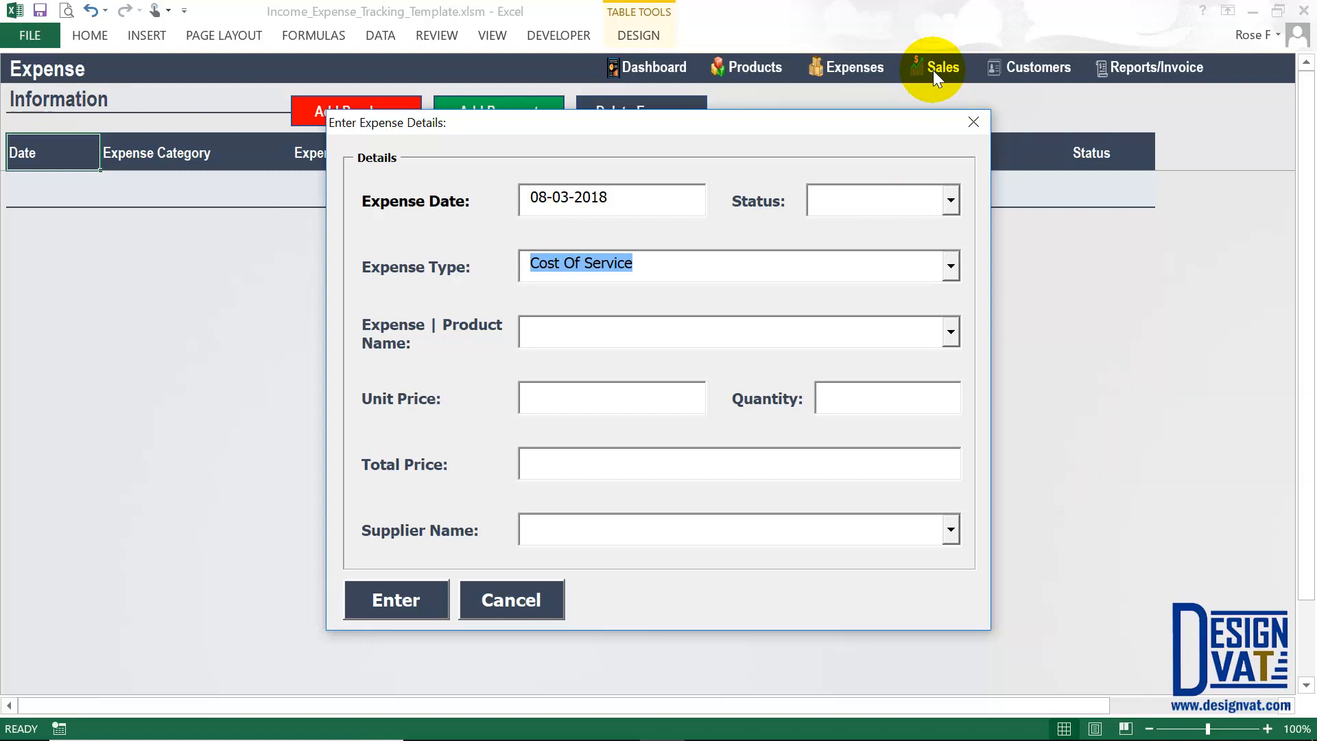
{"action": "left_click", "coordinate": [645, 268]}
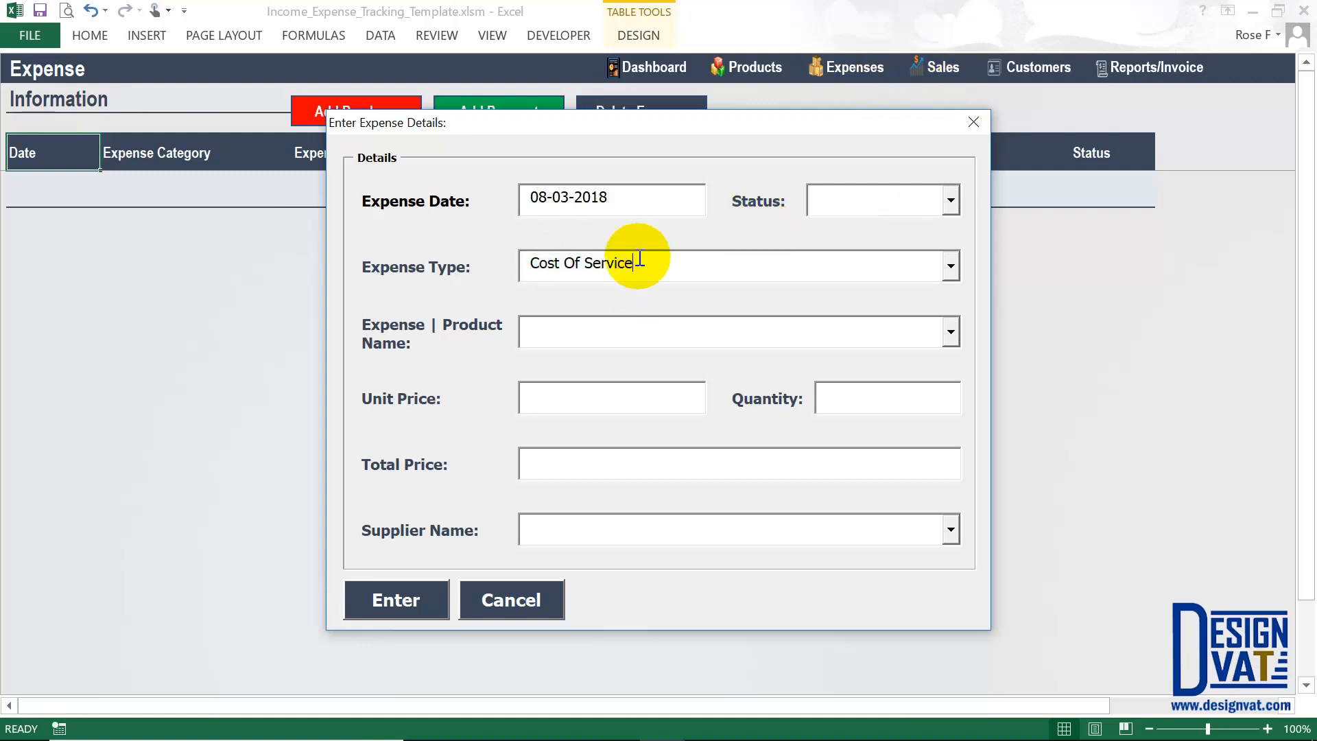
{"action": "double_click", "coordinate": [681, 261]}
{"action": "left_click", "coordinate": [679, 261]}
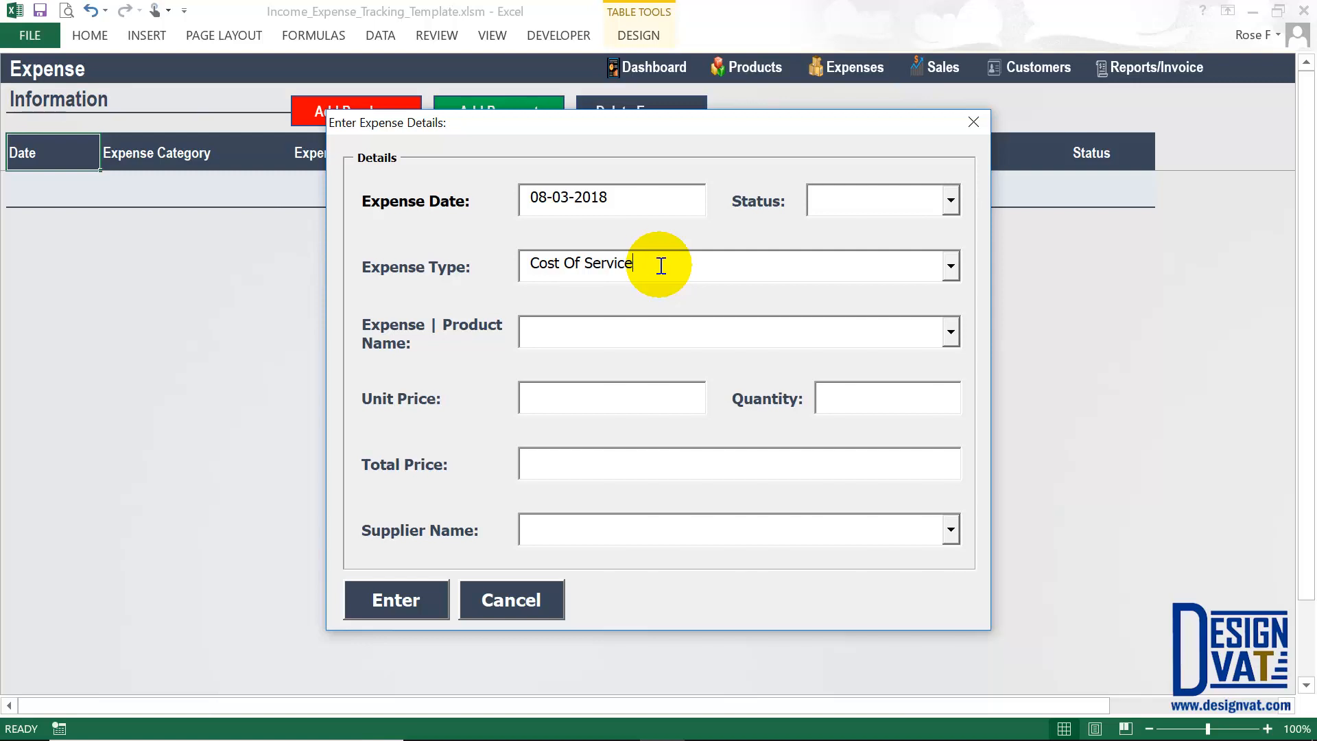
Review the available expense types alongside Cost Of Service, and discard the unfinished purchase entry
{"action": "left_click_drag", "start_coordinate": [661, 266], "coordinate": [549, 266]}
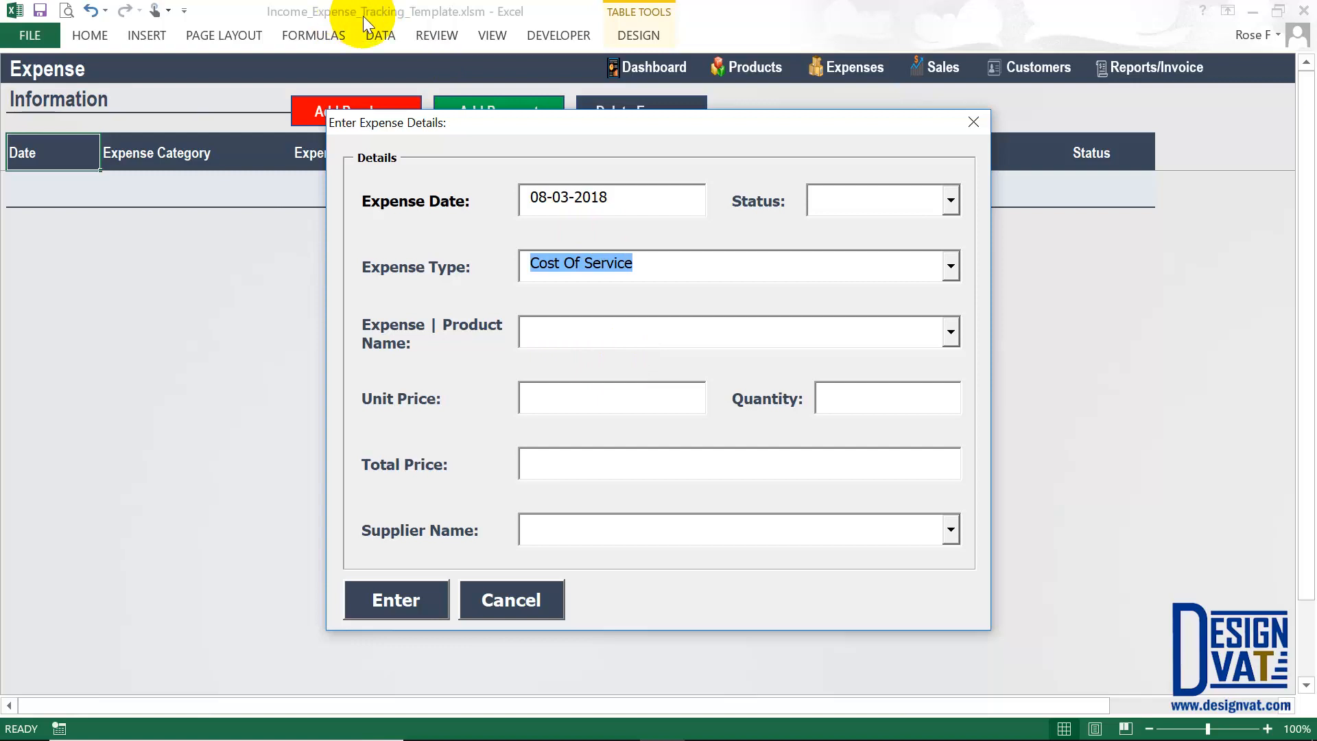
{"action": "left_click", "coordinate": [951, 266]}
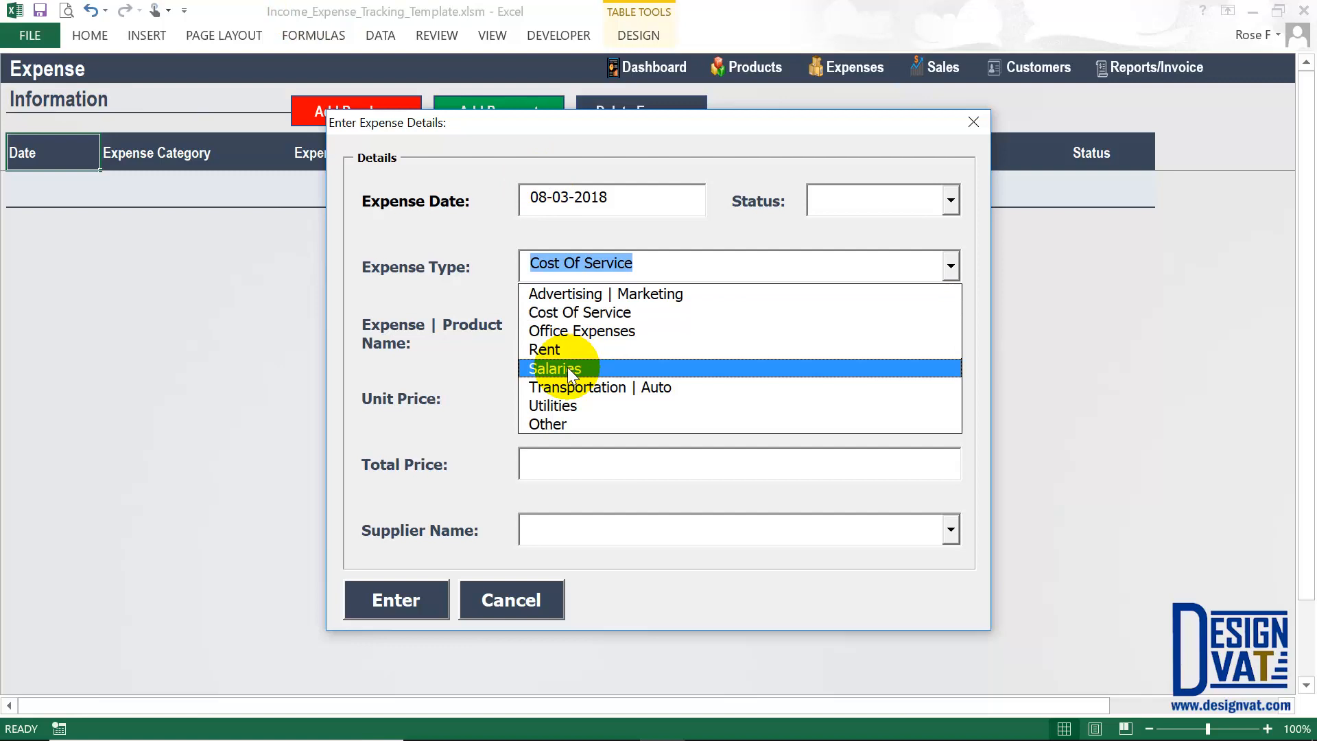
{"action": "left_click", "coordinate": [637, 262]}
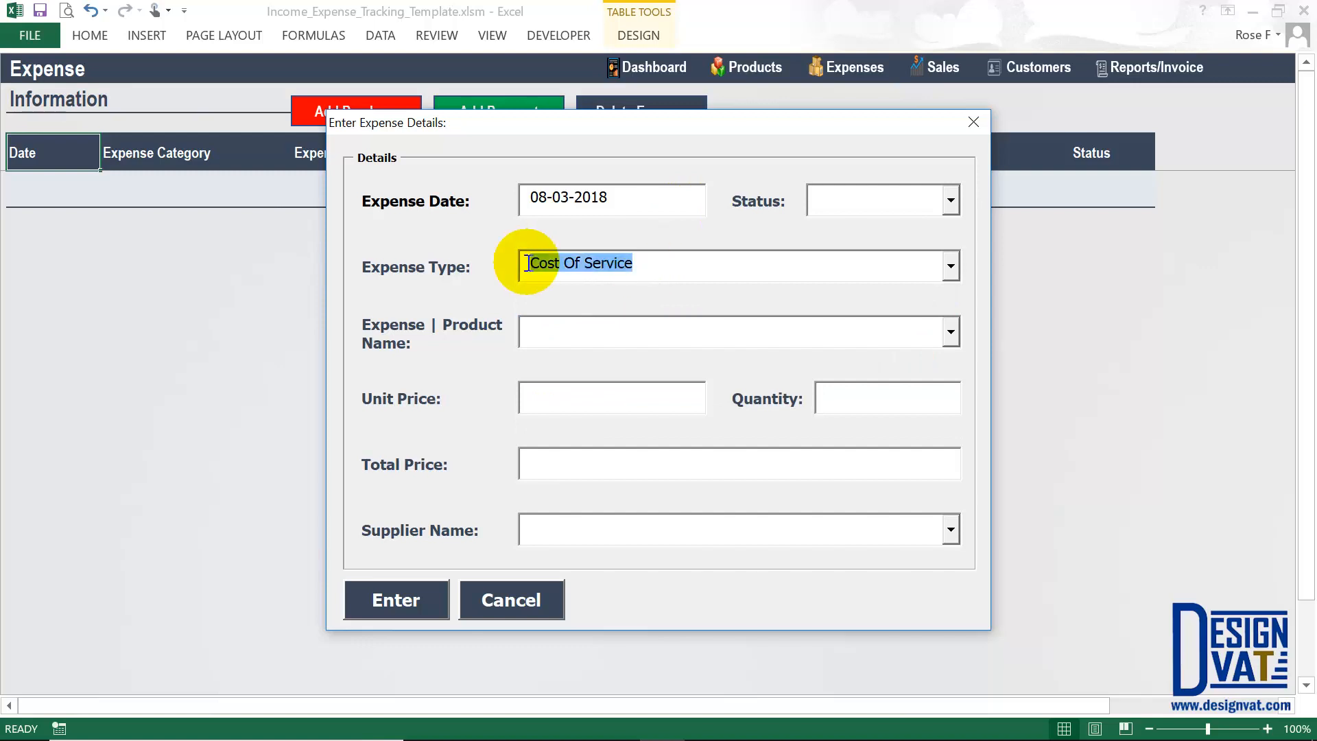
{"action": "left_click", "coordinate": [565, 262]}
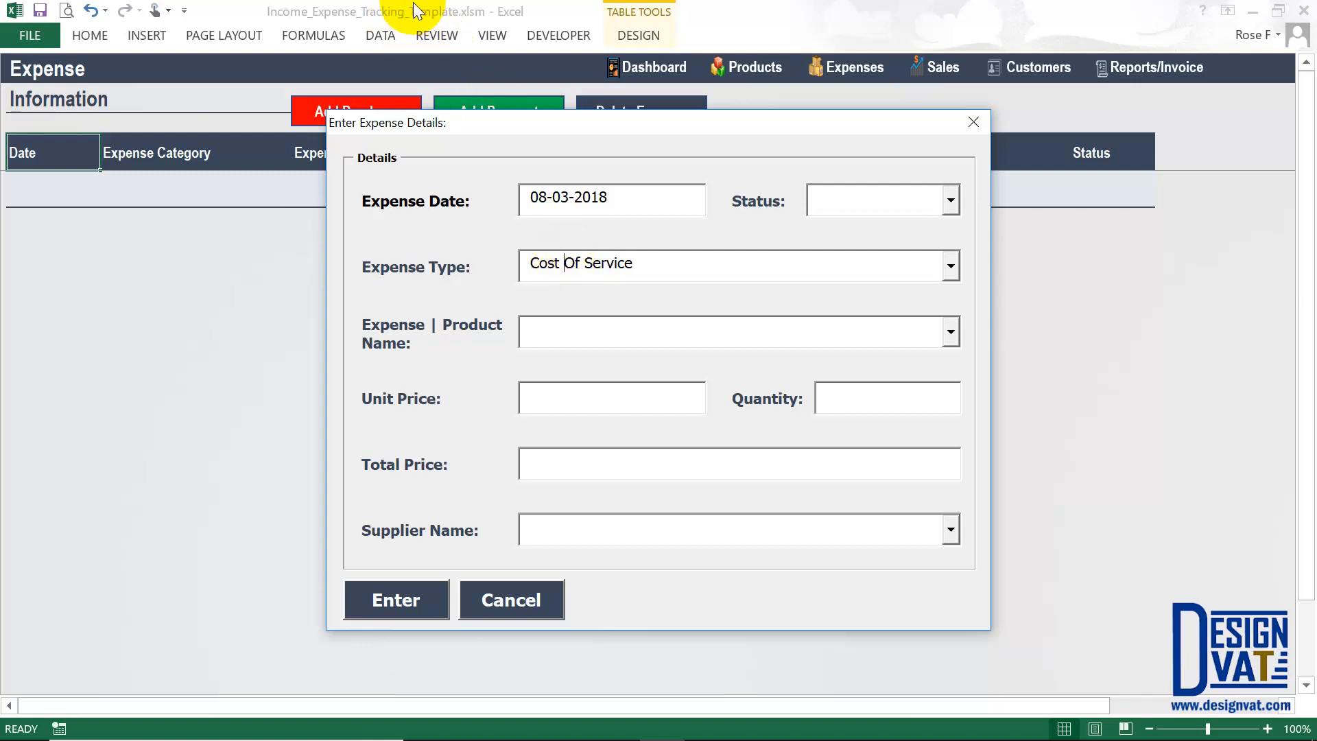
{"action": "left_click_drag", "start_coordinate": [636, 264], "coordinate": [519, 262]}
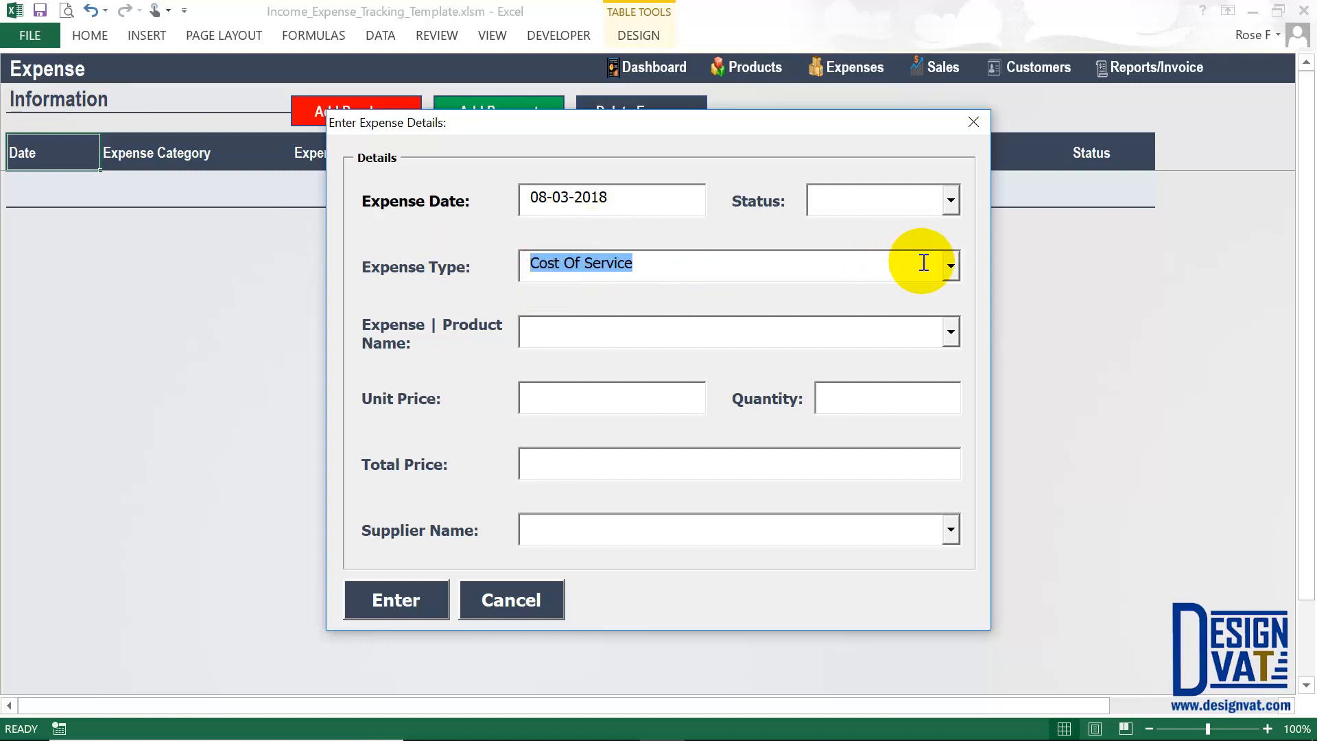
{"action": "left_click", "coordinate": [951, 267]}
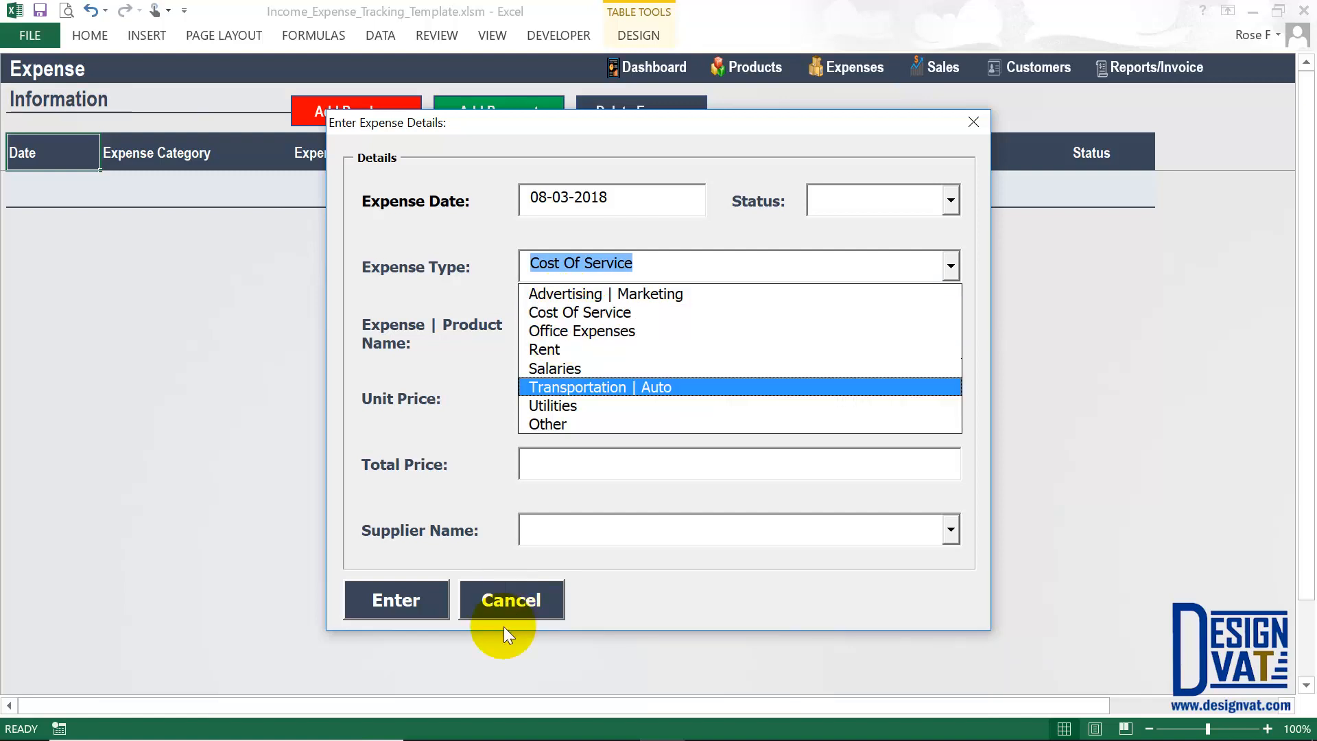
{"action": "left_click", "coordinate": [521, 601]}
Open the Profit & Loss Statement report and check the Cost Of Revenue row with its January cell
{"action": "left_click", "coordinate": [1175, 74]}
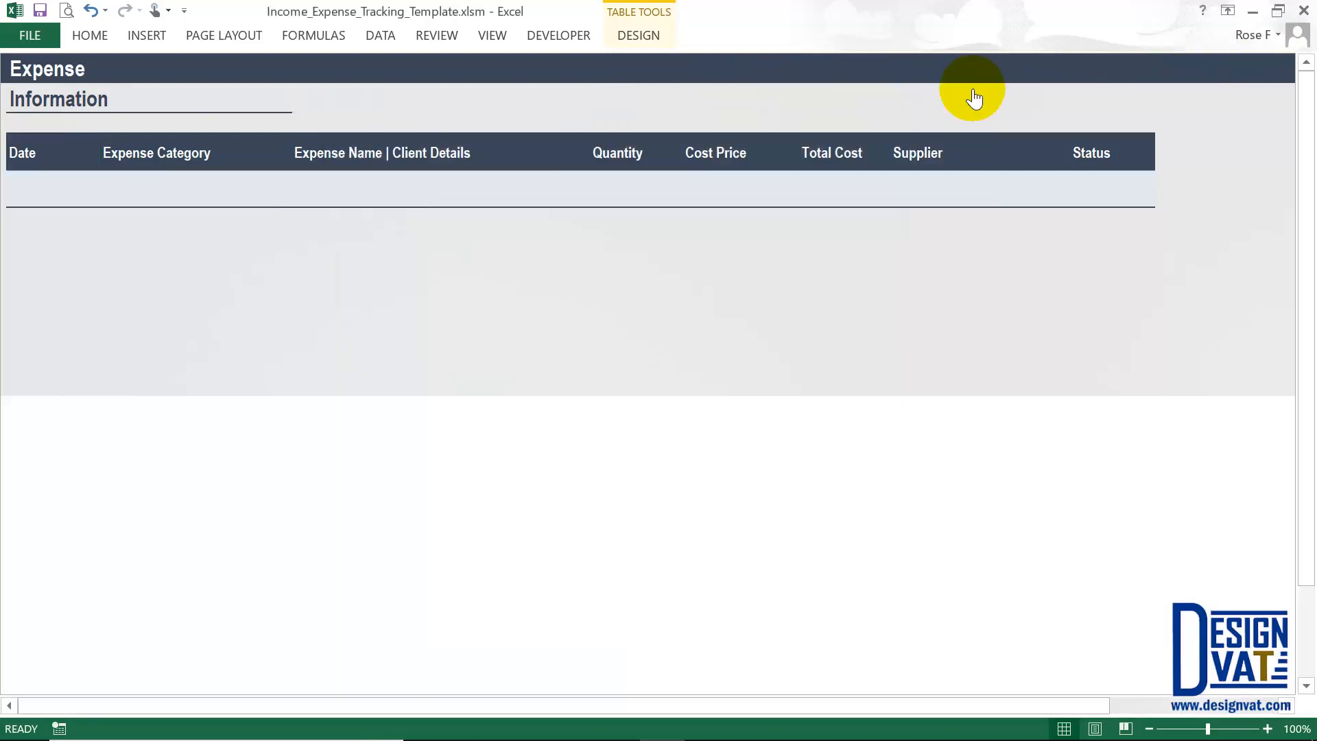
{"action": "left_click", "coordinate": [333, 268]}
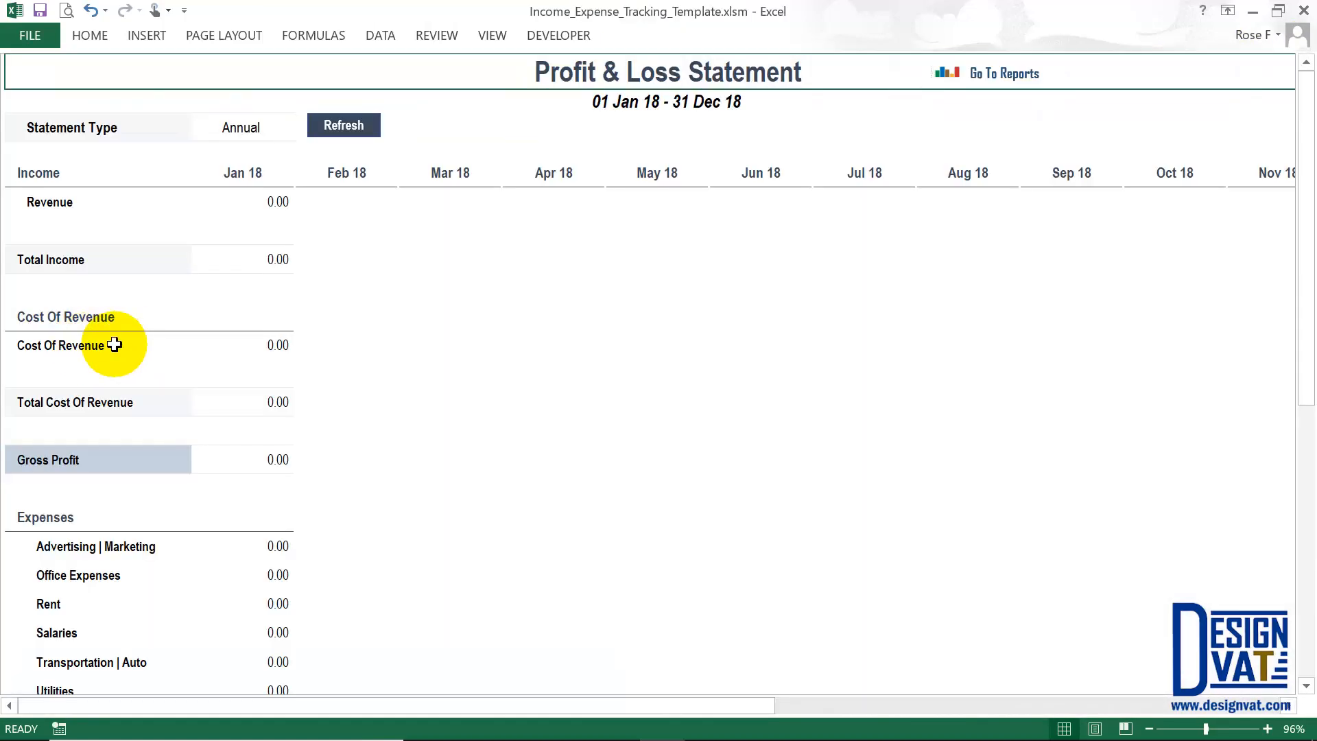
{"action": "left_click_drag", "start_coordinate": [176, 343], "coordinate": [210, 345]}
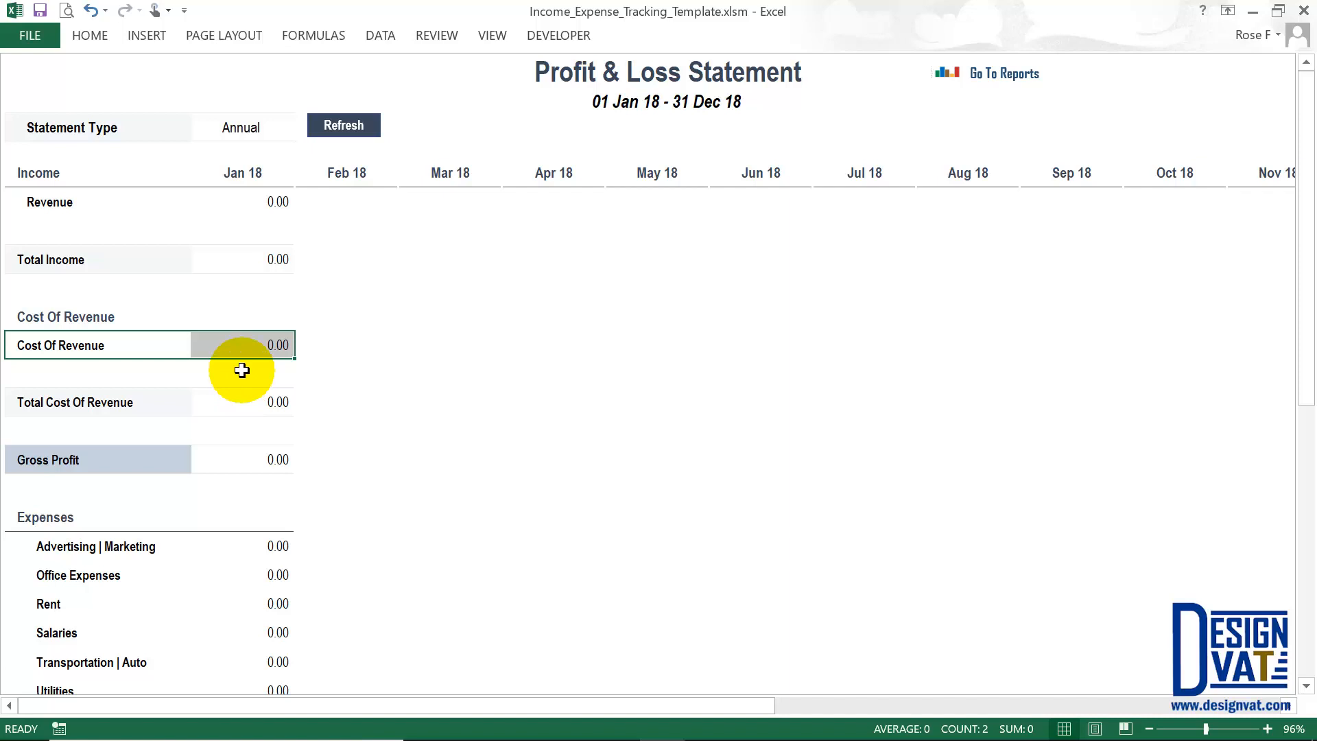
Return from the Profit & Loss Statement to the Expense sheet and start a fresh purchase entry
{"action": "left_click", "coordinate": [1006, 74]}
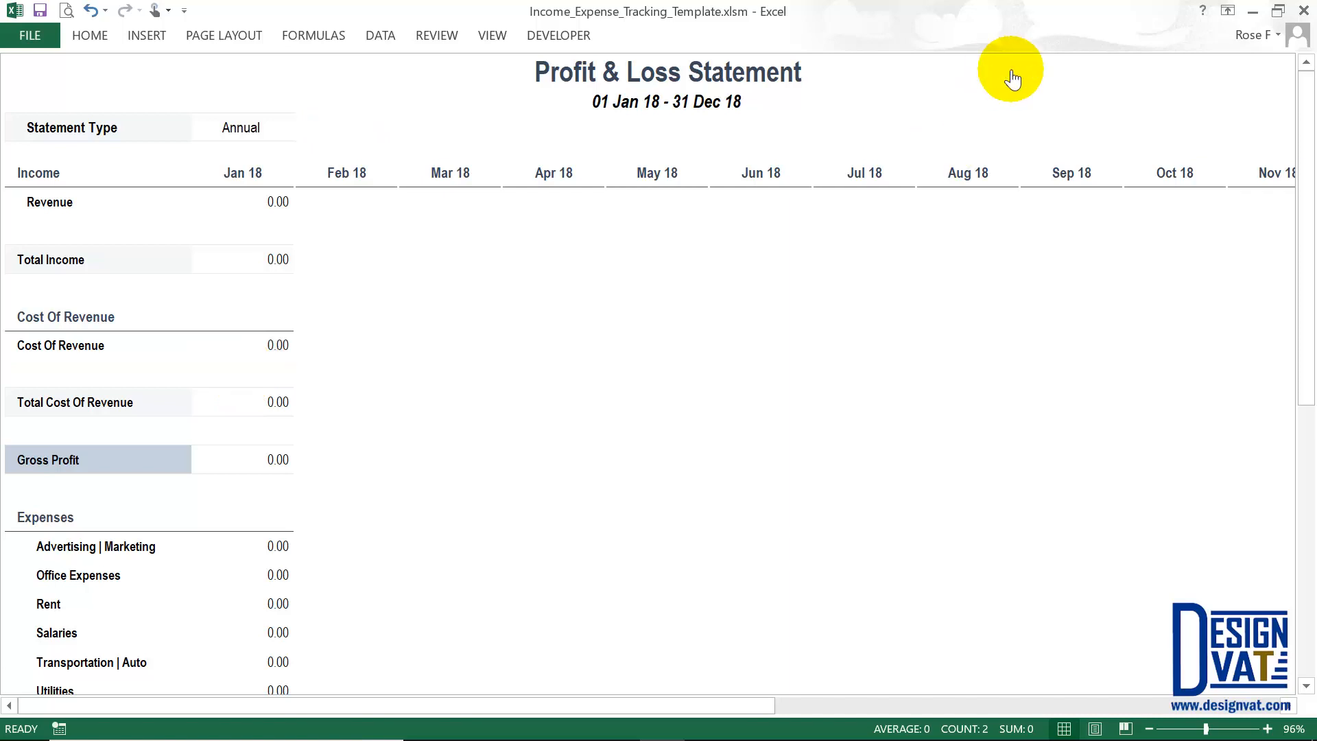
{"action": "left_click", "coordinate": [858, 66]}
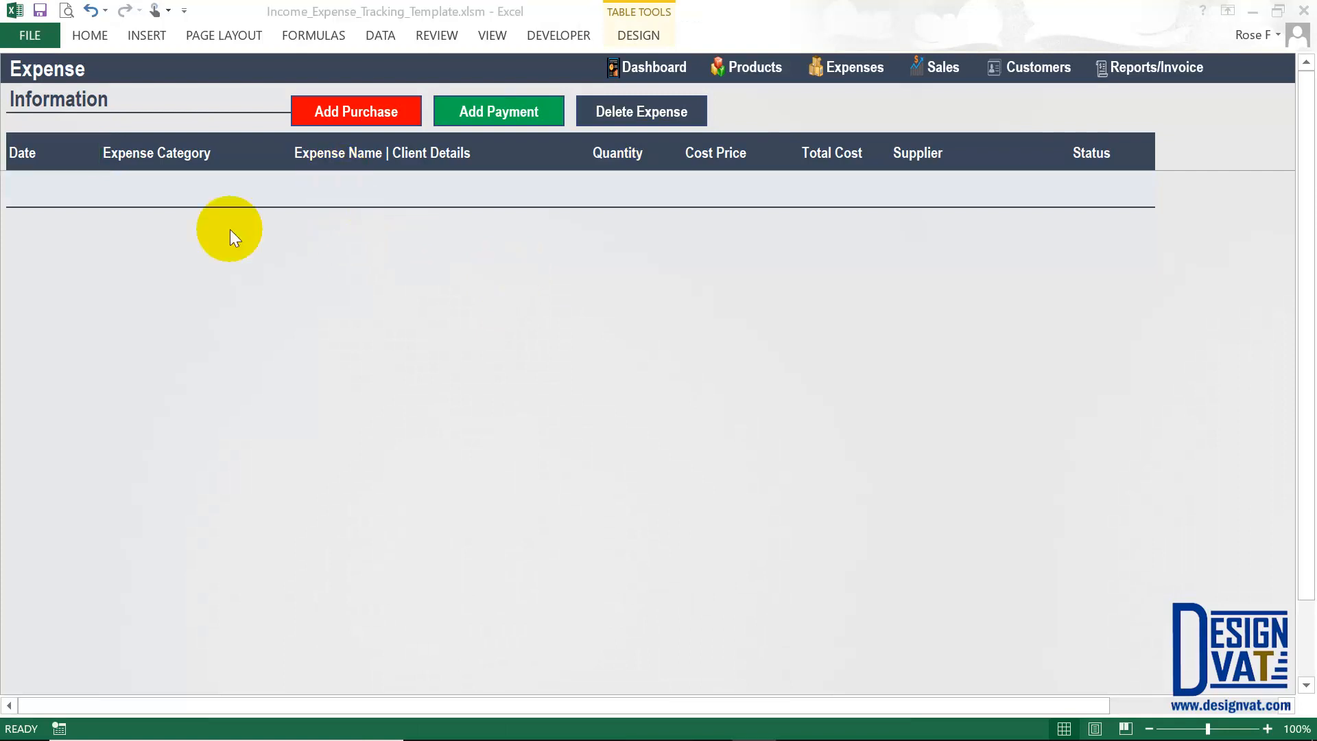
{"action": "left_click", "coordinate": [350, 117]}
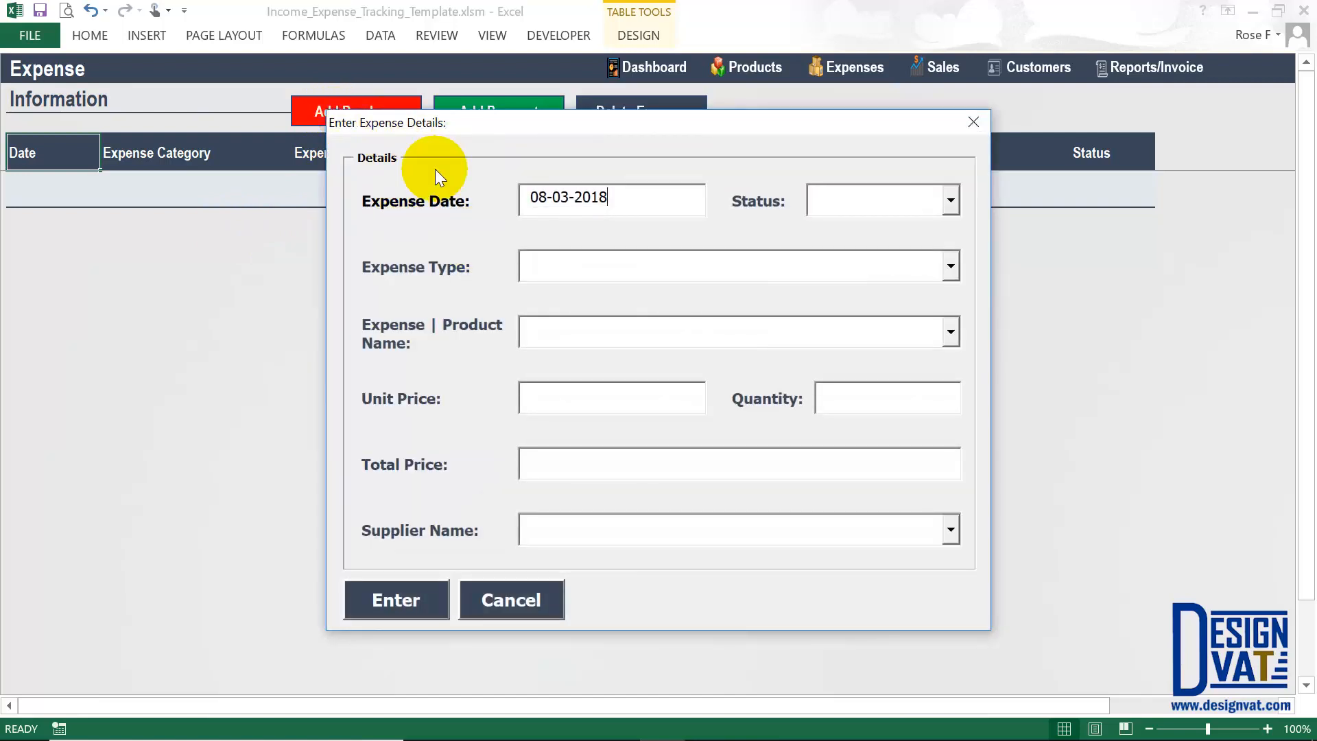
Keep the expense date 08-03-2018, set the status to Paid and choose Rent as the expense type
{"action": "left_click_drag", "start_coordinate": [608, 199], "coordinate": [460, 208]}
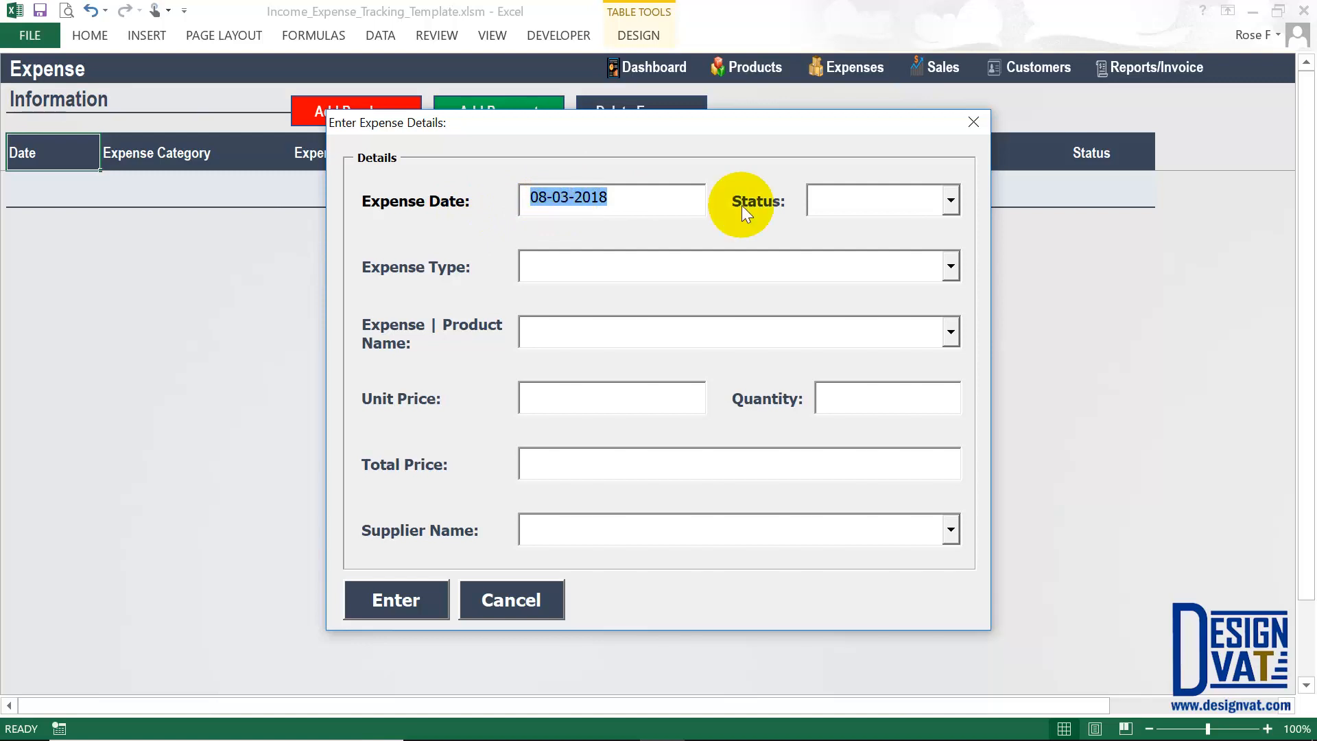
{"action": "key", "text": "Tab"}
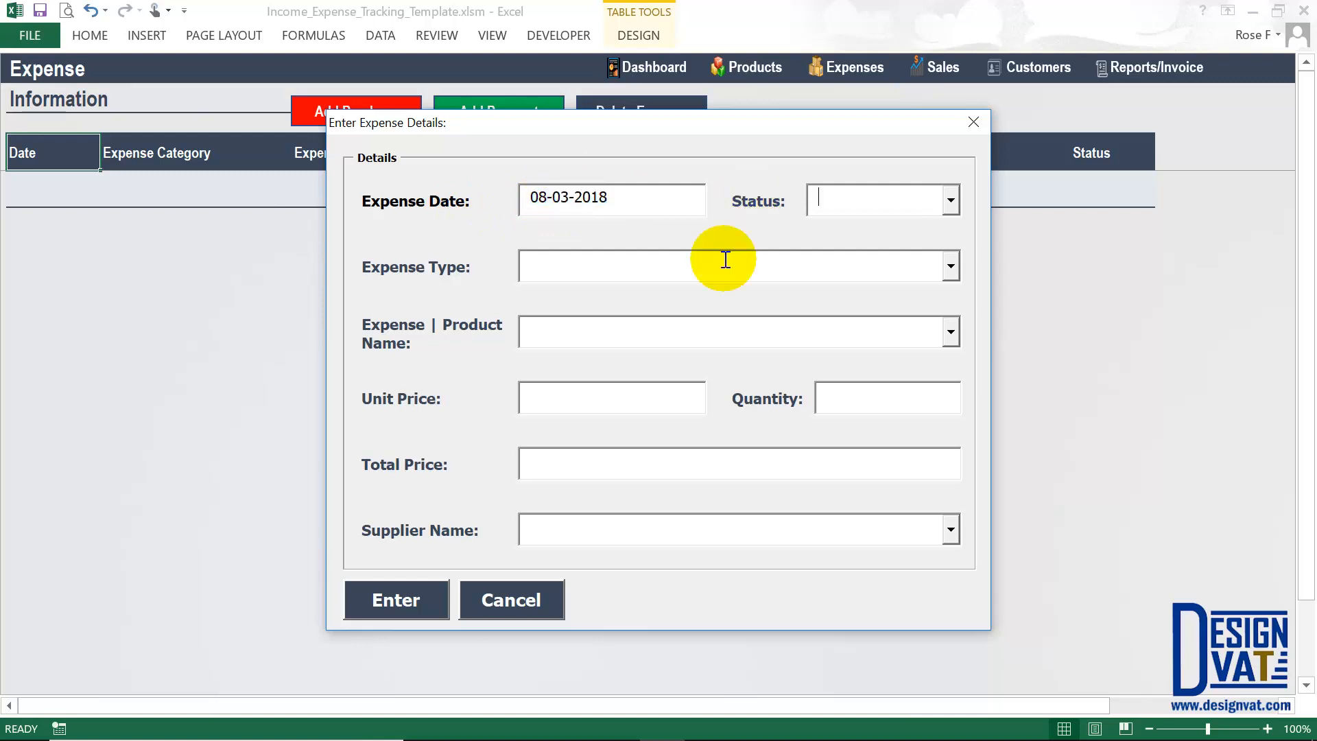
{"action": "left_click", "coordinate": [956, 205]}
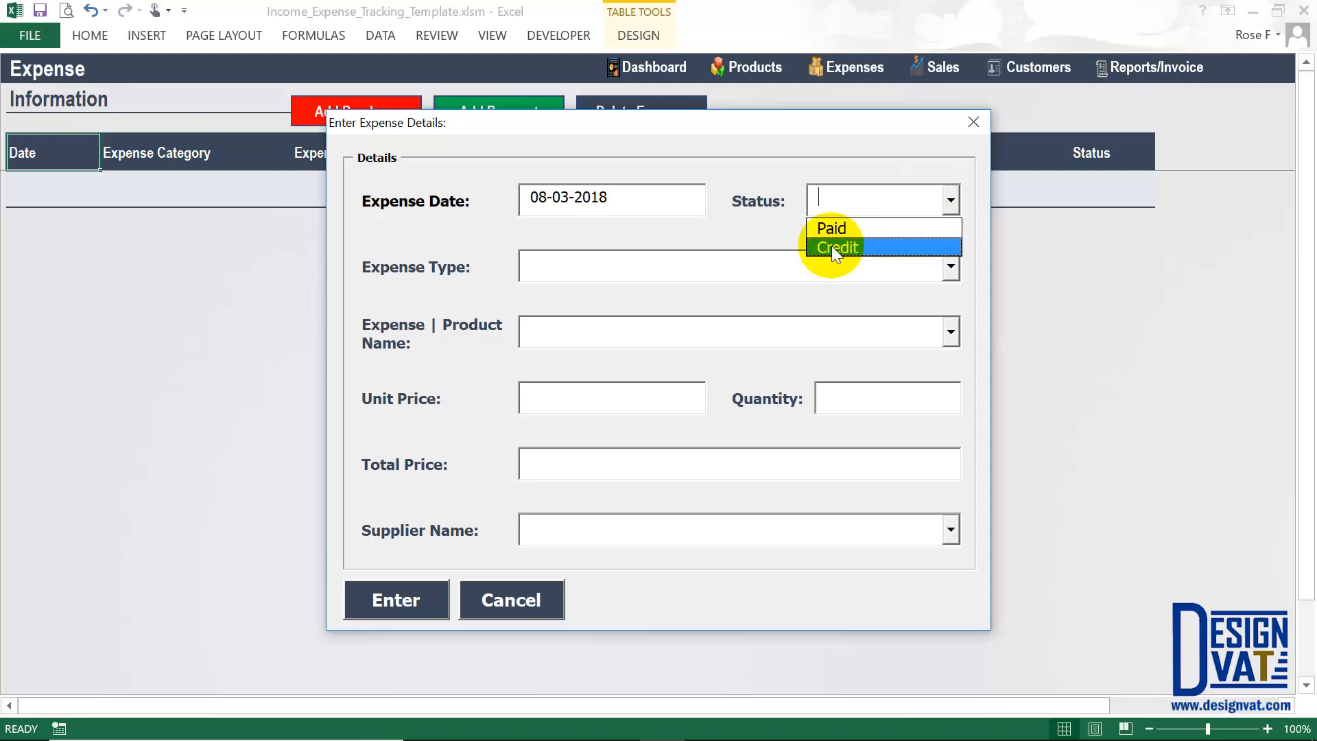
{"action": "left_click", "coordinate": [834, 227]}
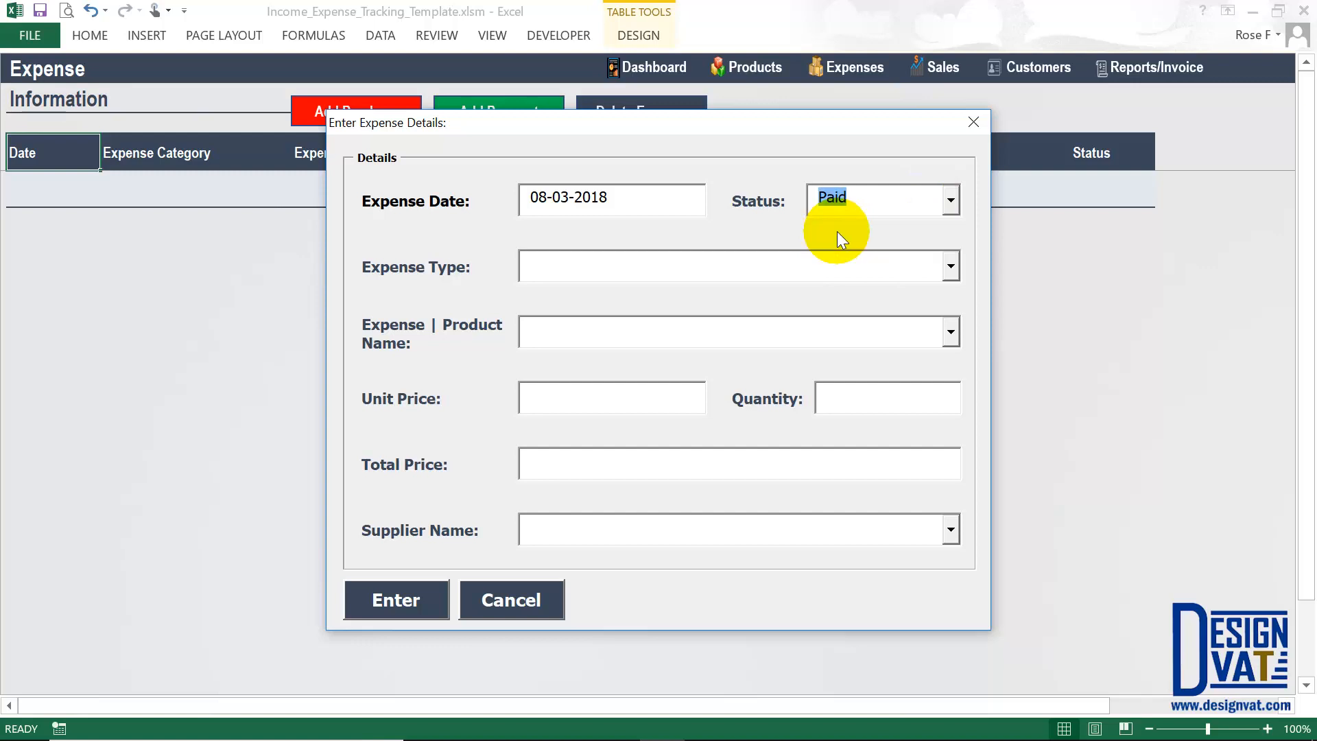
{"action": "key", "text": "Tab"}
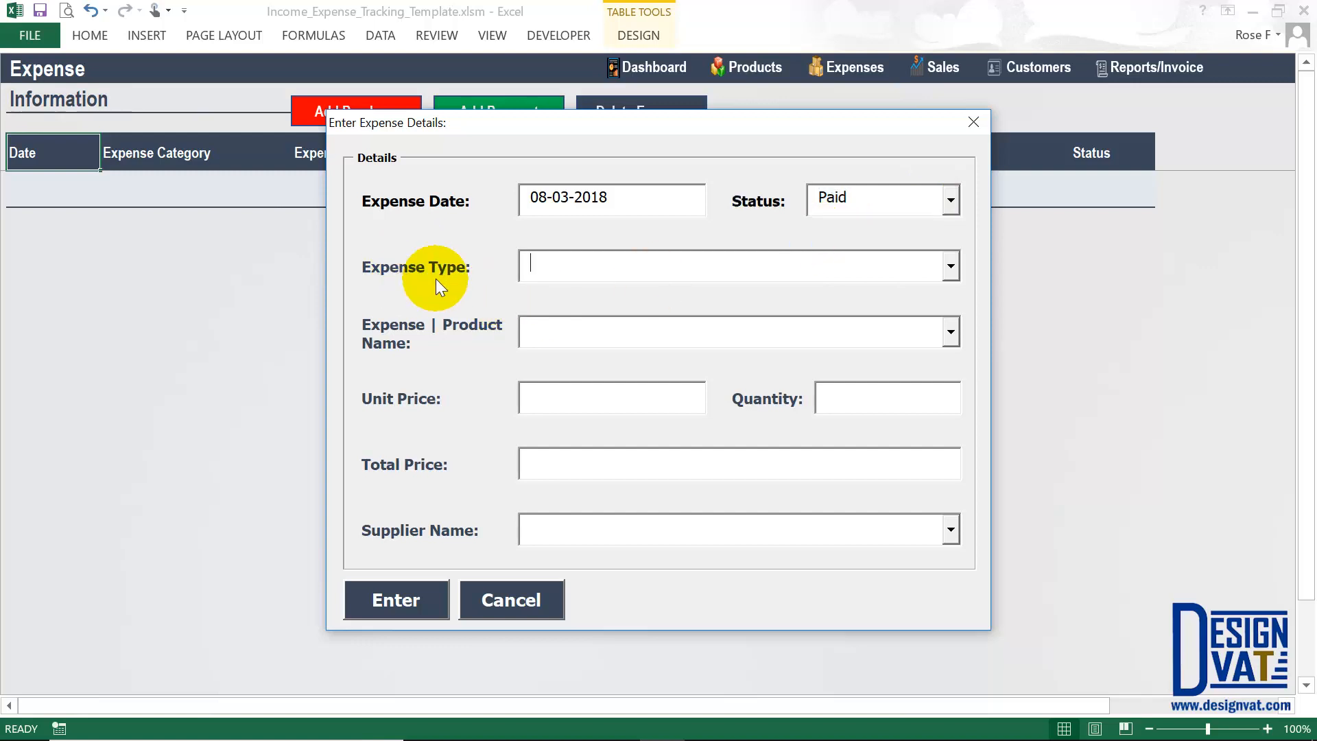
{"action": "left_click", "coordinate": [953, 265]}
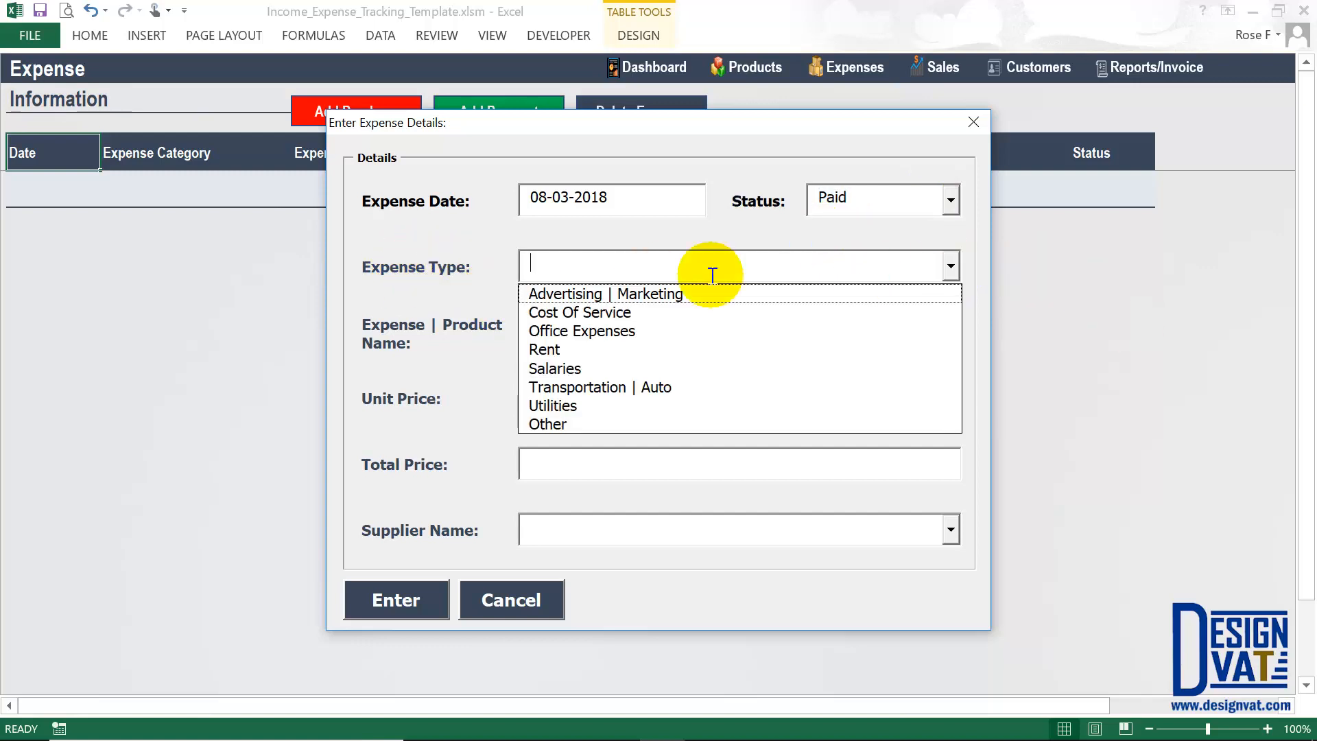
{"action": "left_click", "coordinate": [566, 352]}
{"action": "left_click", "coordinate": [568, 347]}
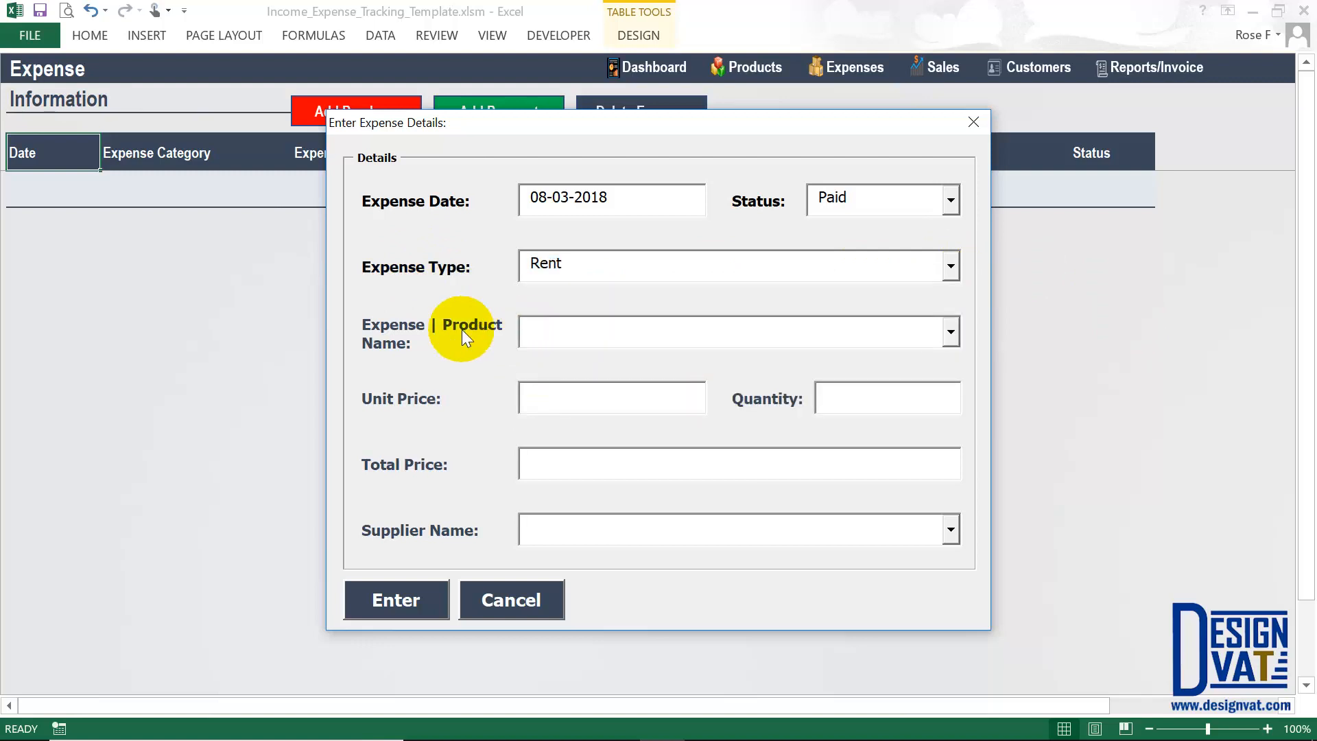
{"action": "double_click", "coordinate": [575, 263]}
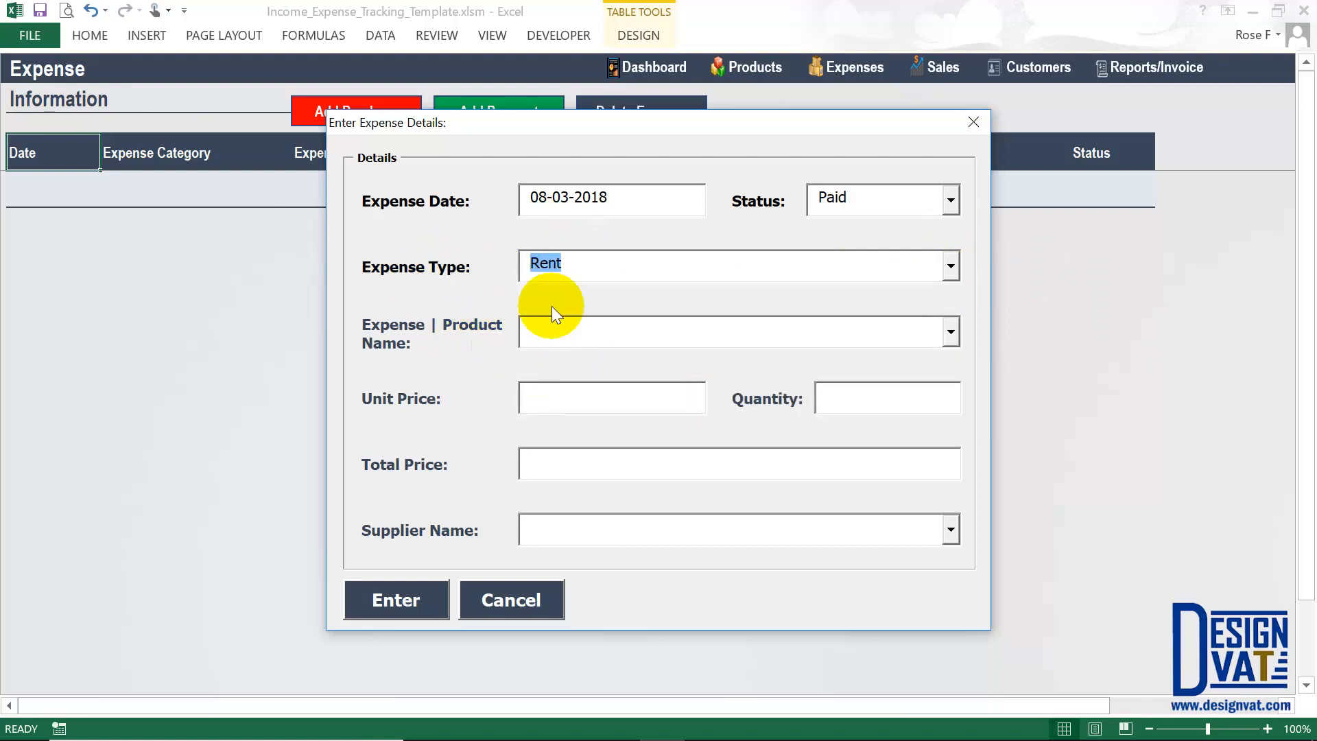
Enter March Office Rent 2018 as the expense name of the rent purchase
{"action": "left_click", "coordinate": [585, 342]}
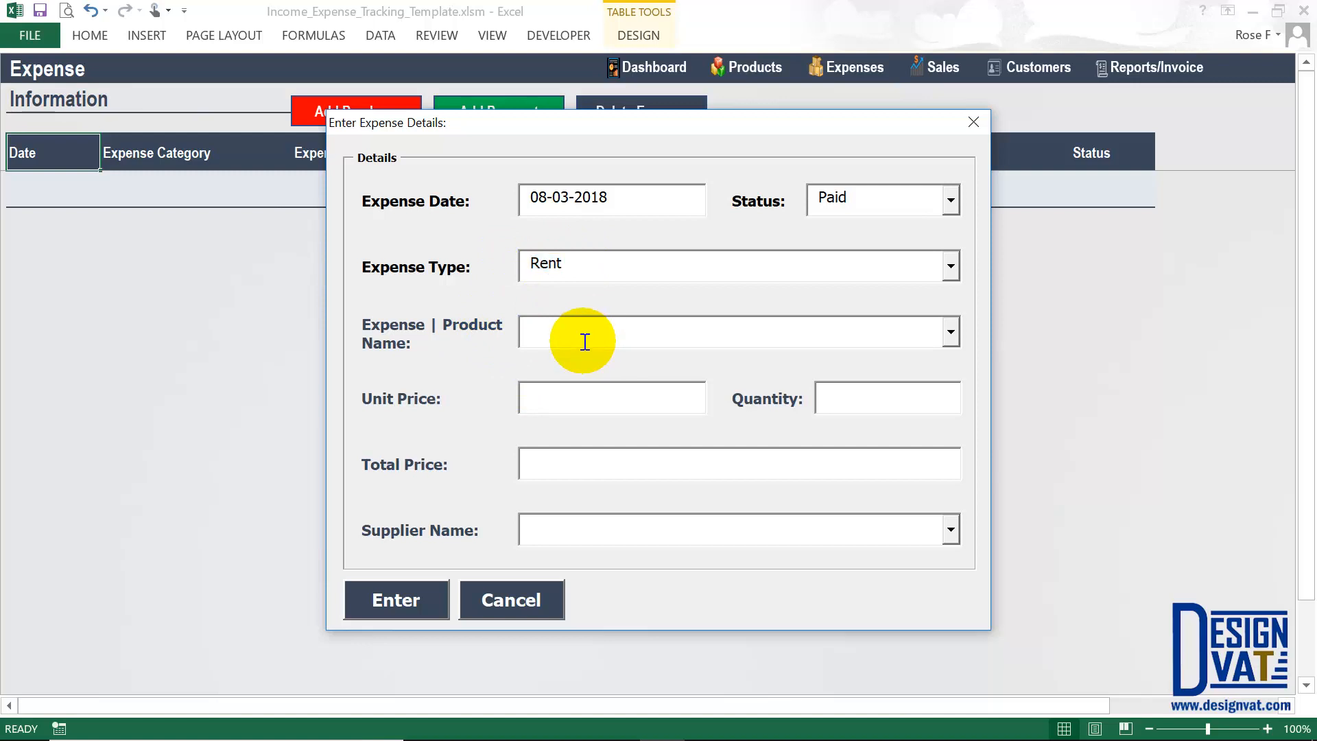
{"action": "type", "text": "March Office "}
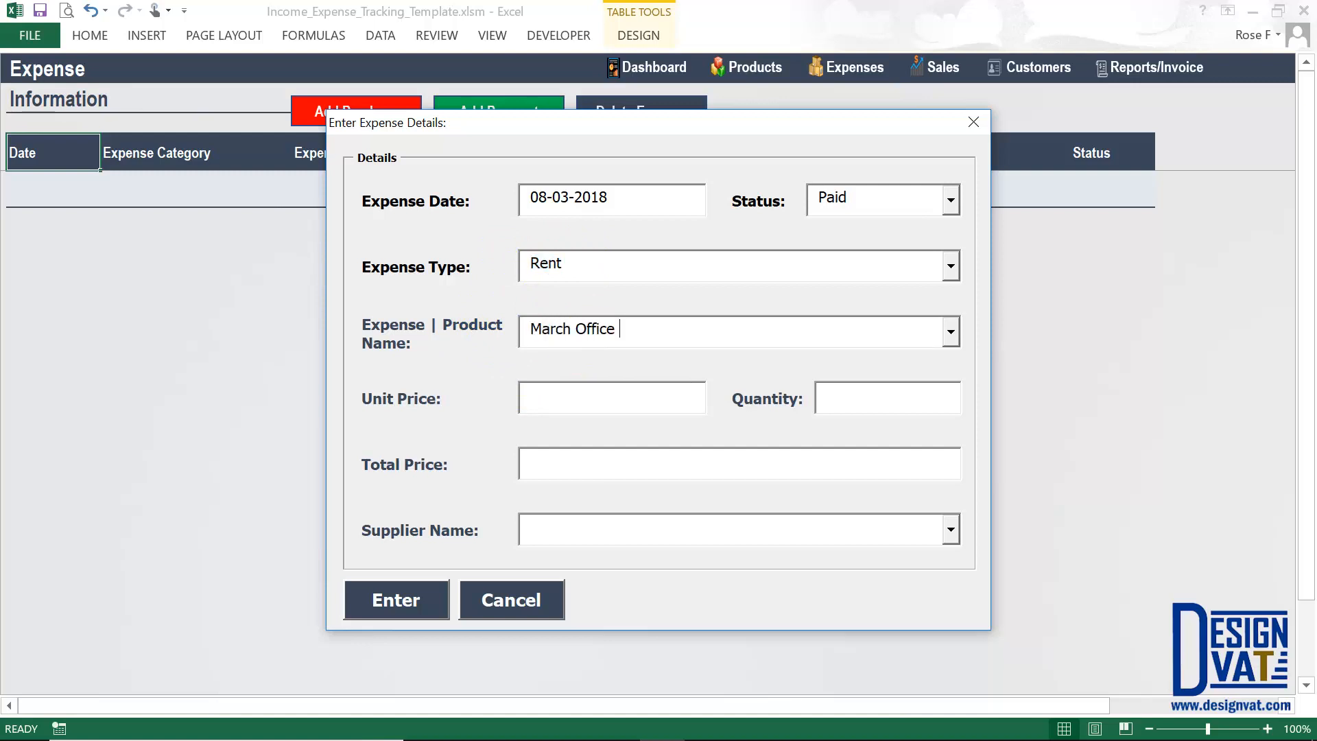
{"action": "type", "text": "Rent 2018"}
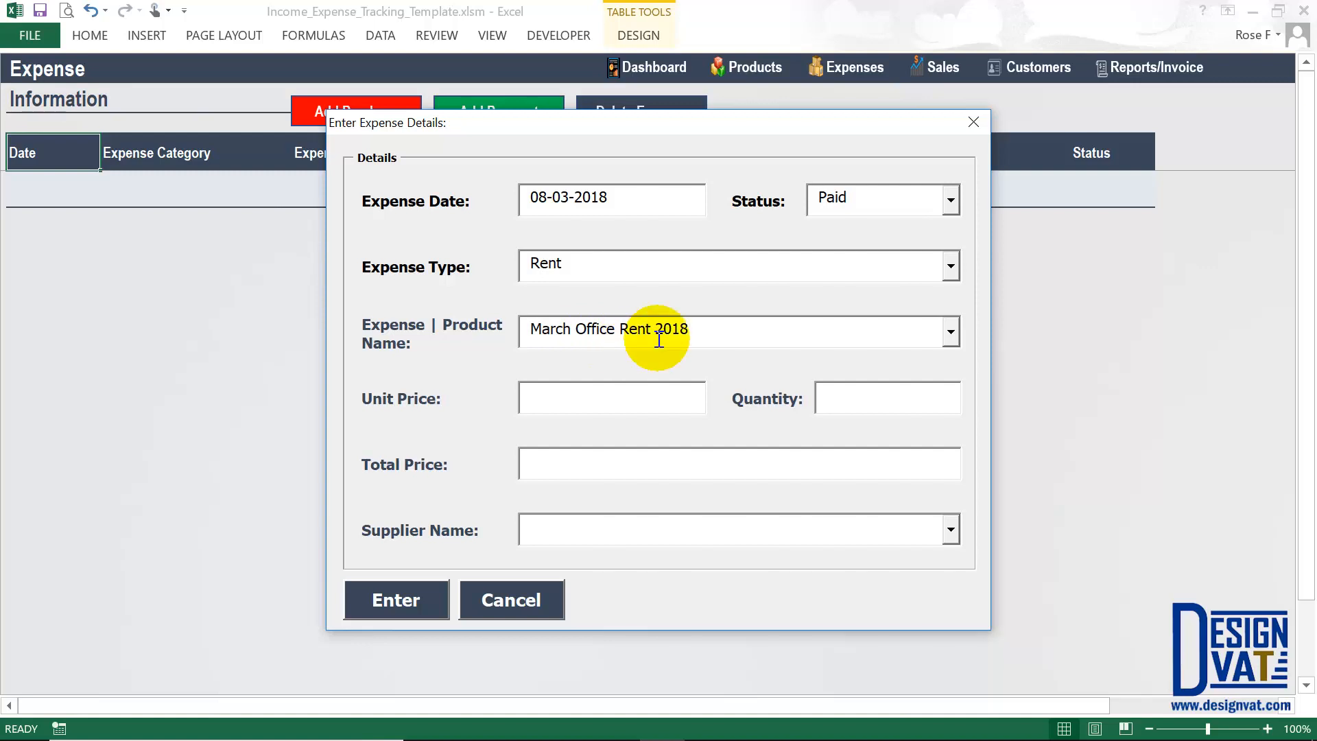
{"action": "left_click_drag", "start_coordinate": [706, 330], "coordinate": [485, 335]}
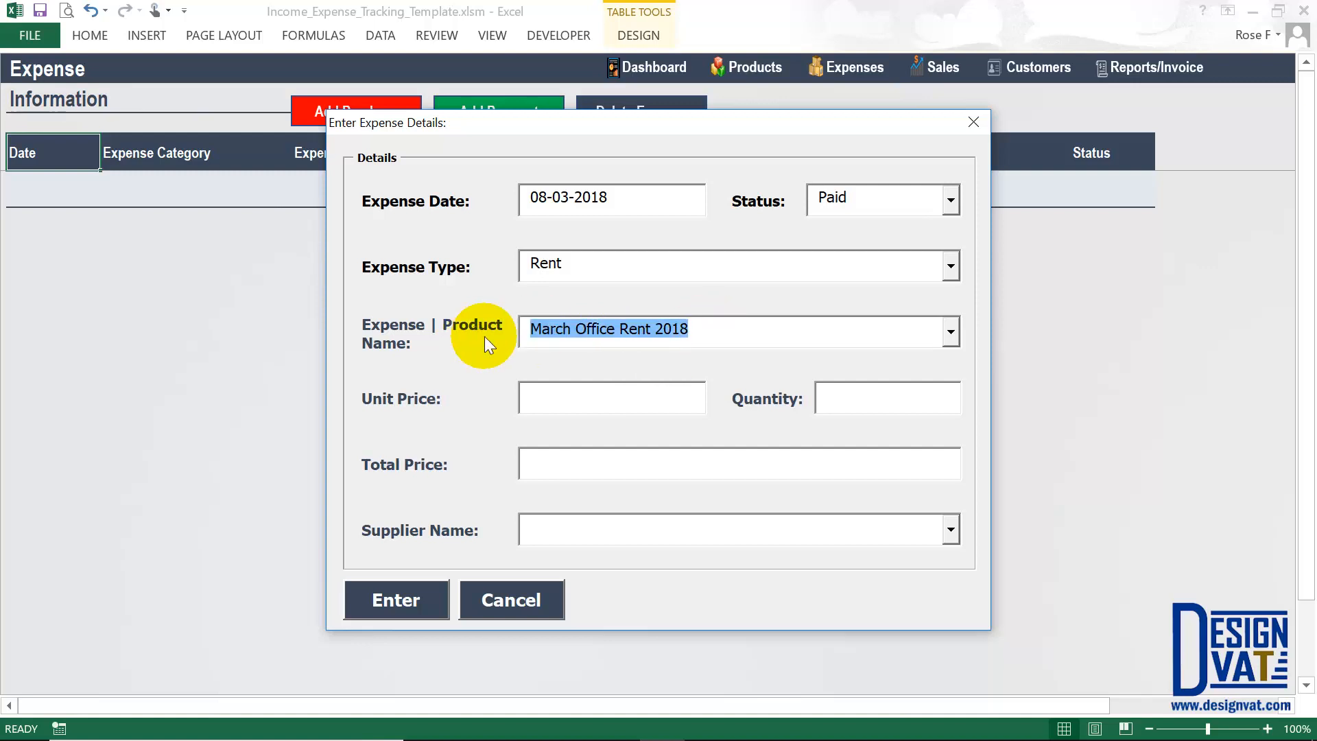
{"action": "left_click", "coordinate": [687, 332]}
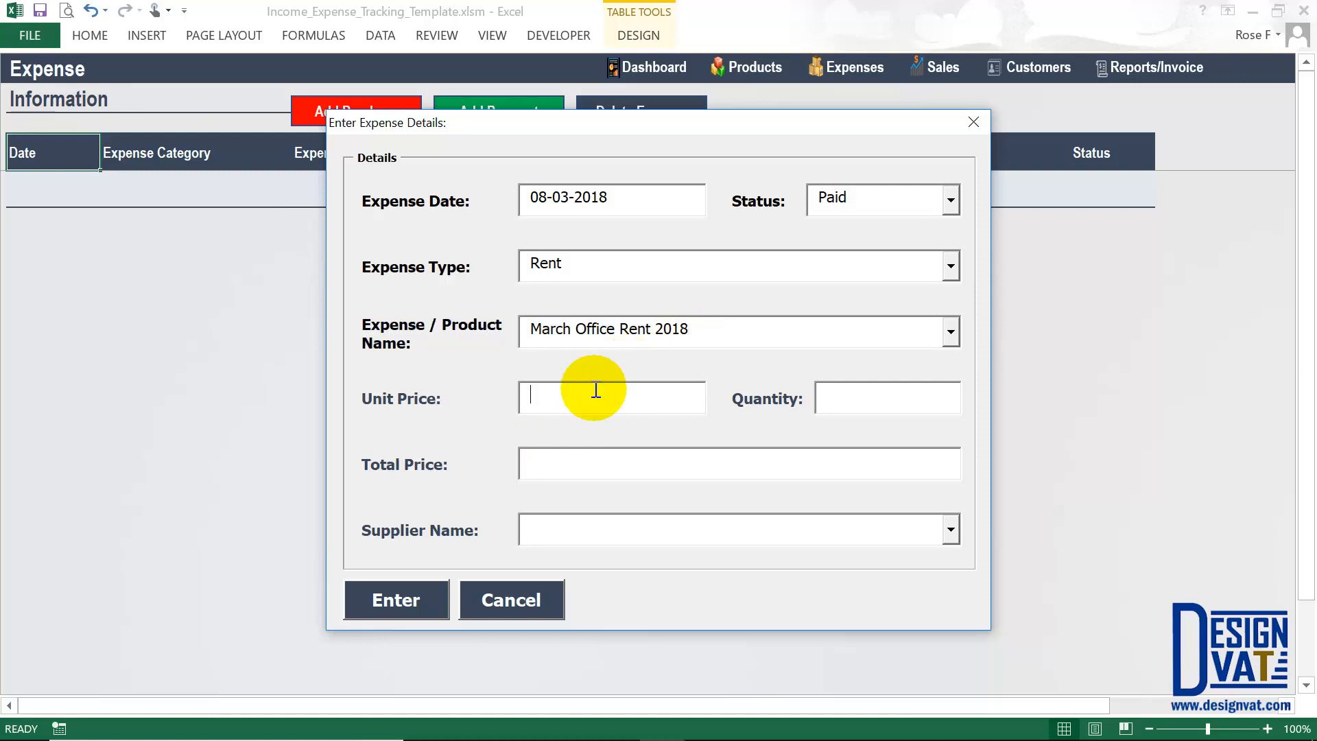
{"action": "left_click", "coordinate": [559, 402]}
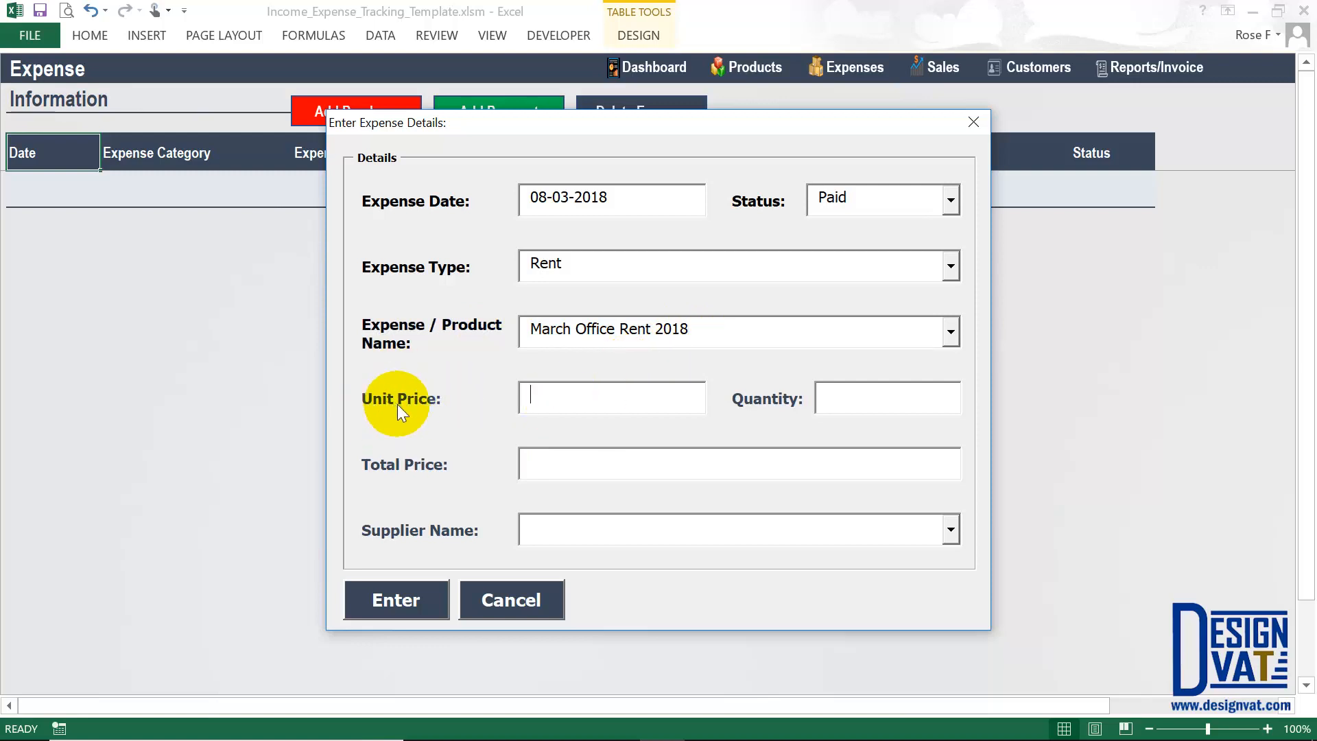
{"action": "left_click_drag", "start_coordinate": [735, 332], "coordinate": [538, 330]}
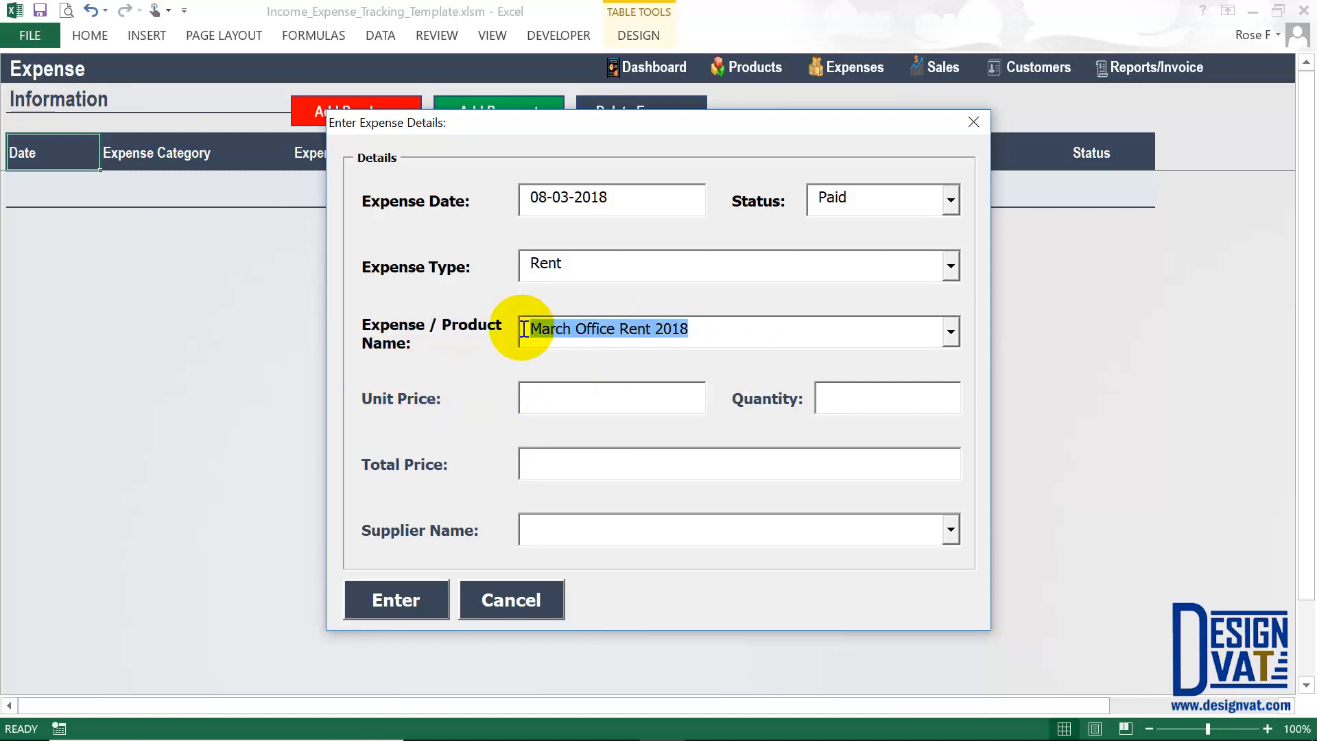
Set the rent purchase's unit price to 50000 and its quantity to 1
{"action": "left_click", "coordinate": [561, 391]}
{"action": "type", "text": "50000"}
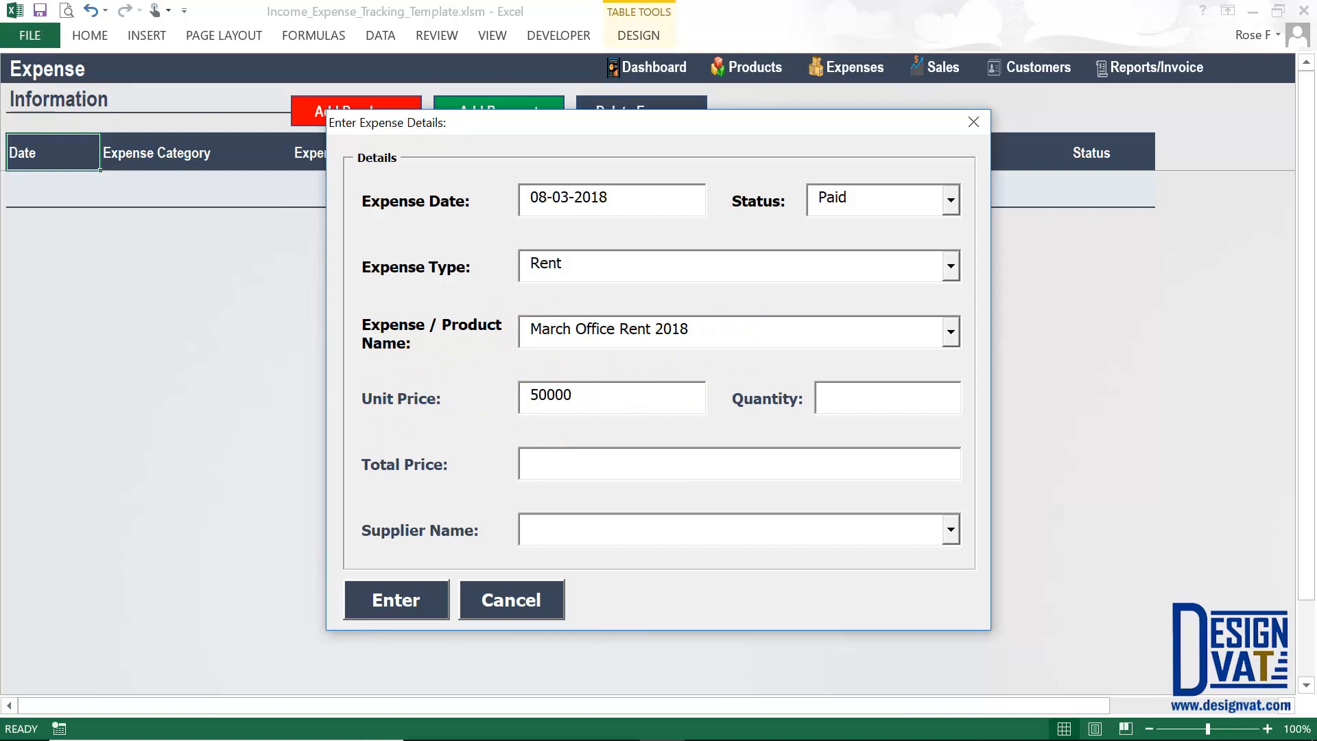
{"action": "key", "text": "Tab"}
{"action": "type", "text": "1"}
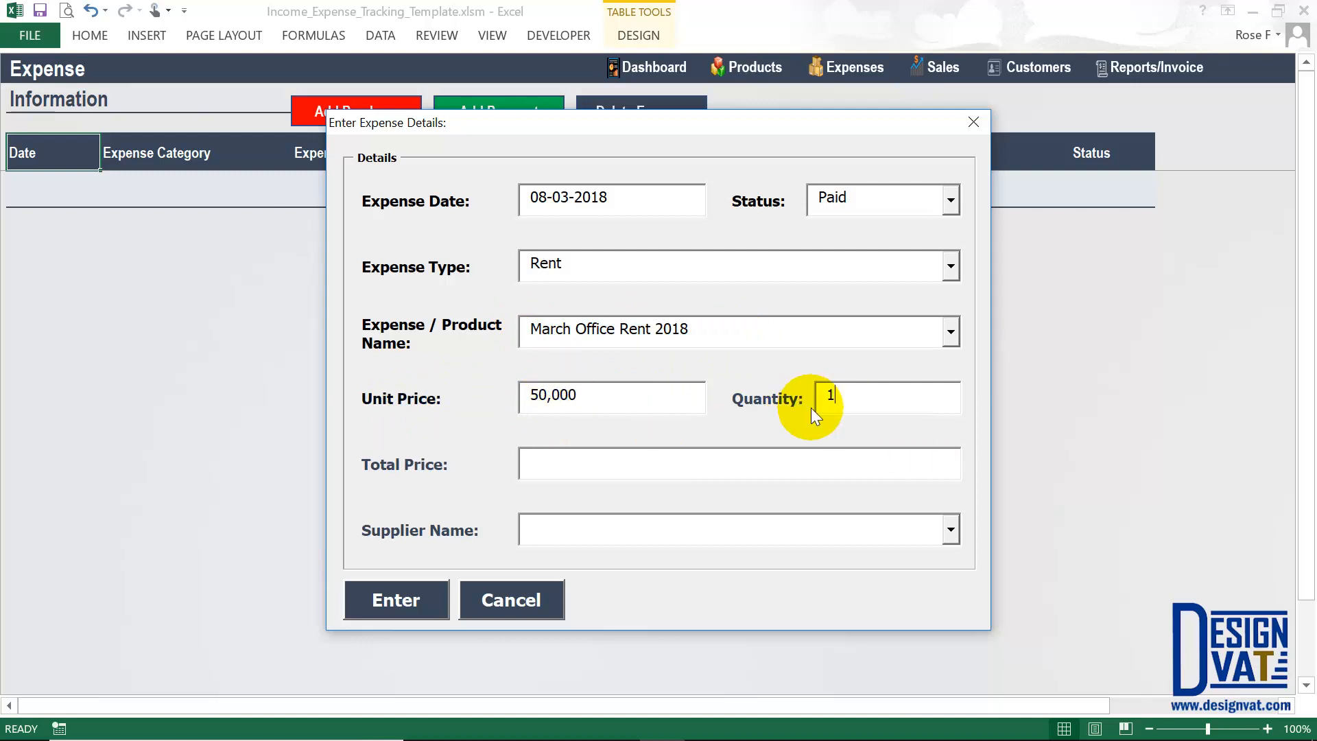
{"action": "key", "text": "Tab"}
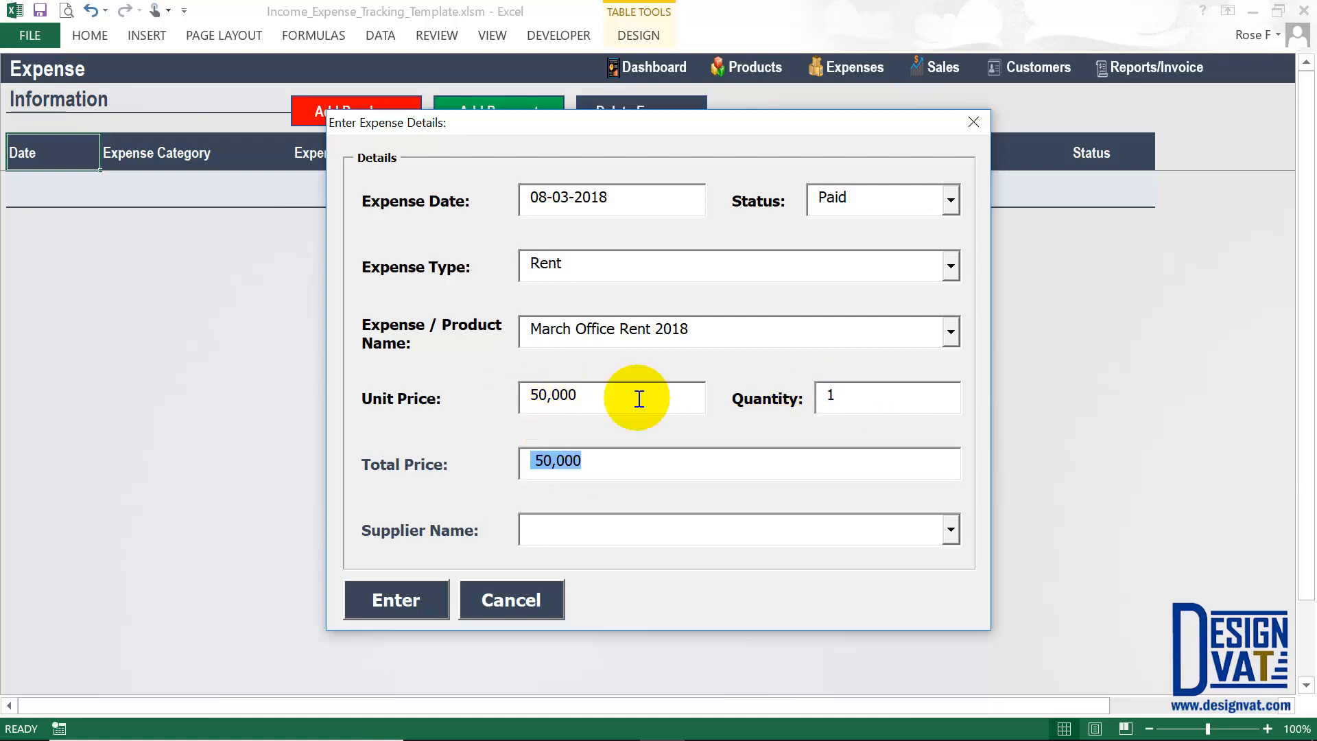
Check the supplier list, leave the supplier name blank and save the rent expense
{"action": "key", "text": "Tab"}
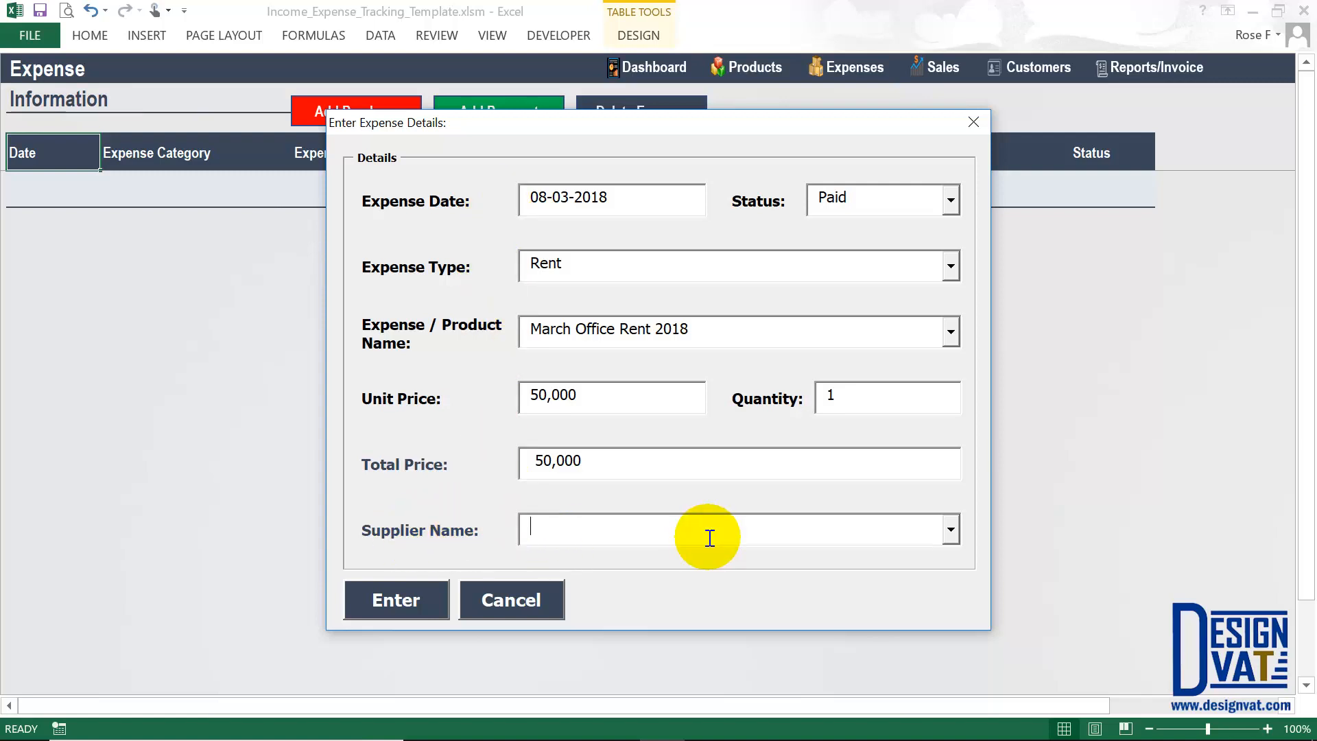
{"action": "left_click", "coordinate": [951, 528]}
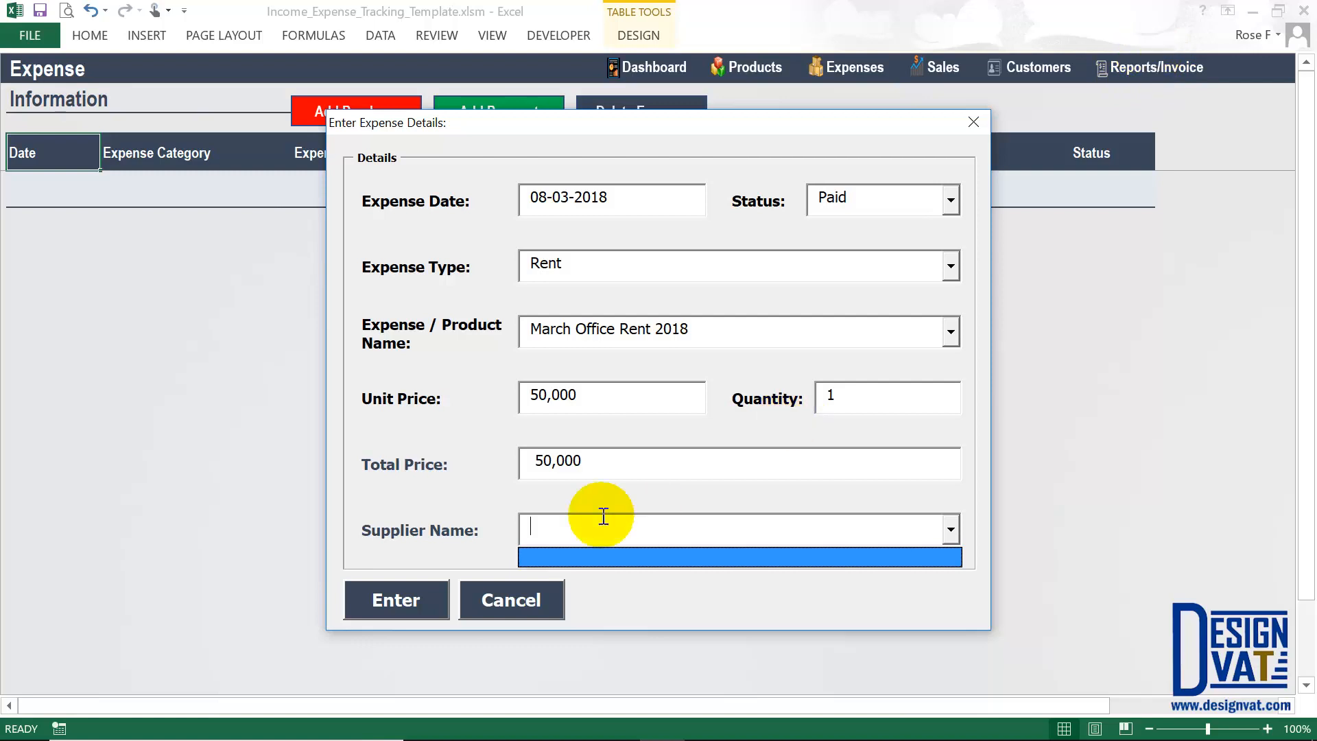
{"action": "left_click", "coordinate": [559, 530]}
{"action": "left_click", "coordinate": [395, 613]}
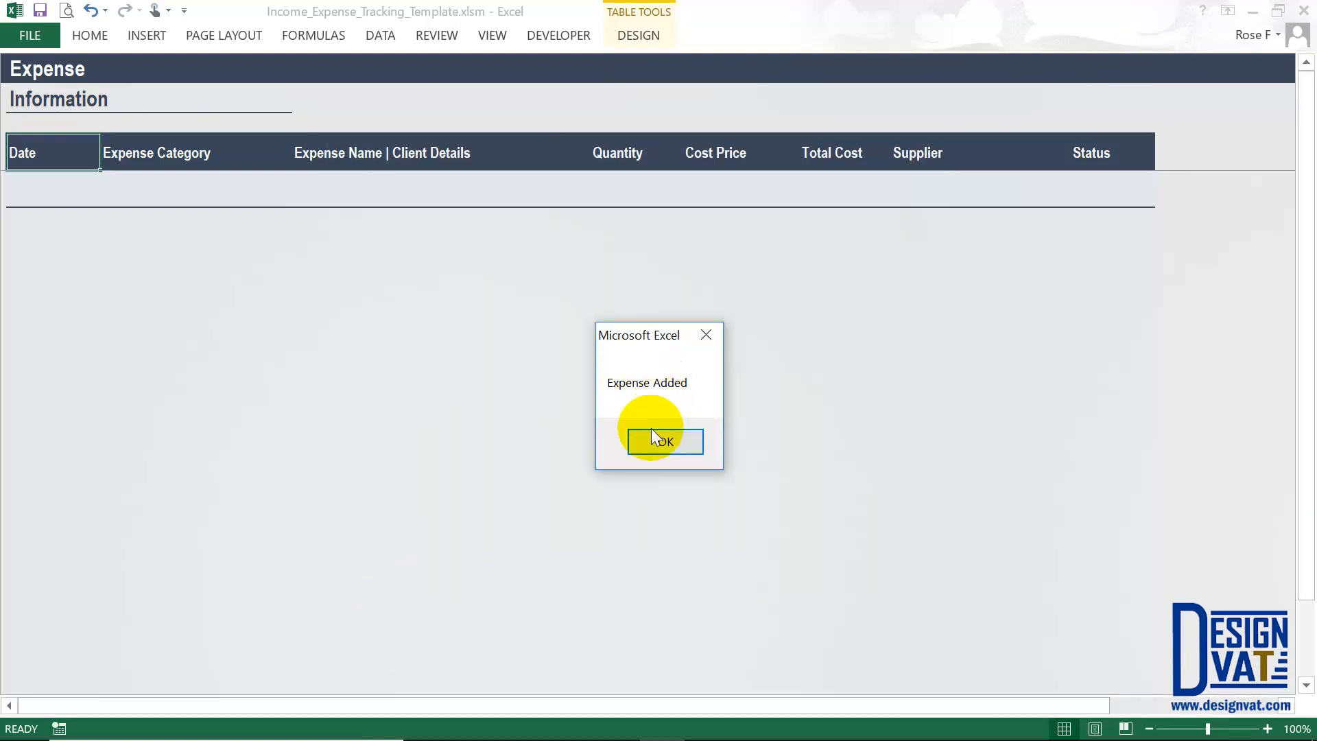
{"action": "left_click", "coordinate": [652, 436]}
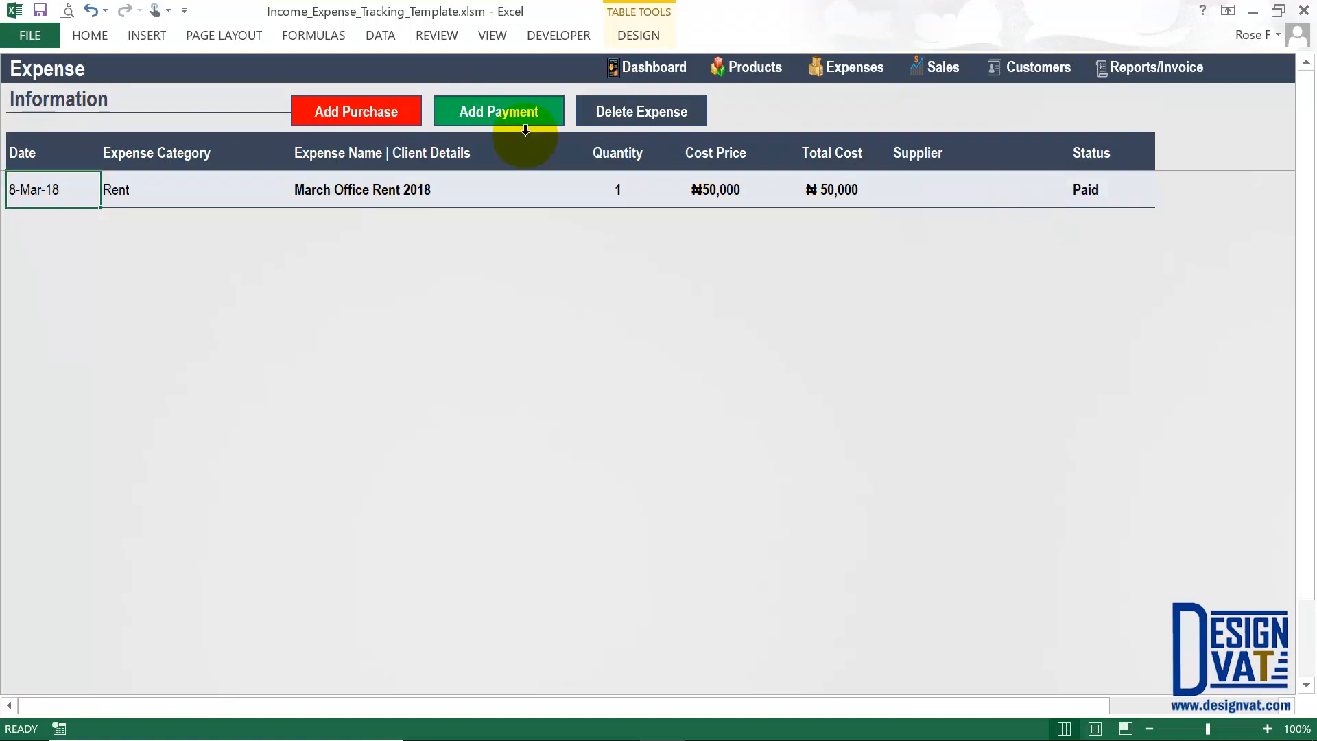
Start a new purchase entry and try 08-03-2019 as its expense date
{"action": "left_click", "coordinate": [381, 110]}
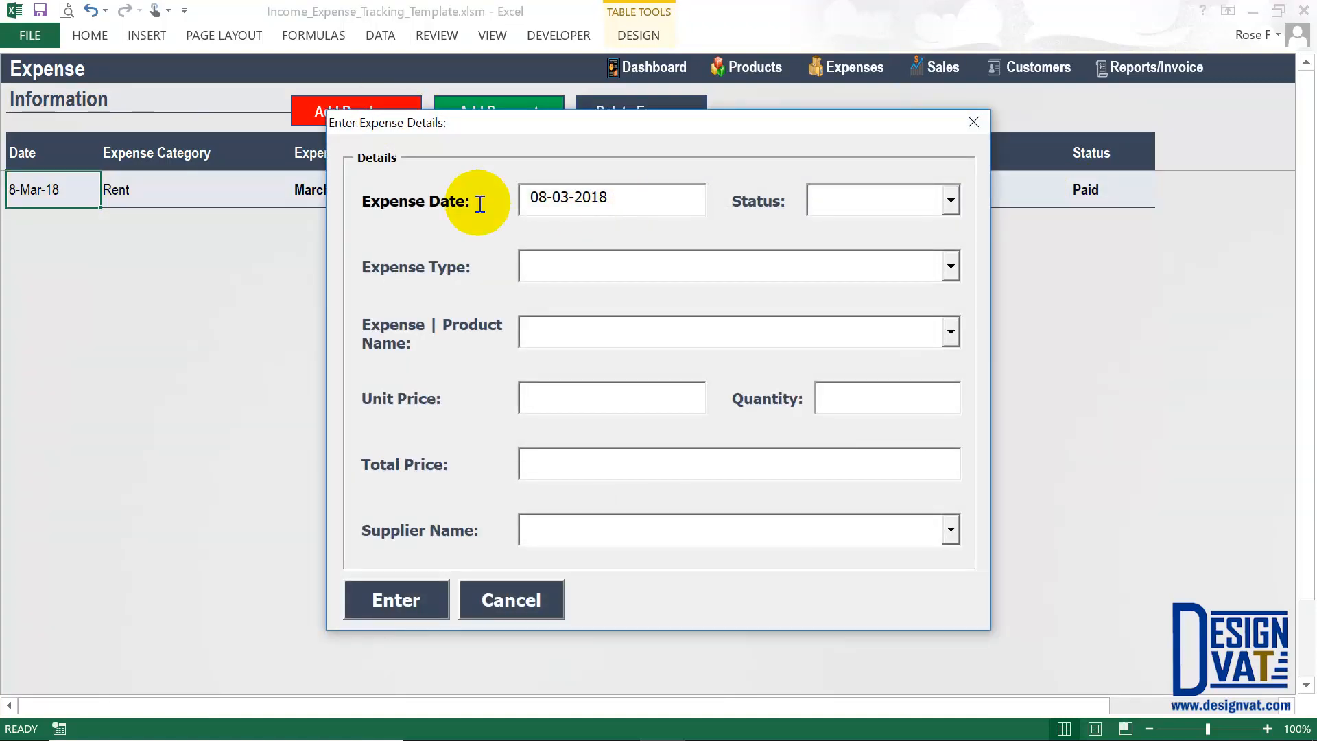
{"action": "left_click_drag", "start_coordinate": [526, 198], "coordinate": [693, 247]}
{"action": "left_click_drag", "start_coordinate": [548, 197], "coordinate": [592, 196]}
{"action": "double_click", "coordinate": [592, 197]}
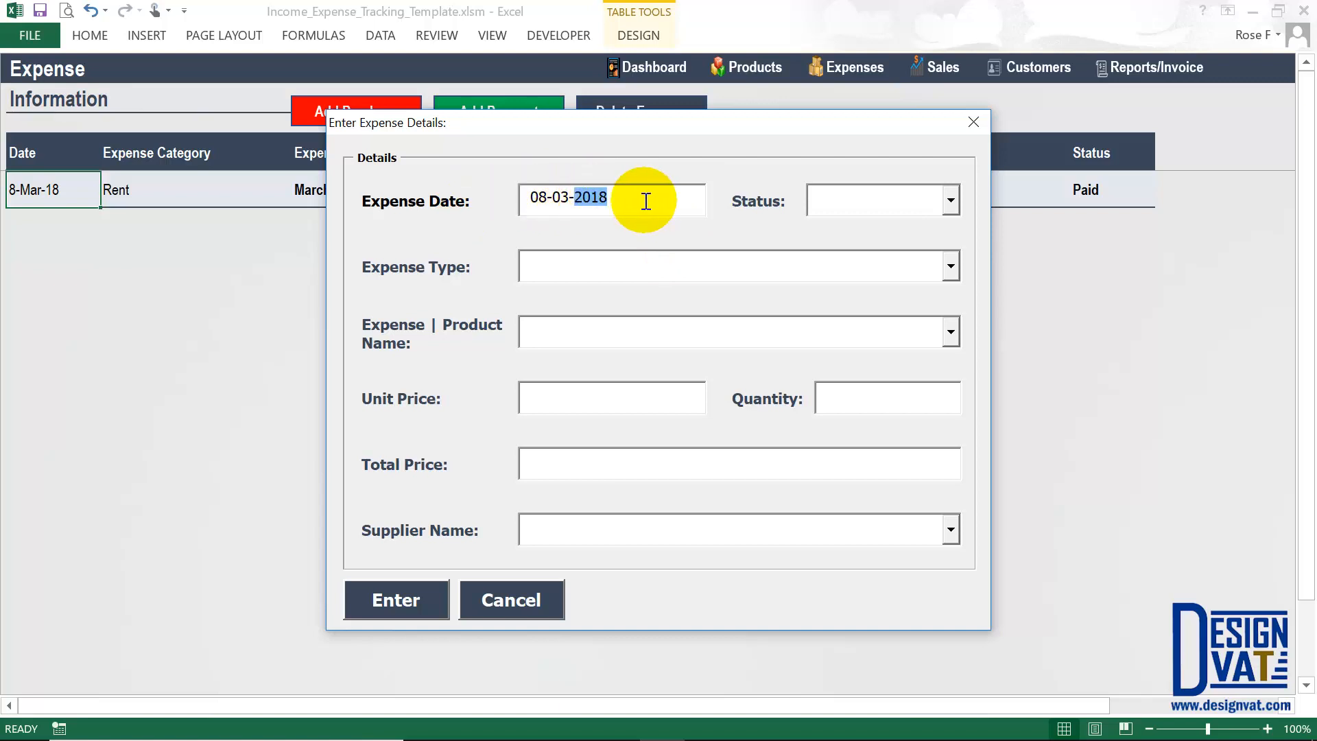
{"action": "left_click", "coordinate": [604, 199]}
{"action": "key", "text": "BackSpace"}
{"action": "type", "text": "9"}
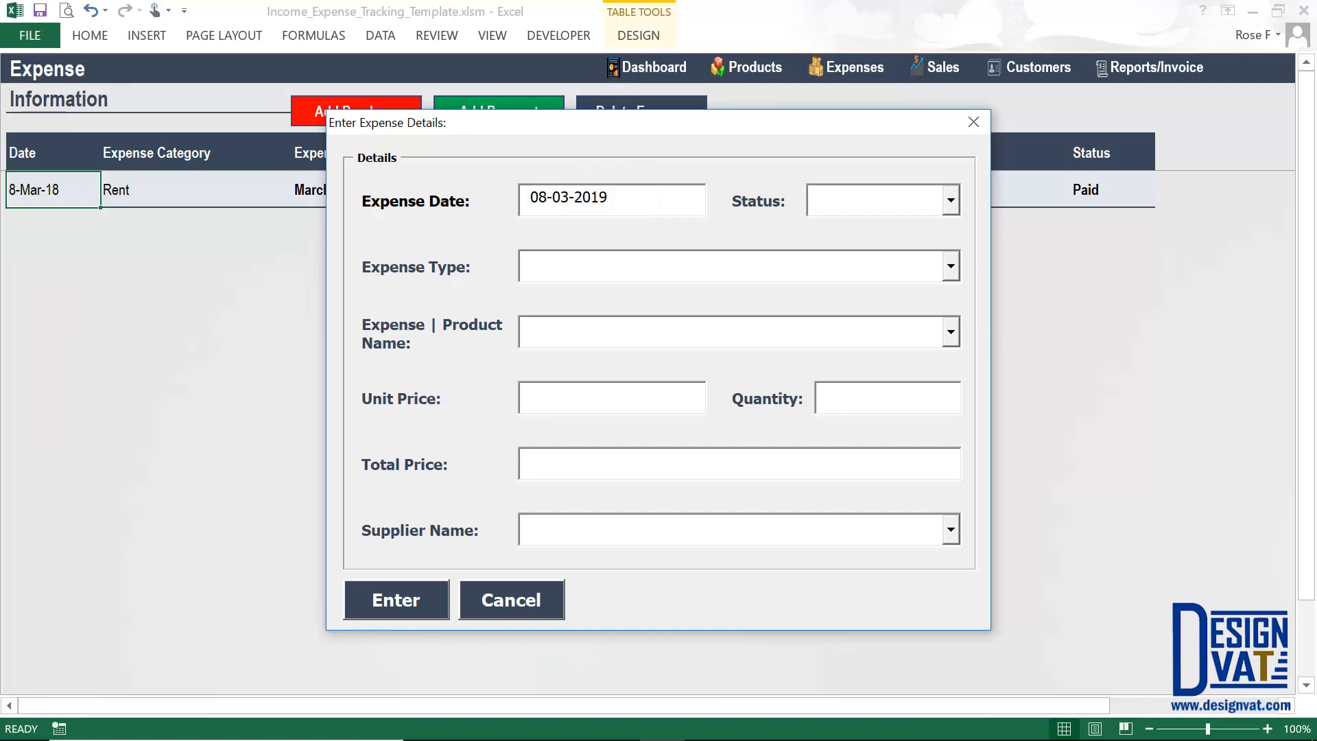
{"action": "key", "text": "Tab"}
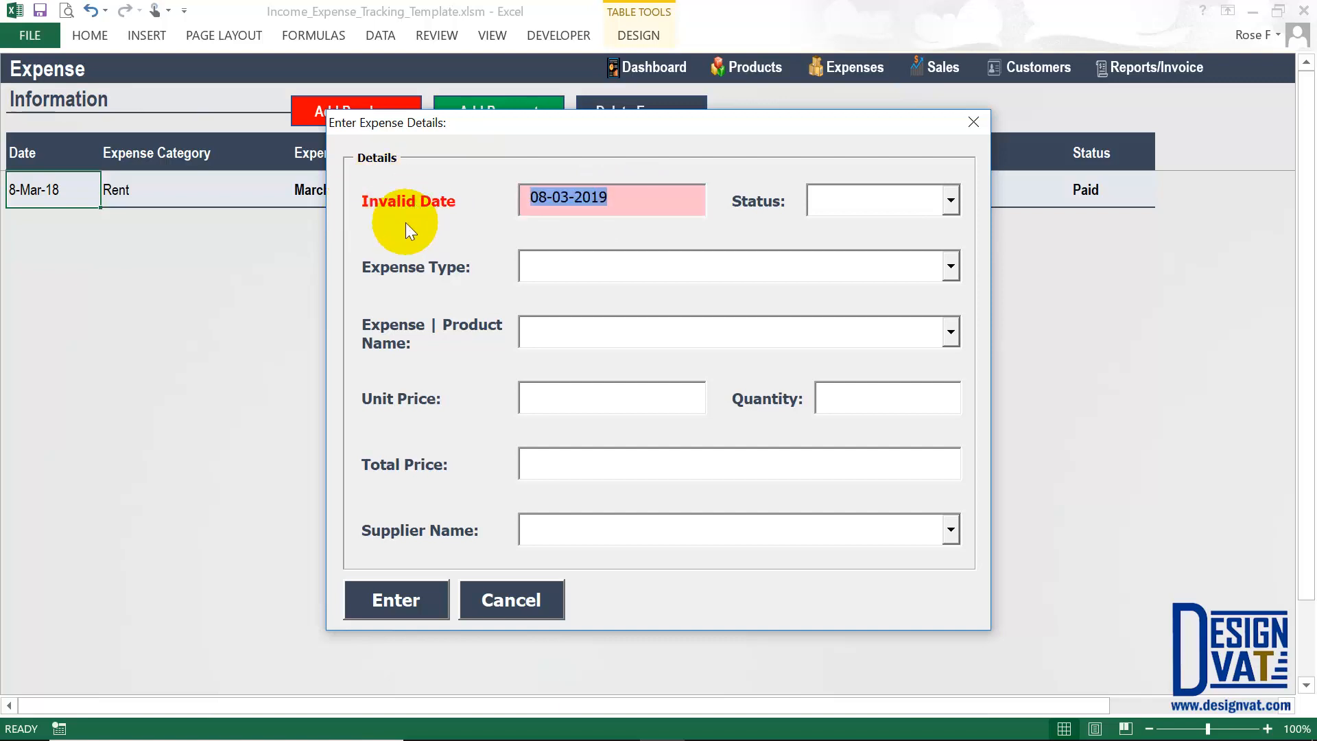
Set the new purchase's expense date back to 08-03-2018
{"action": "left_click", "coordinate": [627, 196]}
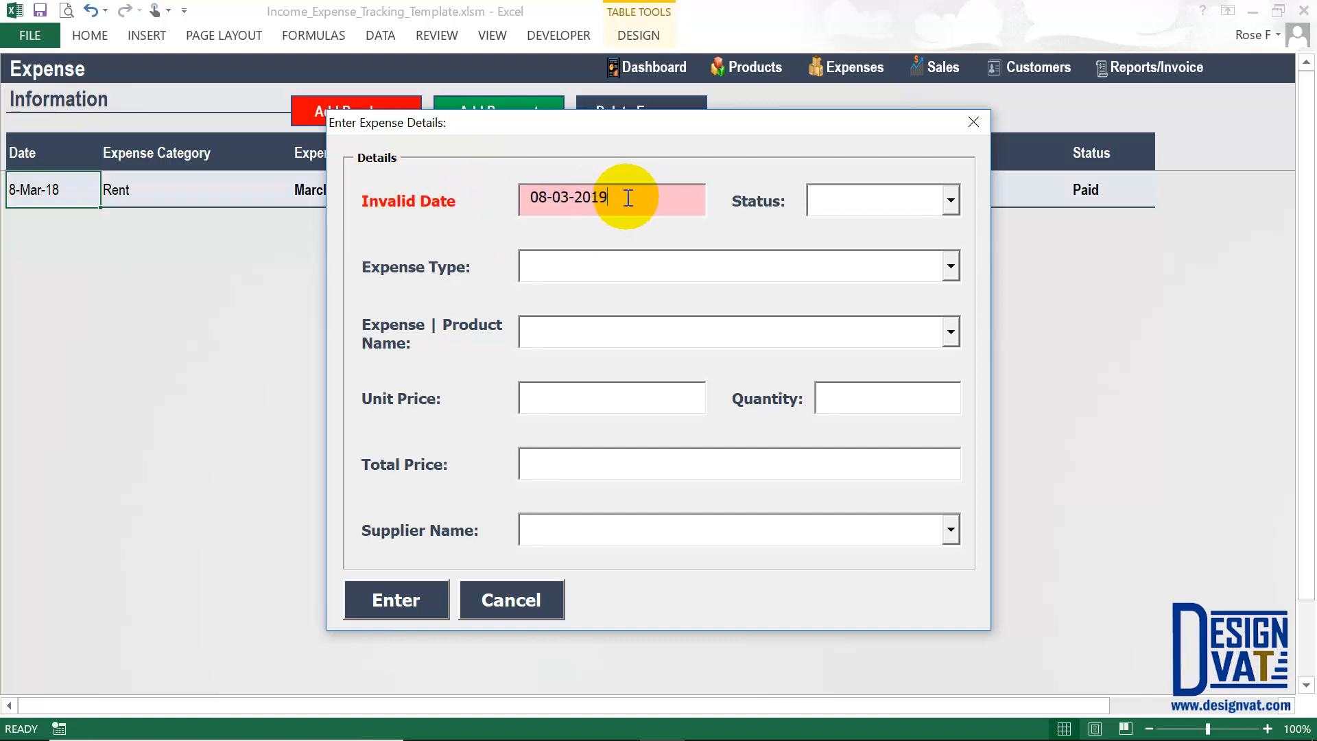
{"action": "key", "text": "BackSpace"}
{"action": "type", "text": "8"}
{"action": "key", "text": "Tab"}
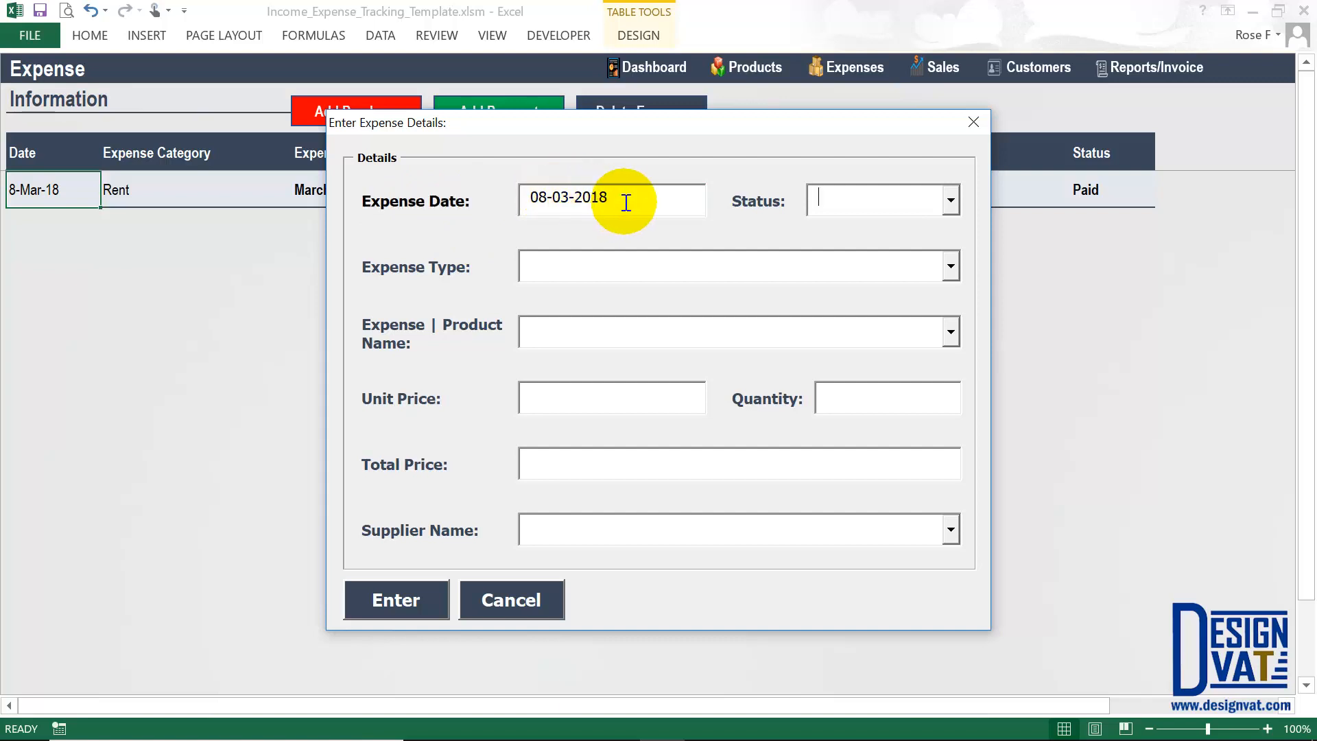
Test the expense date with 08-03-2017 and 08-03-2019, and restore it to 08-03-2018
{"action": "key", "text": "BackSpace"}
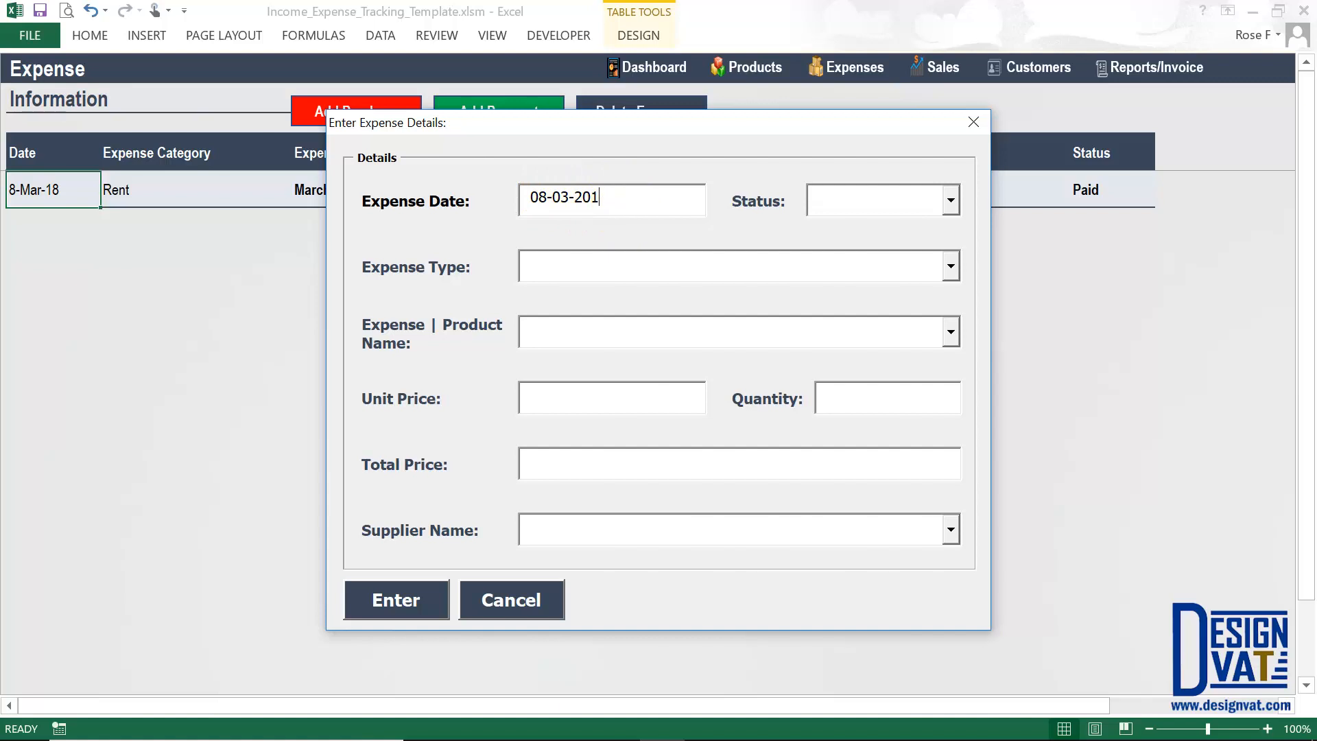
{"action": "type", "text": "7"}
{"action": "left_click", "coordinate": [613, 201]}
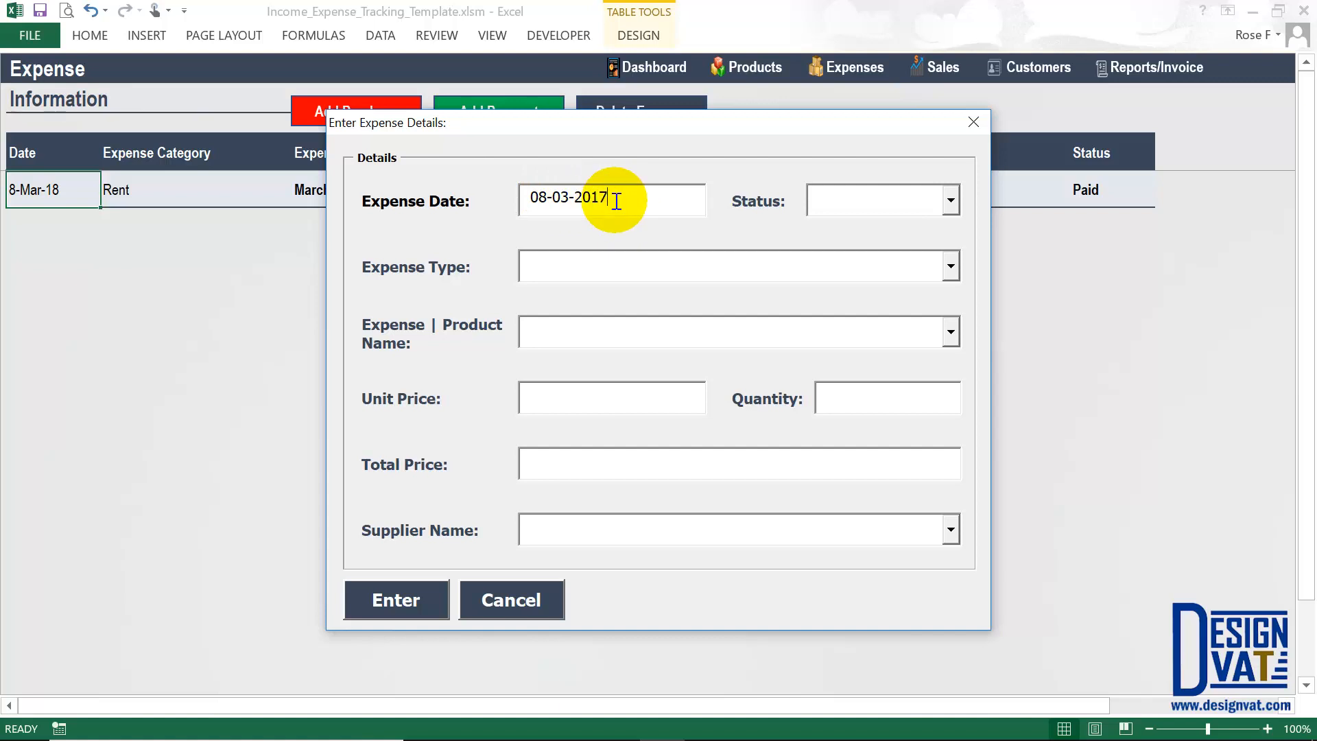
{"action": "key", "text": "BackSpace"}
{"action": "type", "text": "9"}
{"action": "key", "text": "Tab"}
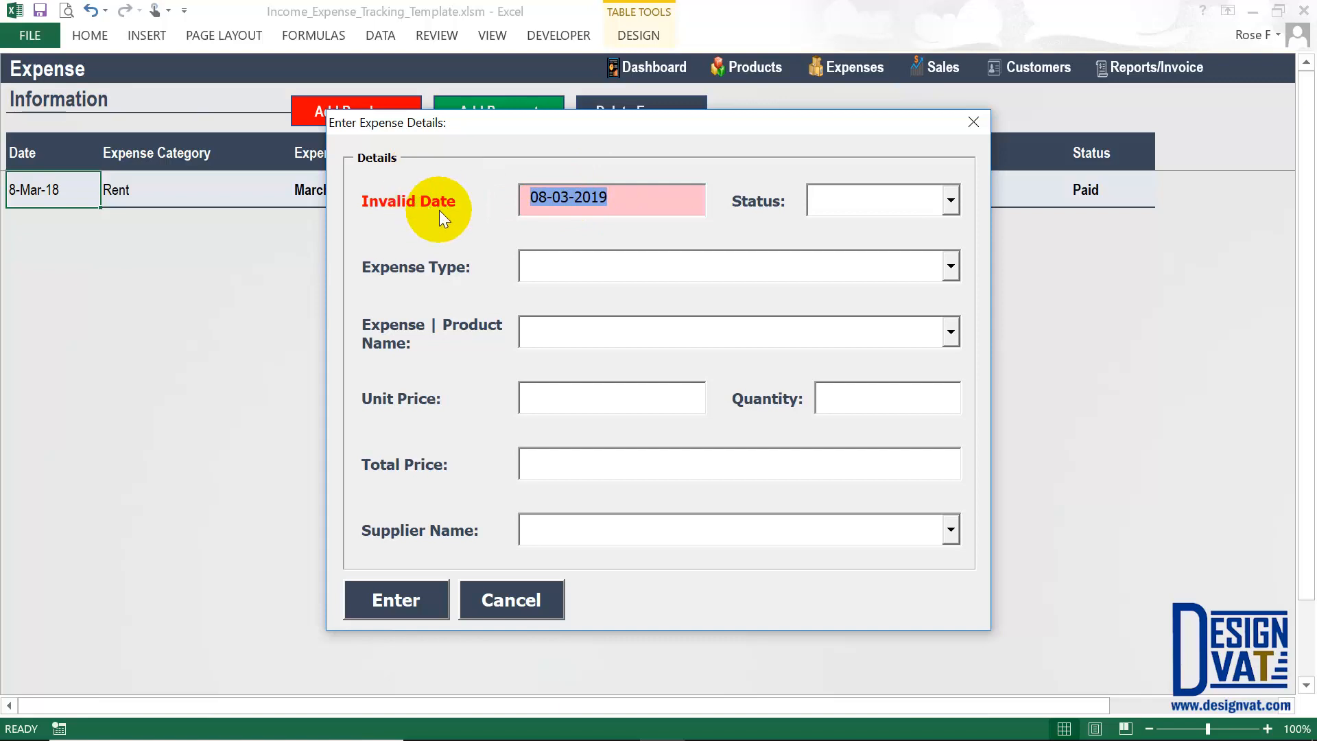
{"action": "left_click", "coordinate": [627, 206]}
{"action": "key", "text": "BackSpace"}
{"action": "type", "text": "8"}
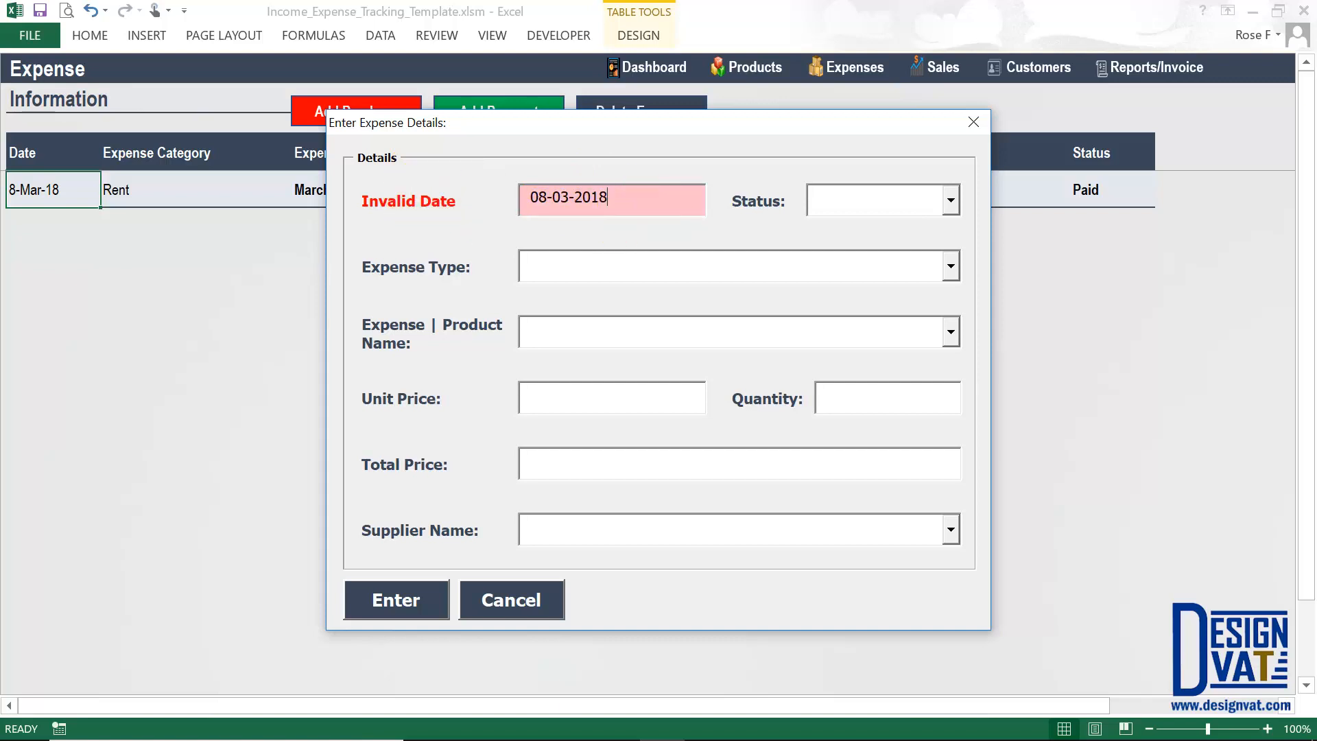
{"action": "key", "text": "Tab"}
{"action": "left_click_drag", "start_coordinate": [626, 203], "coordinate": [48, 195]}
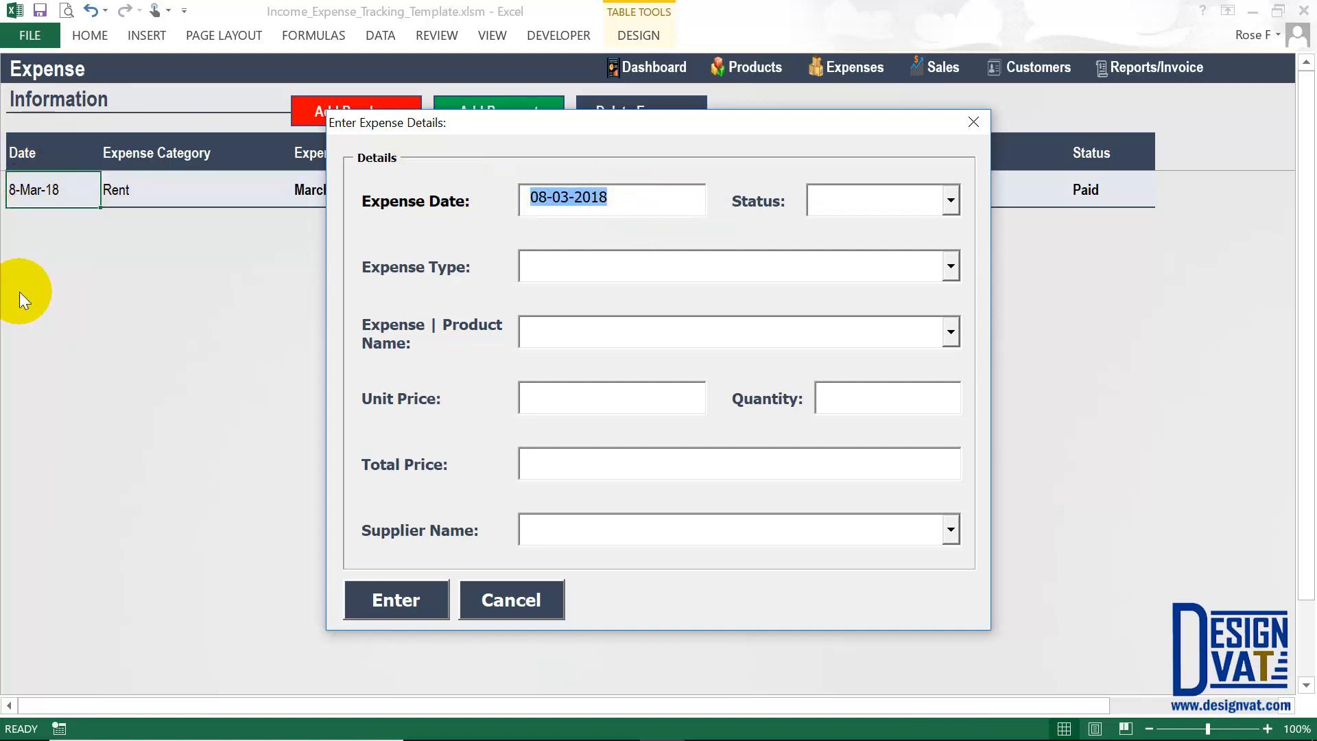
Set the purchase's status to Paid and choose Advertising | Marketing as the expense type
{"action": "left_click", "coordinate": [950, 201]}
{"action": "left_click", "coordinate": [870, 226]}
{"action": "left_click", "coordinate": [949, 265]}
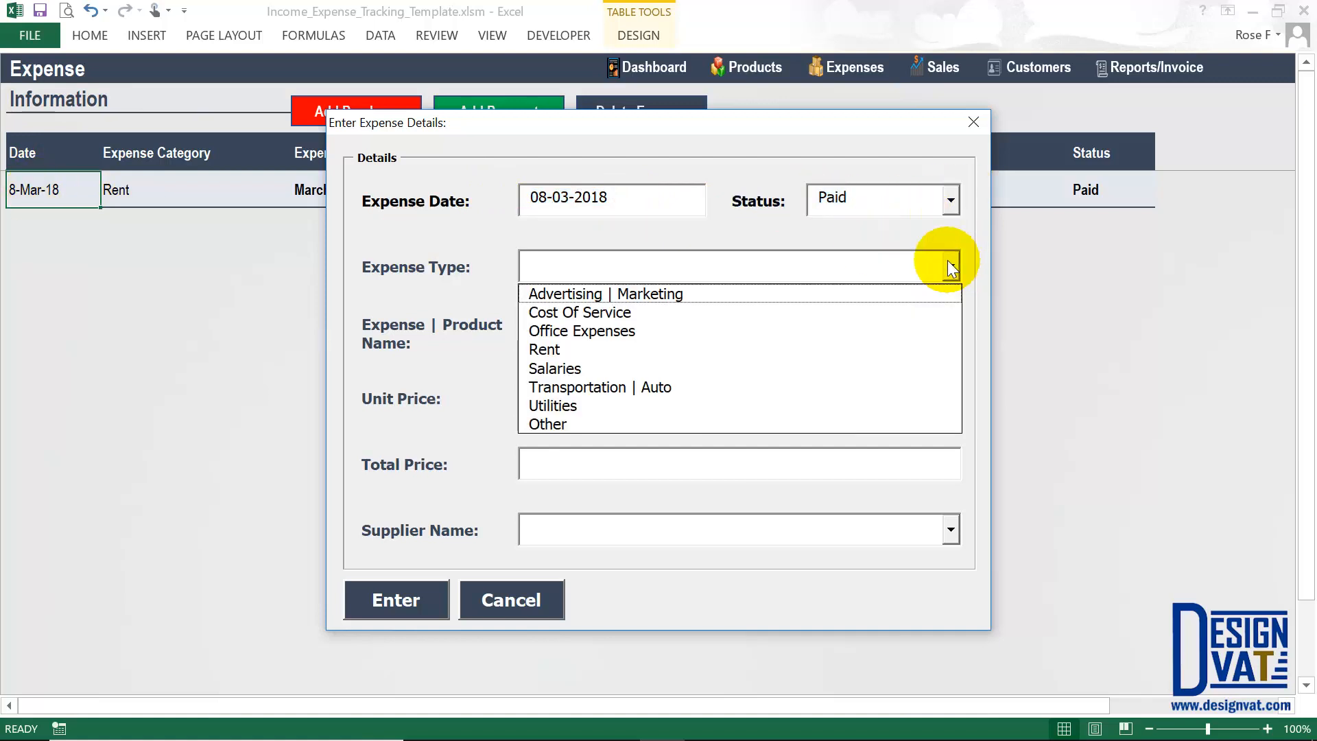
{"action": "left_click", "coordinate": [664, 293]}
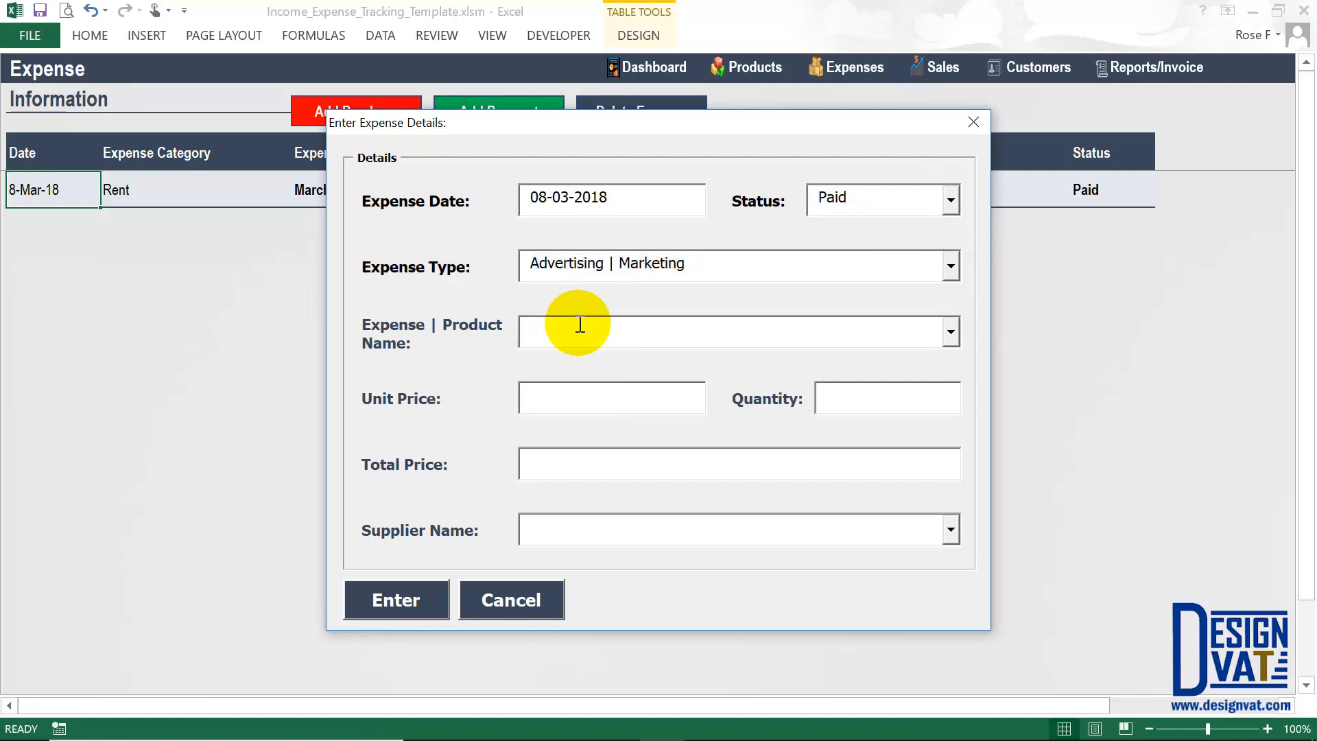
{"action": "left_click_drag", "start_coordinate": [669, 265], "coordinate": [471, 257]}
Enter Facebook Campaign - Accounting Template as the expense name of the marketing purchase
{"action": "left_click", "coordinate": [544, 333]}
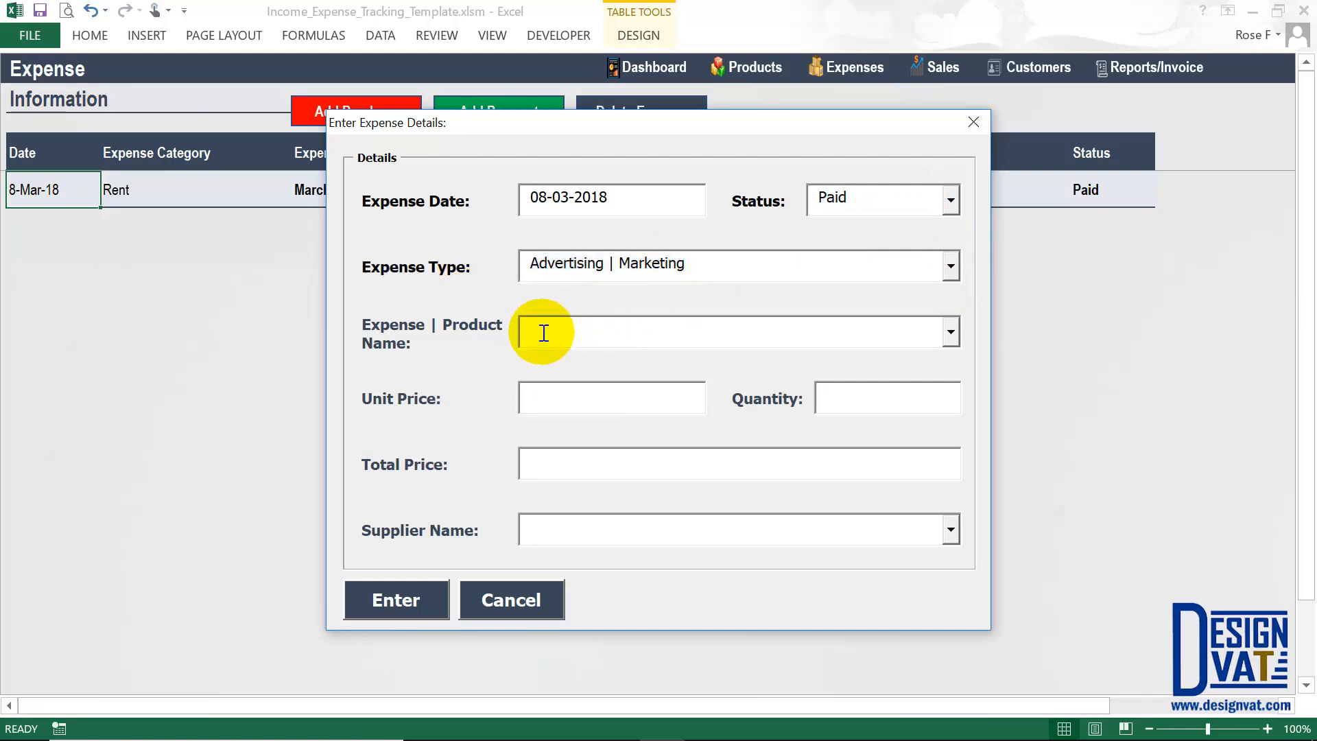
{"action": "type", "text": "Facebook Cam"}
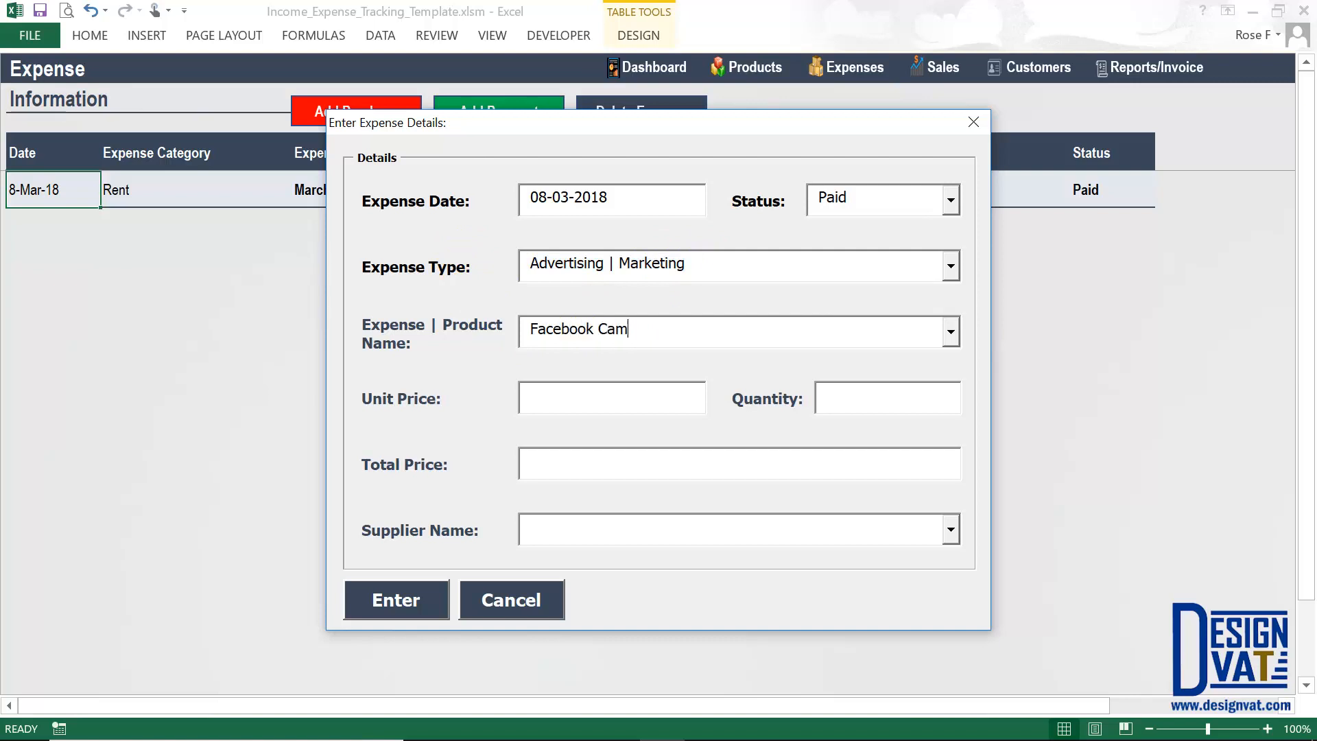
{"action": "type", "text": "paign - Accounting Template"}
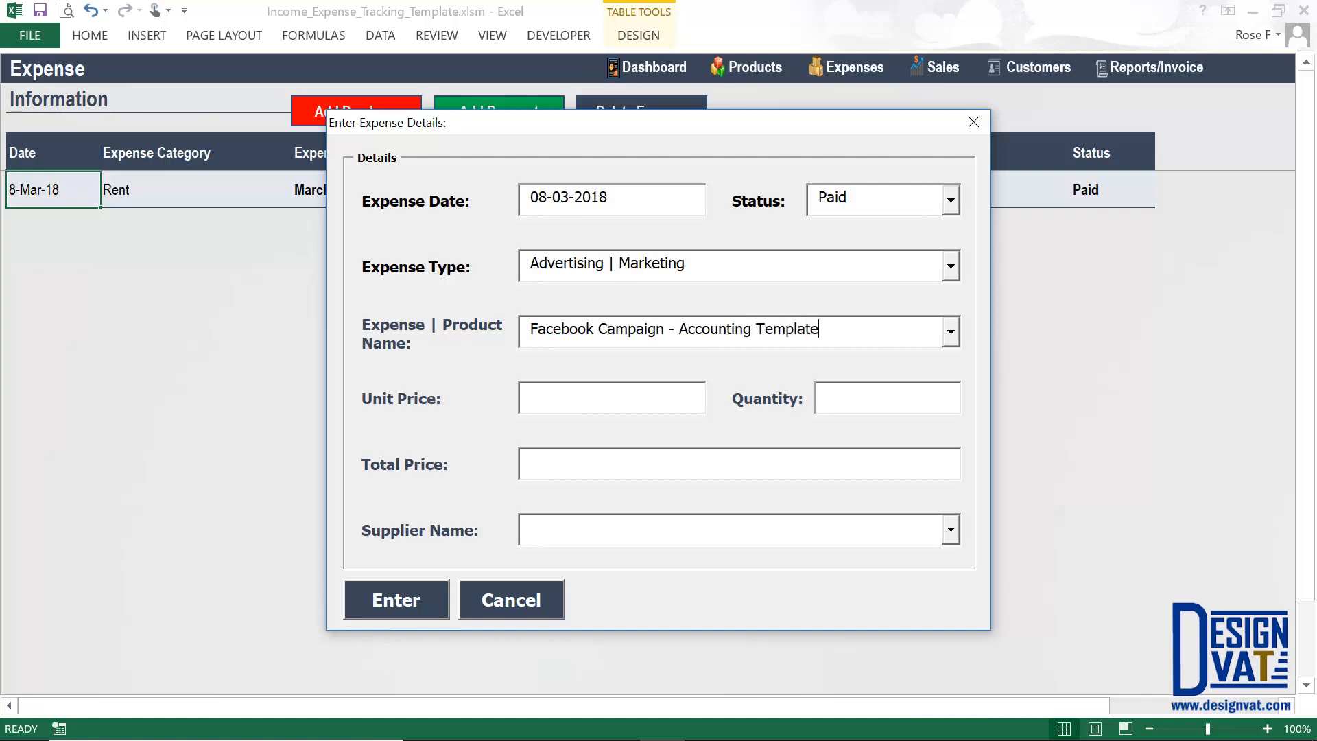
Set the Facebook campaign's unit price to 20000 and its quantity to 1
{"action": "left_click", "coordinate": [549, 385]}
{"action": "type", "text": "20000"}
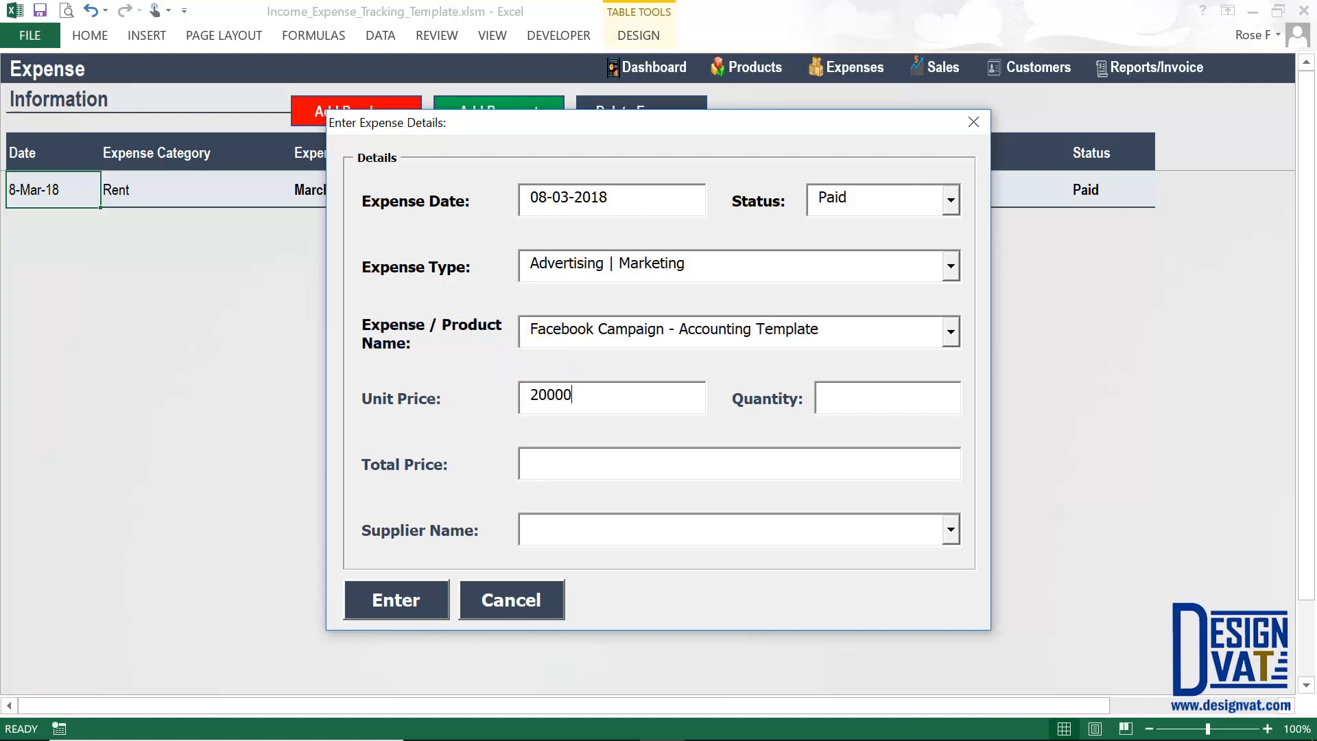
{"action": "key", "text": "Tab"}
{"action": "key", "text": "Tab"}
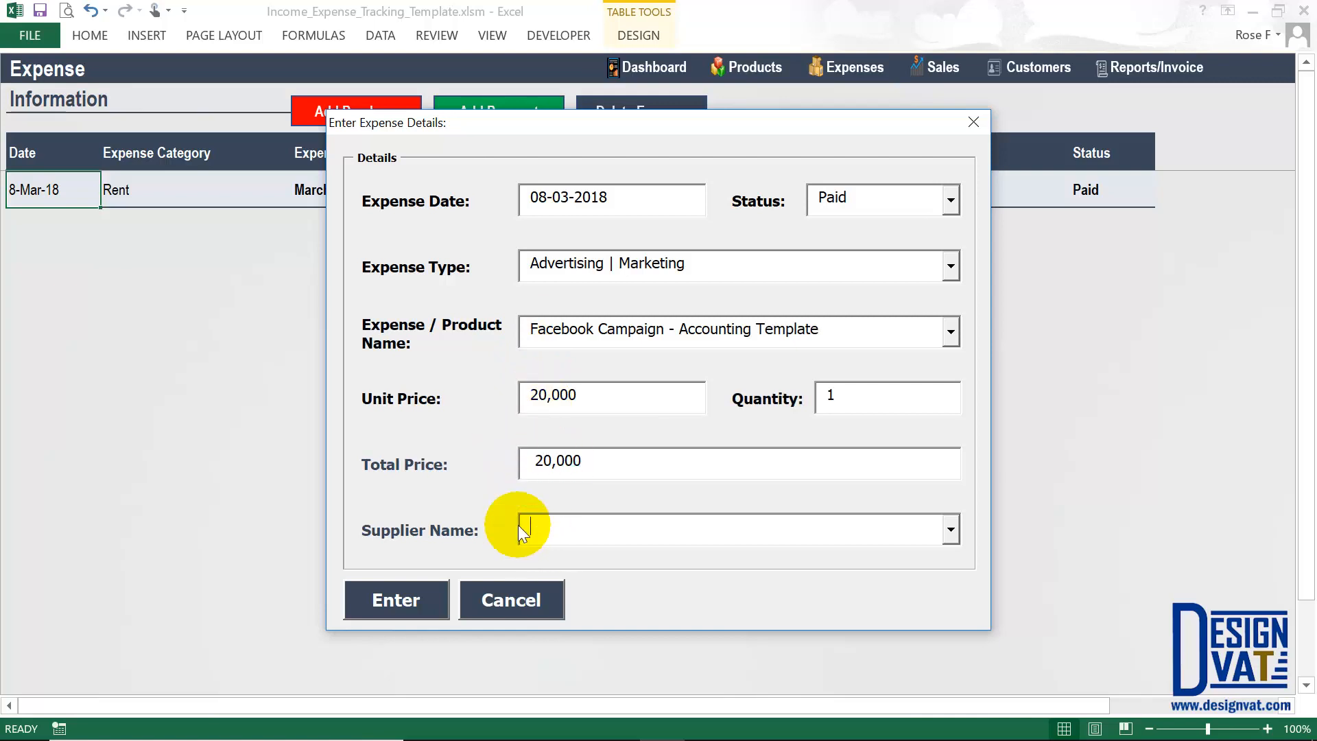
Save the Facebook campaign expense without a supplier and review the rent and marketing rows in the expense table
{"action": "left_click", "coordinate": [396, 600]}
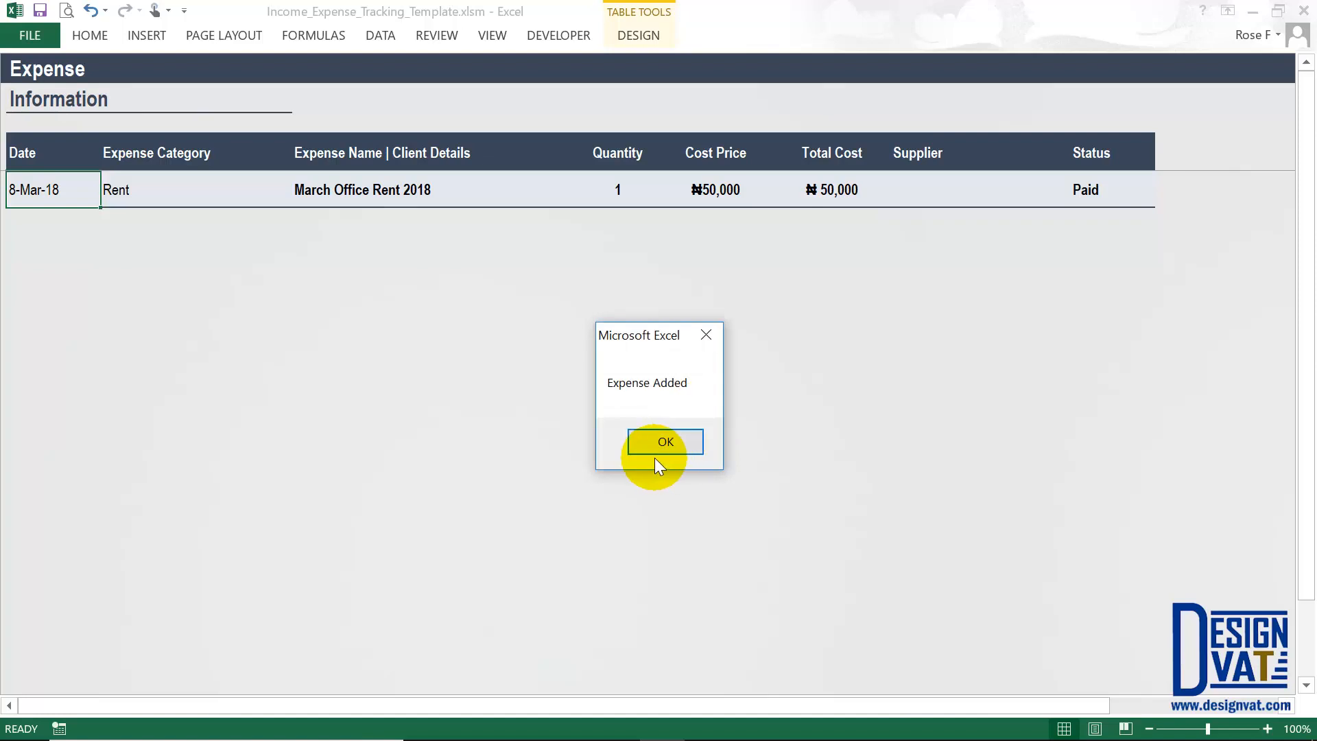
{"action": "left_click", "coordinate": [666, 440]}
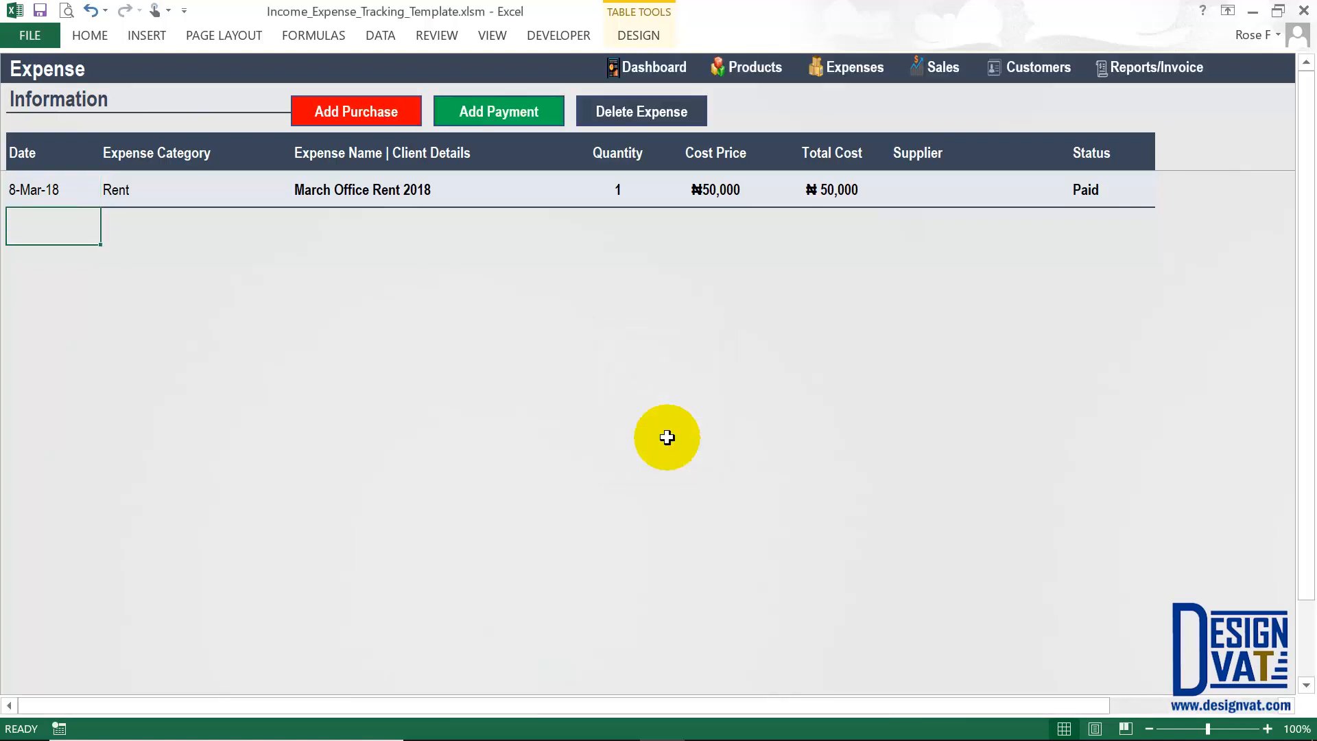
{"action": "left_click", "coordinate": [360, 187]}
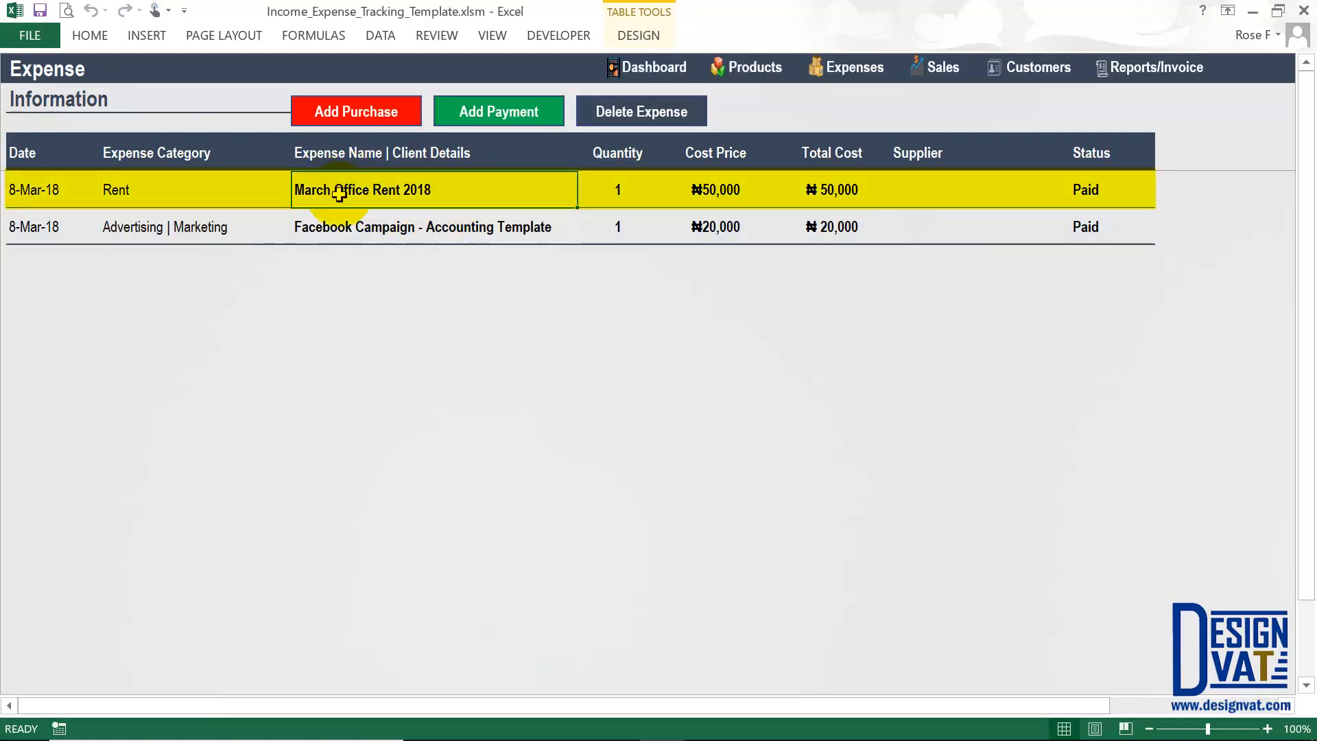
{"action": "left_click", "coordinate": [329, 227]}
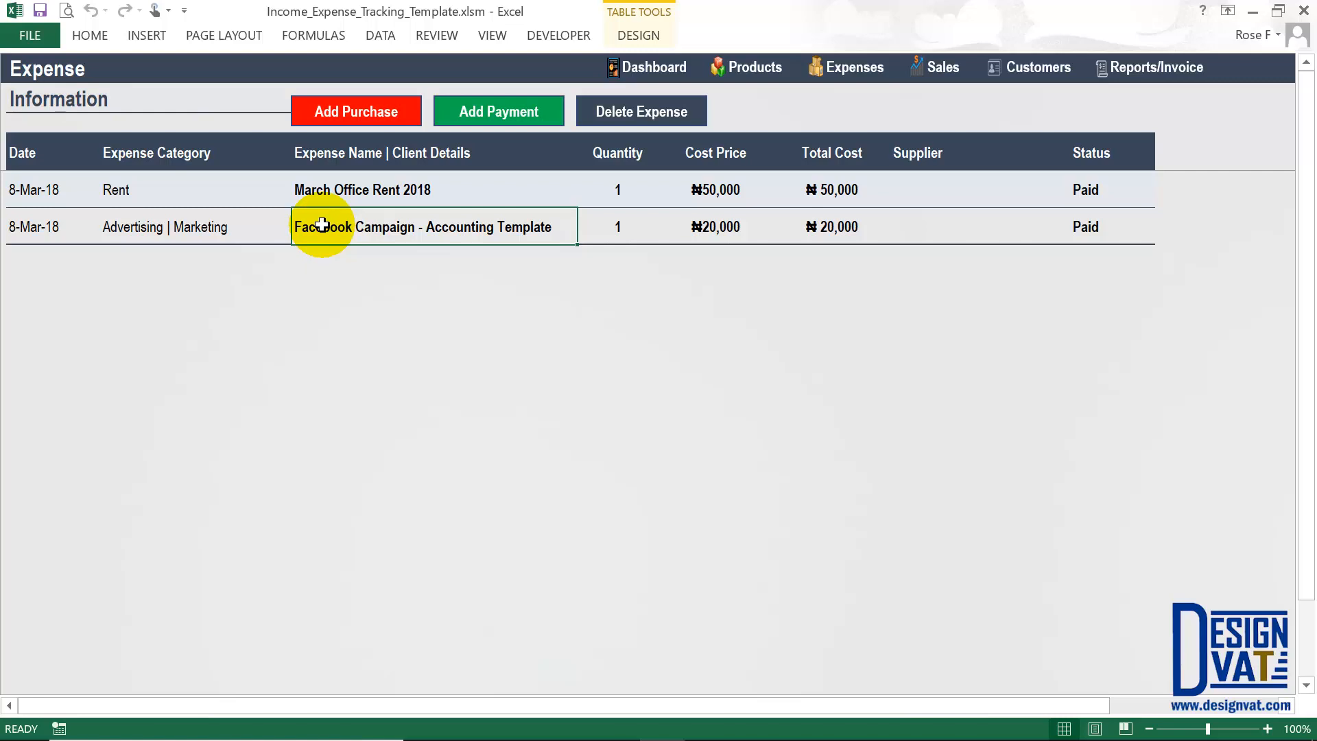
{"action": "left_click_drag", "start_coordinate": [159, 194], "coordinate": [442, 221]}
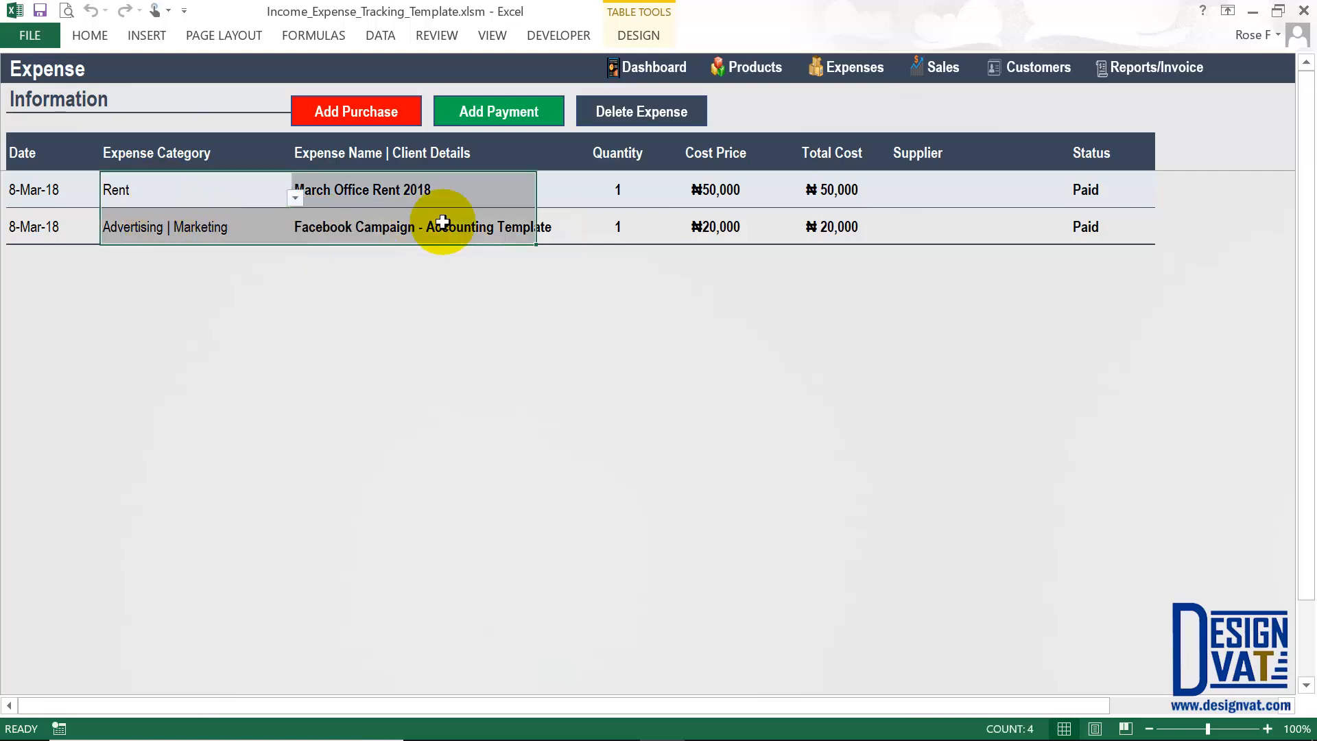
{"action": "left_click", "coordinate": [439, 187]}
{"action": "left_click_drag", "start_coordinate": [350, 200], "coordinate": [366, 231]}
Start another purchase dated 08-03-2018 with status Paid and expense type Cost Of Service
{"action": "left_click", "coordinate": [371, 113]}
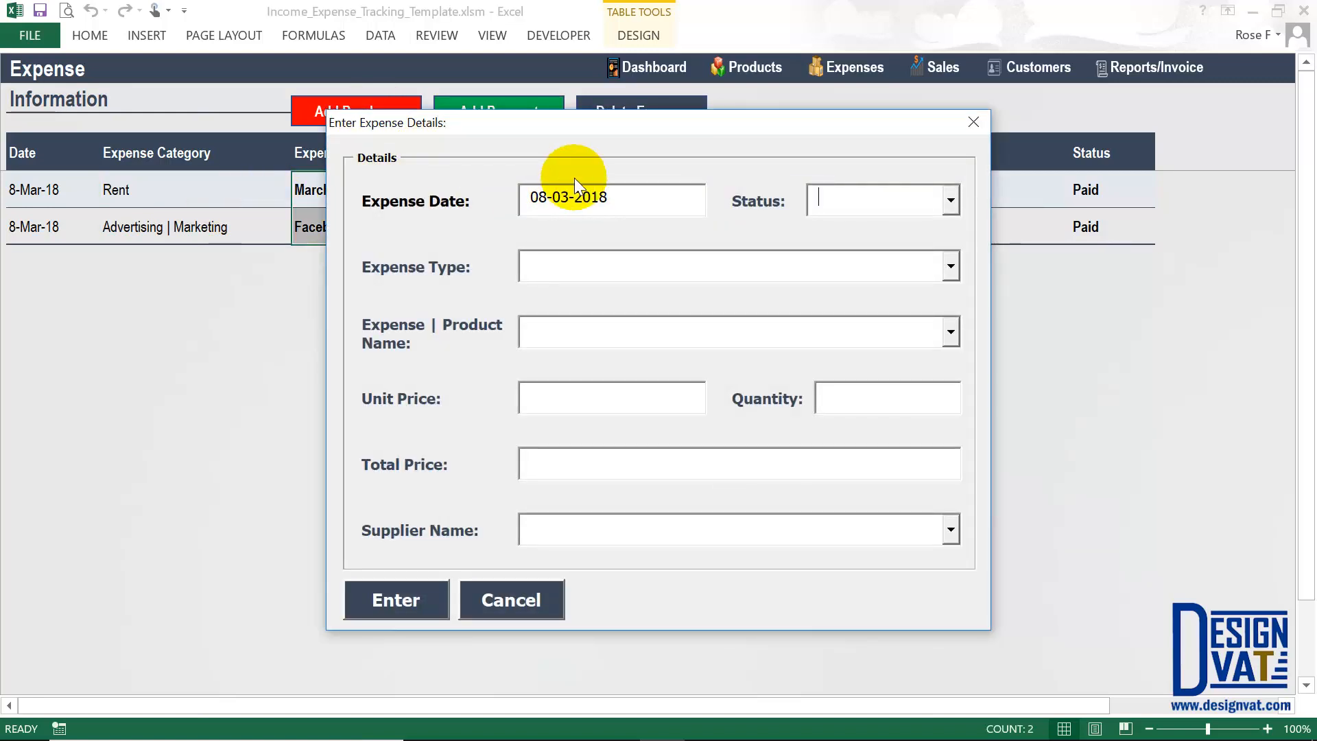
{"action": "type", "text": "Paid"}
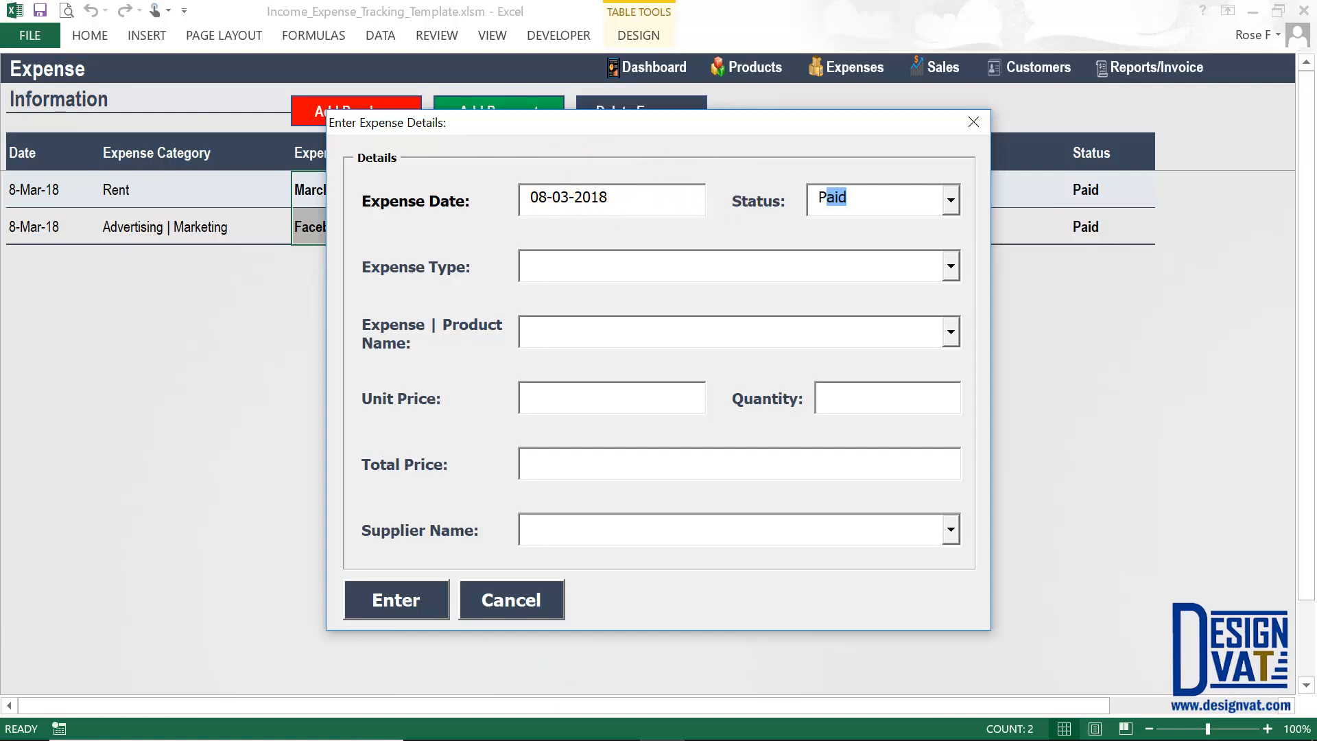
{"action": "key", "text": "Tab"}
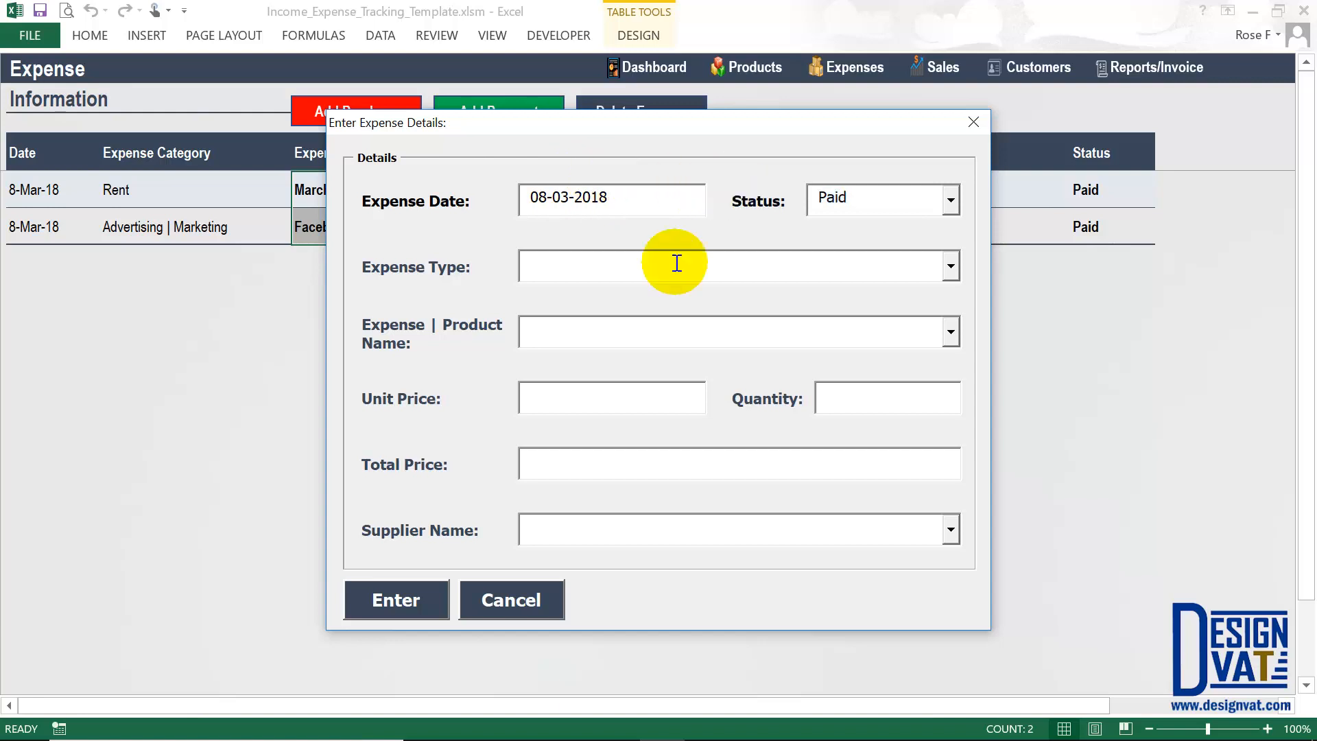
{"action": "left_click", "coordinate": [951, 267]}
{"action": "left_click", "coordinate": [607, 315]}
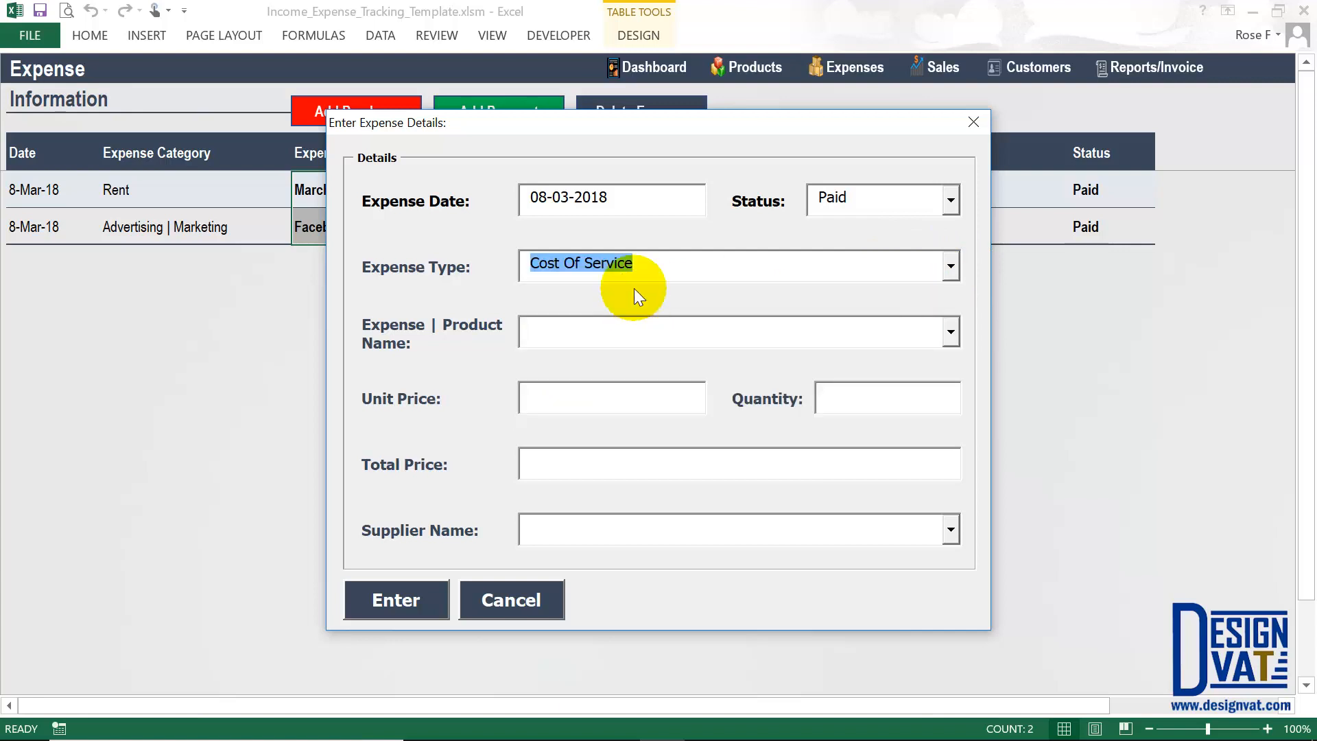
{"action": "left_click", "coordinate": [657, 263]}
{"action": "left_click_drag", "start_coordinate": [657, 264], "coordinate": [472, 289]}
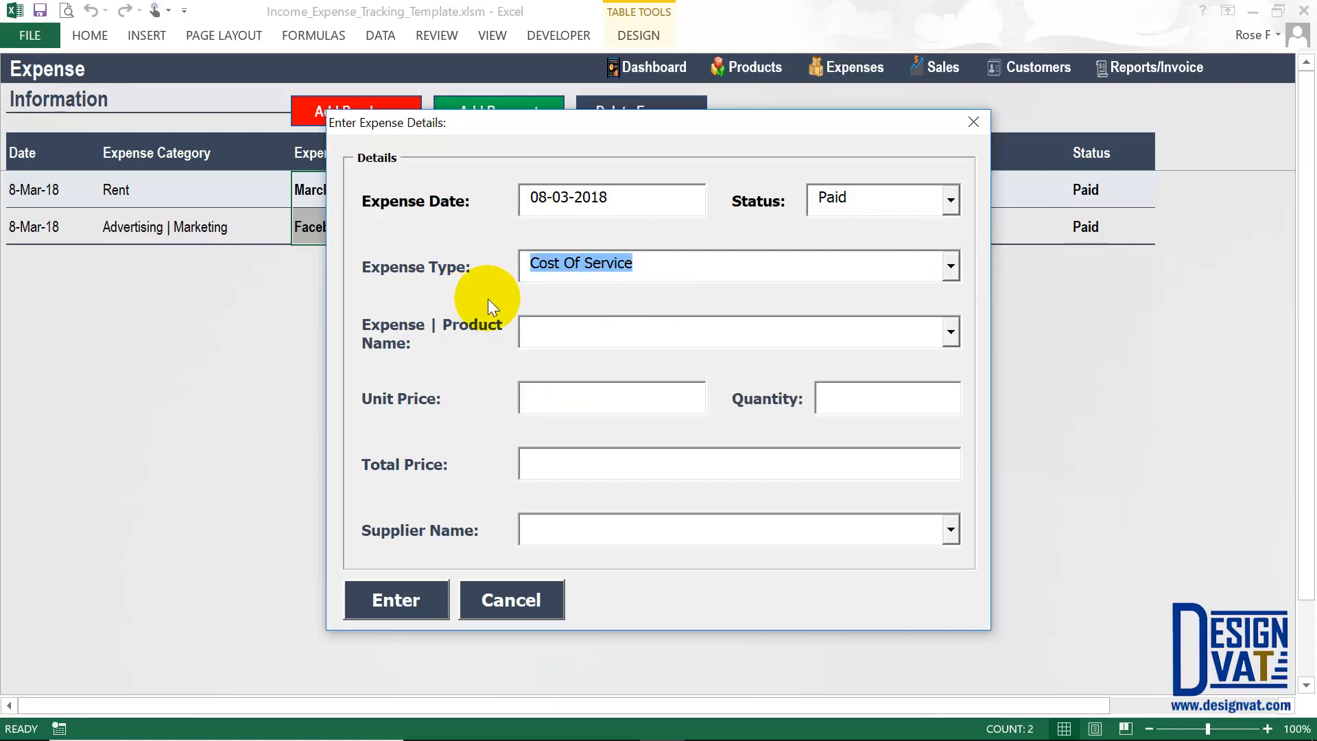
Enter March Developer Salary as the expense name of the cost-of-service purchase
{"action": "left_click", "coordinate": [540, 335]}
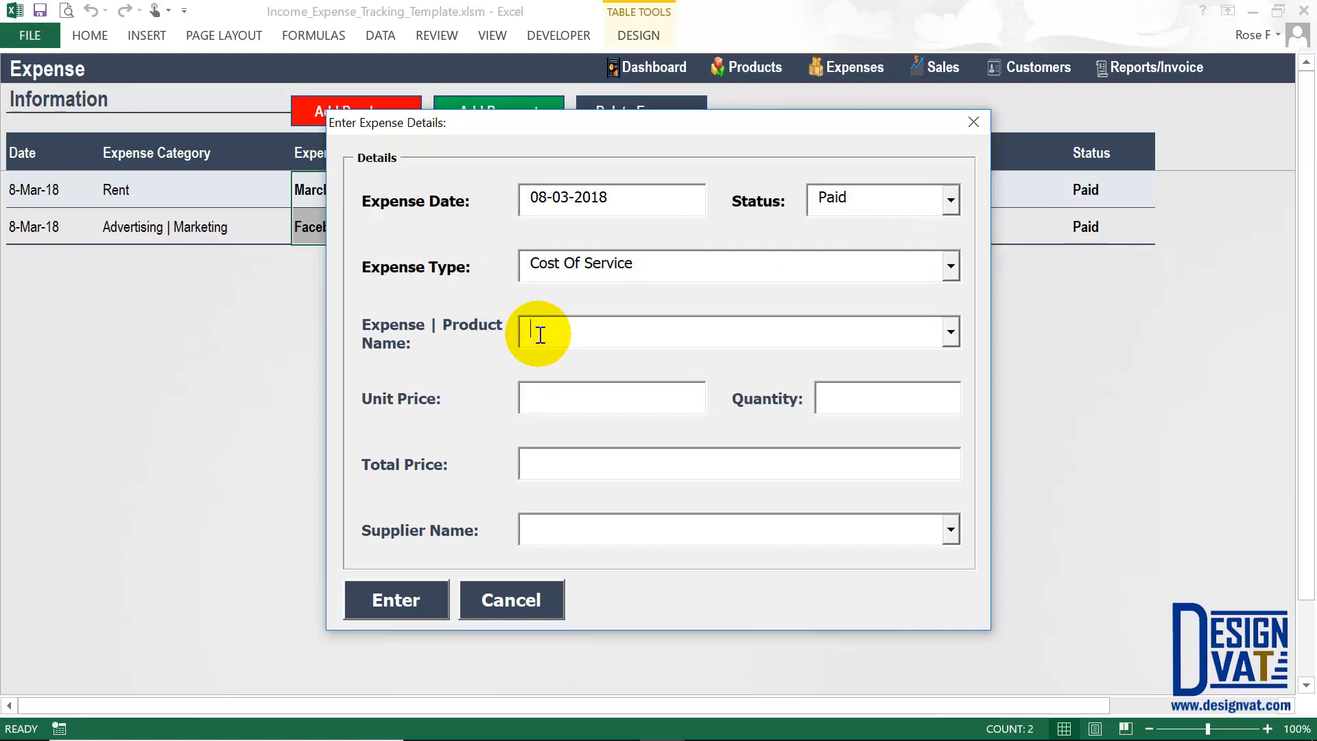
{"action": "type", "text": "March Developer Salary"}
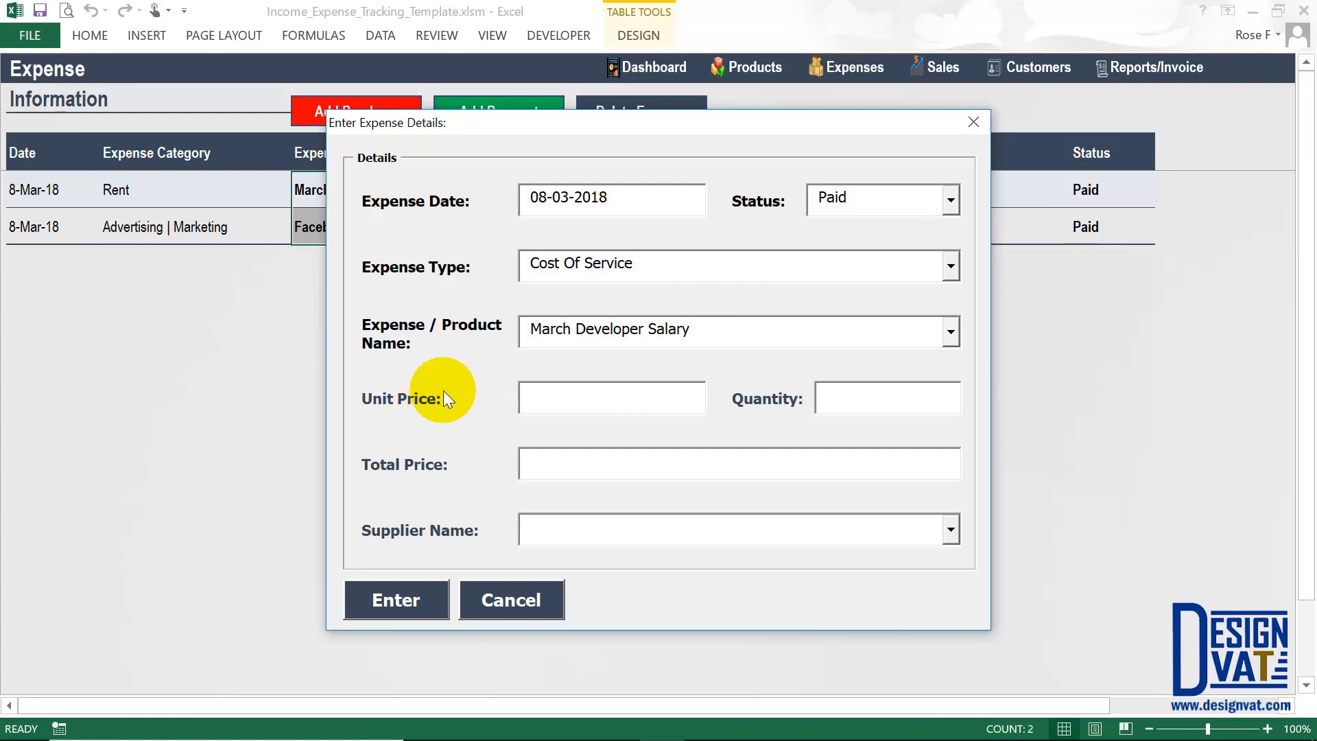
{"action": "left_click_drag", "start_coordinate": [756, 332], "coordinate": [508, 328]}
Set the developer salary's unit price to 250000 and its quantity to 1
{"action": "left_click", "coordinate": [593, 396]}
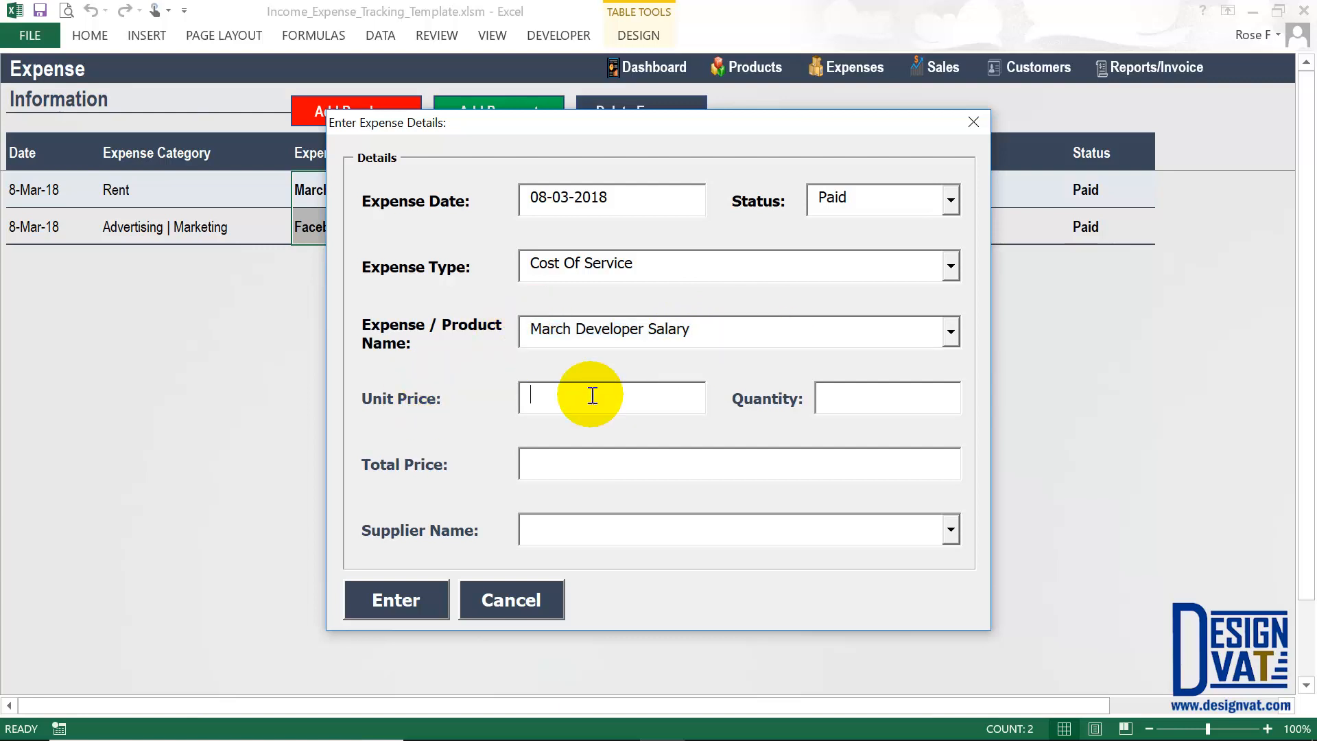
{"action": "type", "text": "250,0"}
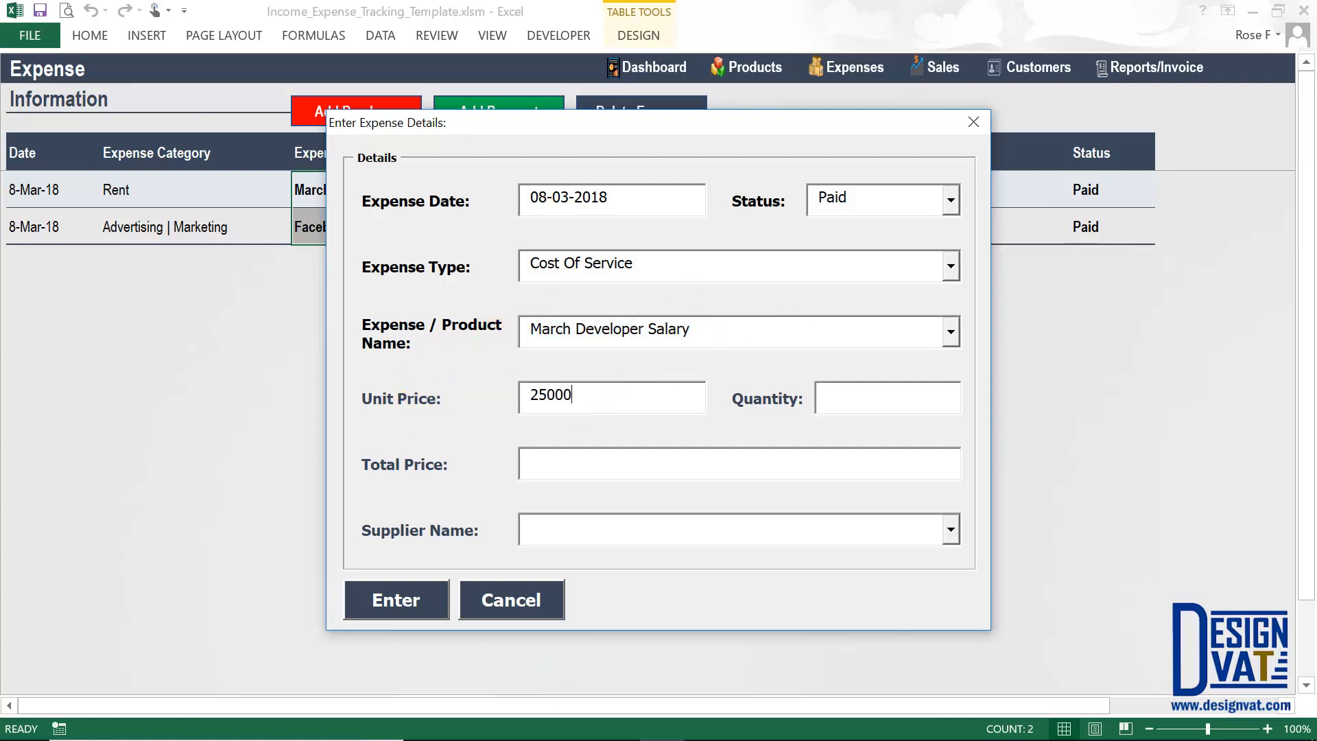
{"action": "type", "text": "00"}
{"action": "key", "text": "Tab"}
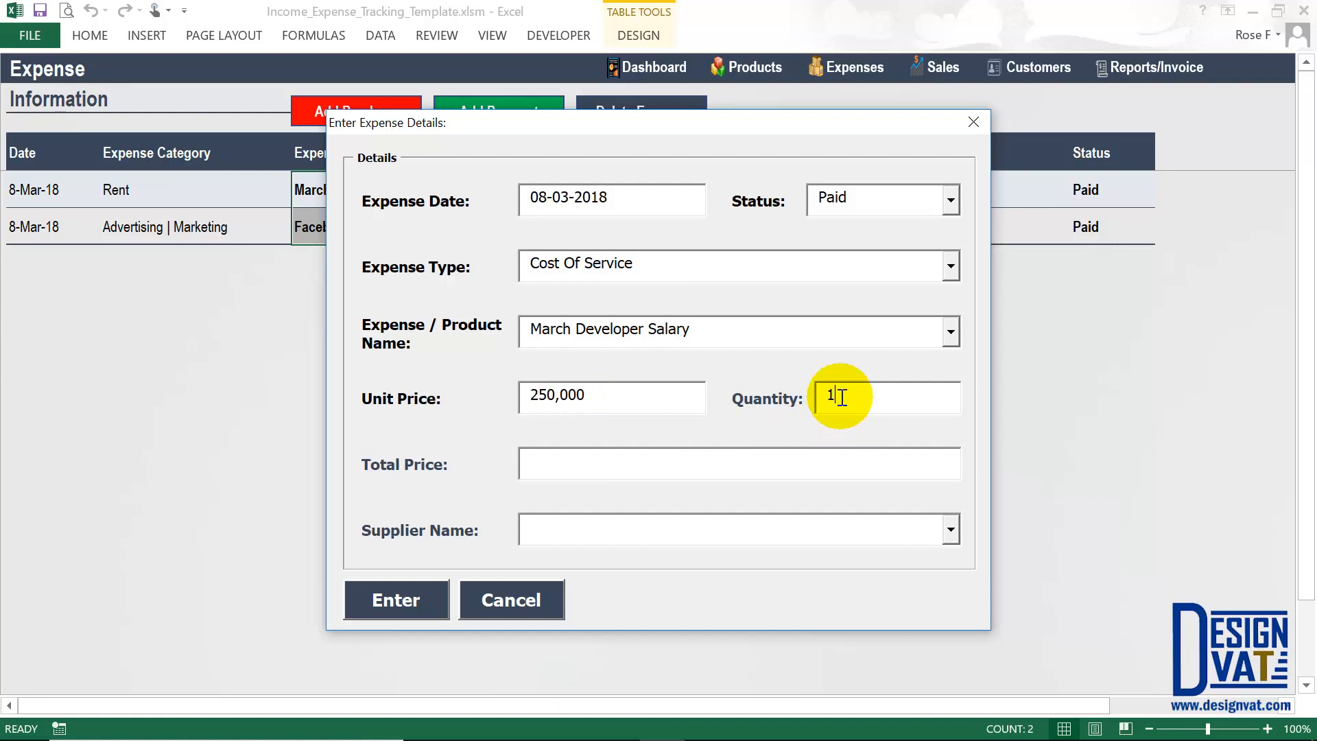
{"action": "type", "text": "1"}
{"action": "key", "text": "Tab"}
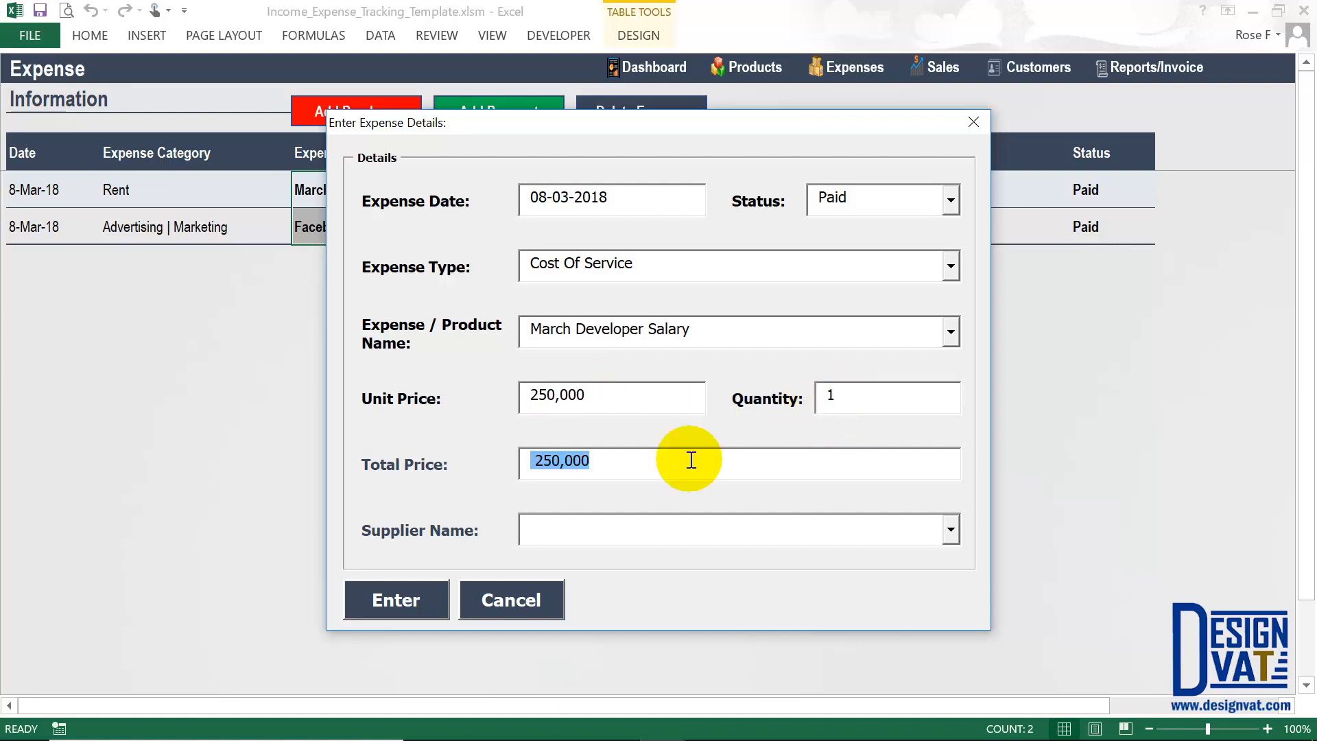
{"action": "left_click", "coordinate": [723, 330]}
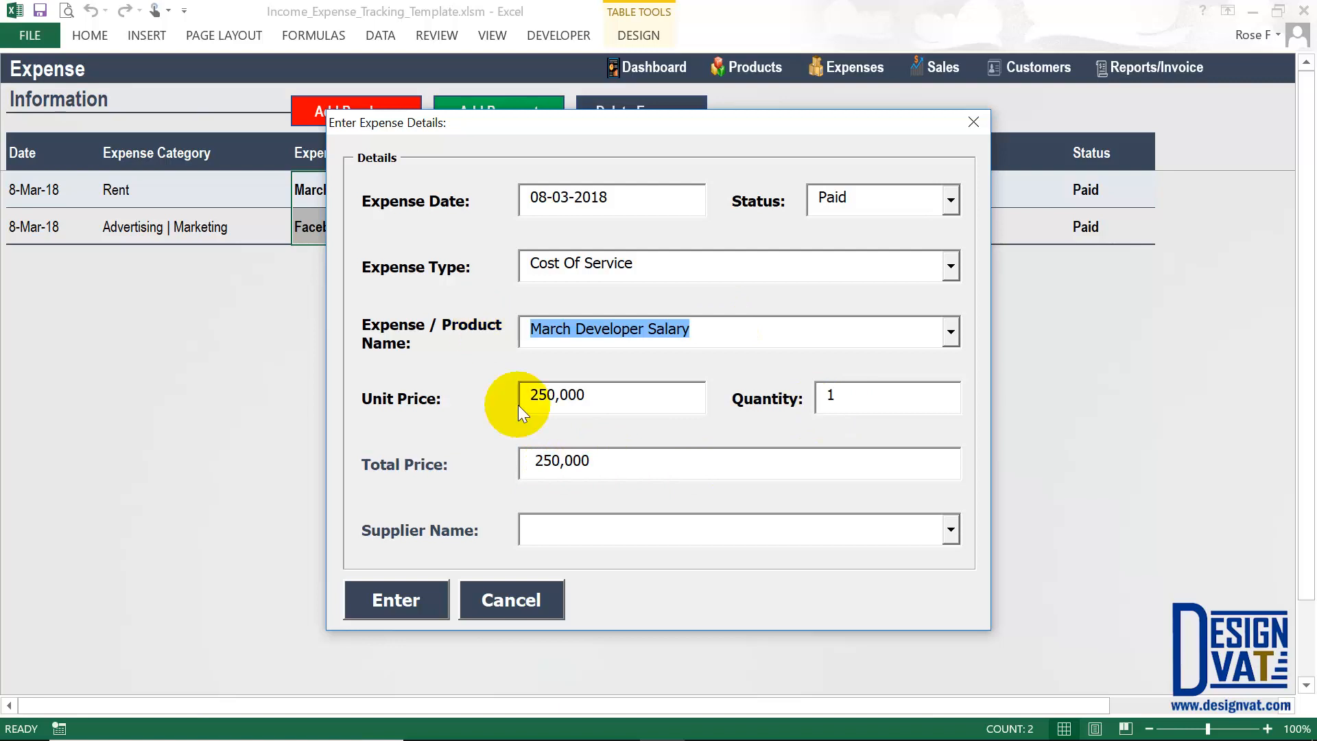
Save the March Developer Salary expense without a supplier and select its name in the expense table
{"action": "left_click", "coordinate": [401, 602]}
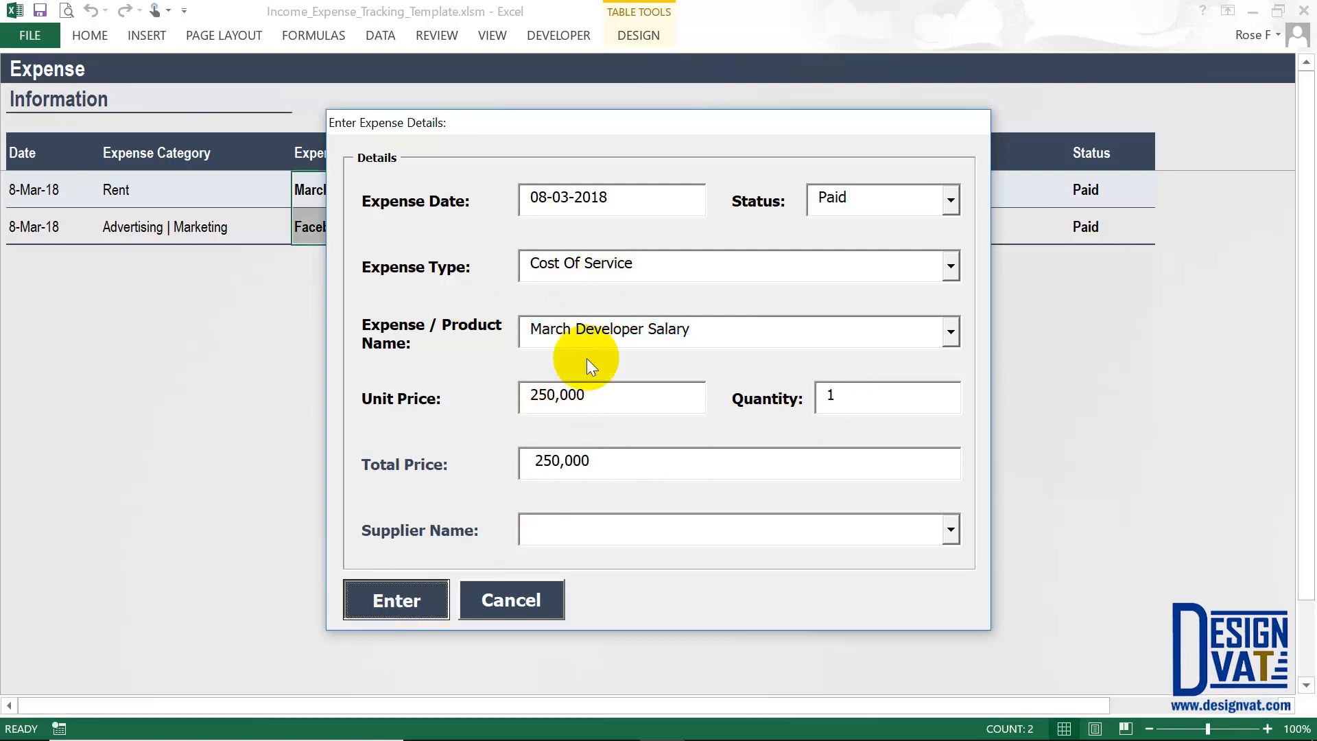
{"action": "left_click", "coordinate": [671, 437]}
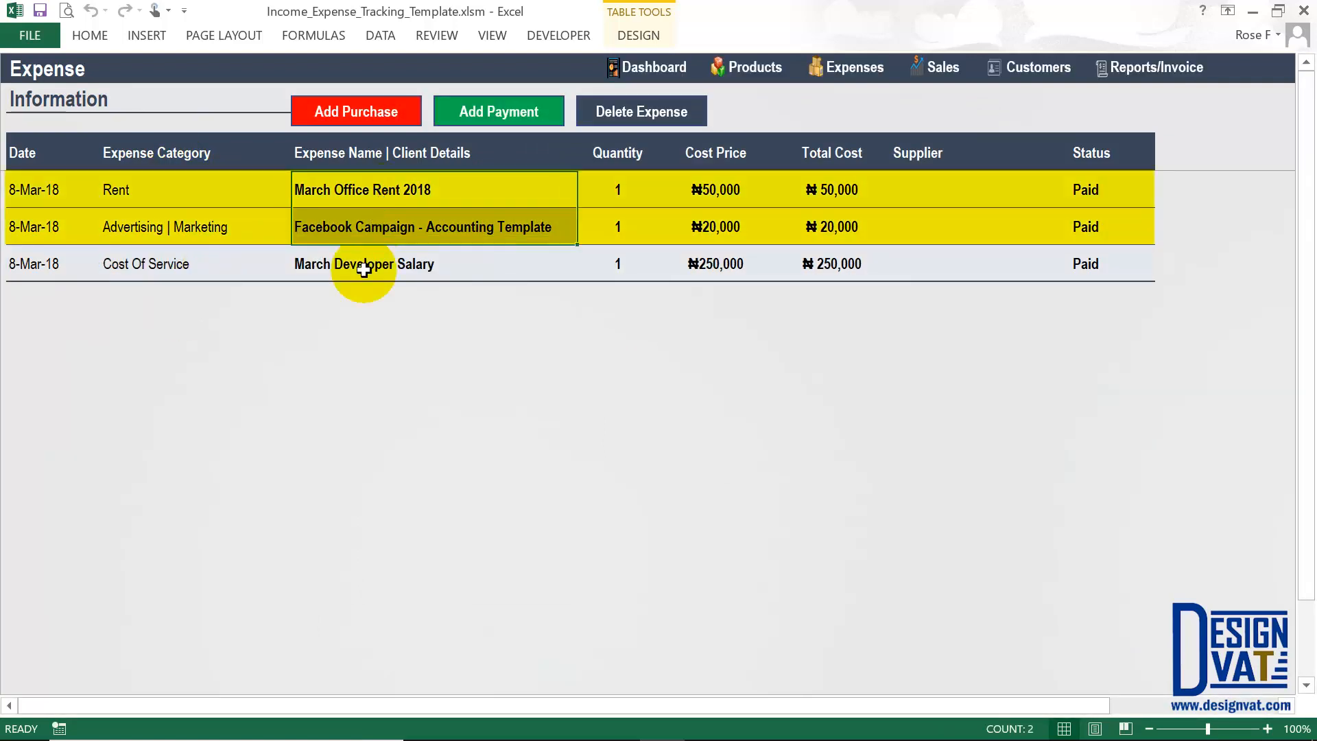
{"action": "left_click", "coordinate": [363, 266]}
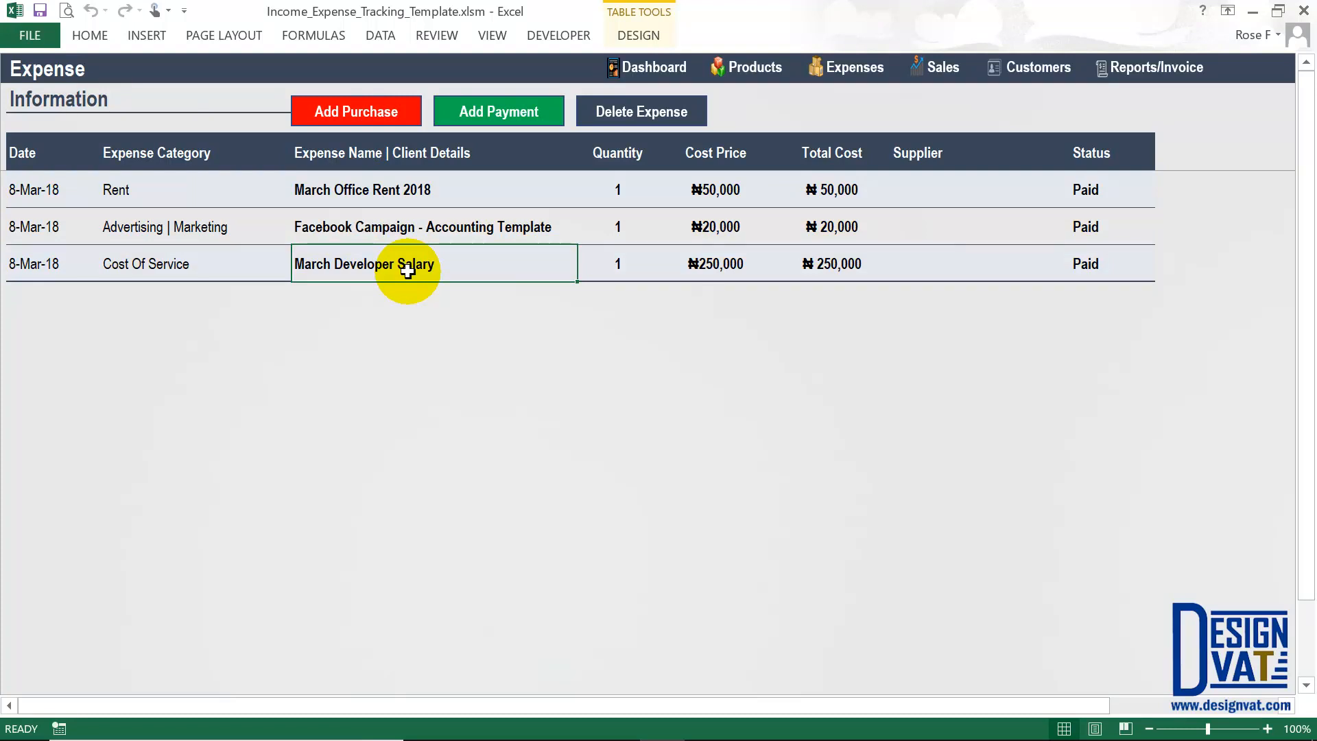
Open the annual Profit & Loss Statement and examine March's cost of revenue, total income and gross profit
{"action": "left_click", "coordinate": [1160, 66]}
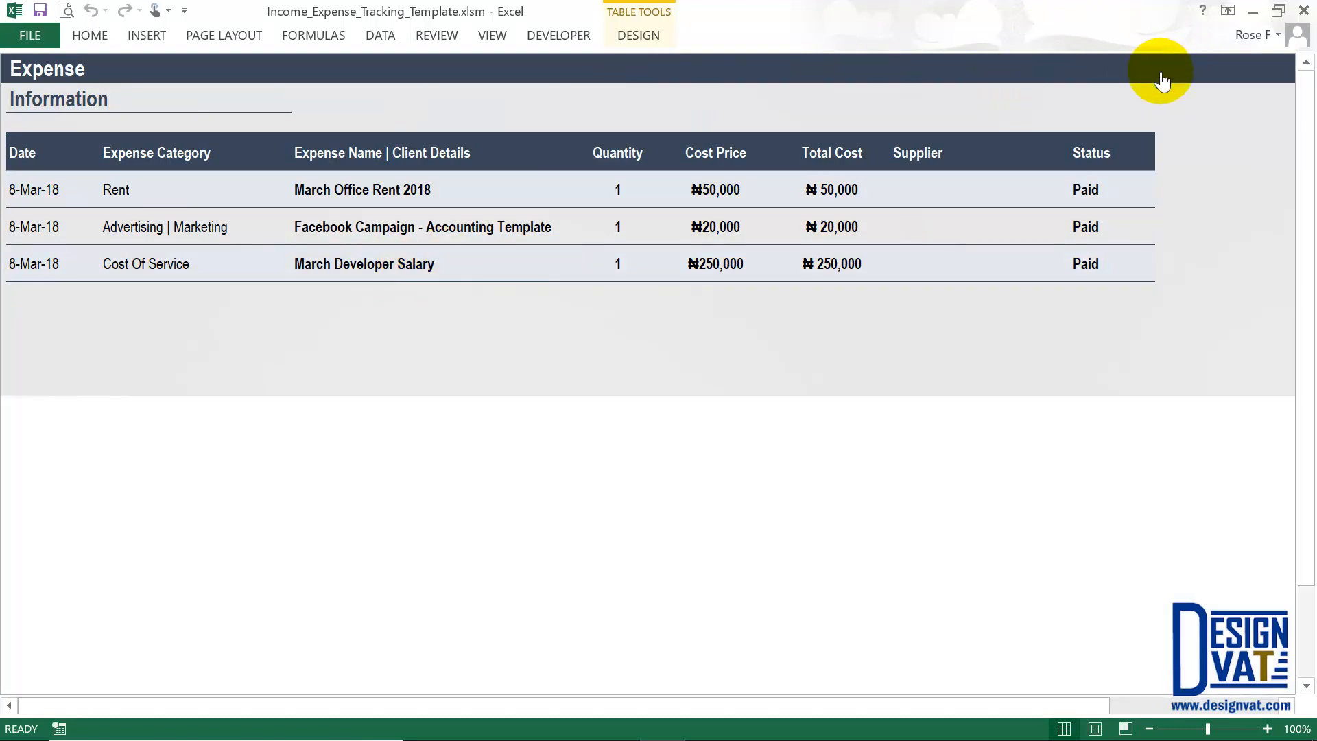
{"action": "left_click", "coordinate": [315, 265]}
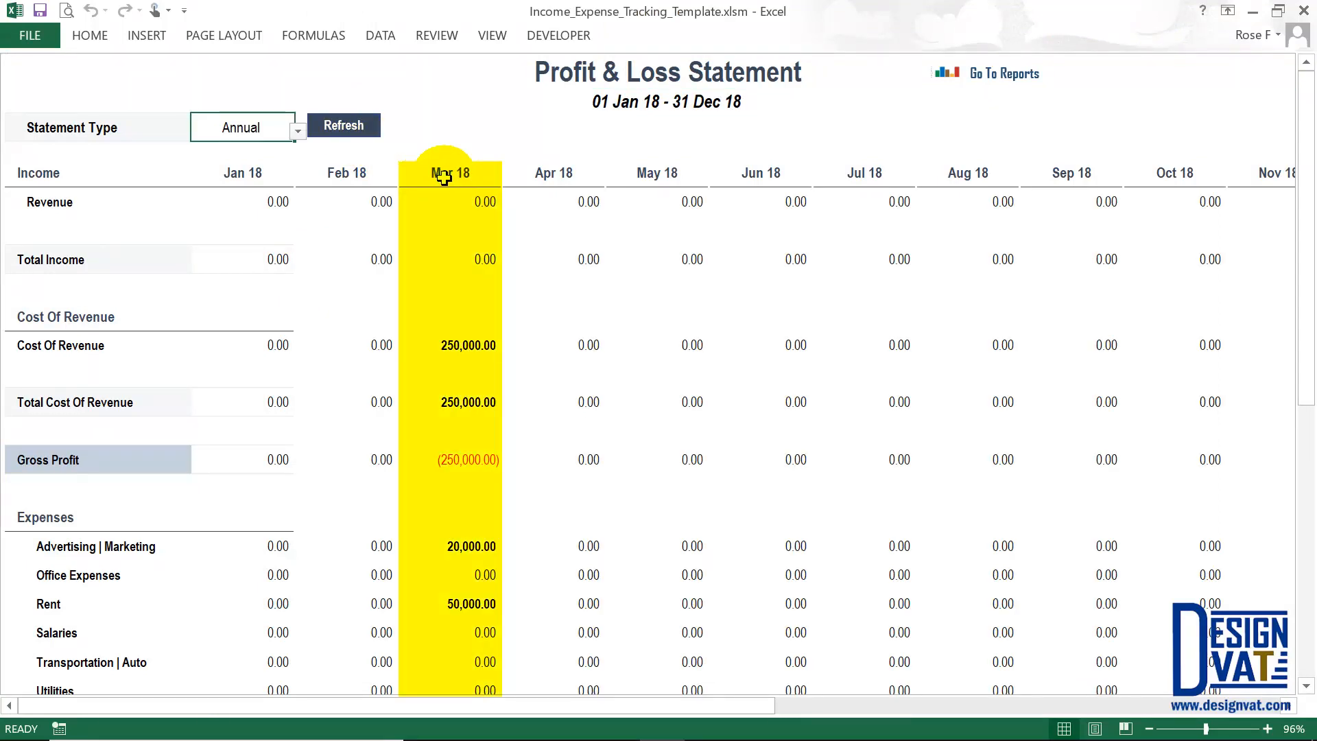
{"action": "left_click_drag", "start_coordinate": [454, 350], "coordinate": [426, 348]}
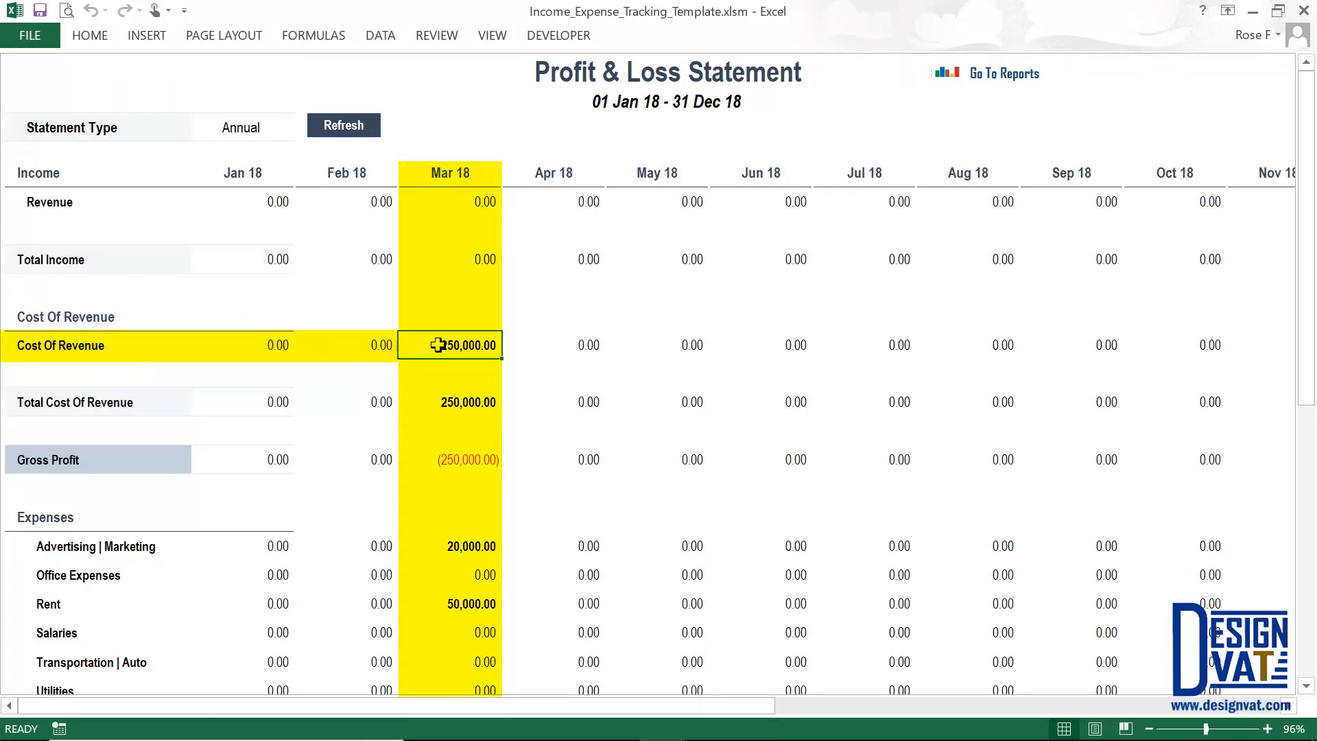
{"action": "left_click", "coordinate": [455, 450]}
{"action": "left_click", "coordinate": [461, 258]}
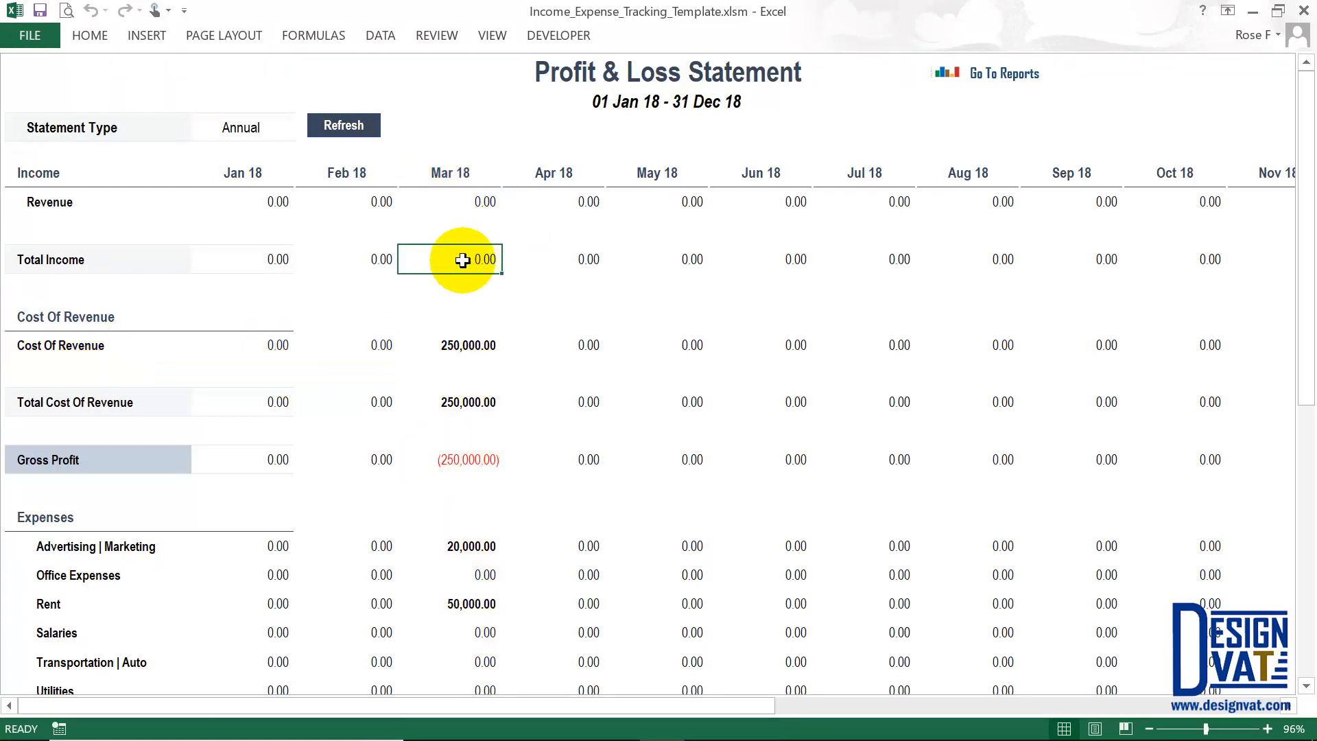
{"action": "left_click", "coordinate": [470, 406]}
{"action": "left_click", "coordinate": [453, 460]}
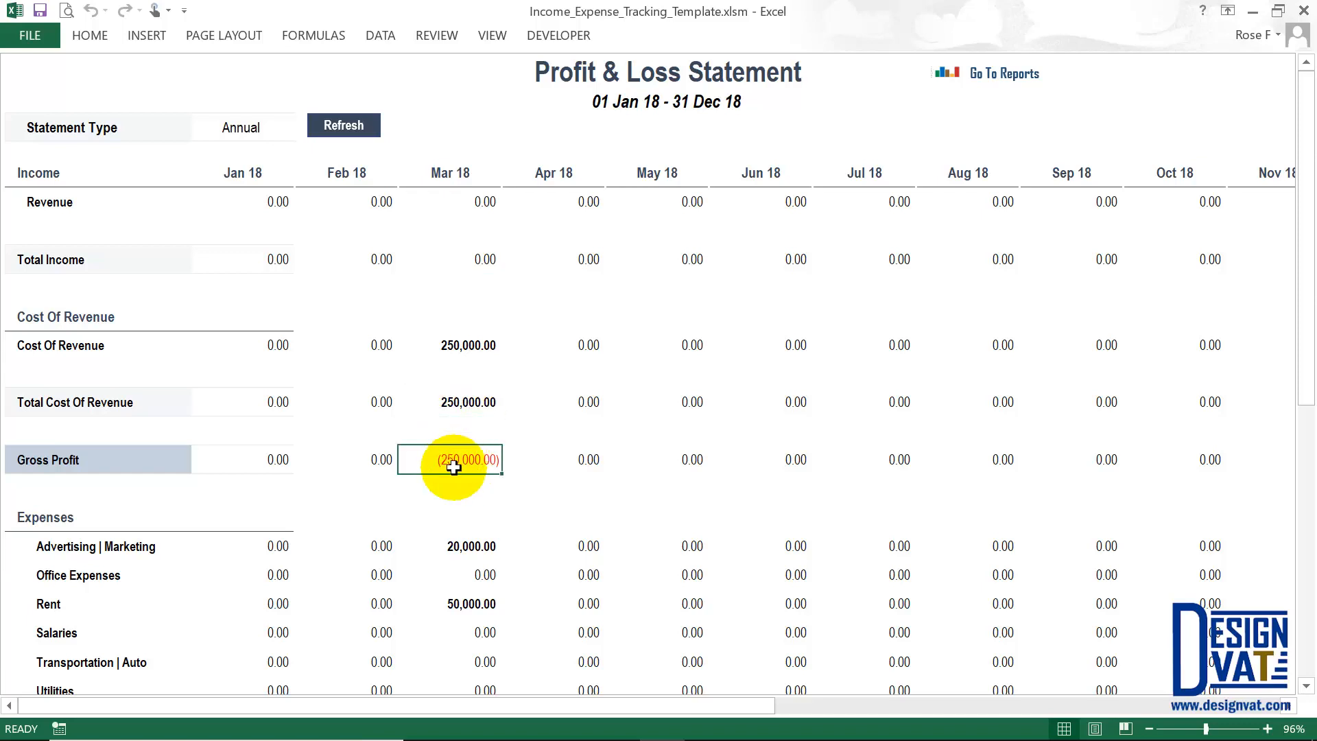
Examine March's Advertising | Marketing, Rent and Total Expense figures in the statement's expenses section
{"action": "scroll", "coordinate": [473, 470], "scroll_direction": "down", "scroll_amount": 1}
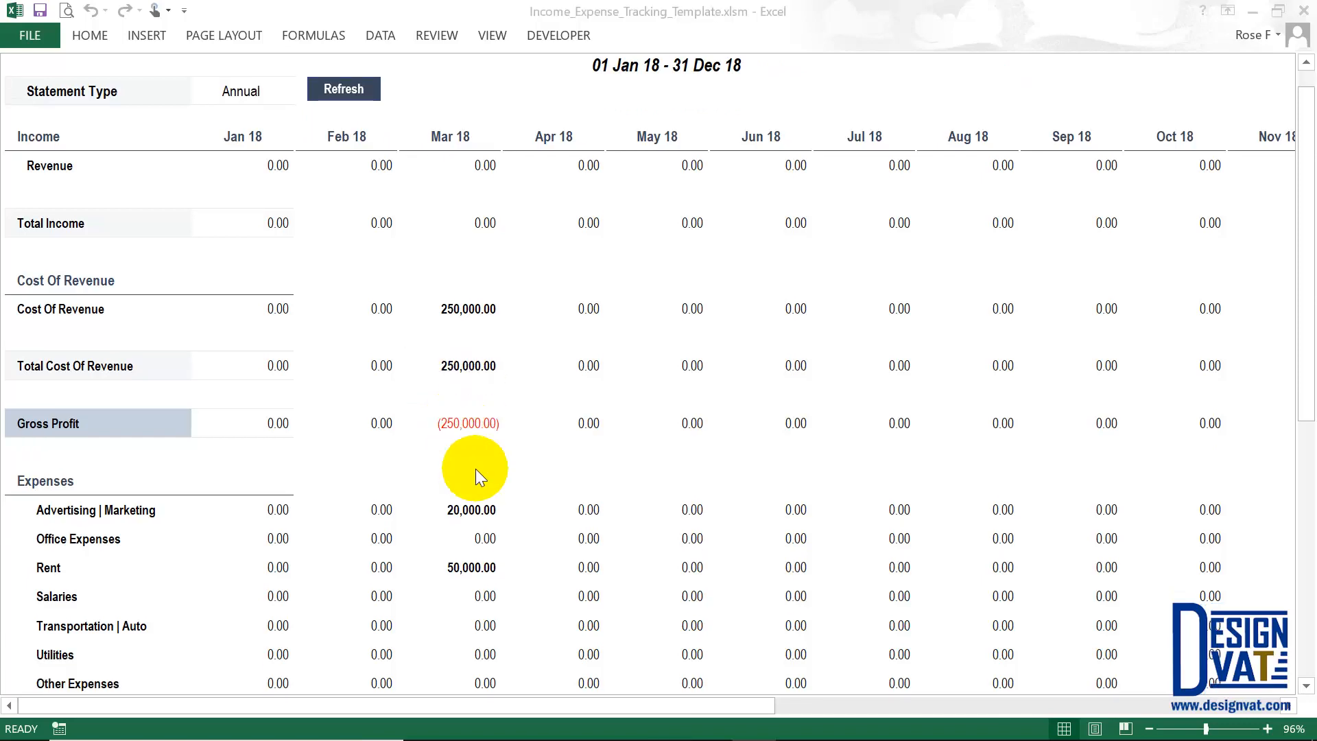
{"action": "left_click", "coordinate": [50, 476]}
{"action": "left_click", "coordinate": [471, 509]}
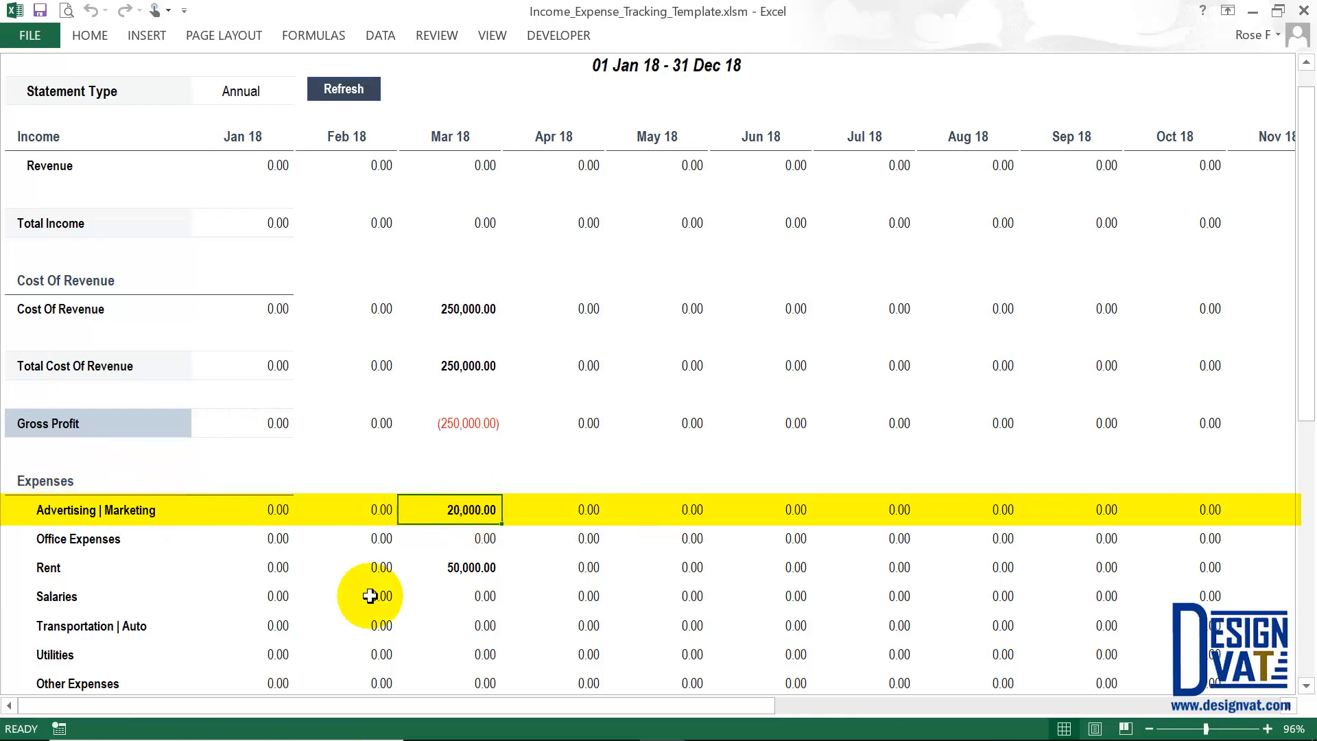
{"action": "left_click", "coordinate": [456, 567]}
{"action": "left_click", "coordinate": [74, 568]}
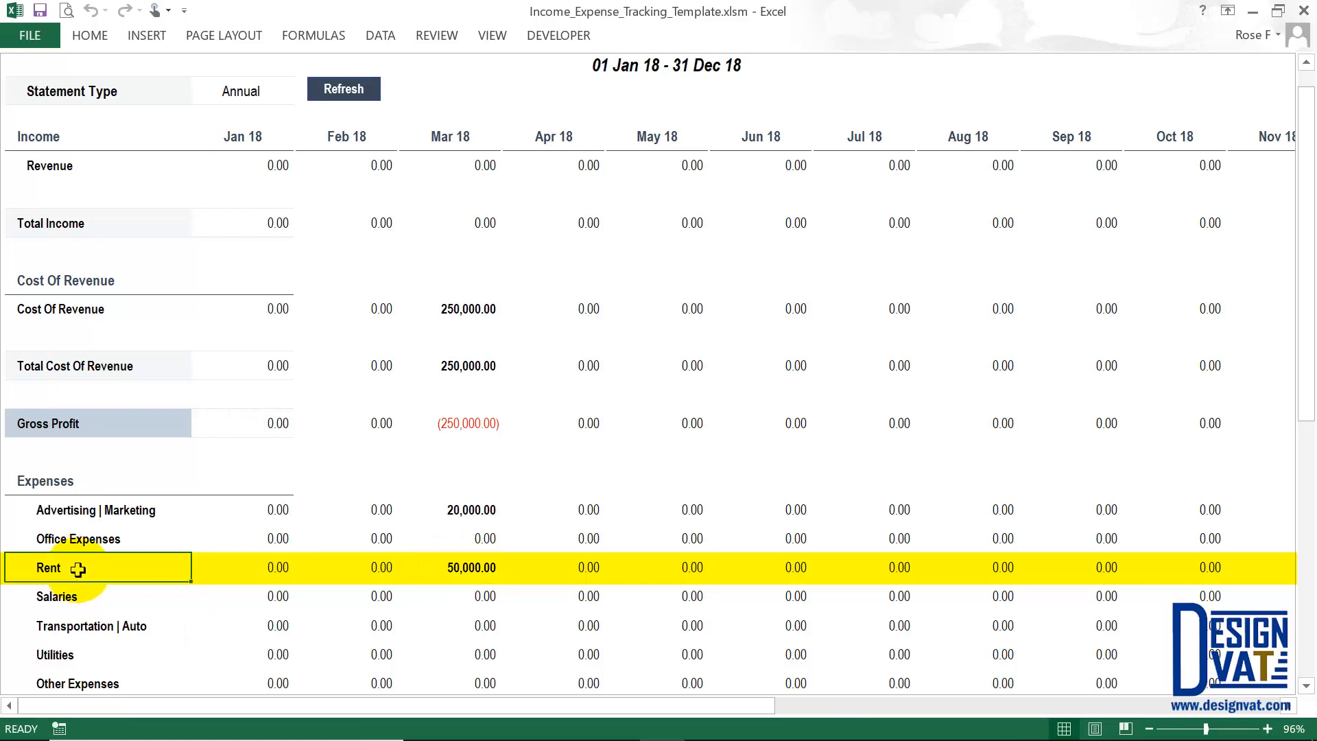
{"action": "scroll", "coordinate": [544, 586], "scroll_direction": "down", "scroll_amount": 2}
{"action": "left_click", "coordinate": [470, 640]}
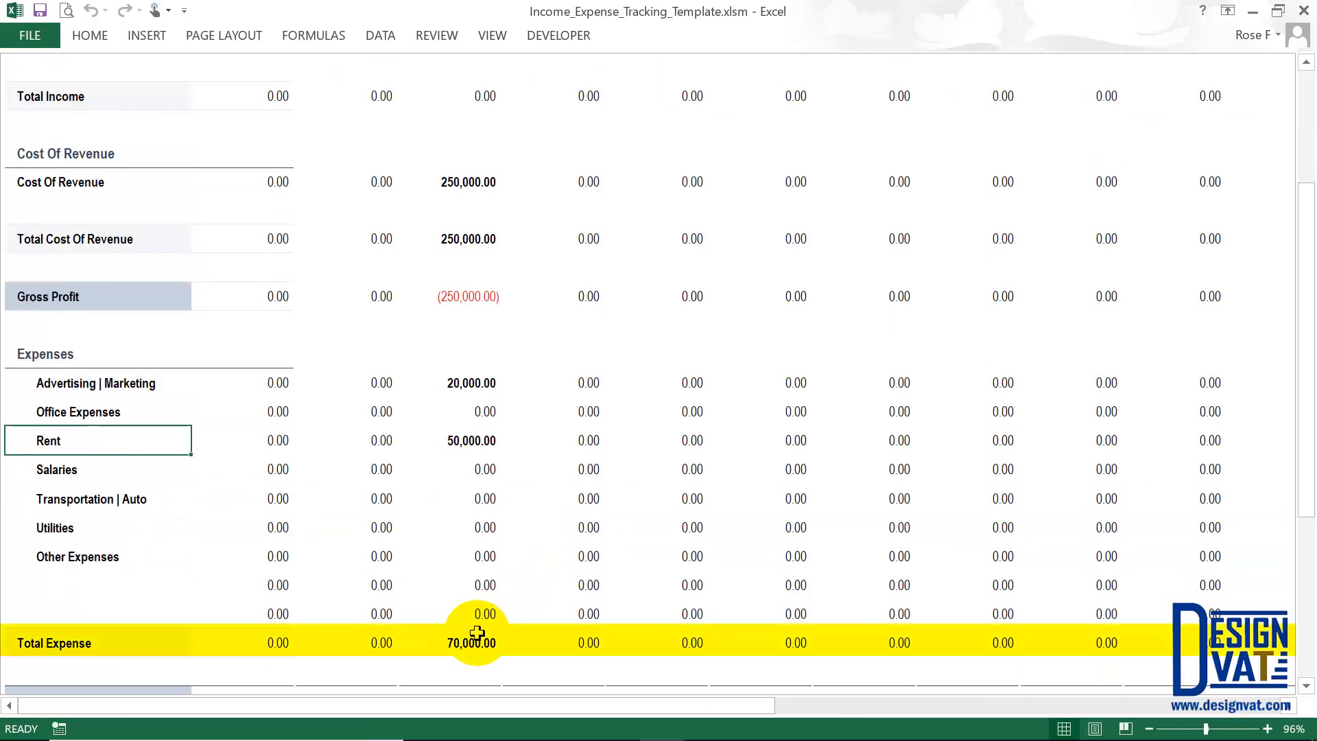
{"action": "left_click", "coordinate": [124, 639]}
Compare March's Net Ordinary Income with its gross profit, total expense and revenue in the statement
{"action": "scroll", "coordinate": [497, 622], "scroll_direction": "down", "scroll_amount": 1}
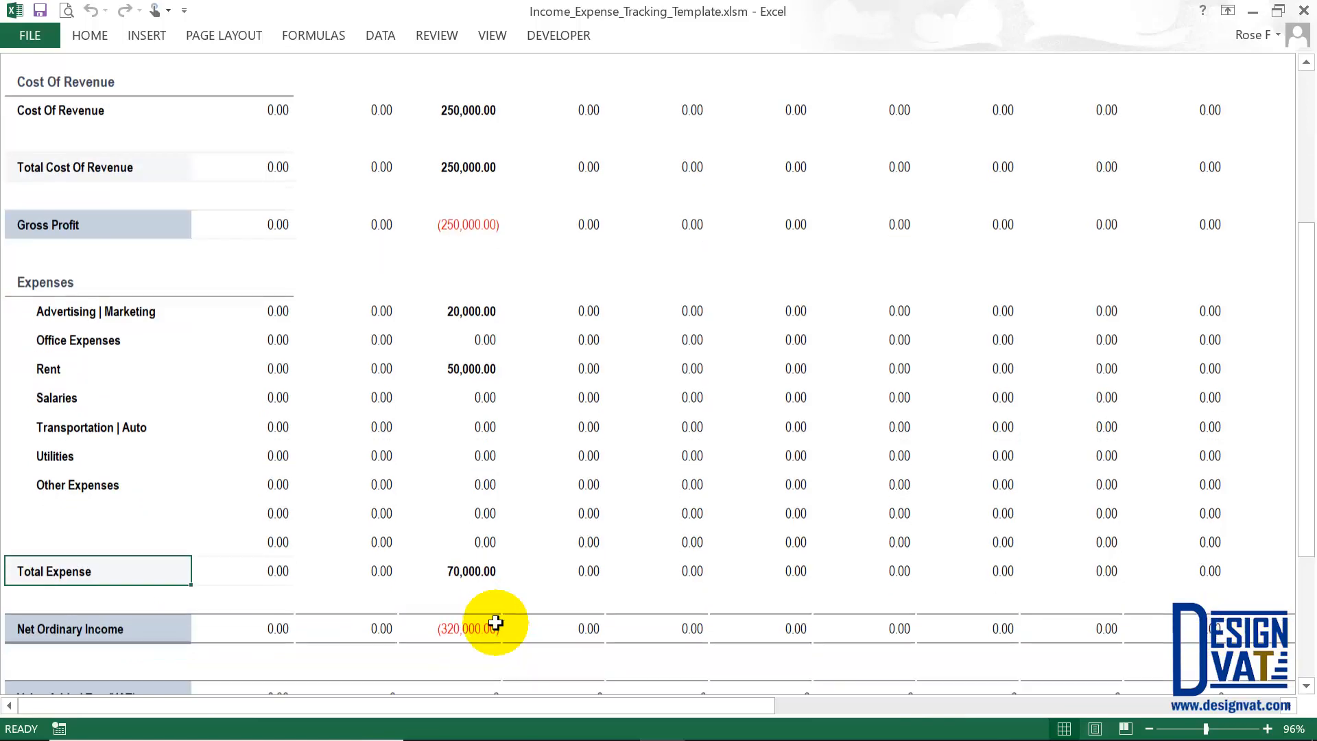
{"action": "left_click", "coordinate": [453, 611]}
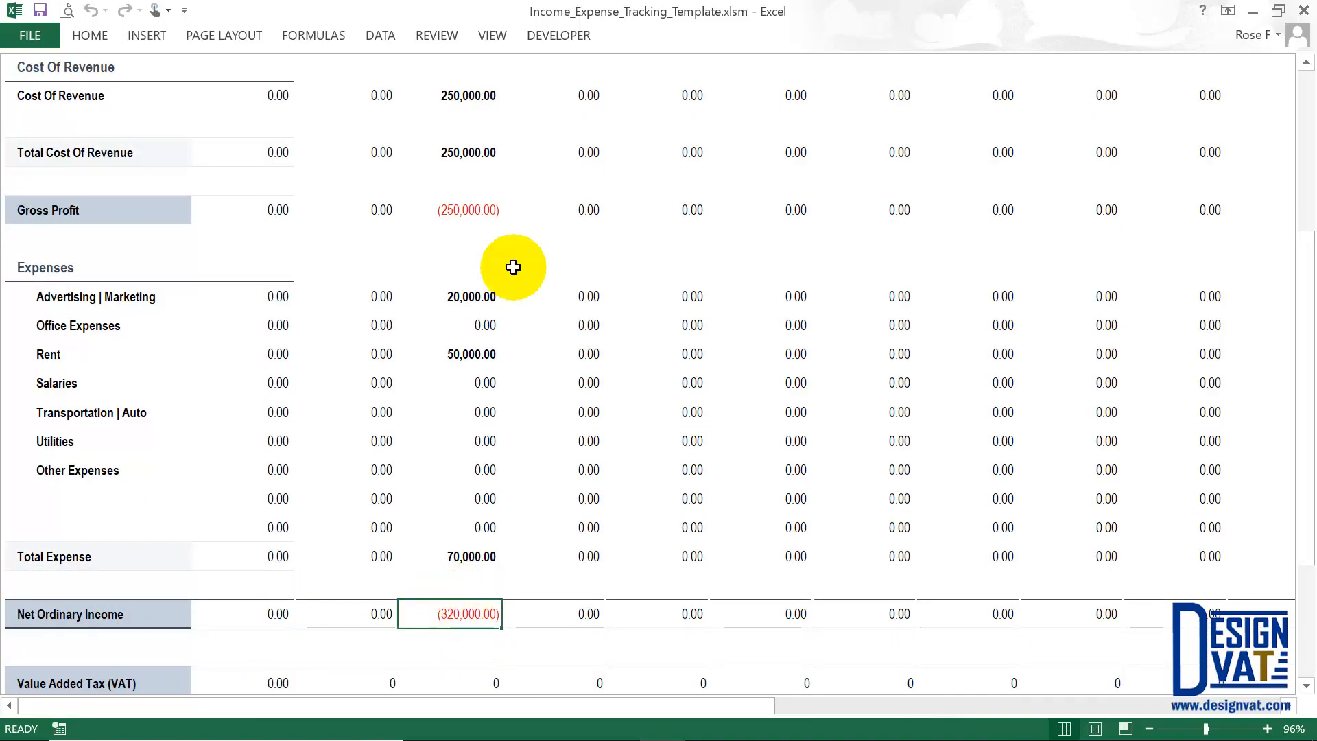
{"action": "left_click", "coordinate": [442, 207]}
{"action": "left_click", "coordinate": [468, 560]}
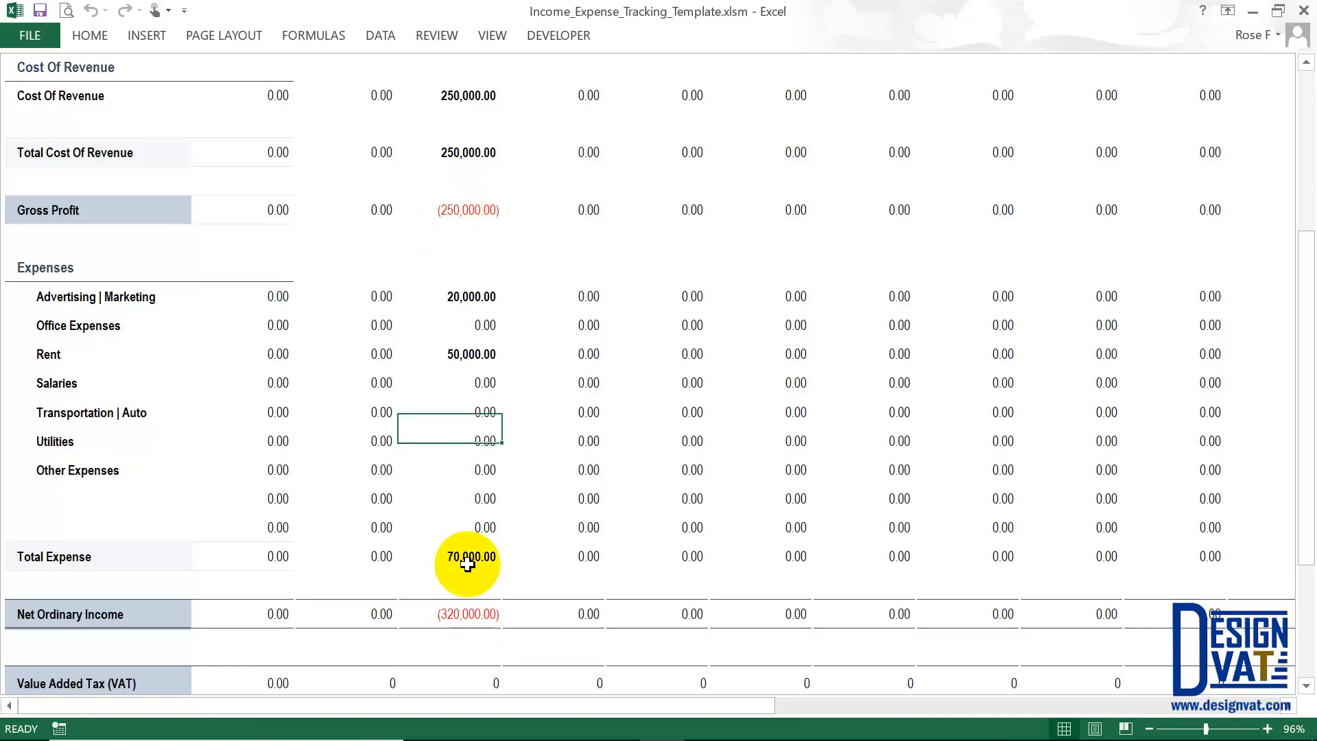
{"action": "left_click", "coordinate": [465, 613]}
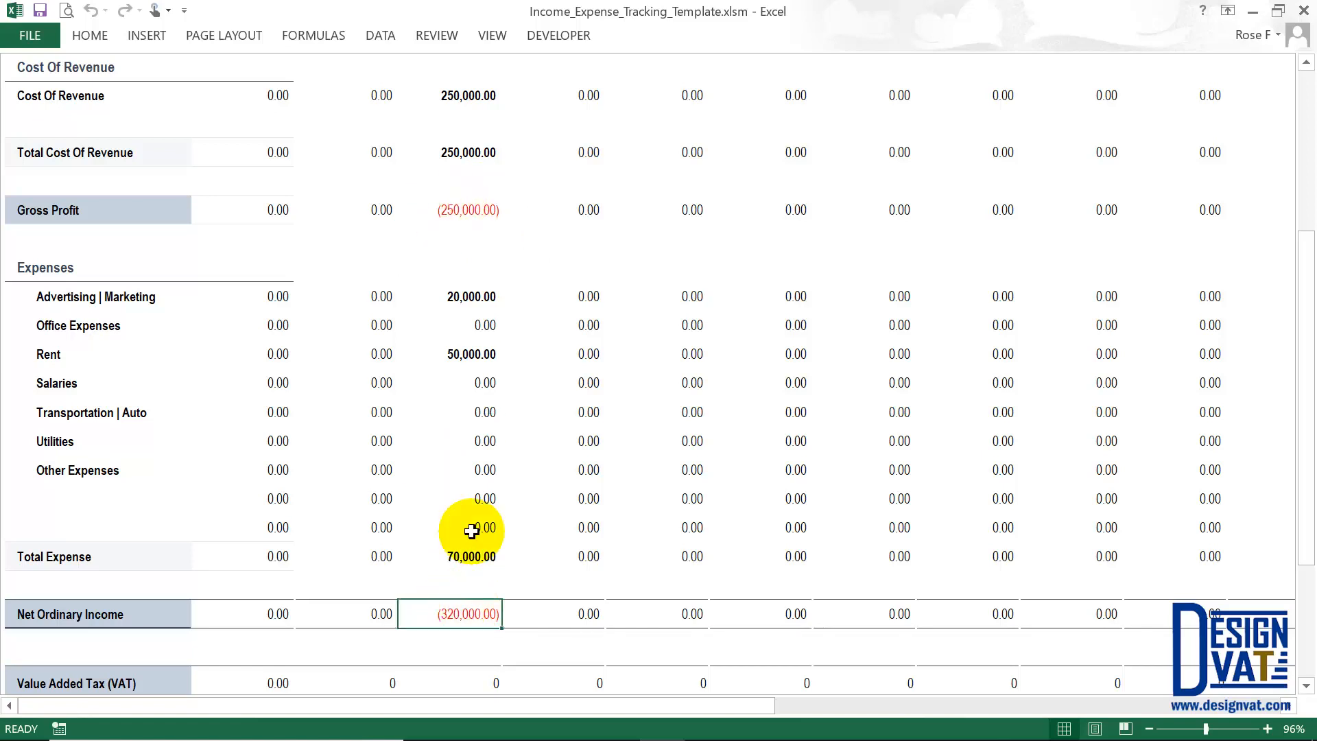
{"action": "scroll", "coordinate": [476, 532], "scroll_direction": "up", "scroll_amount": 3}
{"action": "left_click_drag", "start_coordinate": [470, 196], "coordinate": [471, 255]}
{"action": "scroll", "coordinate": [506, 462], "scroll_direction": "down", "scroll_amount": 3}
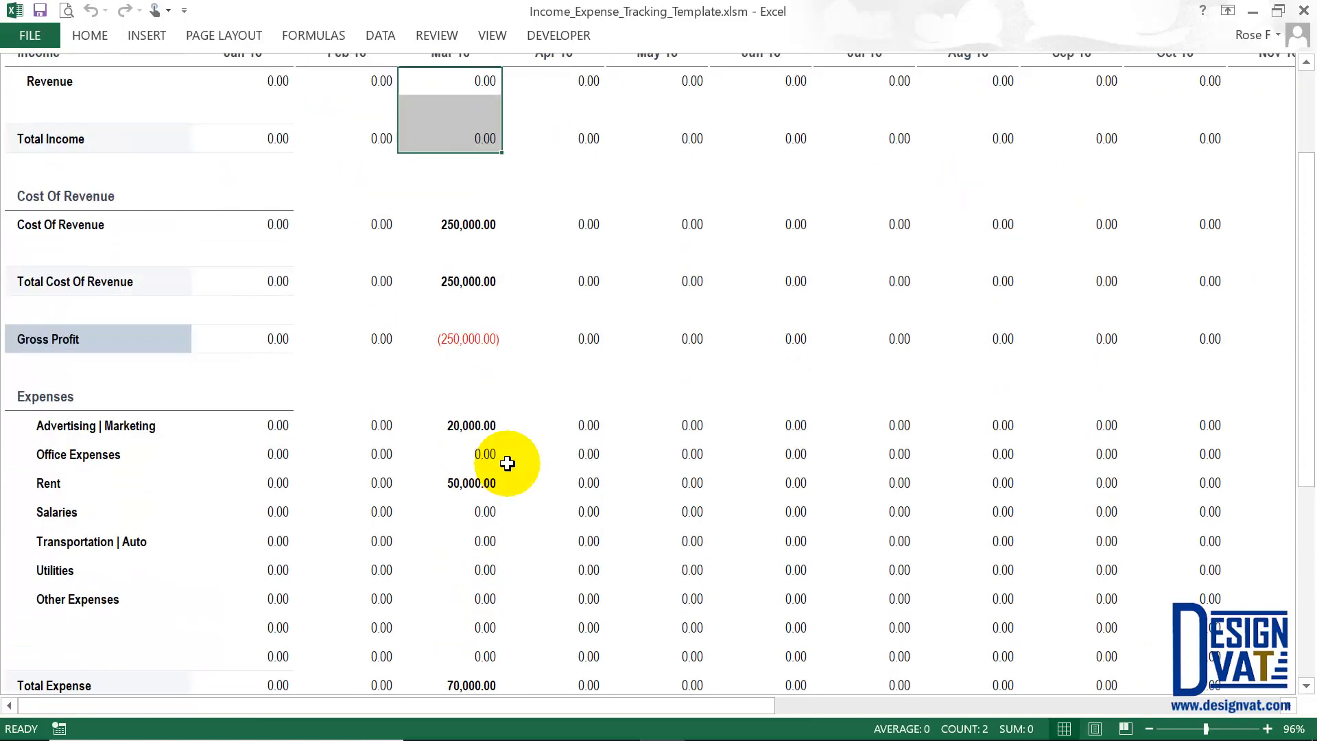
{"action": "left_click", "coordinate": [465, 642]}
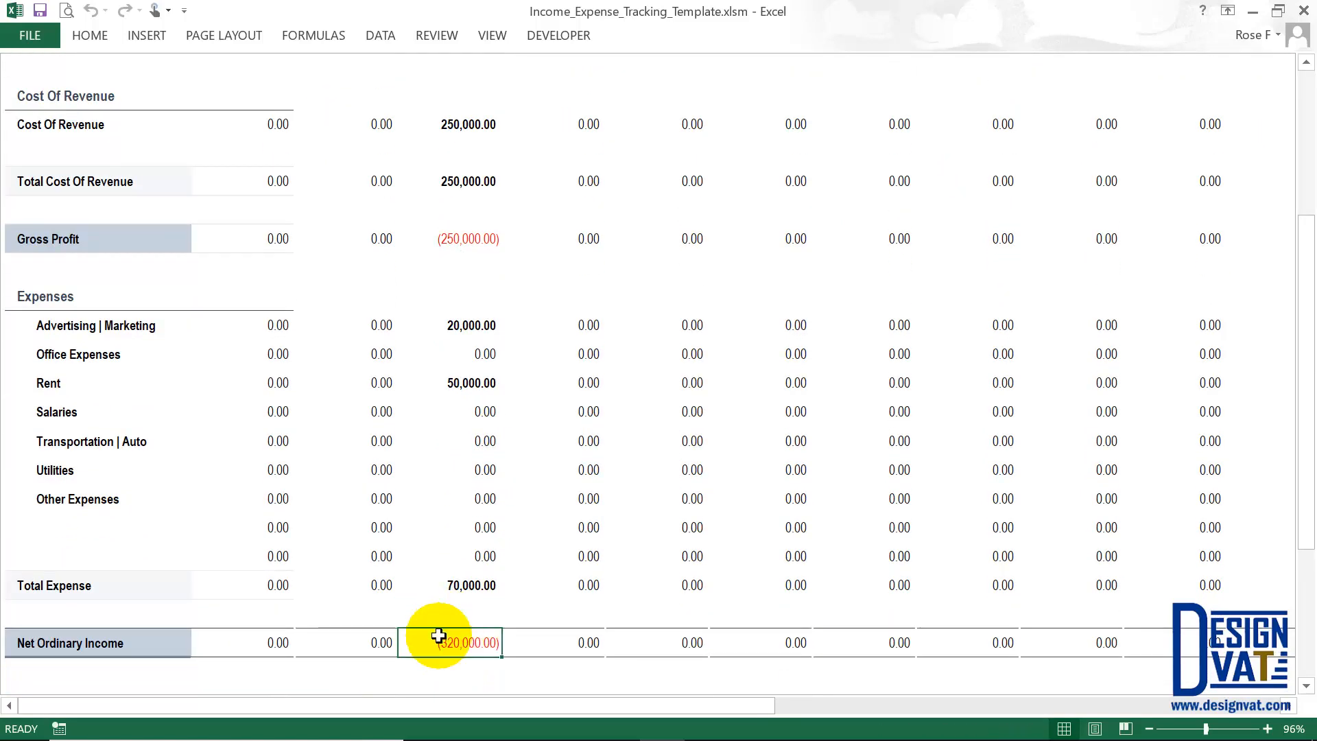
{"action": "left_click", "coordinate": [326, 644]}
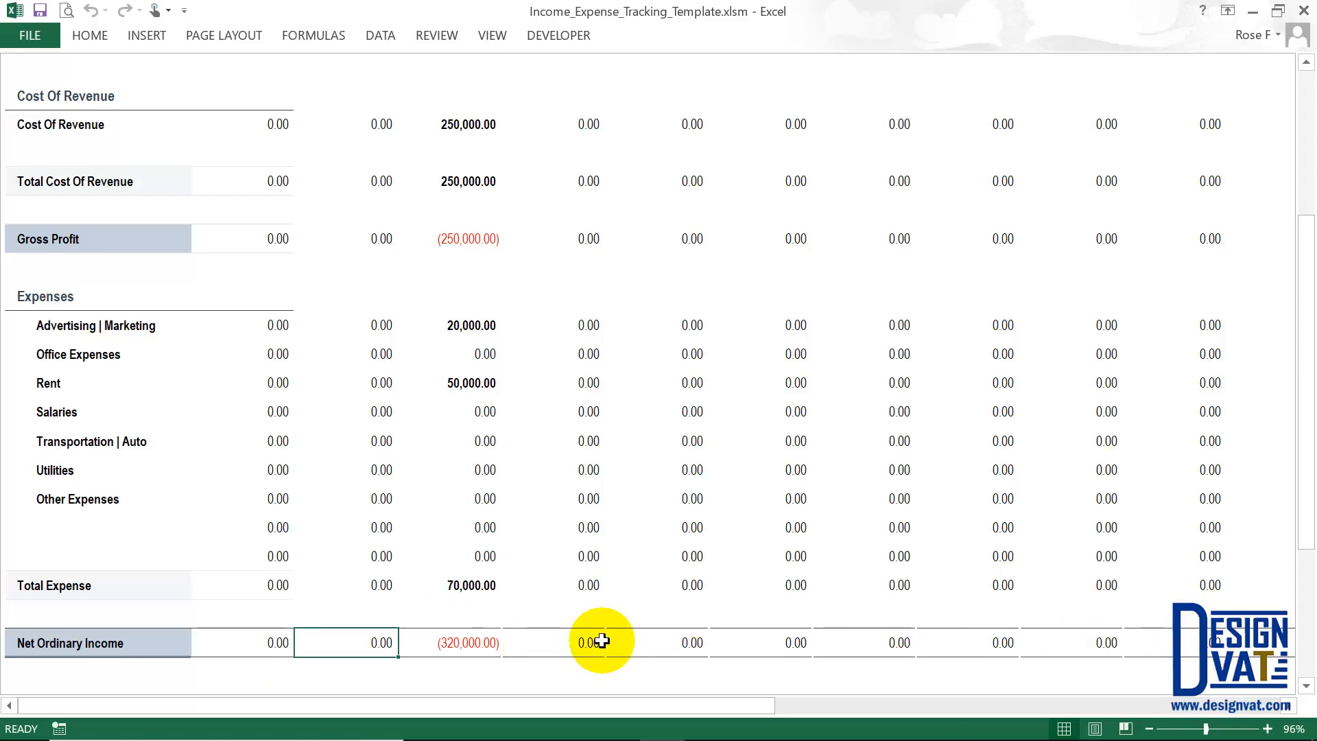
Return to the expense records and review the names and categories of the rent, Facebook campaign and developer salary rows
{"action": "scroll", "coordinate": [602, 641], "scroll_direction": "up", "scroll_amount": 3}
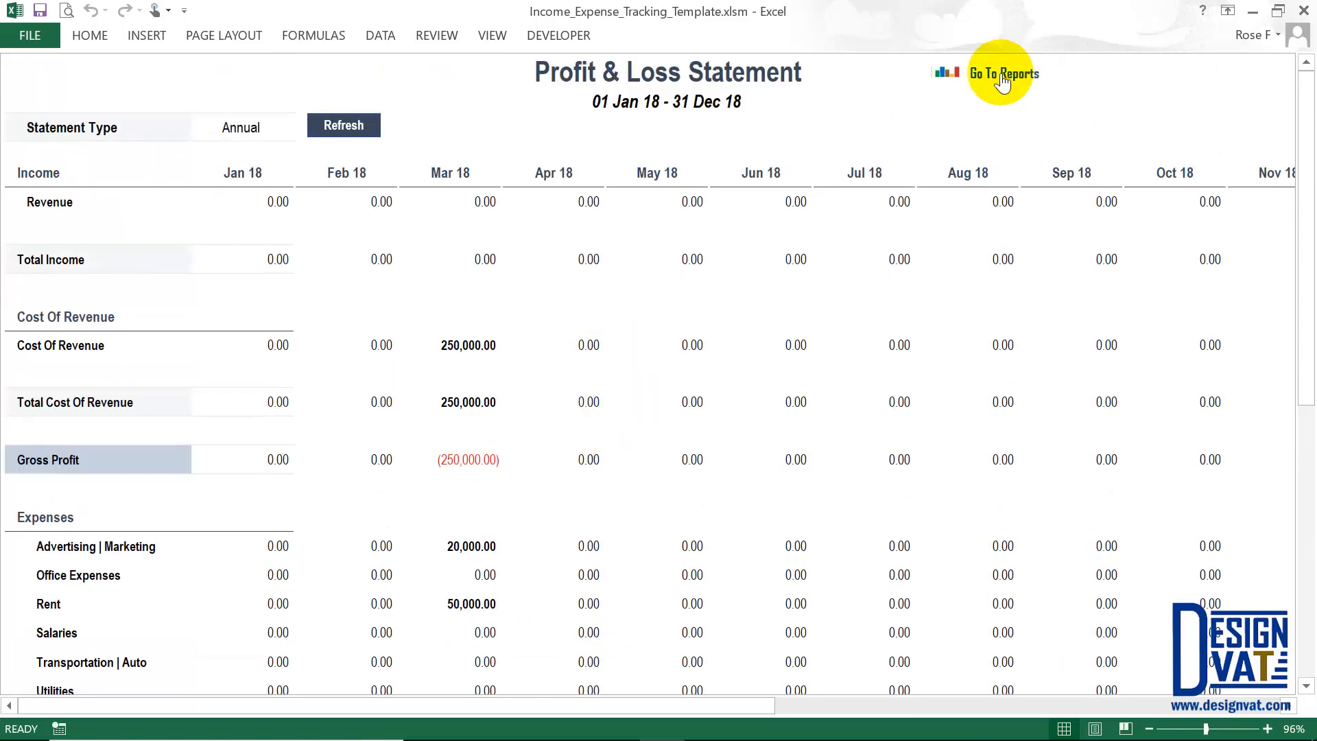
{"action": "left_click", "coordinate": [982, 74]}
{"action": "left_click", "coordinate": [861, 66]}
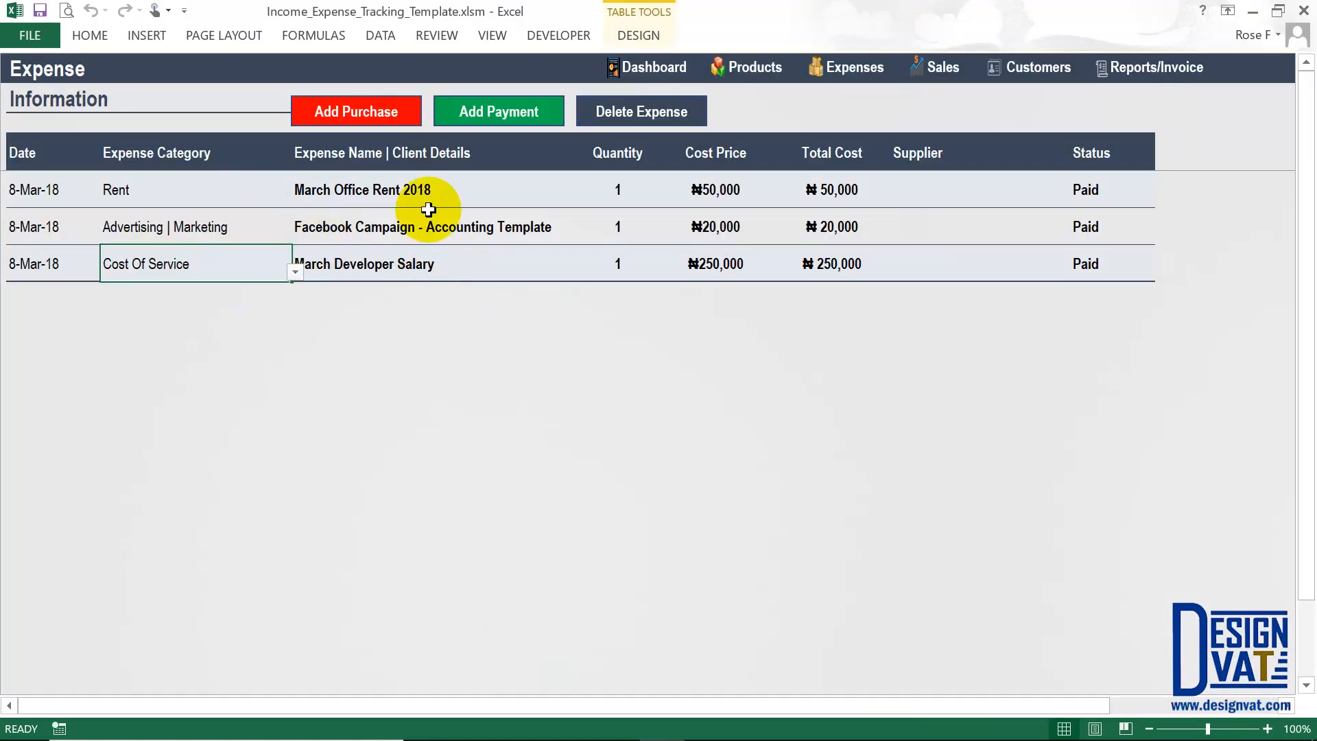
{"action": "left_click", "coordinate": [309, 185]}
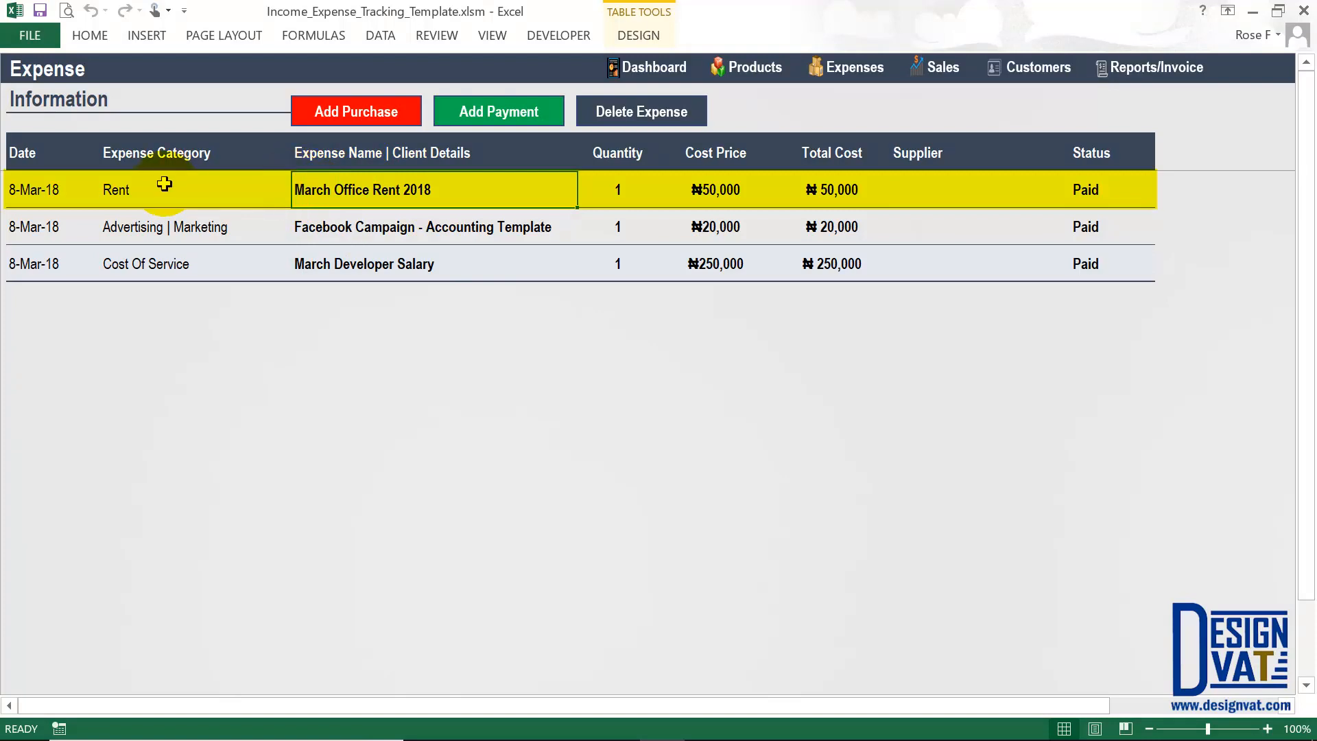
{"action": "left_click", "coordinate": [343, 222]}
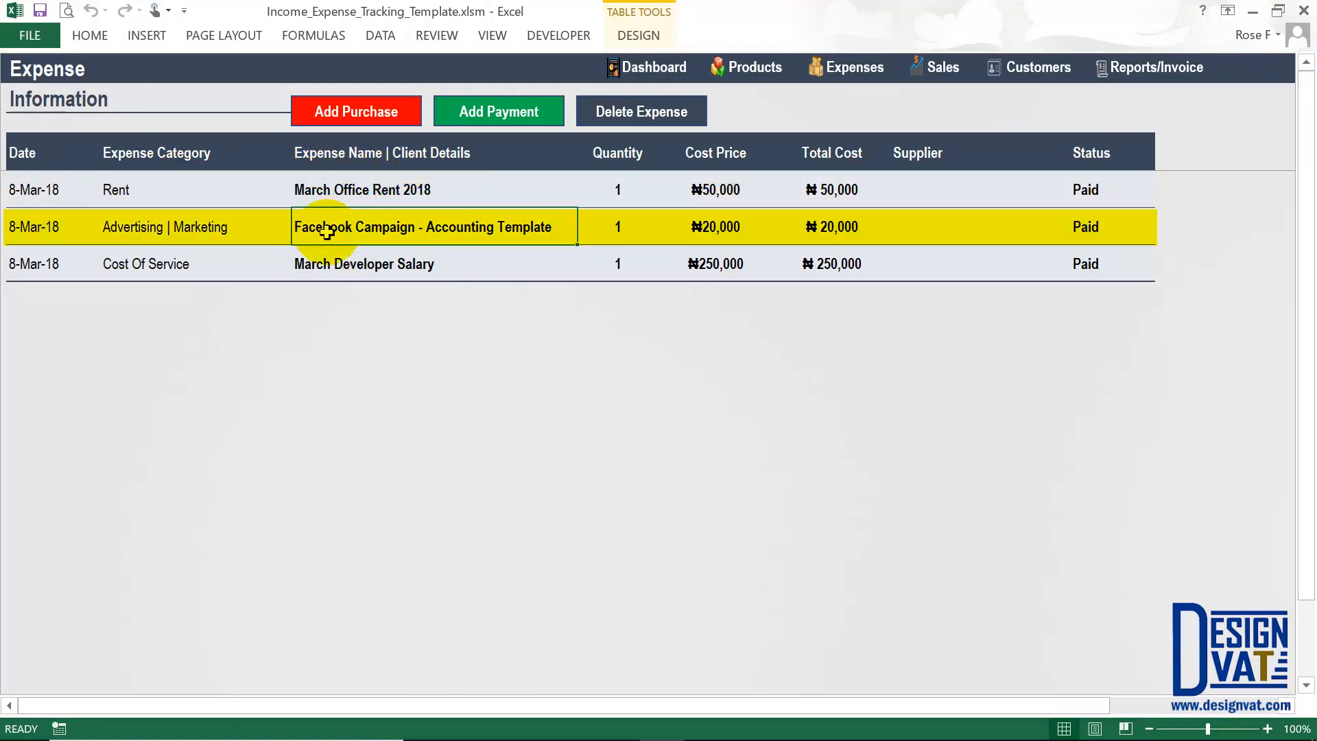
{"action": "left_click", "coordinate": [199, 229]}
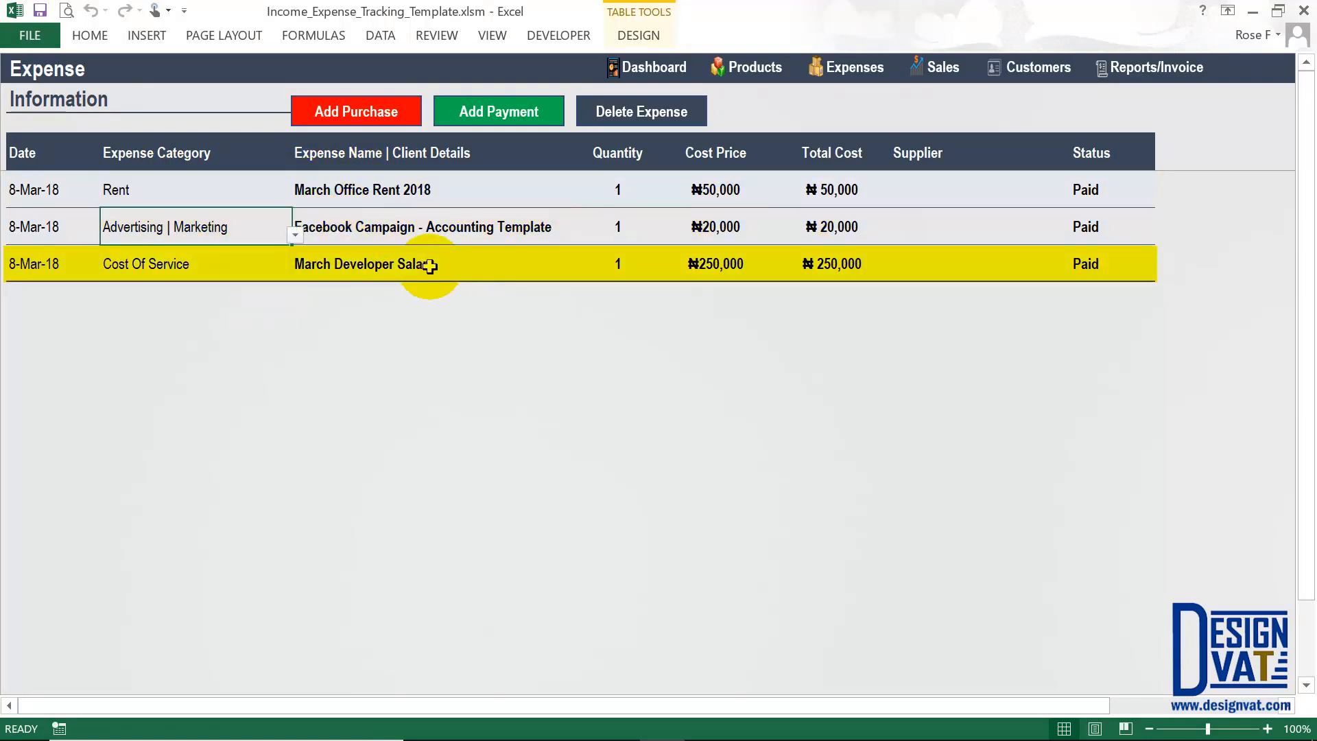
{"action": "left_click", "coordinate": [429, 266]}
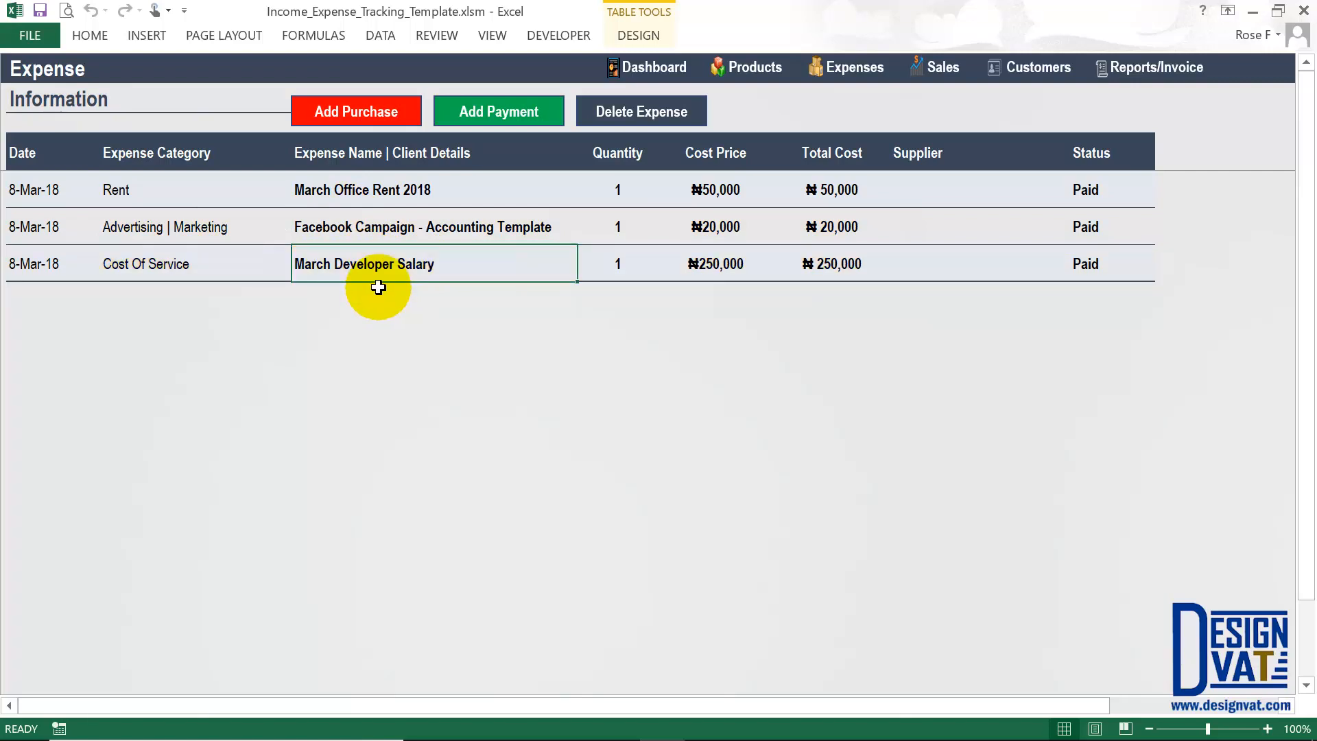
{"action": "left_click", "coordinate": [185, 266]}
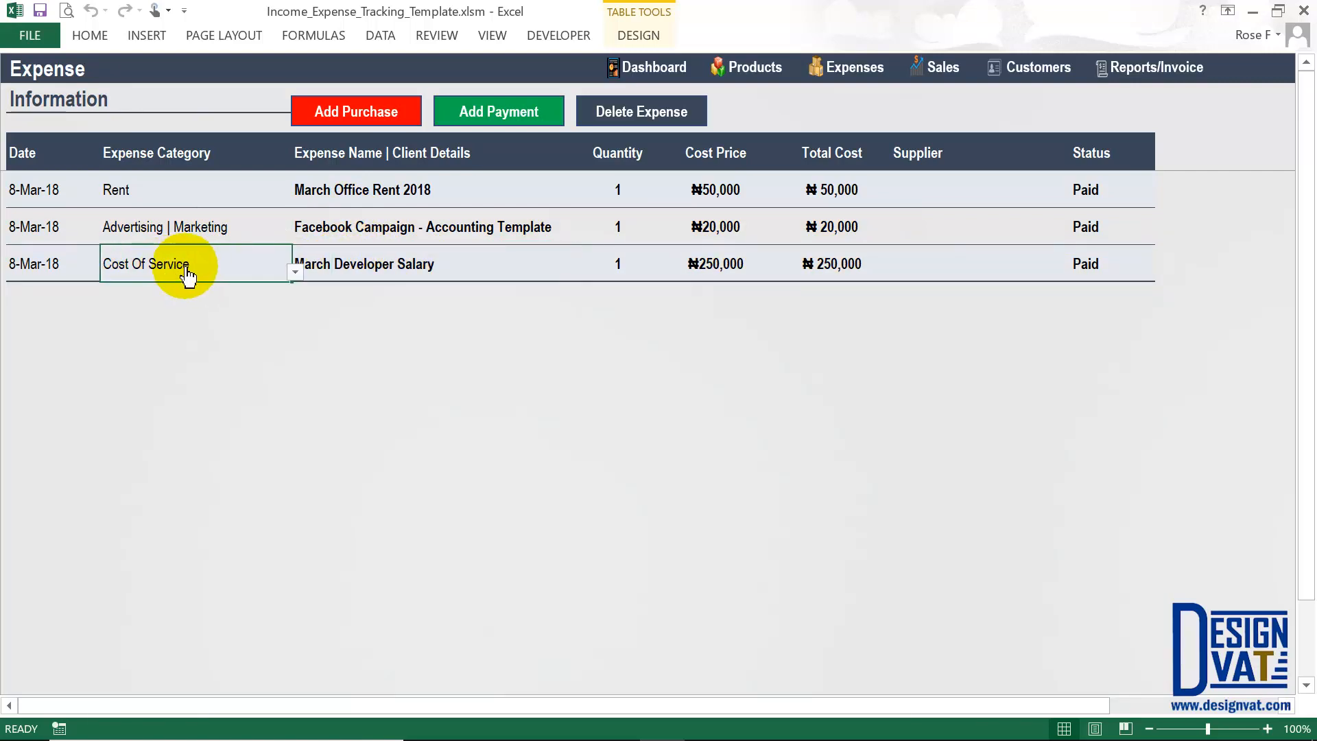
{"action": "left_click", "coordinate": [361, 264]}
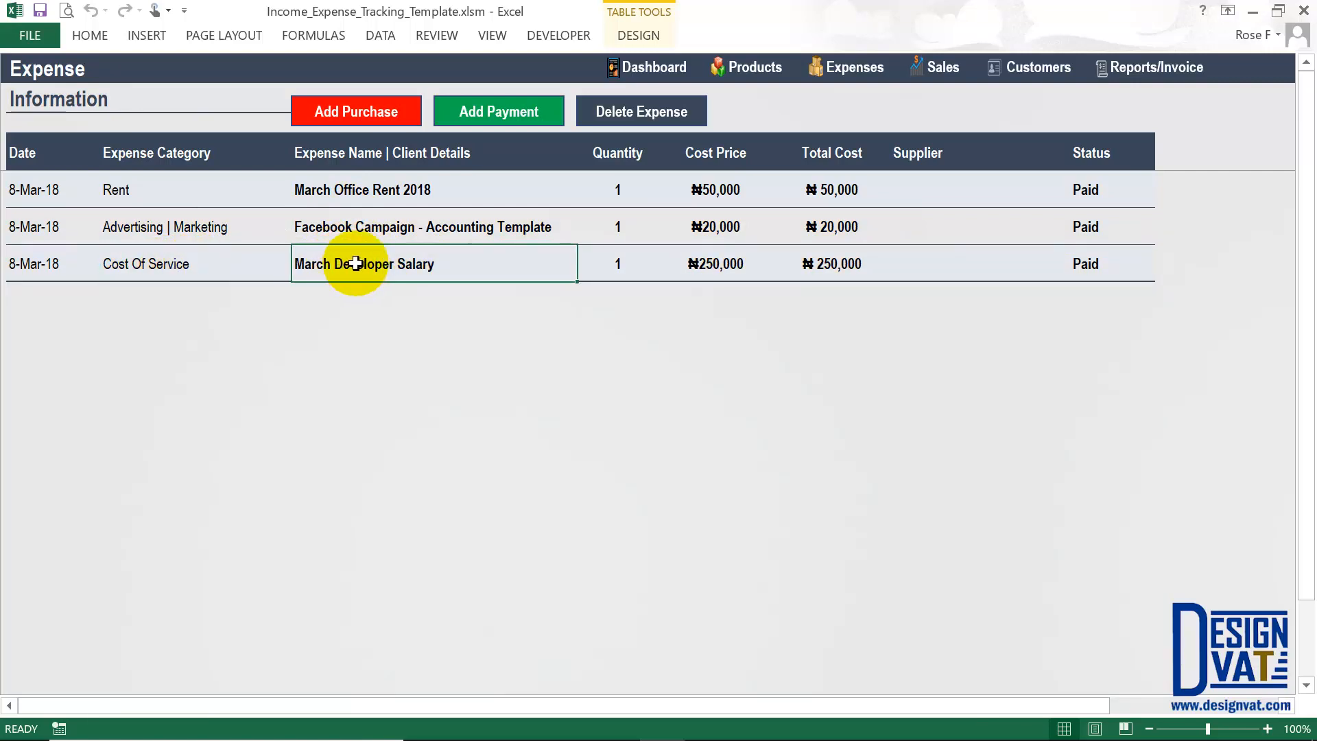
Start another purchase with status Paid, expense type Salaries and expense name Admin Staff Salary
{"action": "left_click", "coordinate": [387, 109]}
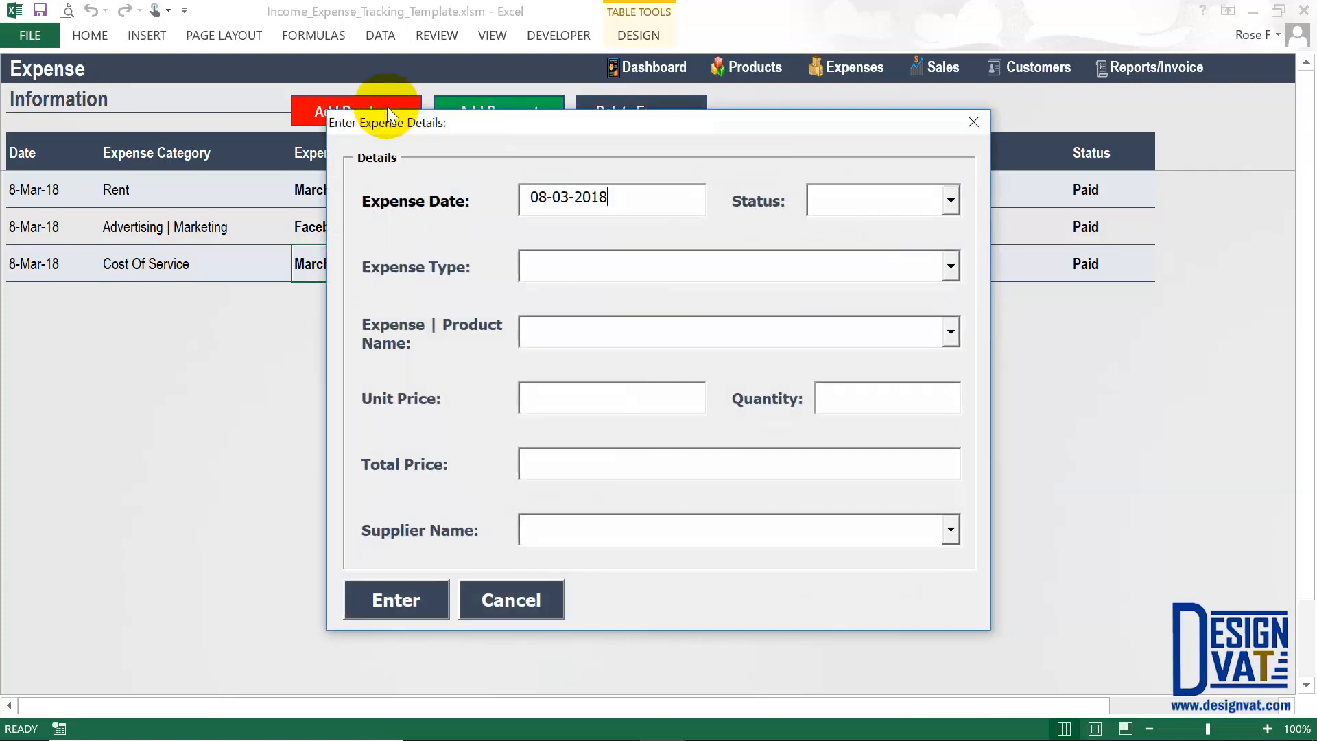
{"action": "left_click_drag", "start_coordinate": [451, 122], "coordinate": [434, 119]}
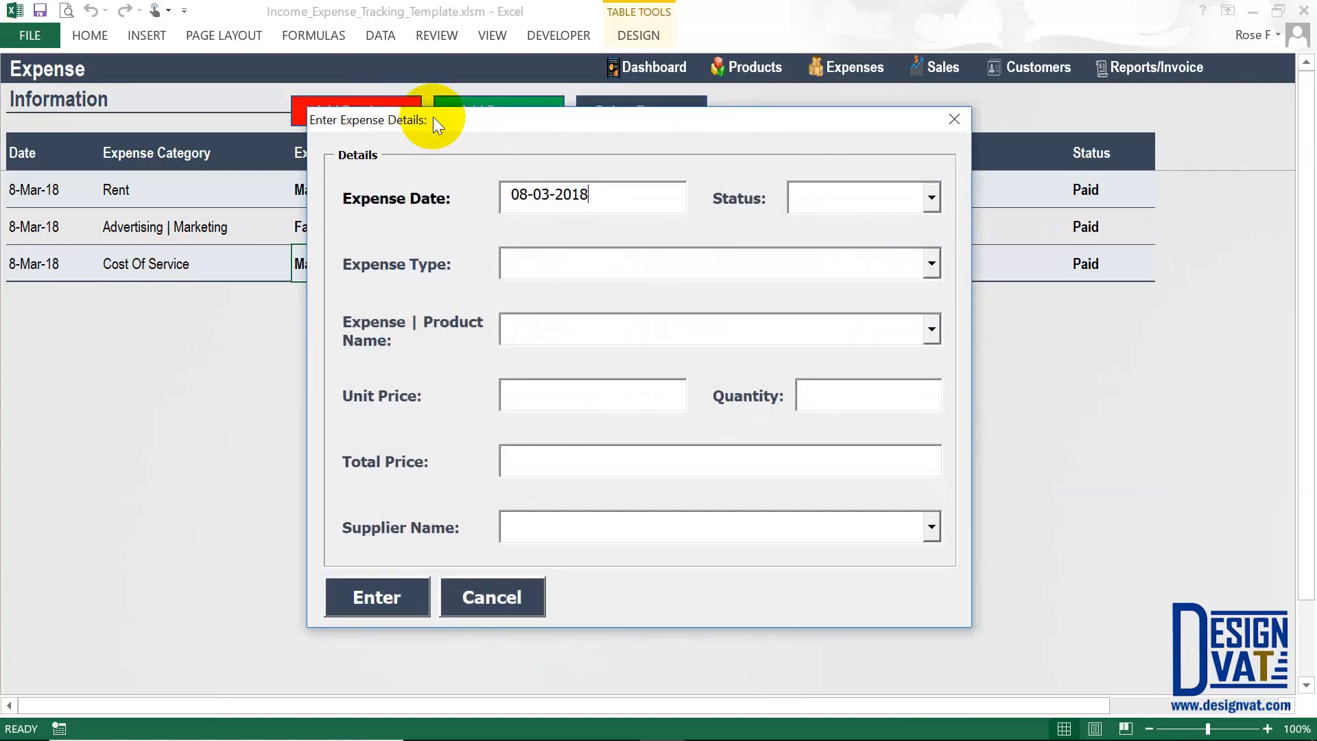
{"action": "left_click_drag", "start_coordinate": [433, 117], "coordinate": [416, 116]}
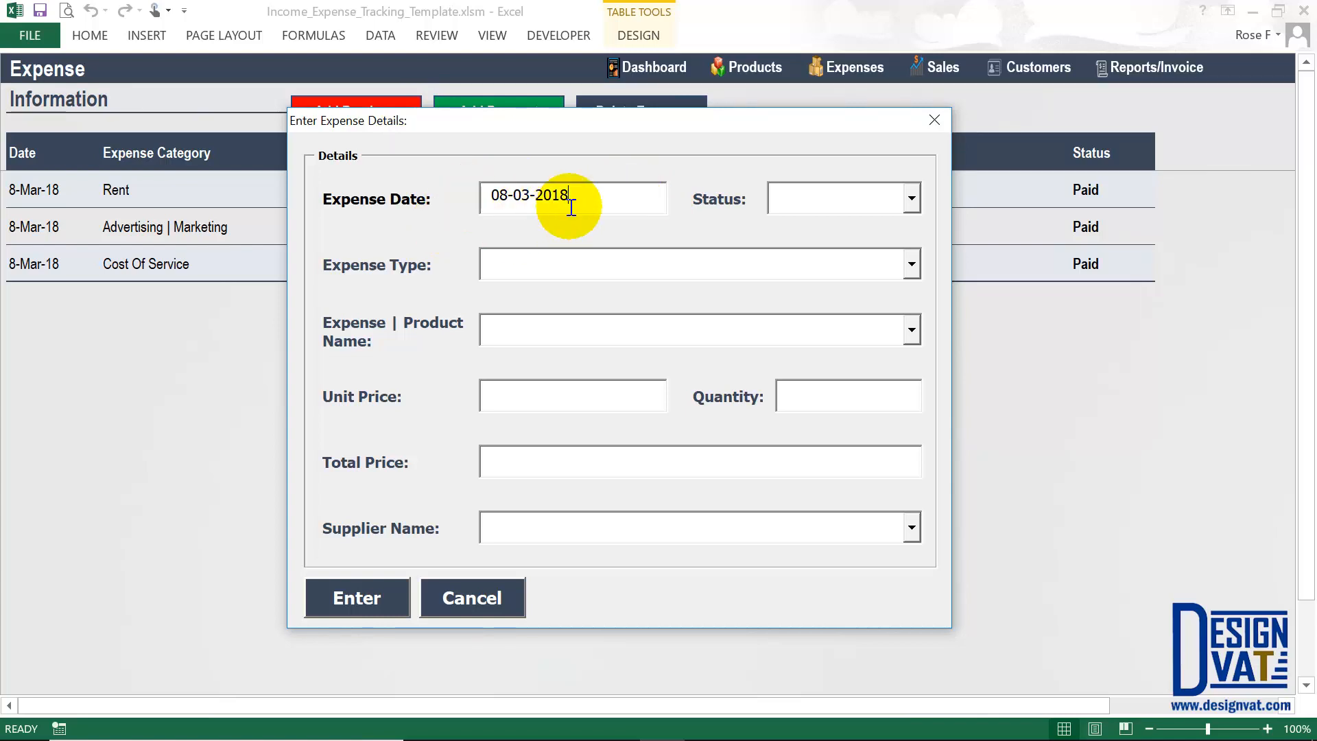
{"action": "left_click", "coordinate": [887, 203]}
{"action": "left_click", "coordinate": [866, 225]}
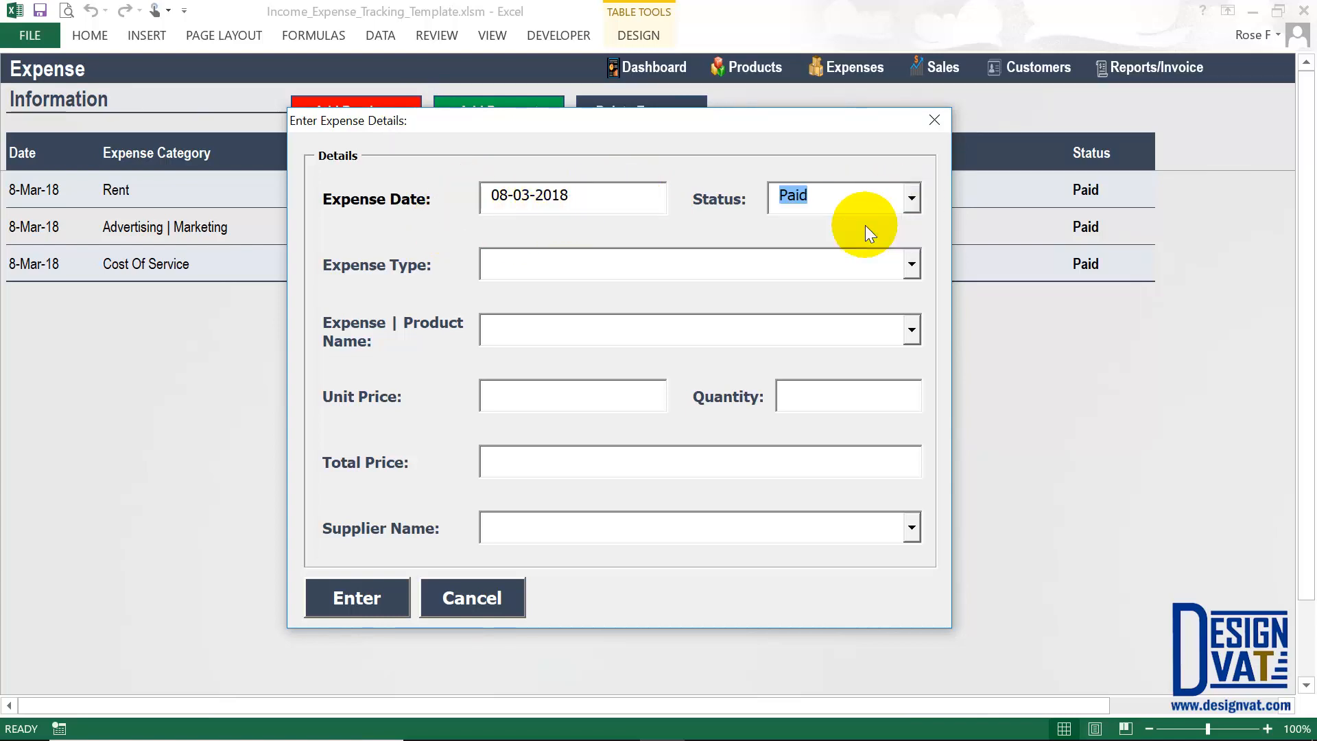
{"action": "left_click", "coordinate": [911, 265]}
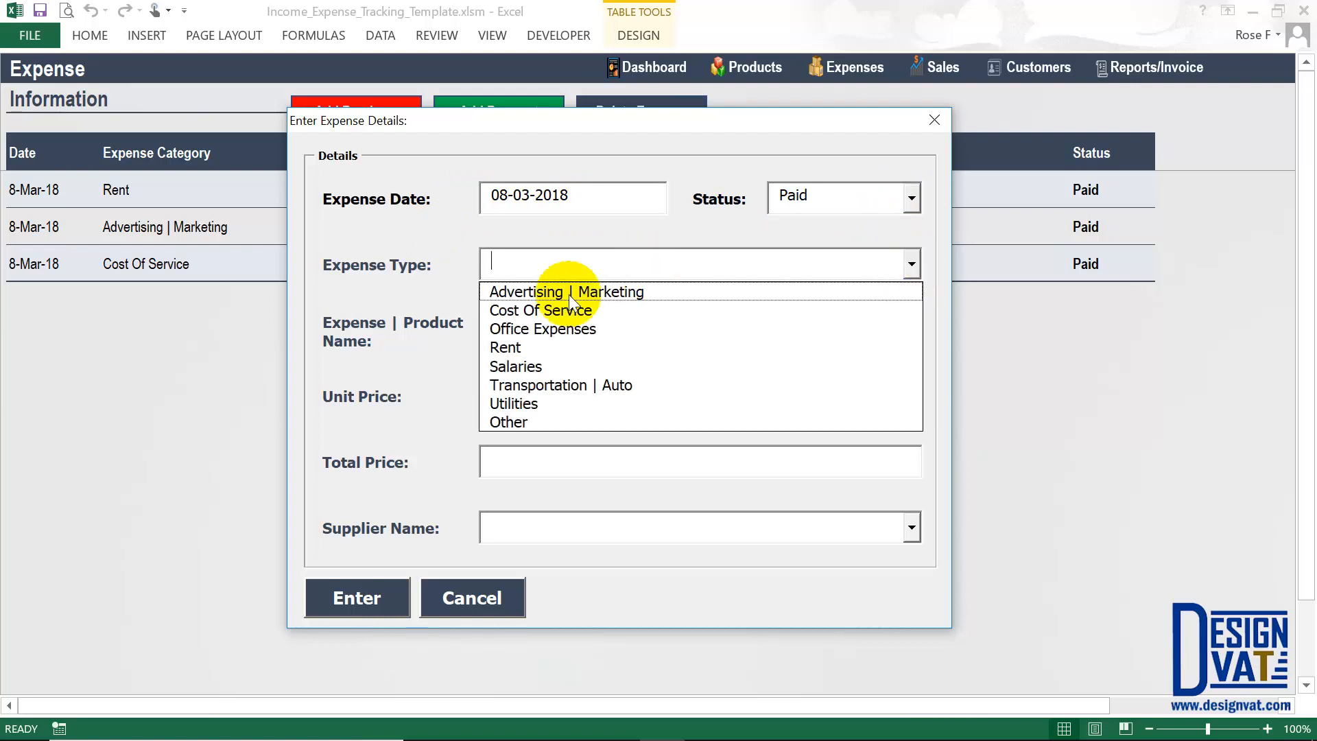
{"action": "left_click", "coordinate": [529, 367]}
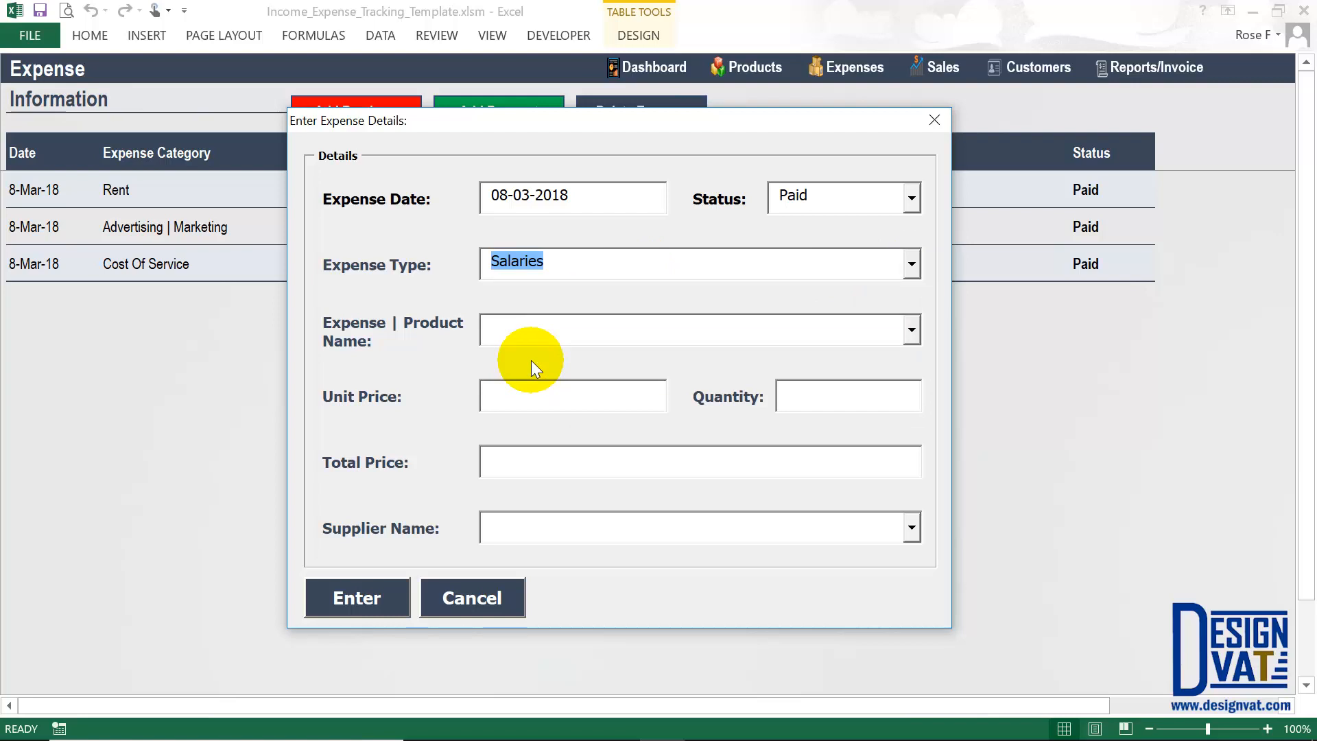
{"action": "left_click", "coordinate": [538, 324]}
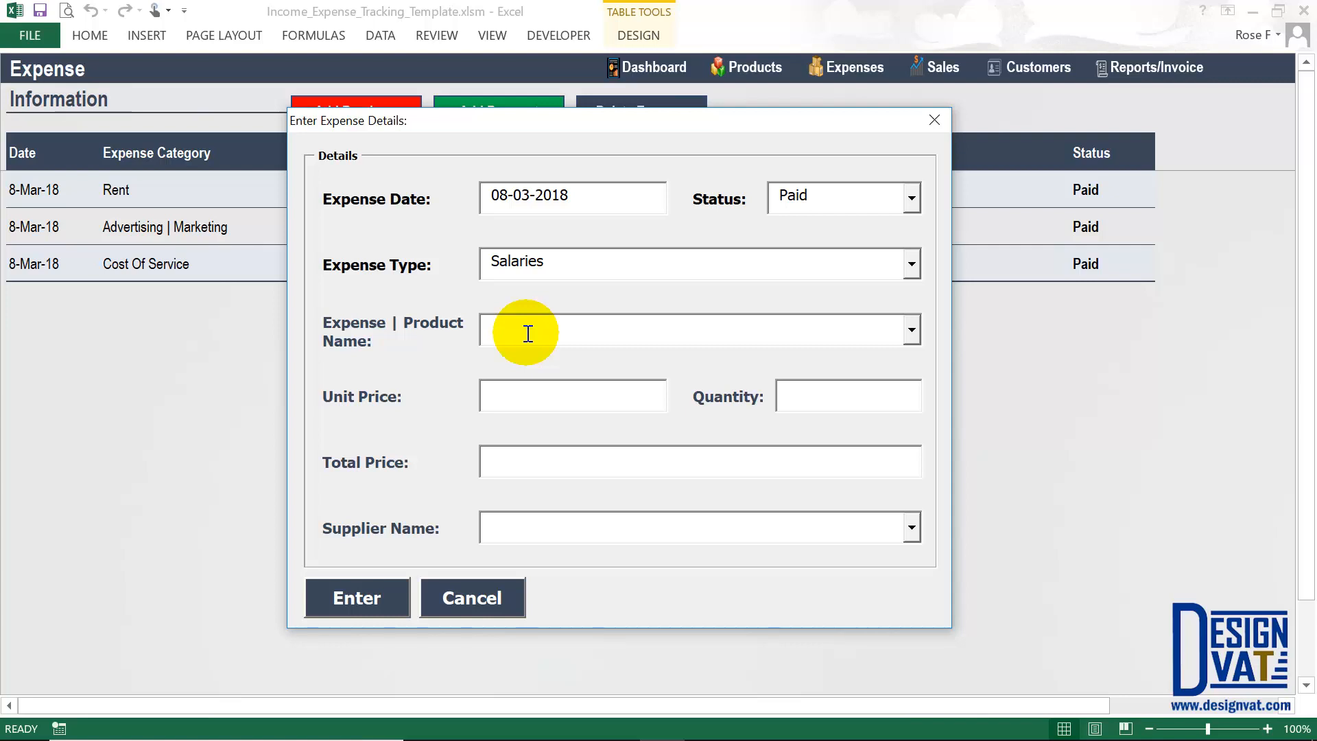
{"action": "type", "text": "Admin Staff Salary"}
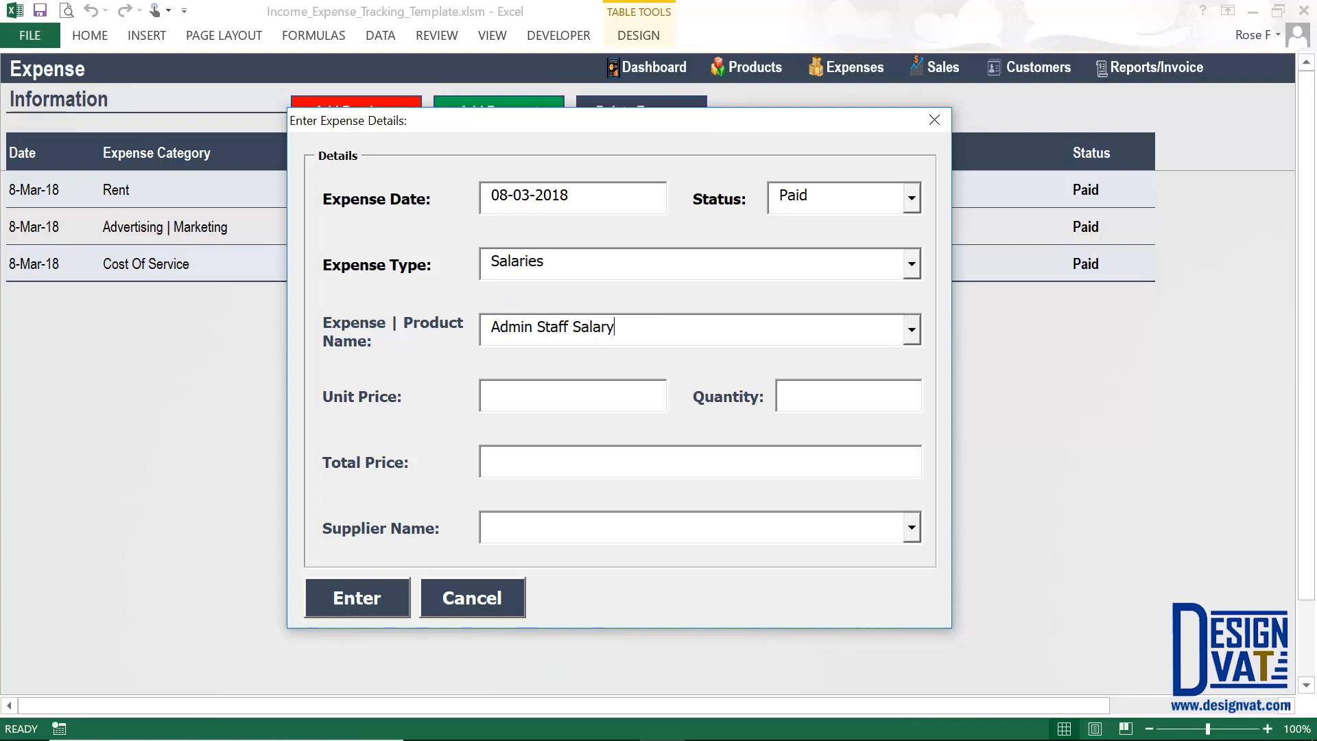
Complete the Admin Staff Salary purchase with unit price 500,000 and quantity 1, save it, and review the expenses' Paid statuses
{"action": "left_click", "coordinate": [501, 385]}
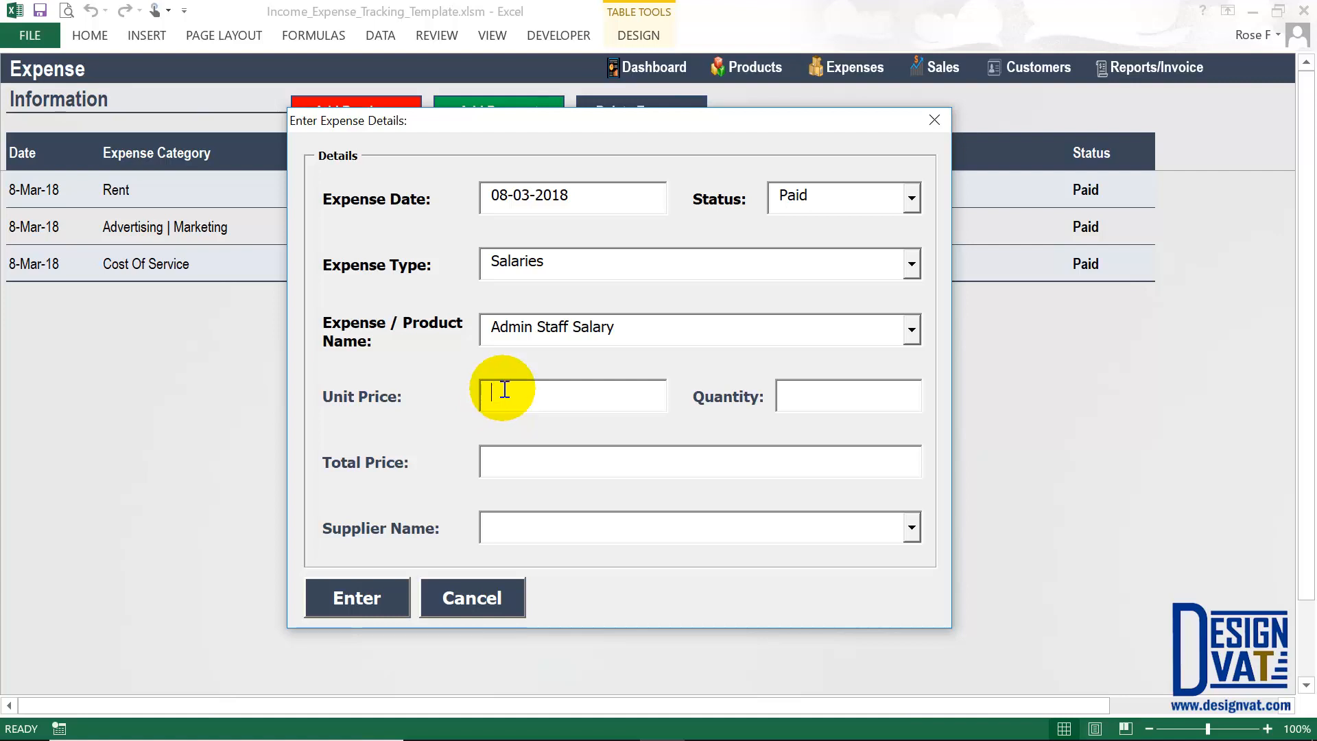
{"action": "type", "text": "500,000"}
{"action": "key", "text": "Tab"}
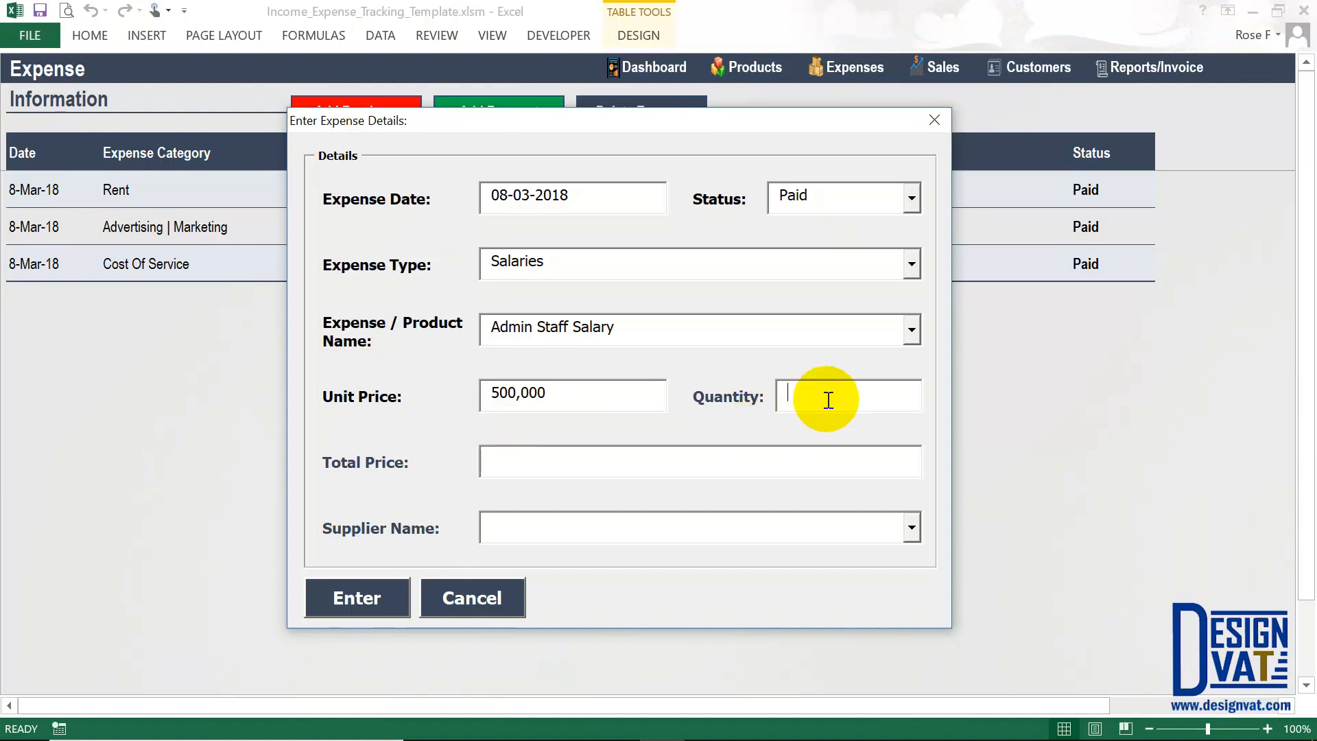
{"action": "type", "text": "1"}
{"action": "key", "text": "Tab"}
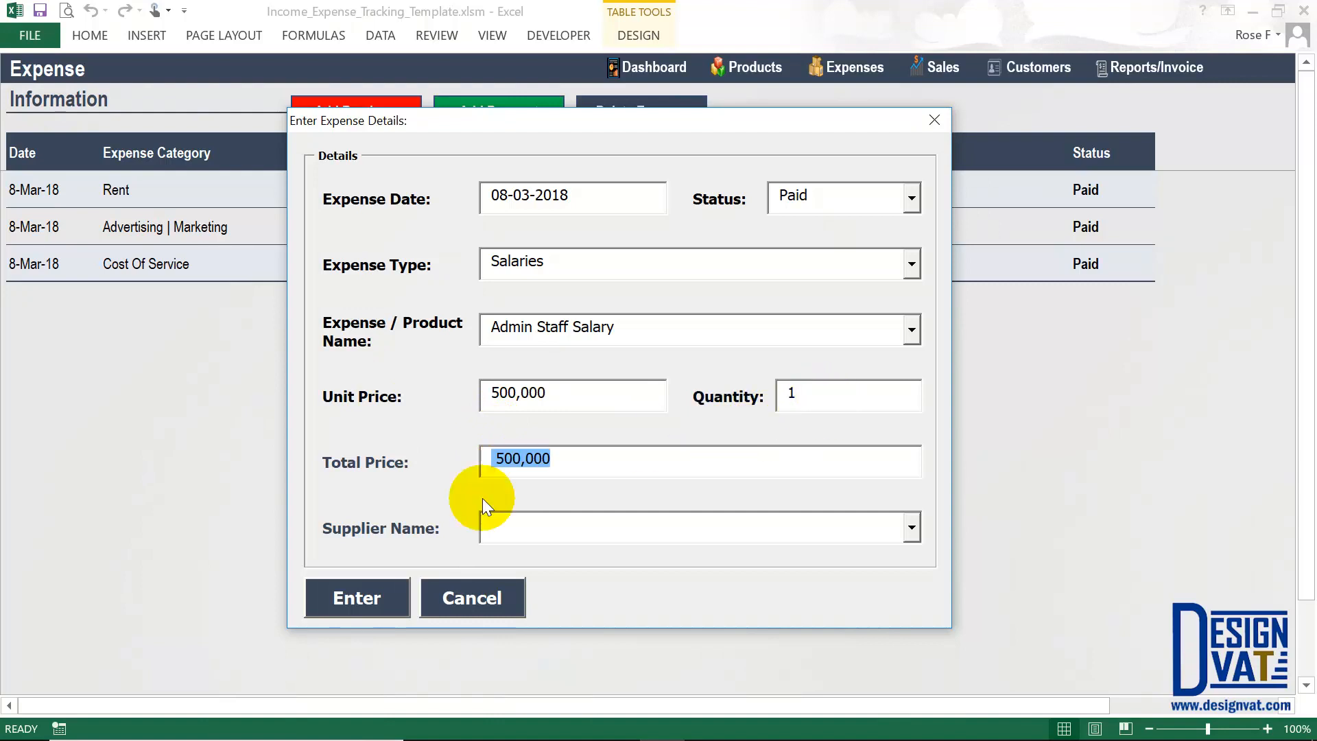
{"action": "left_click", "coordinate": [514, 522]}
{"action": "left_click", "coordinate": [359, 585]}
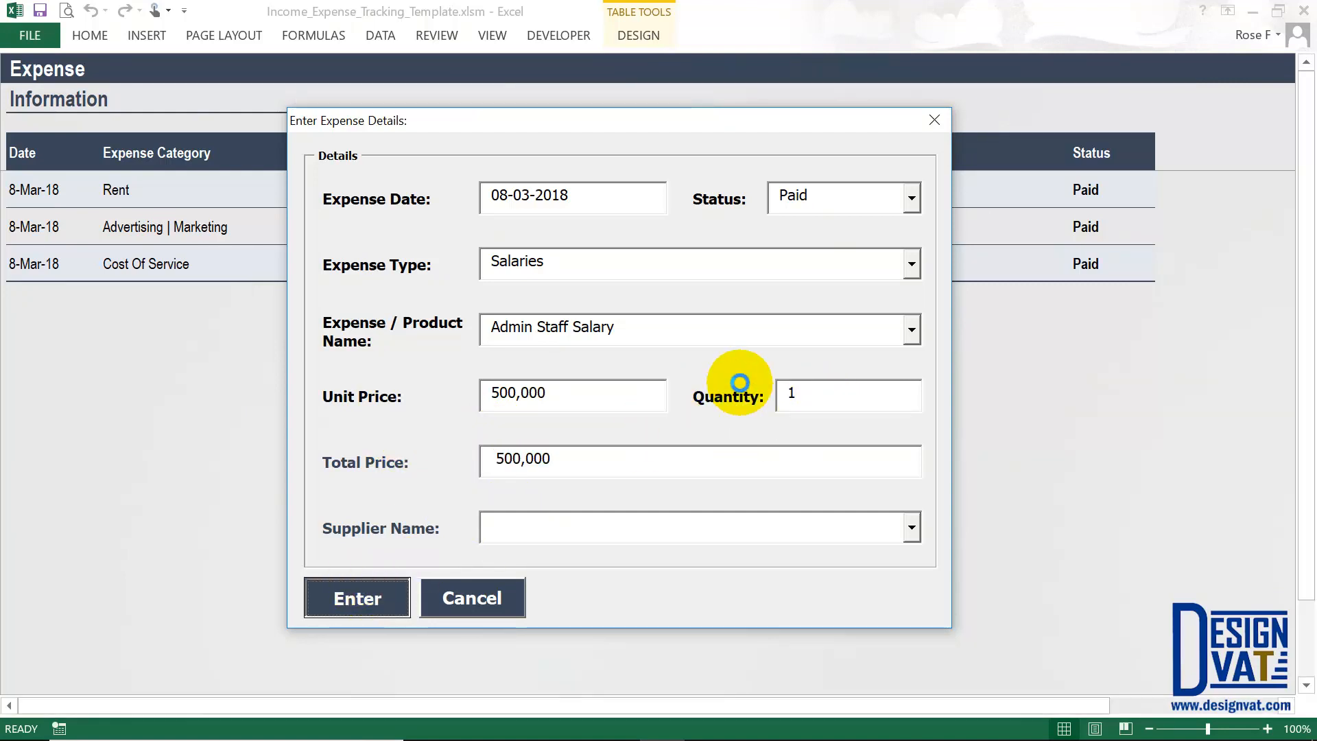
{"action": "left_click", "coordinate": [664, 449]}
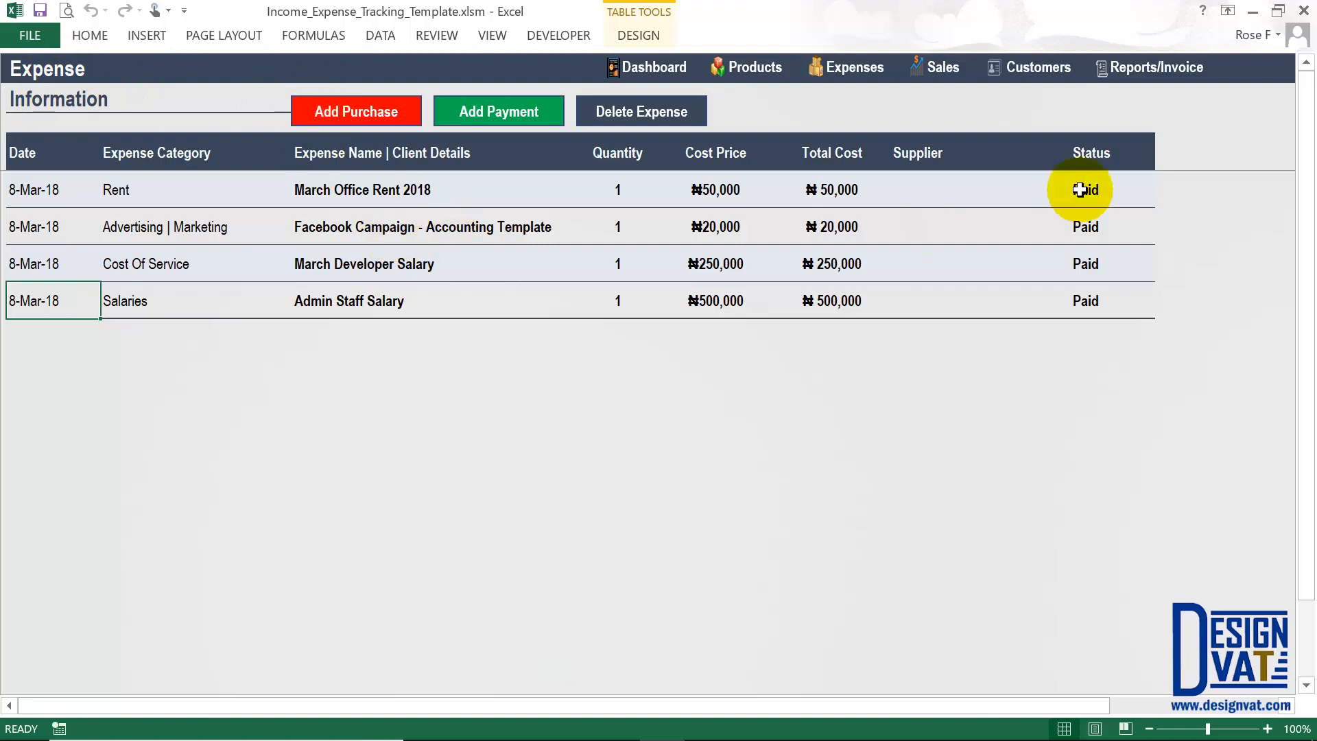
{"action": "left_click_drag", "start_coordinate": [1083, 186], "coordinate": [1087, 301]}
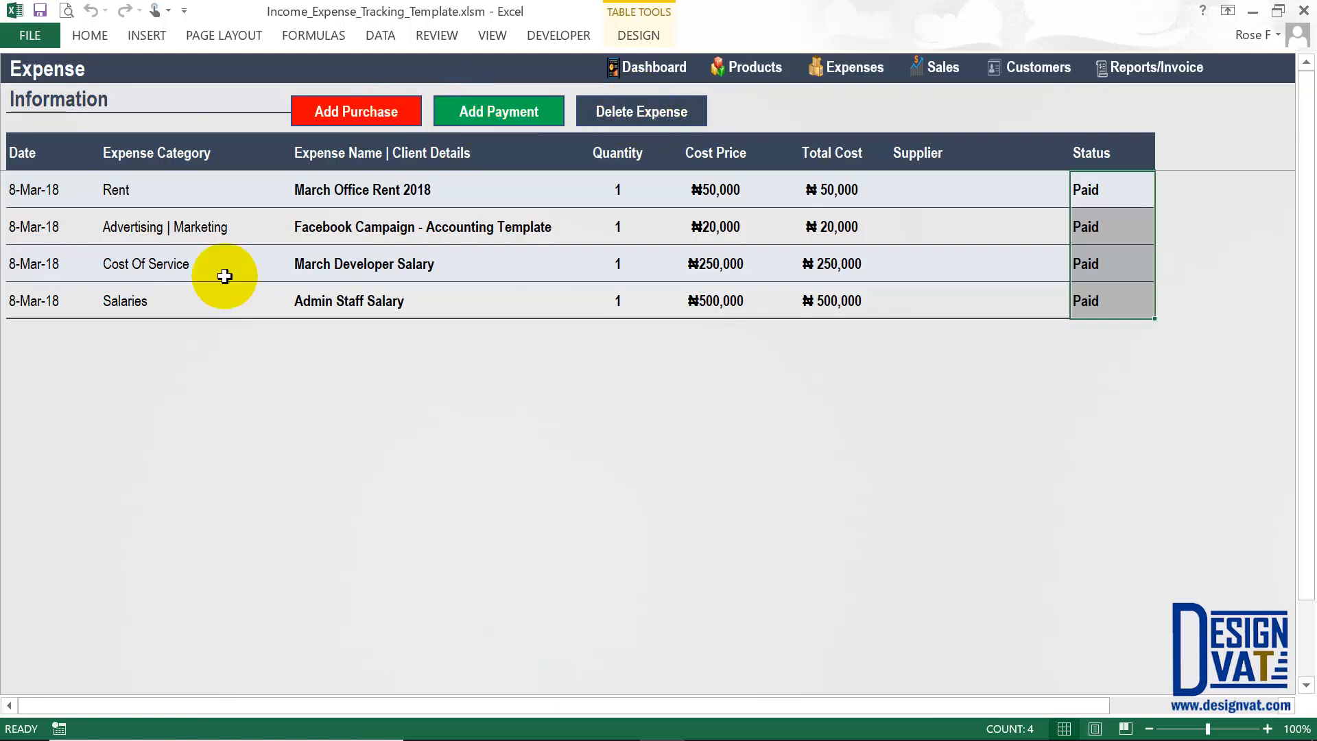
Delete the Admin Staff Salary expense from the expense records
{"action": "left_click", "coordinate": [29, 302]}
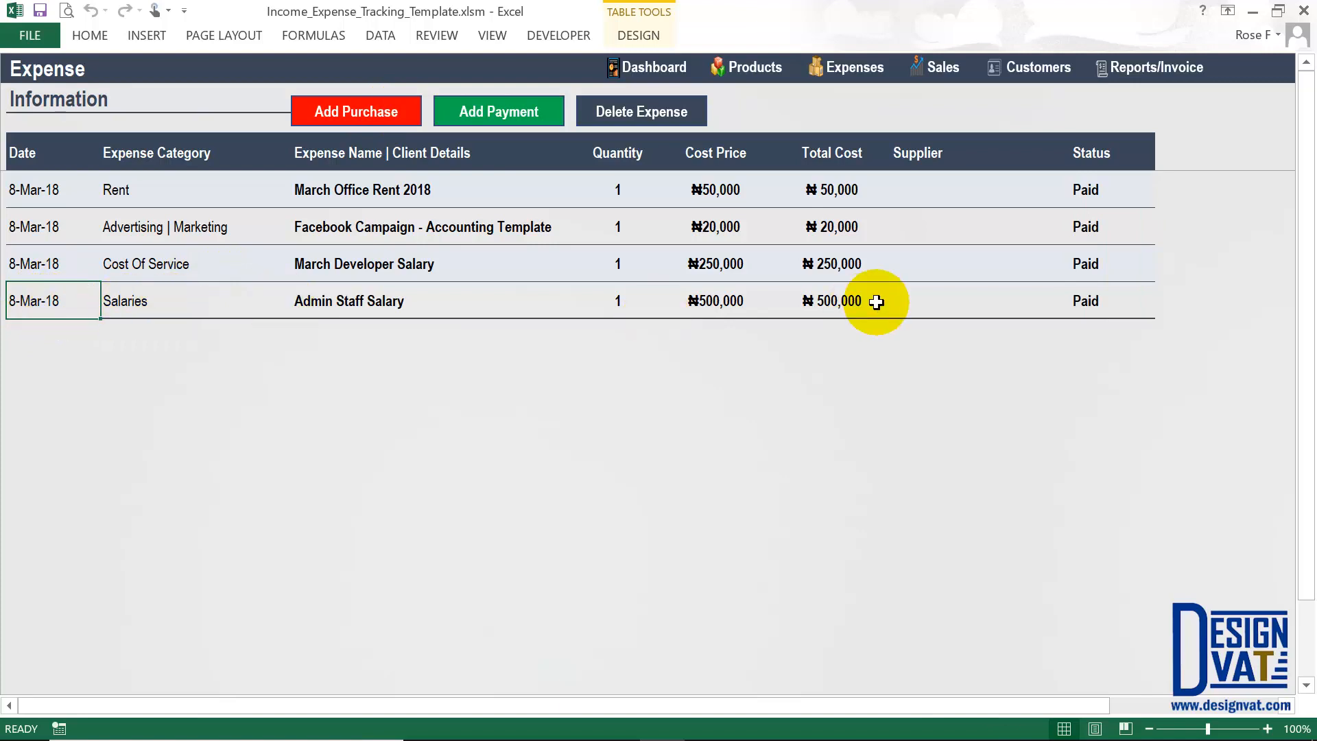
{"action": "left_click", "coordinate": [610, 122]}
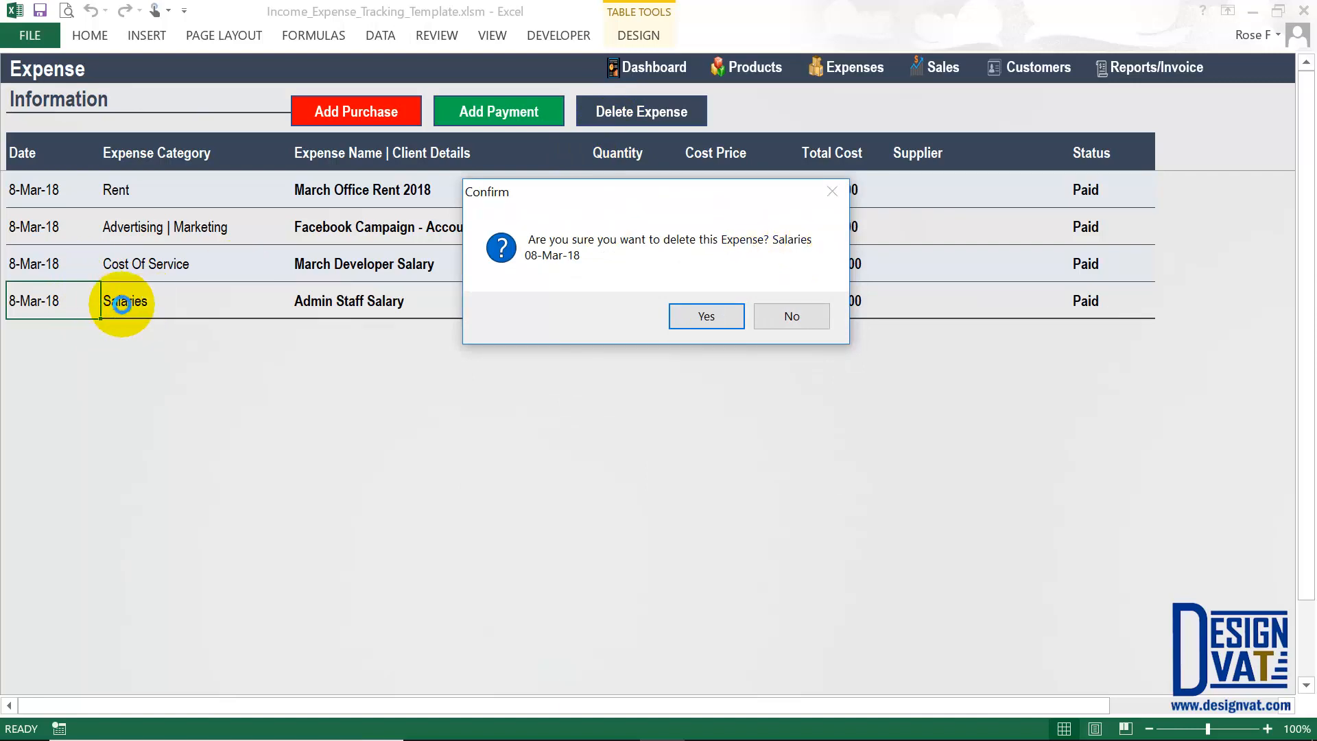
{"action": "left_click", "coordinate": [697, 316]}
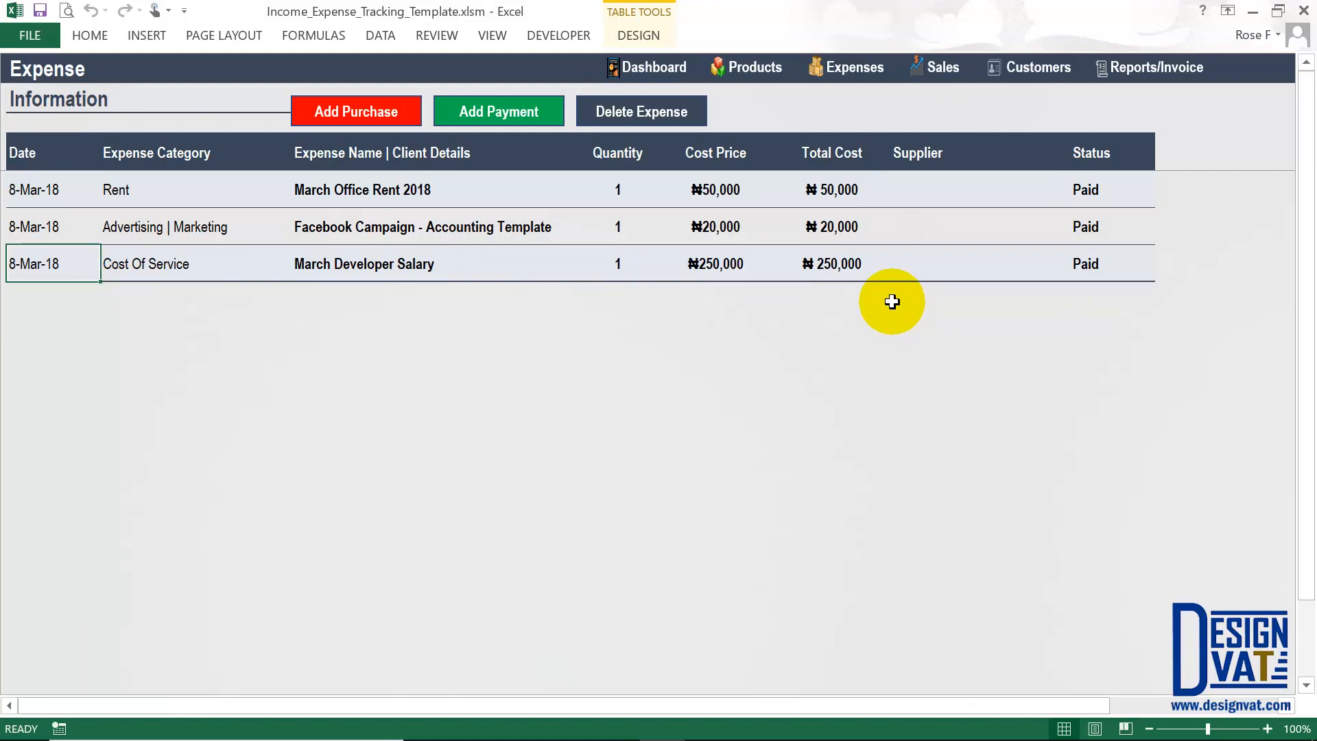
View the blank purchase entry form, dismiss it, and go to the sales records
{"action": "left_click", "coordinate": [361, 114]}
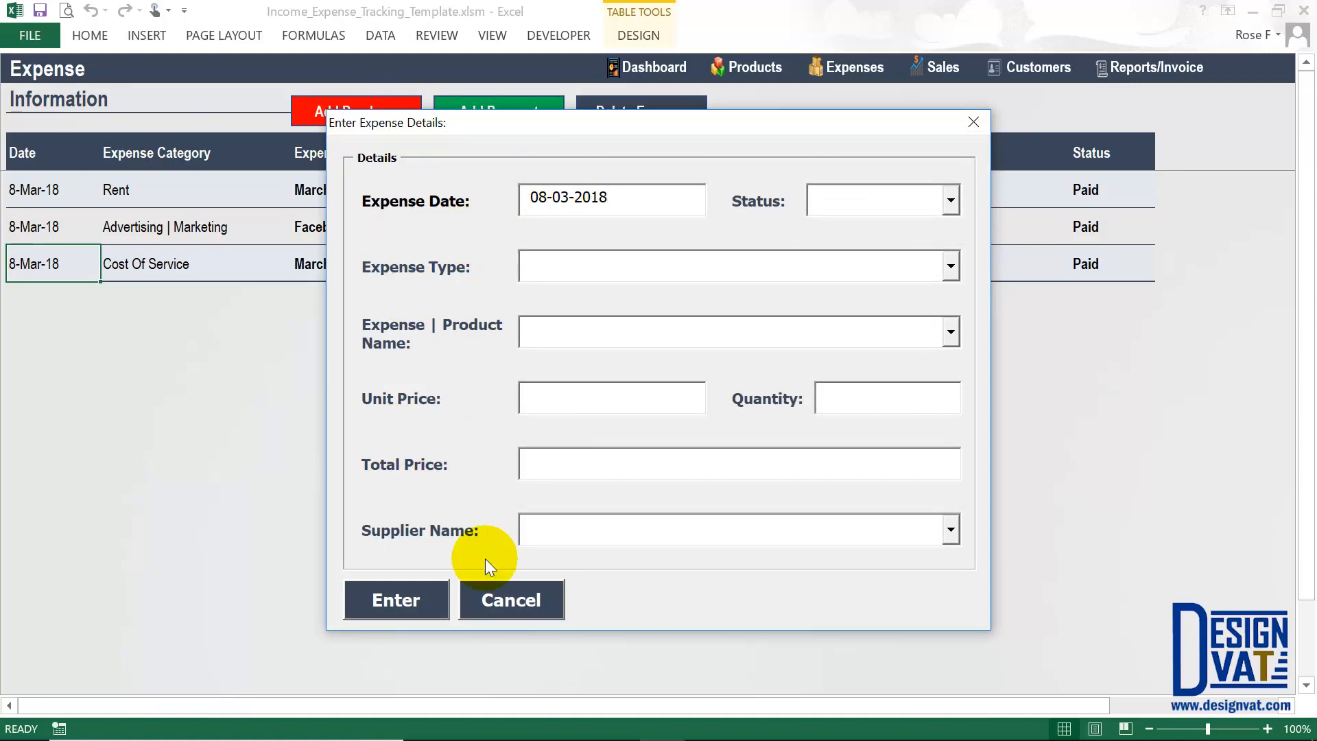
{"action": "left_click", "coordinate": [505, 599]}
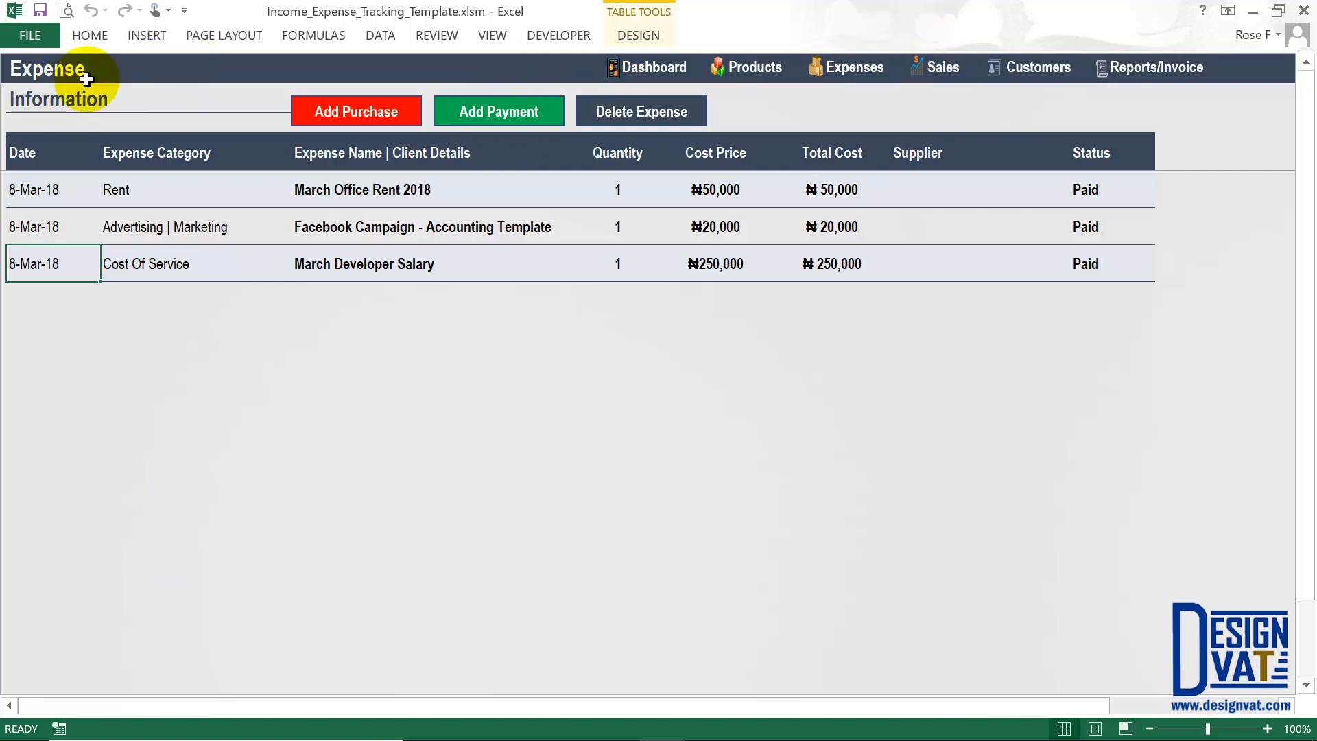
{"action": "left_click", "coordinate": [945, 73]}
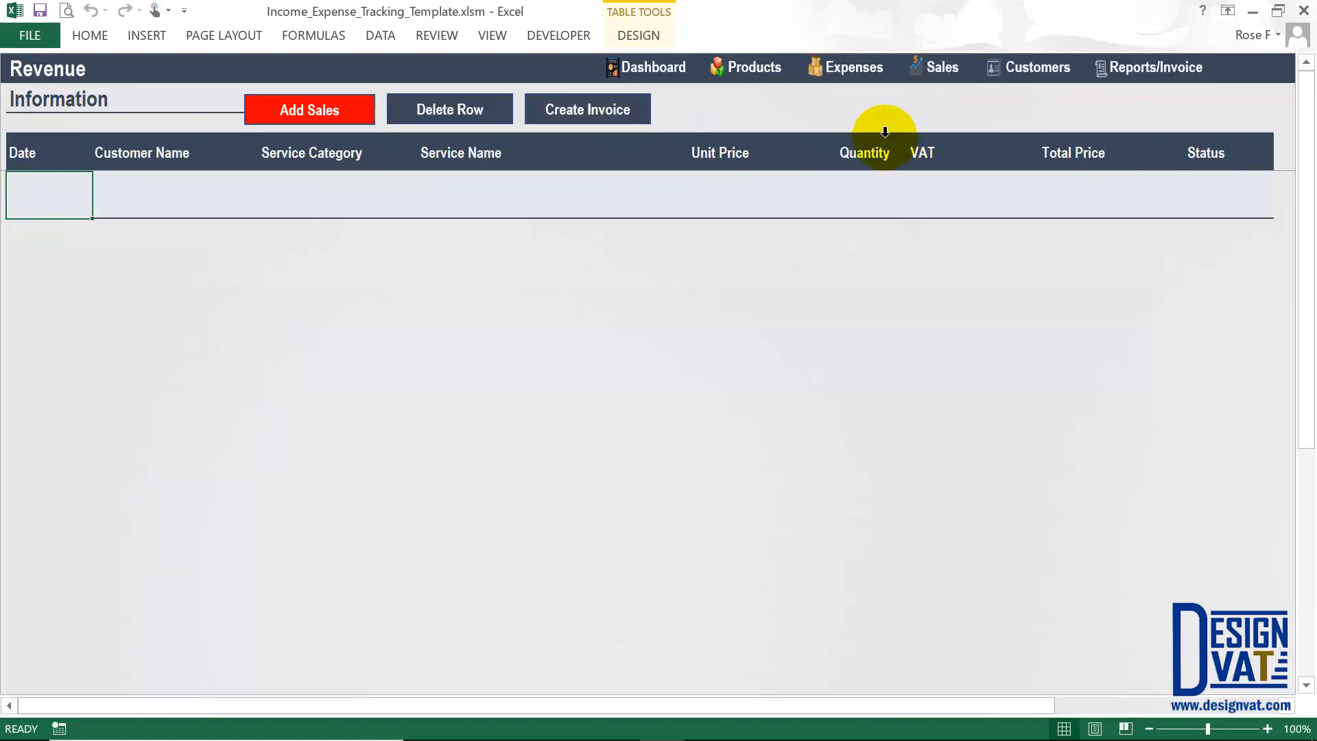
{"action": "left_click", "coordinate": [947, 71]}
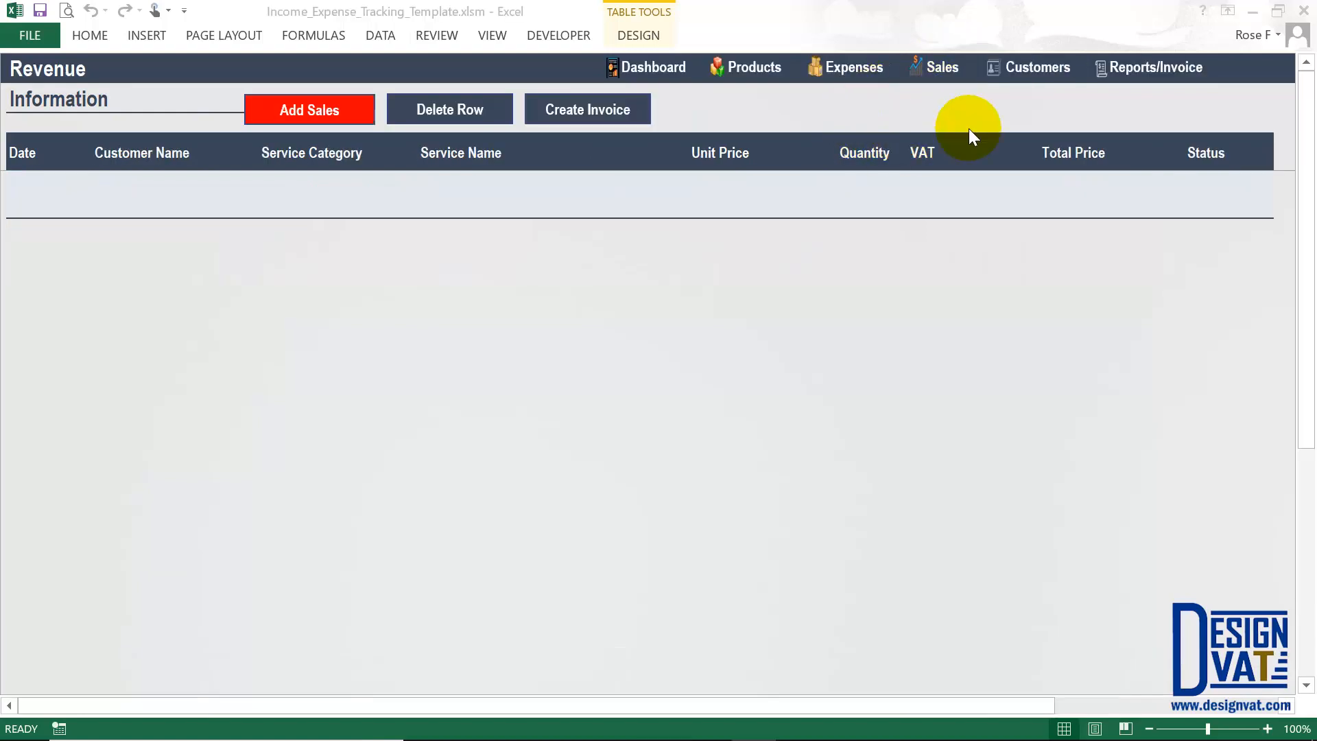
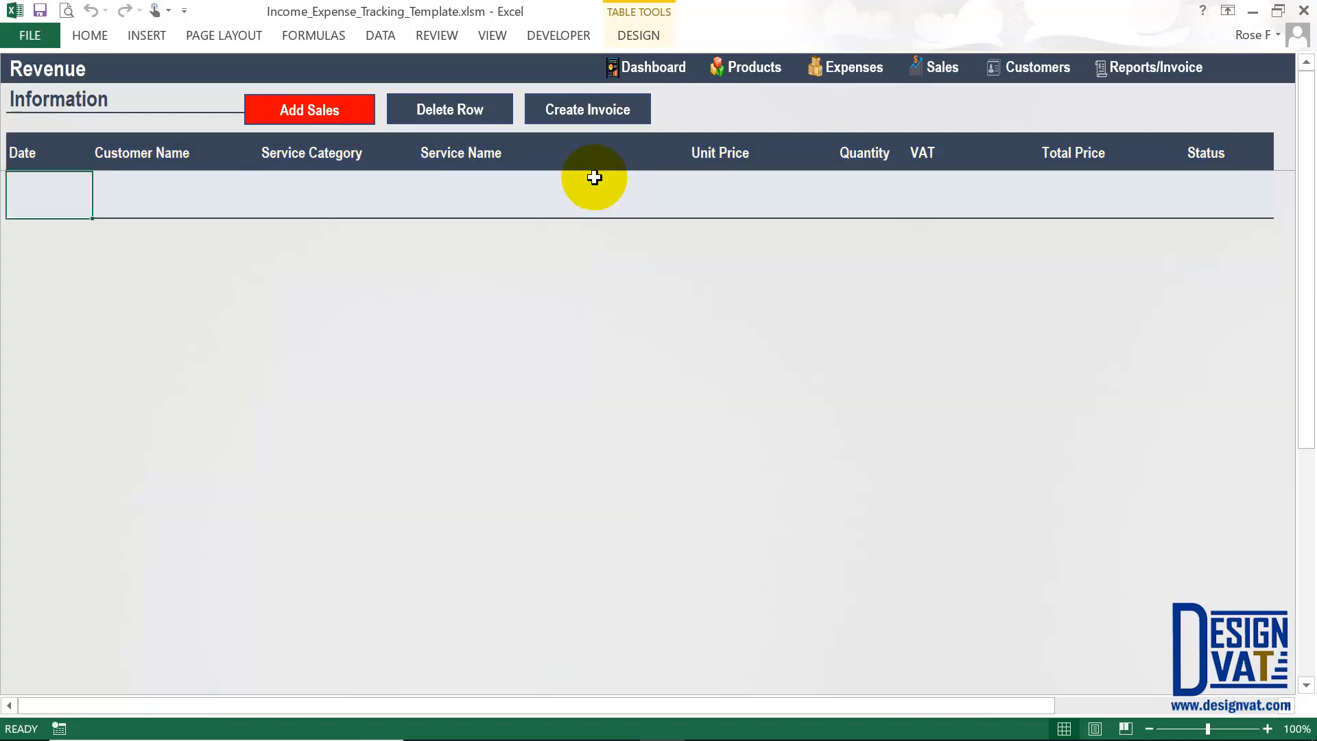
Start a new sale and set its sales date to 07-03-2018
{"action": "left_click", "coordinate": [293, 111]}
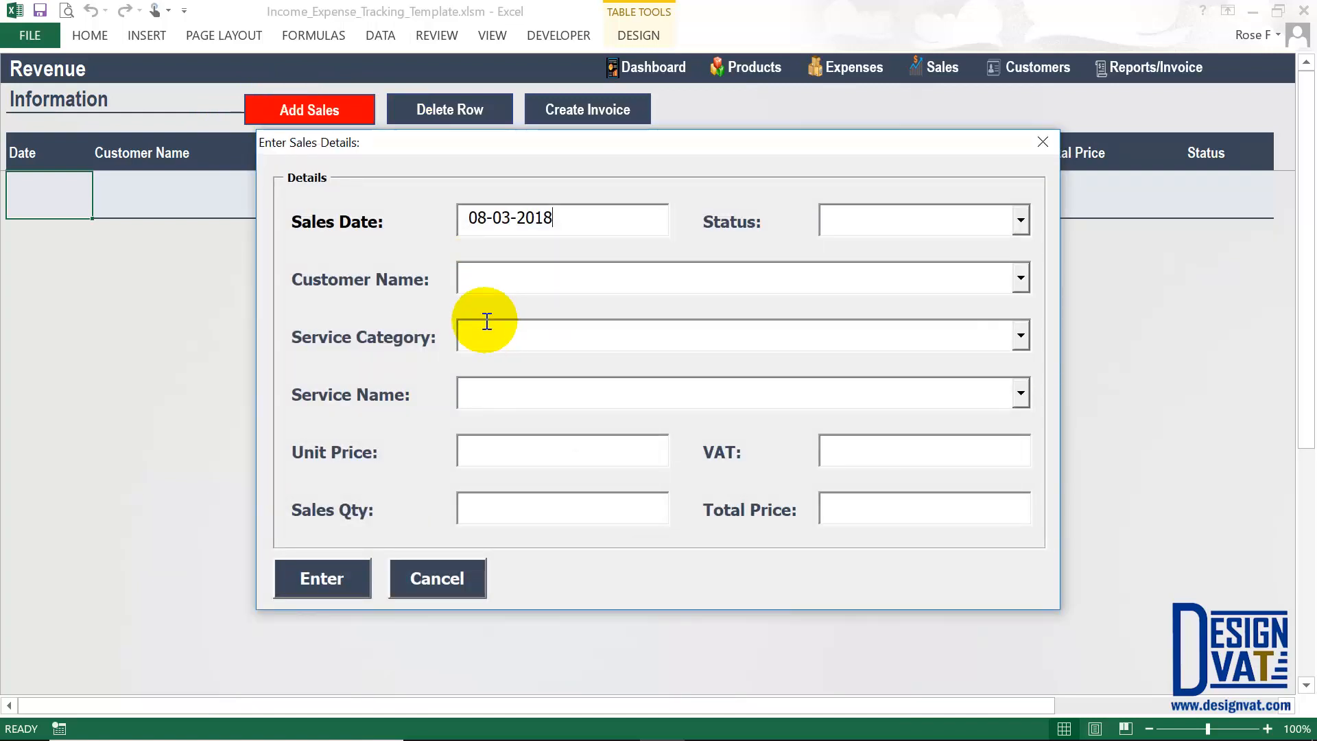
{"action": "left_click_drag", "start_coordinate": [559, 214], "coordinate": [530, 223]}
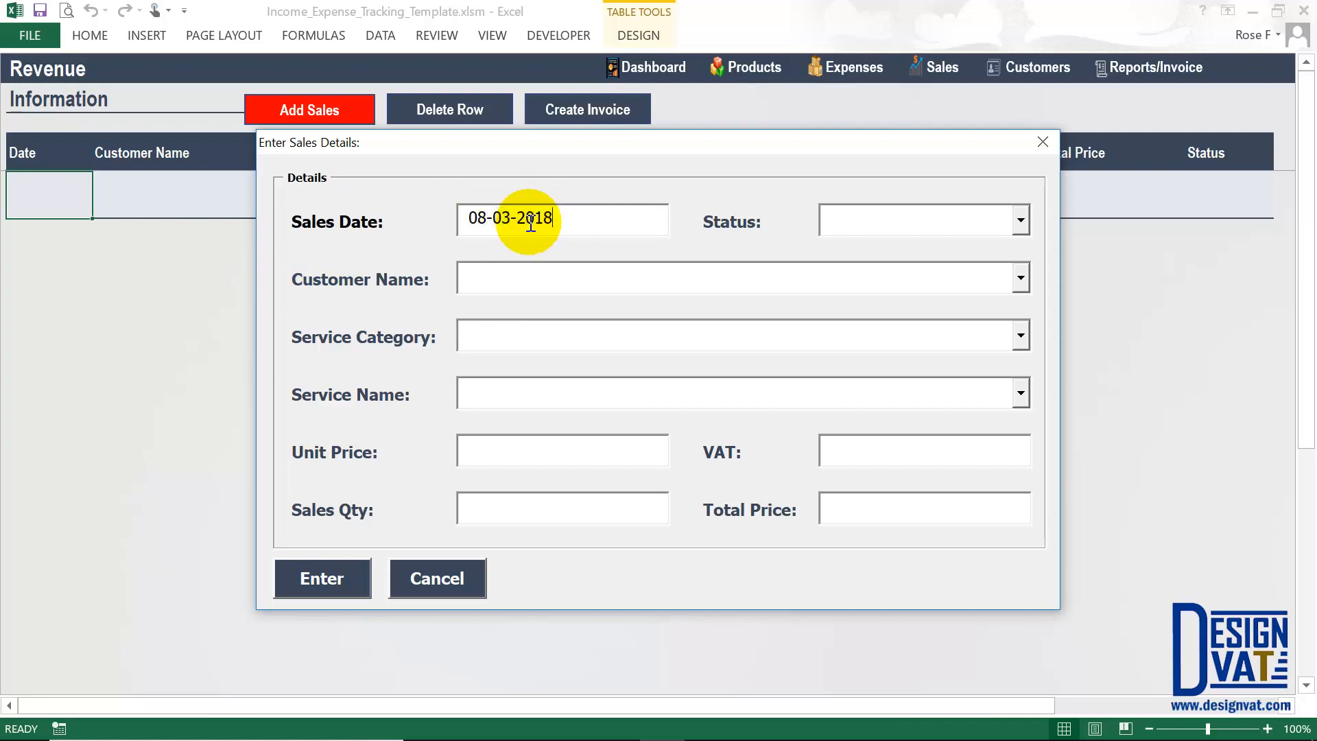
{"action": "left_click", "coordinate": [484, 217]}
{"action": "key", "text": "BackSpace"}
{"action": "type", "text": "7"}
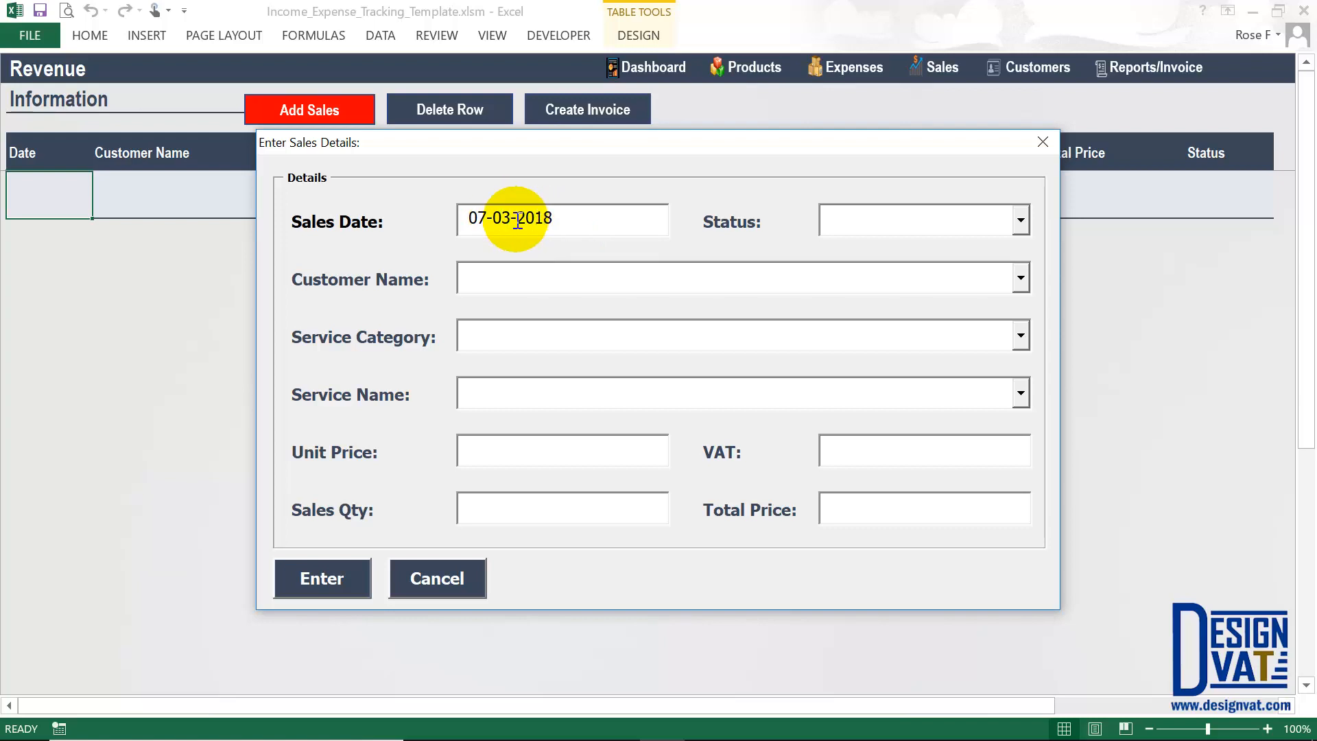
Try 07-03-2019 as the sales date and set it back to 07-03-2018
{"action": "left_click", "coordinate": [493, 216]}
{"action": "left_click_drag", "start_coordinate": [493, 215], "coordinate": [524, 212]}
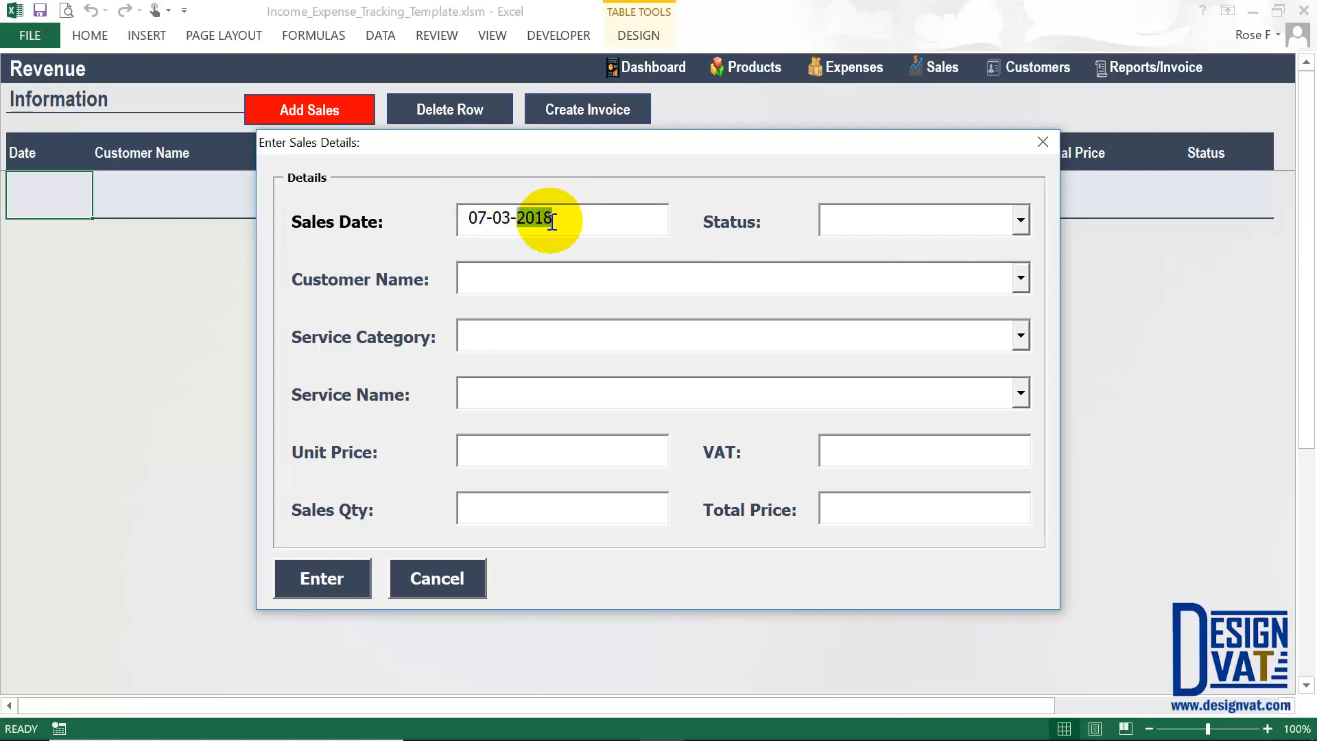
{"action": "left_click", "coordinate": [546, 227]}
{"action": "key", "text": "BackSpace"}
{"action": "type", "text": "9"}
{"action": "key", "text": "Tab"}
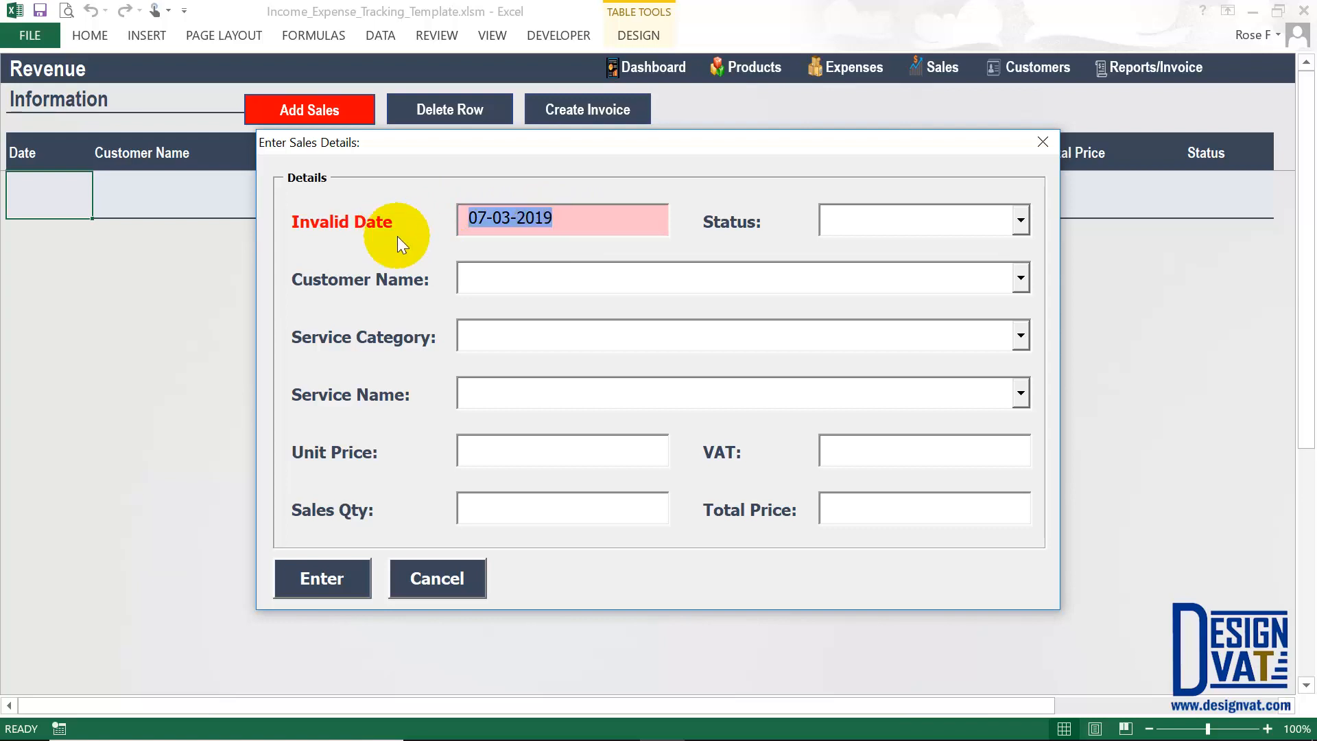
{"action": "left_click", "coordinate": [583, 223]}
{"action": "key", "text": "BackSpace"}
{"action": "type", "text": "8"}
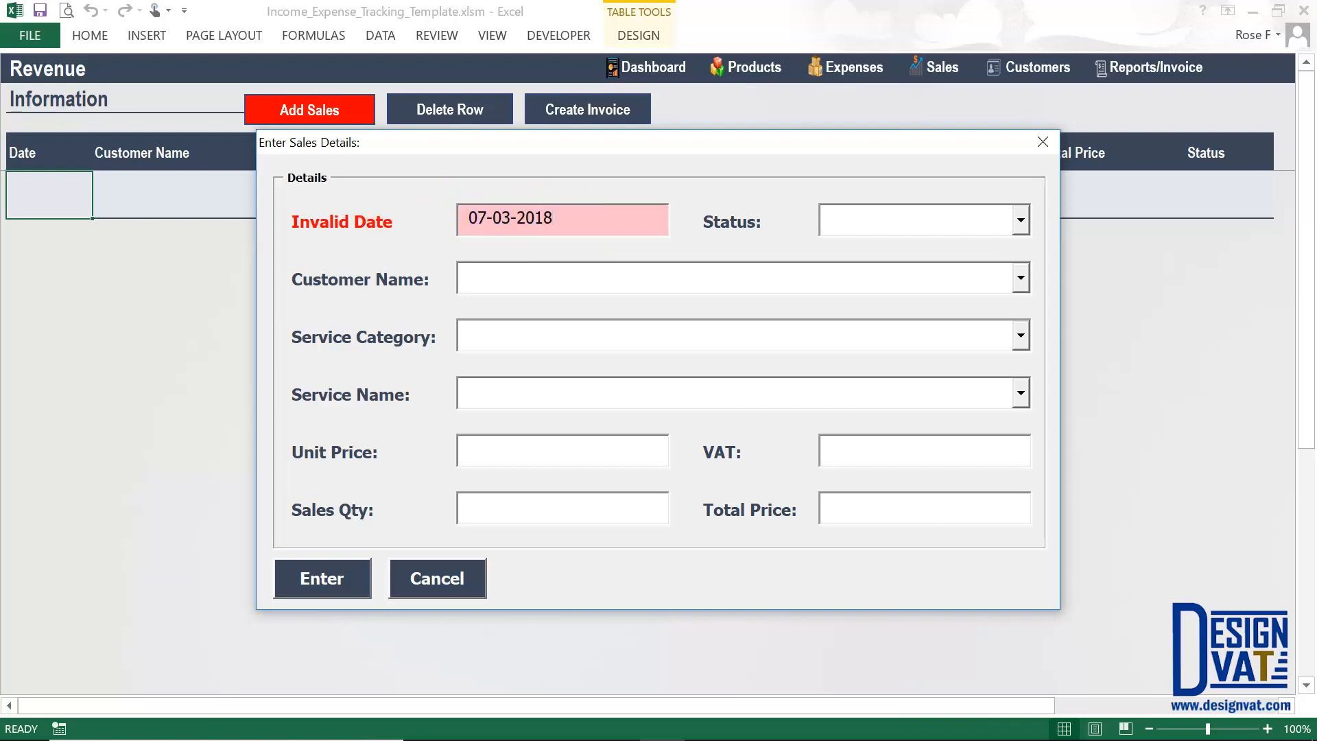
{"action": "key", "text": "Tab"}
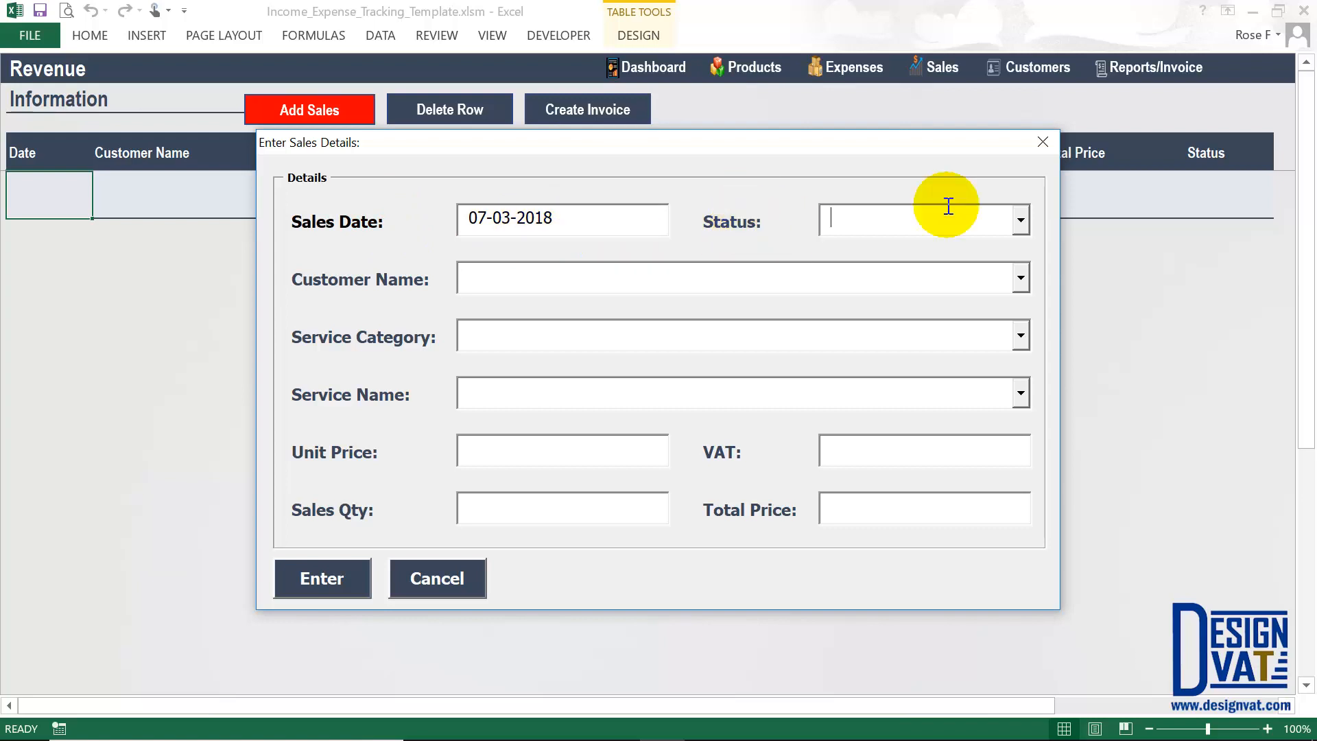
Set the new sale's status to Pending
{"action": "left_click", "coordinate": [1022, 220]}
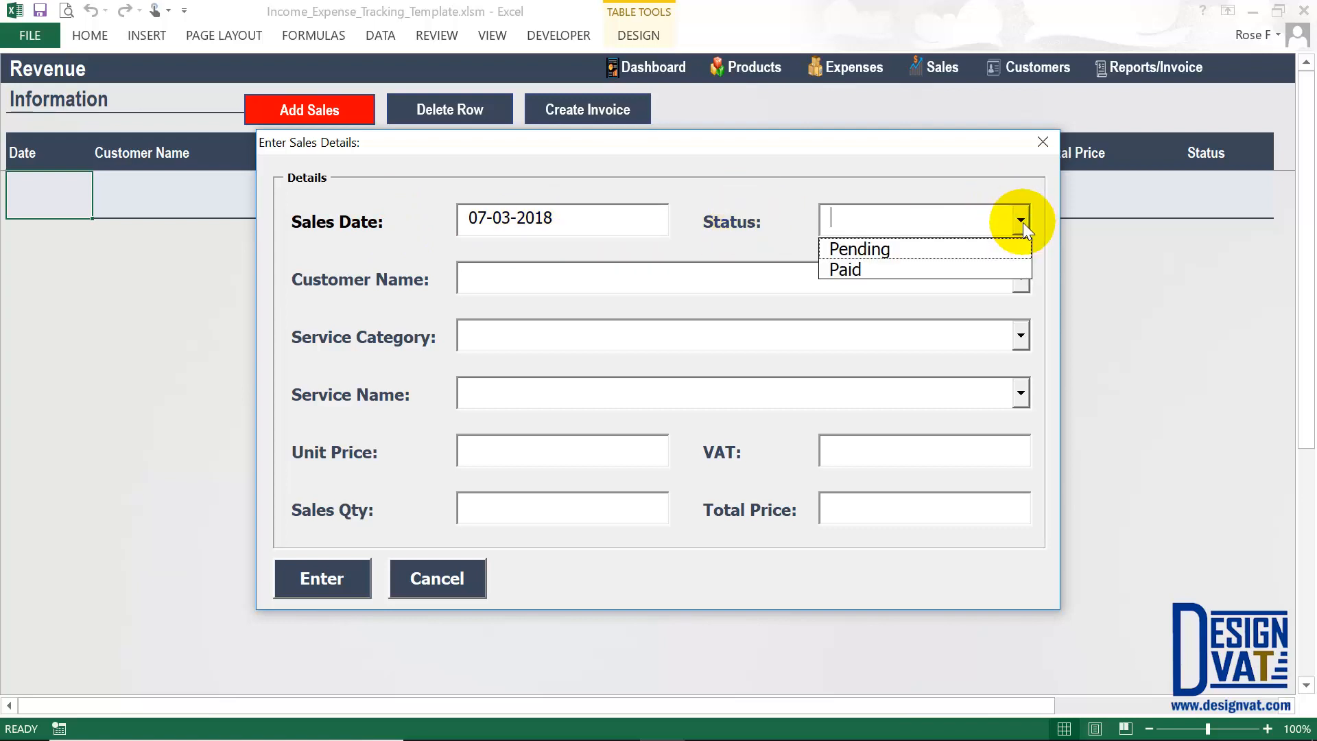
{"action": "left_click", "coordinate": [866, 243]}
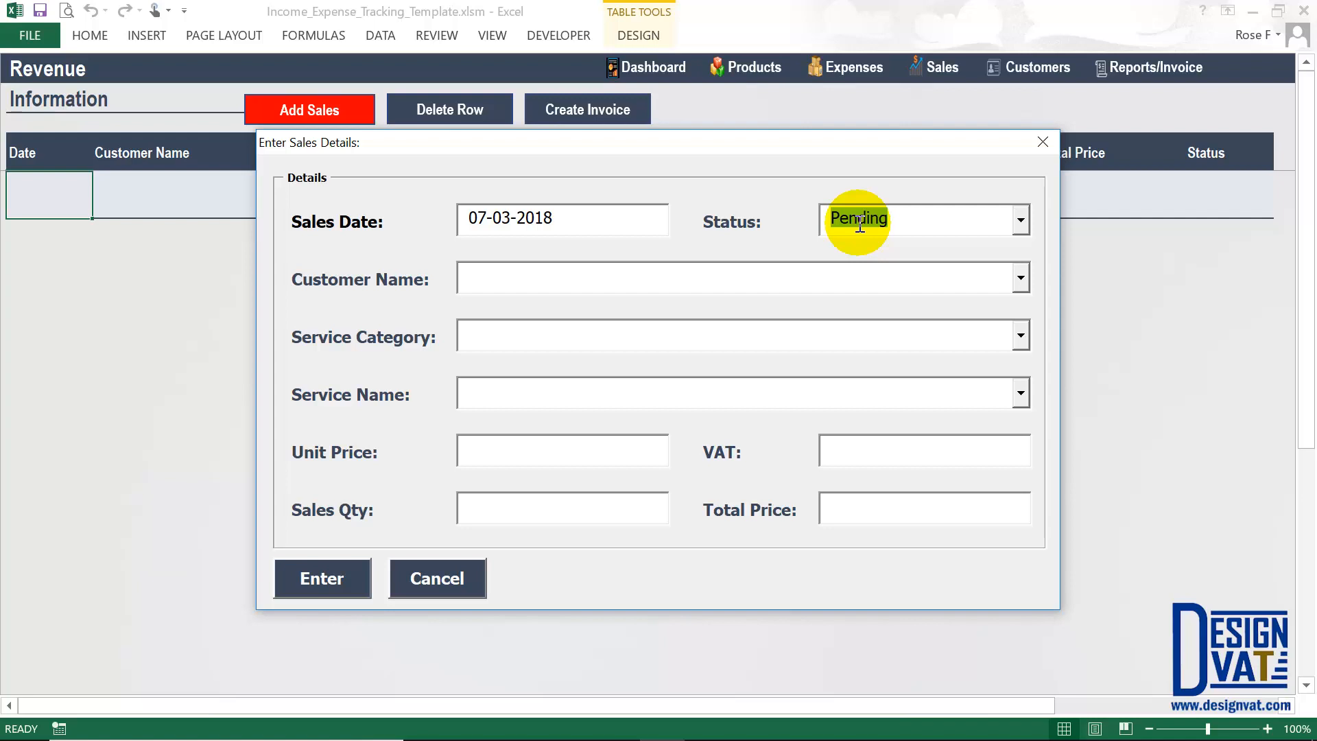
{"action": "left_click", "coordinate": [1021, 220]}
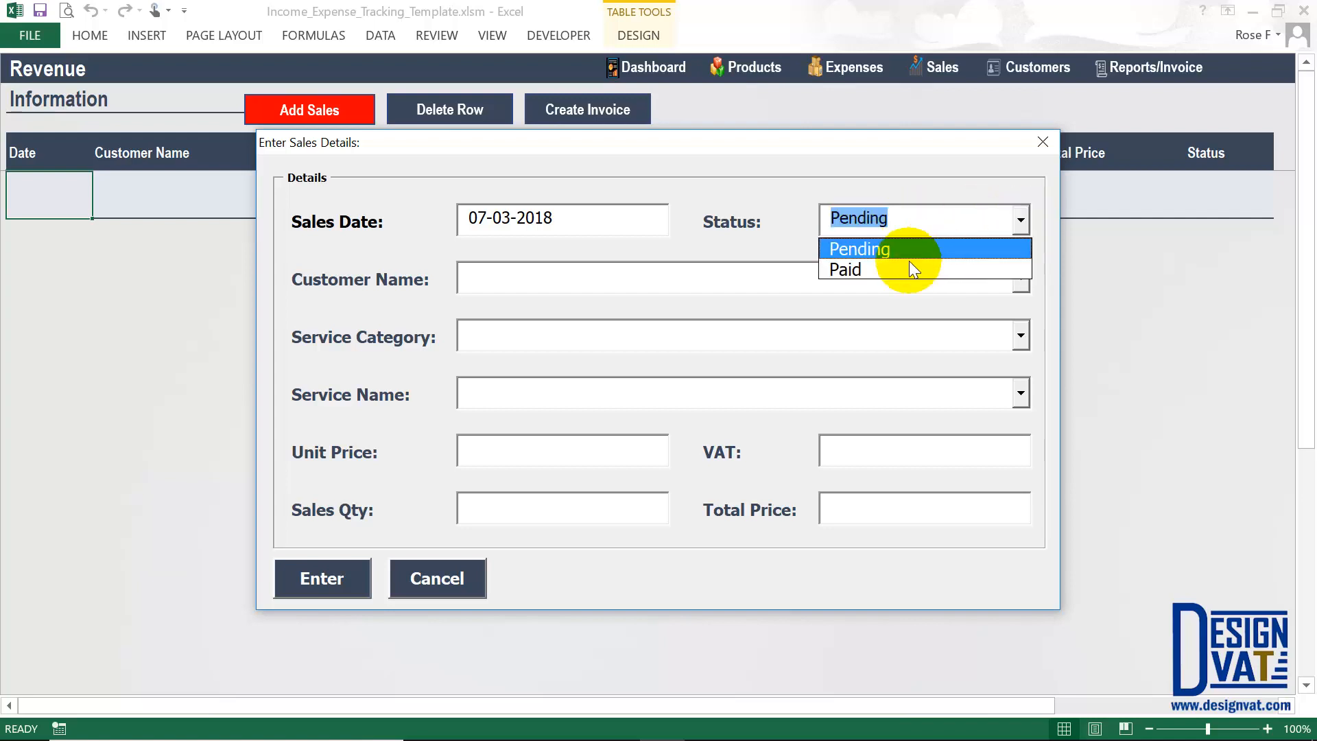
{"action": "left_click", "coordinate": [874, 246]}
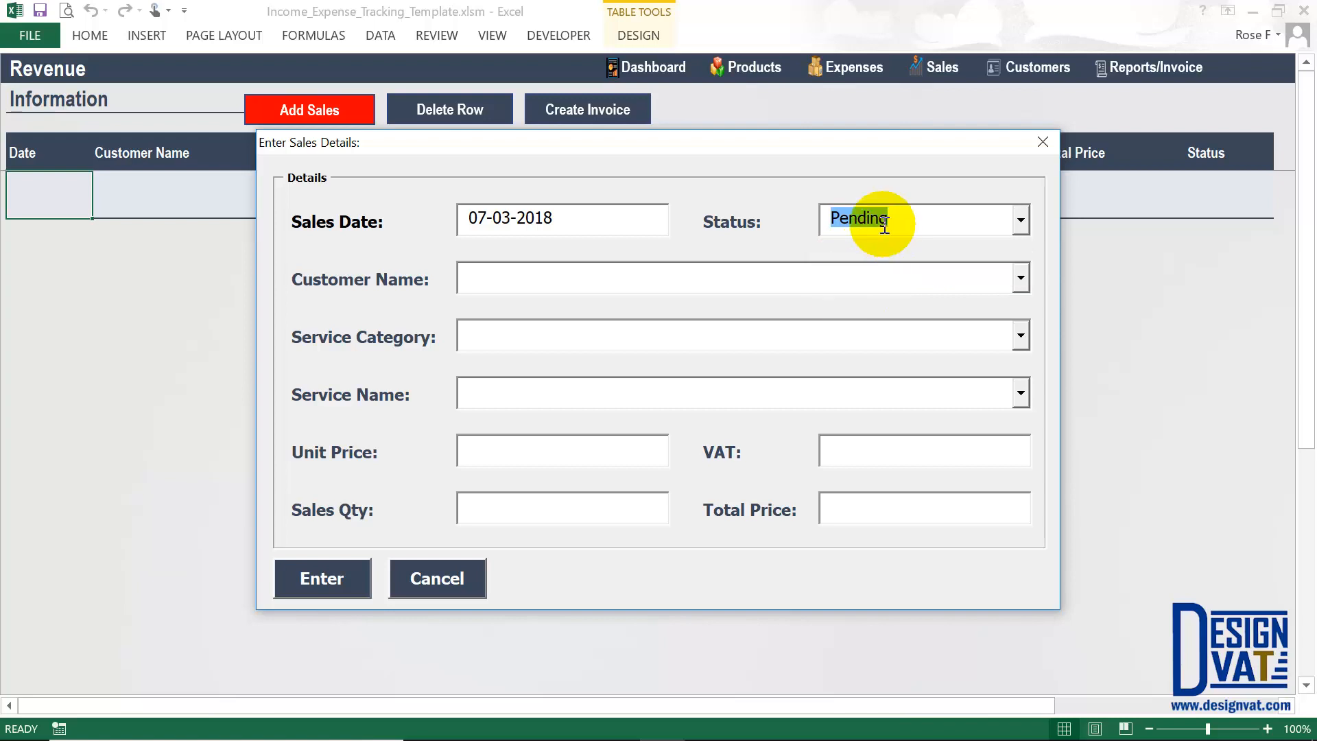
{"action": "left_click", "coordinate": [857, 219]}
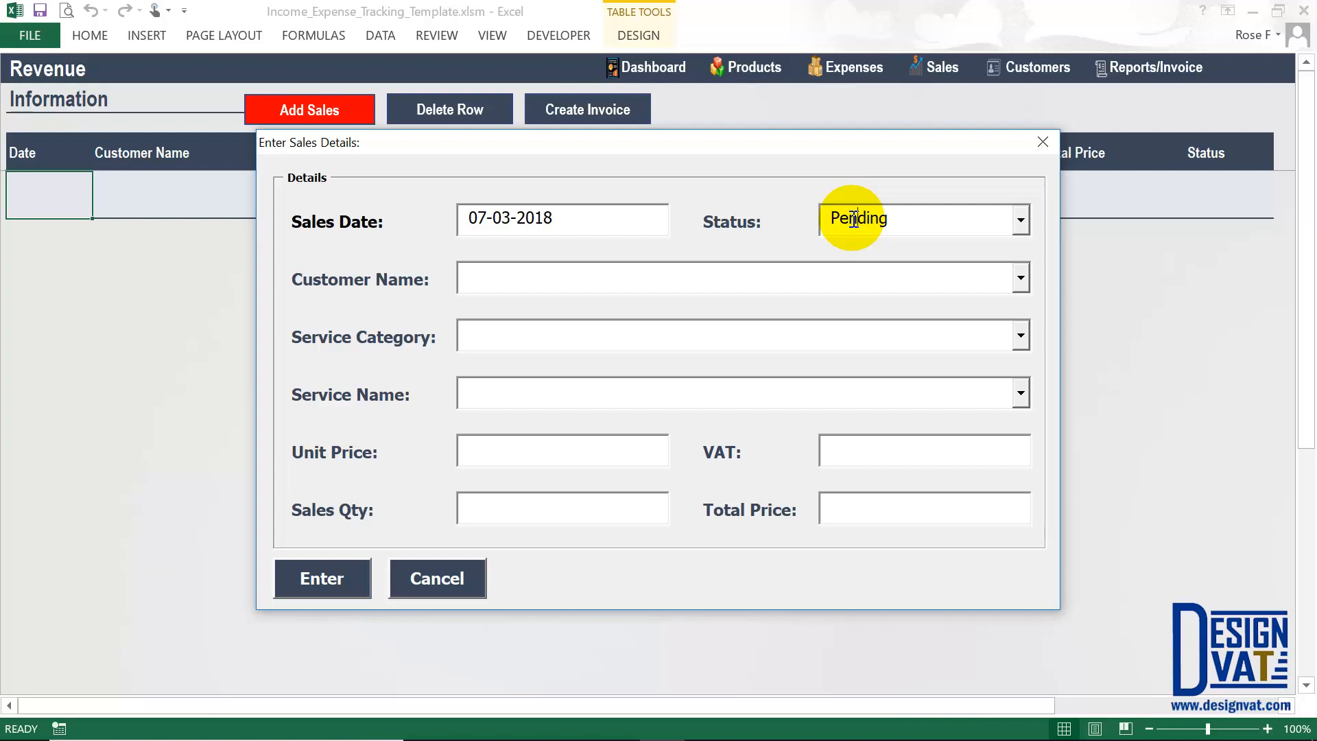
{"action": "key", "text": "Tab"}
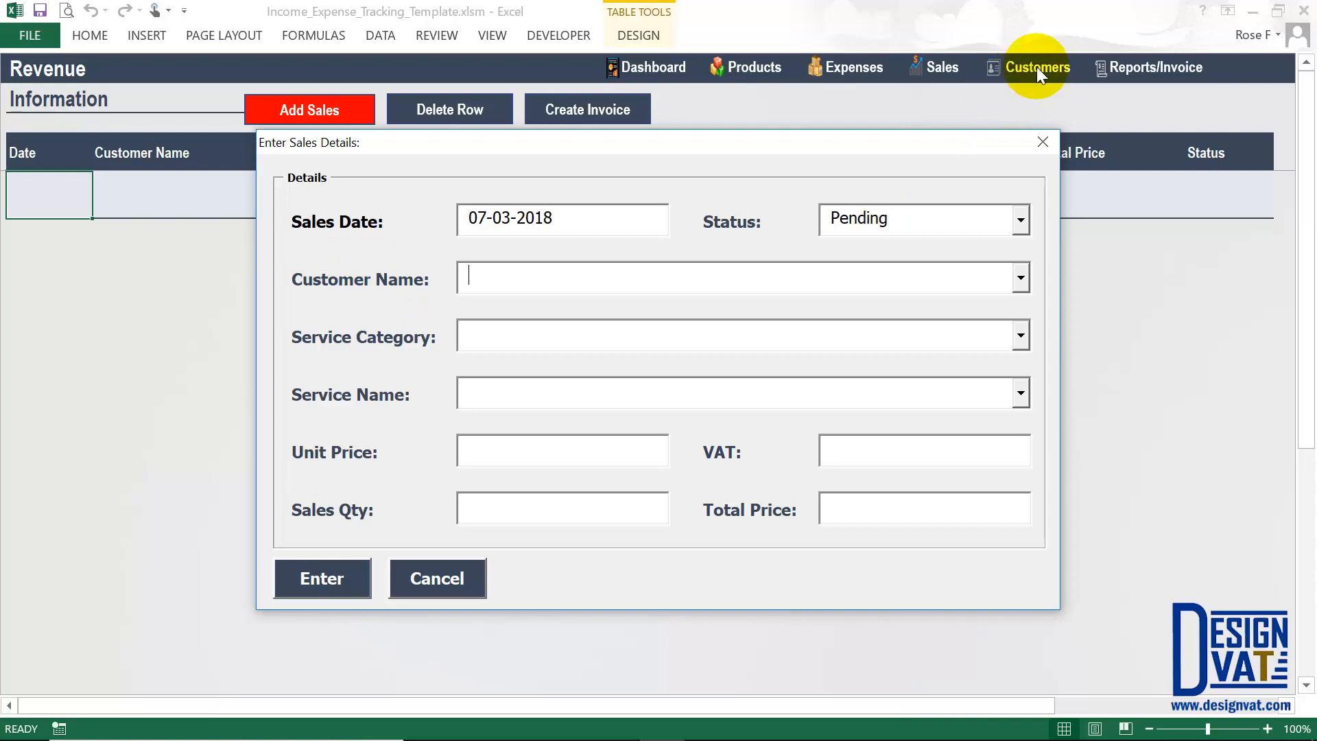
Check the saved customer choices and enter the customer's full name for the sale
{"action": "left_click", "coordinate": [1020, 277]}
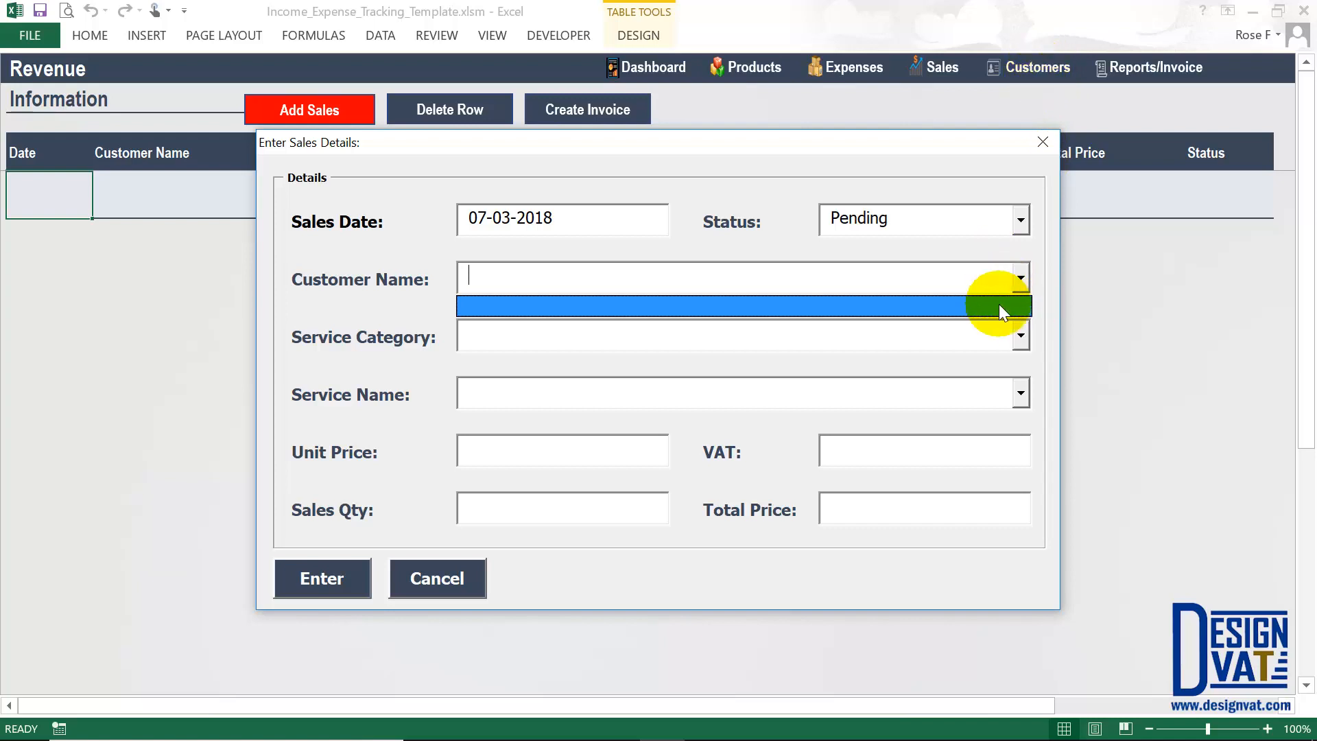
{"action": "left_click", "coordinate": [935, 282]}
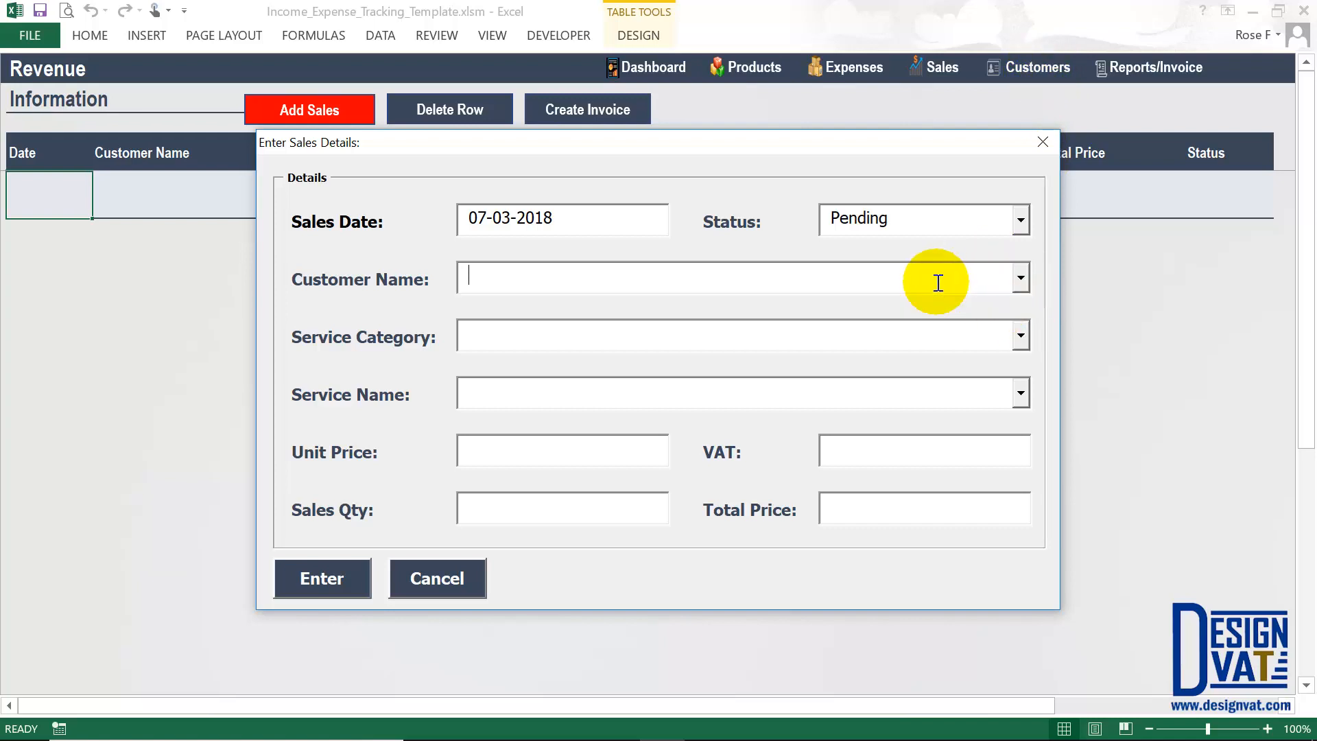
{"action": "type", "text": "Rose Random"}
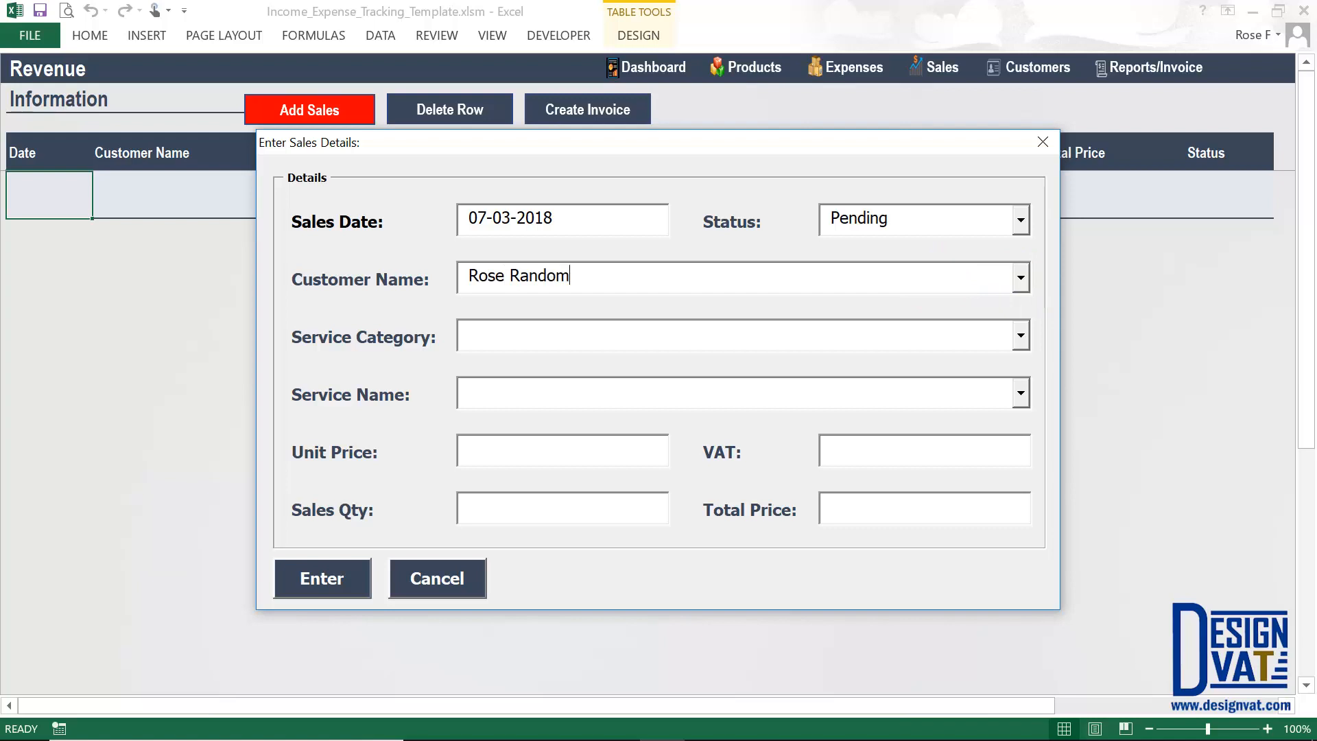
{"action": "key", "text": "Tab"}
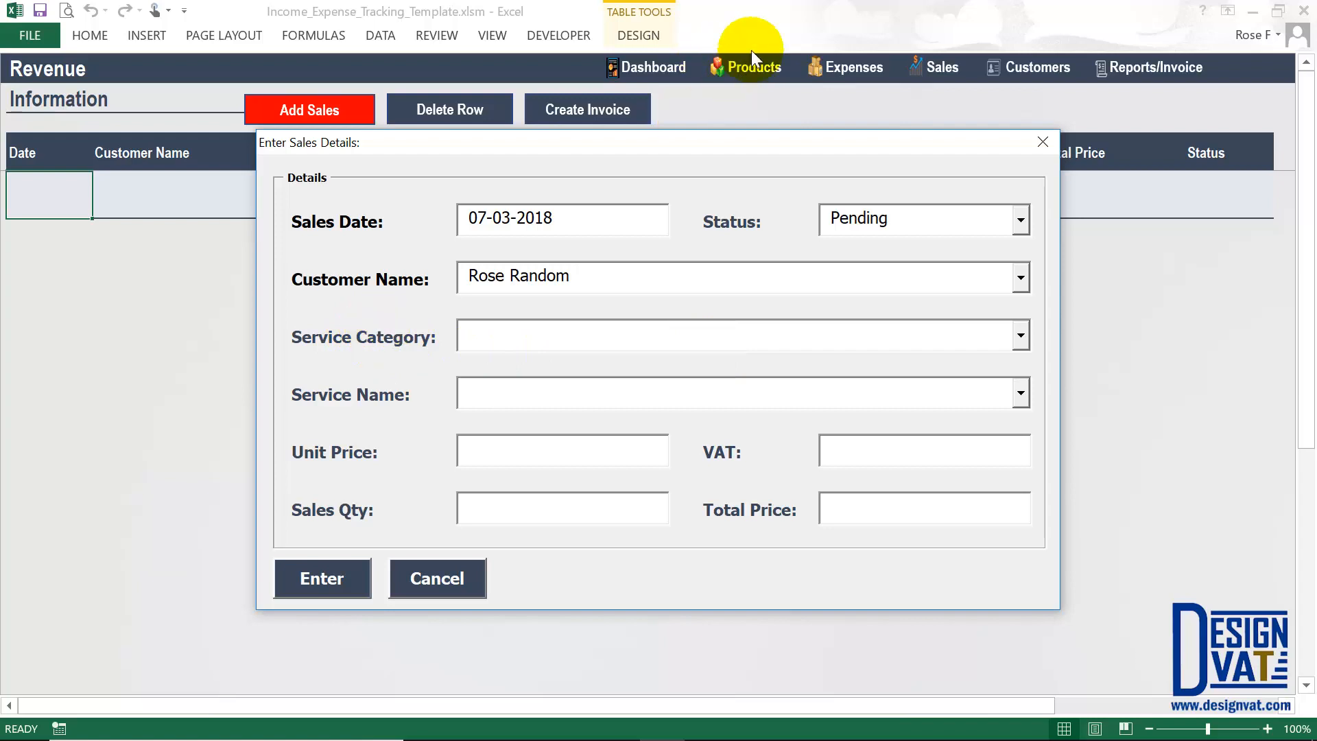
Try Accounting Template as the sale's service category and view the service names offered for it
{"action": "left_click", "coordinate": [1021, 335]}
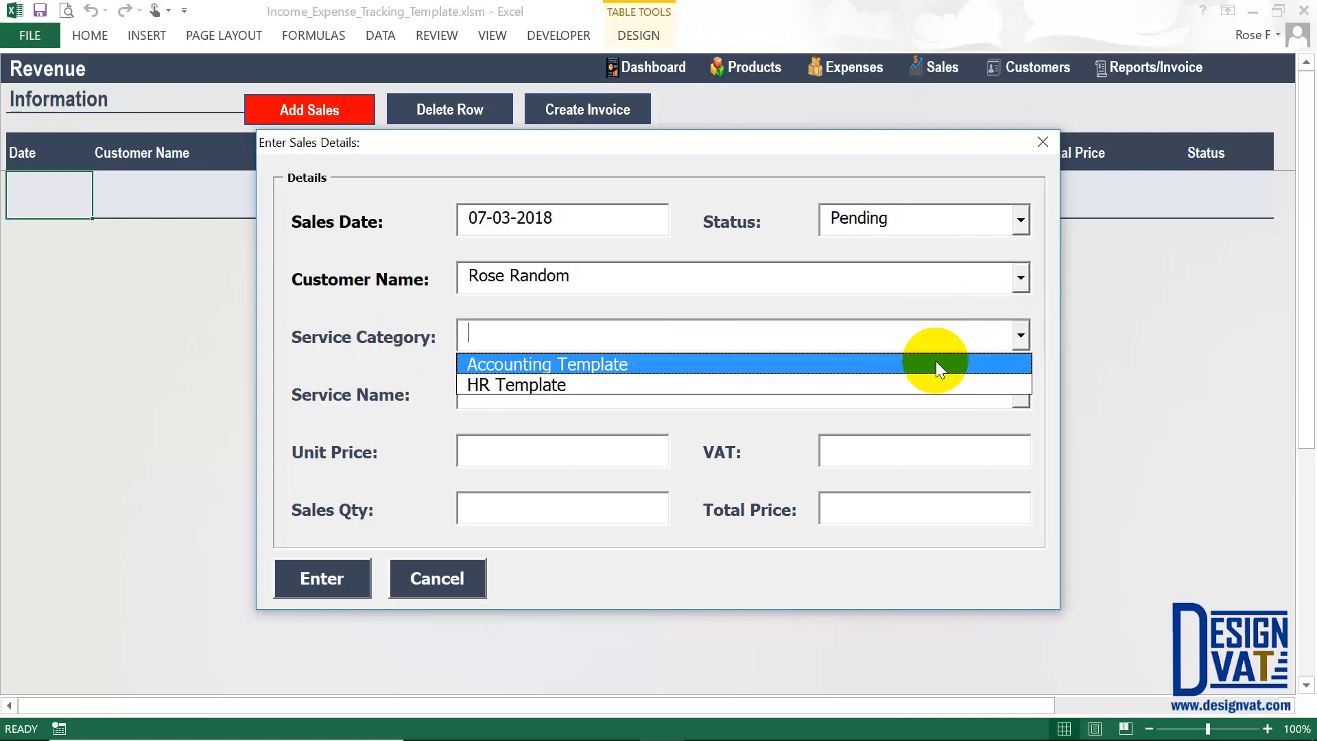
{"action": "left_click", "coordinate": [542, 368]}
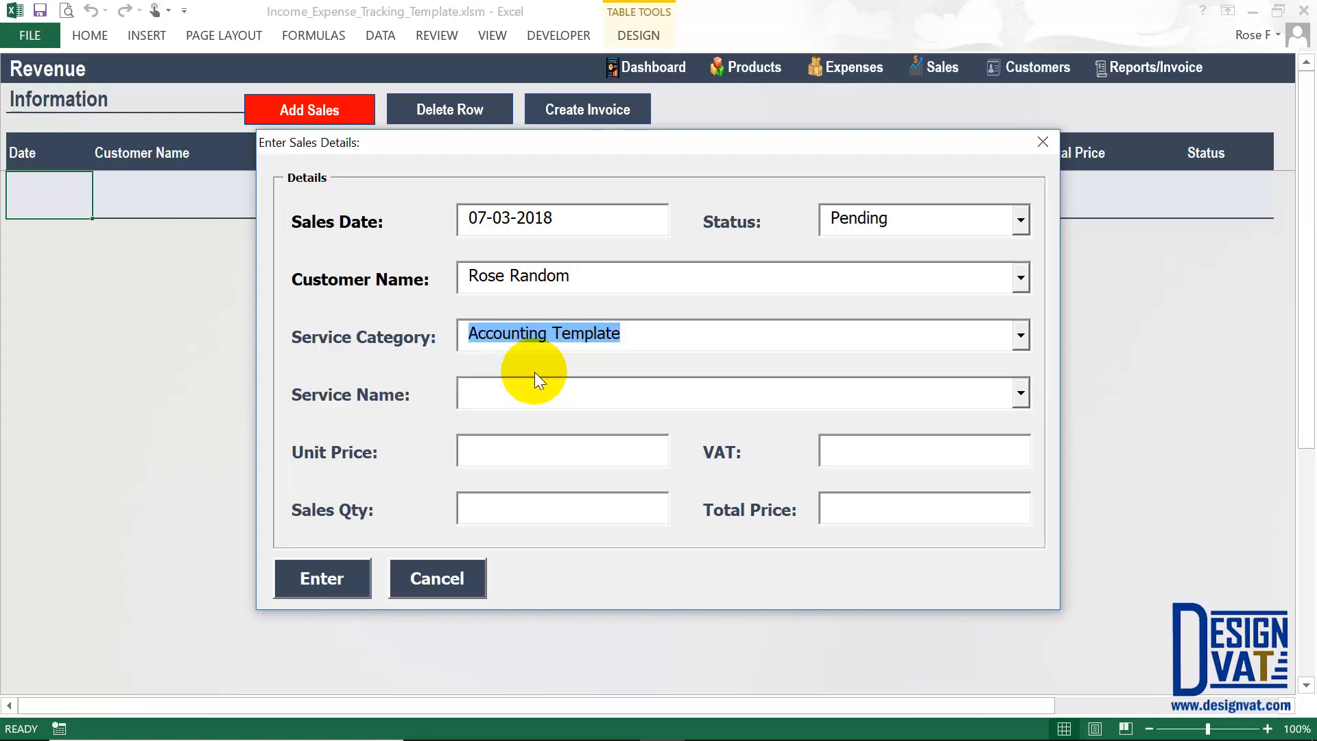
{"action": "left_click", "coordinate": [485, 391]}
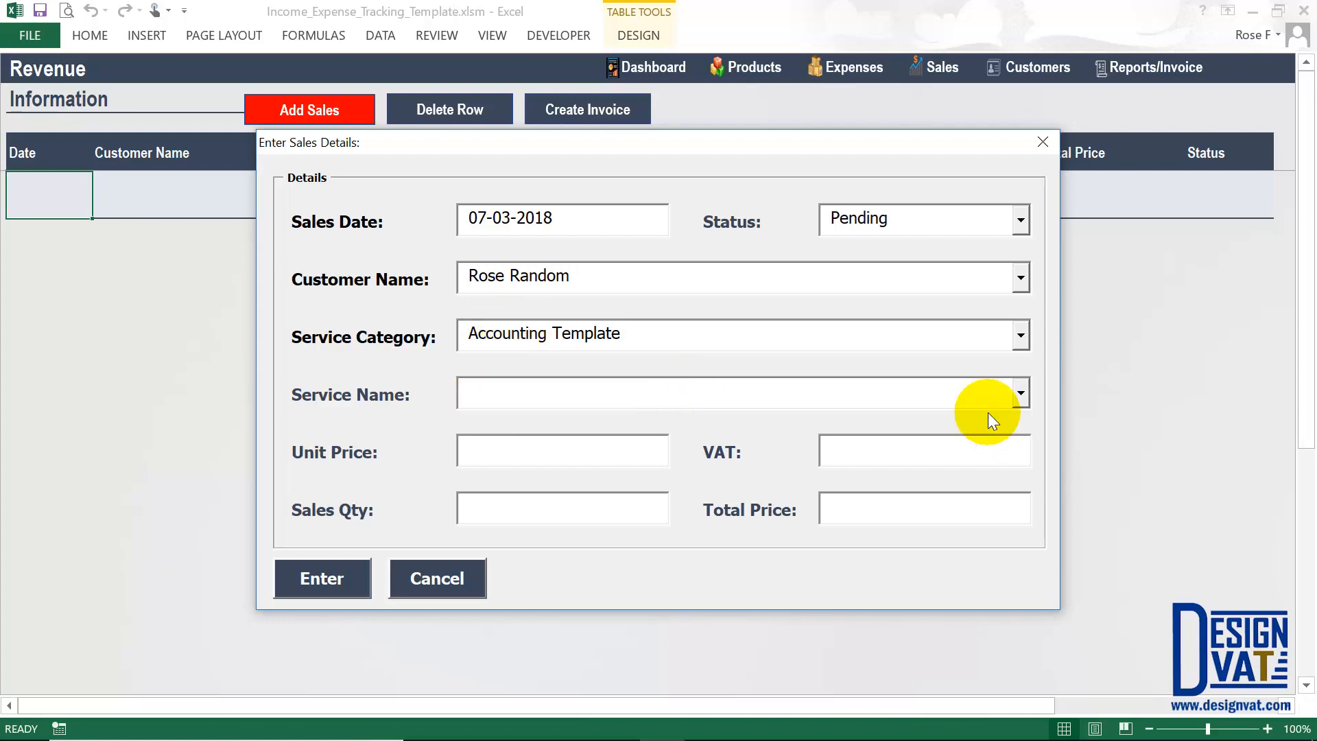
{"action": "left_click", "coordinate": [1021, 393]}
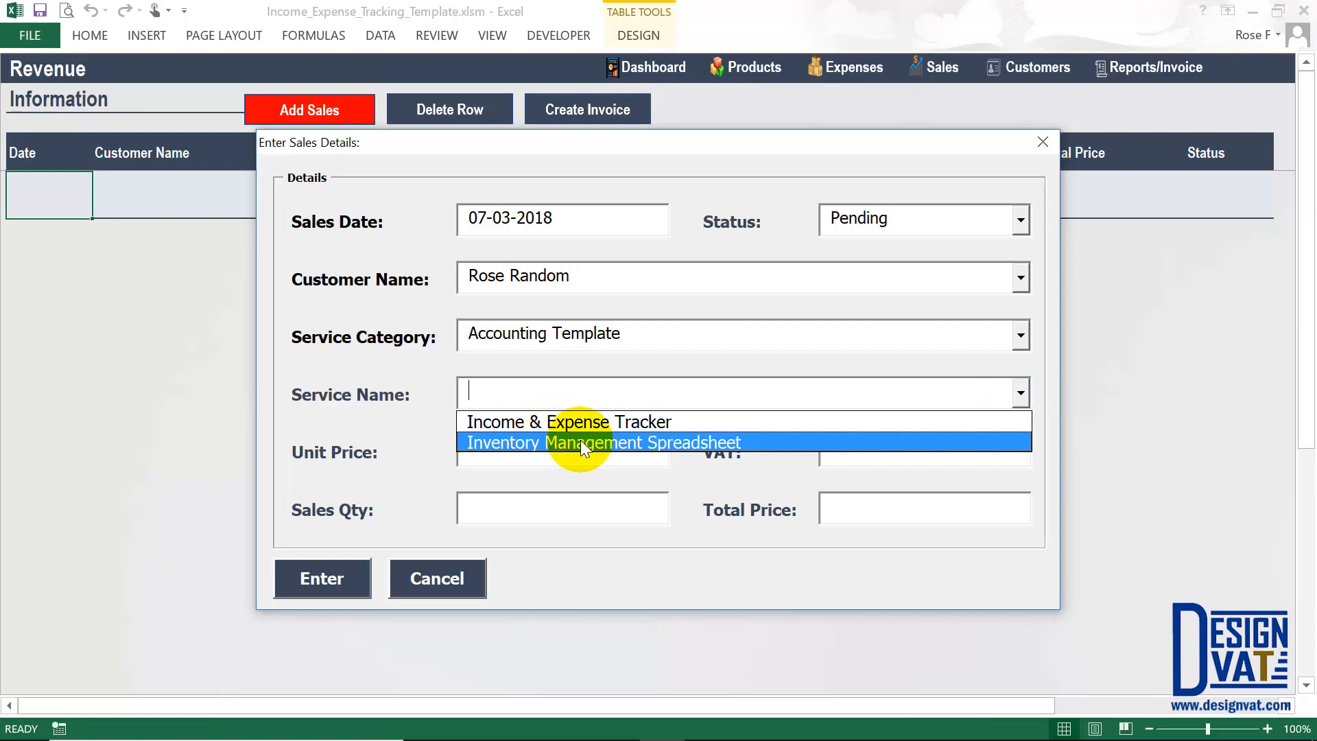
Set the service category to HR Template and the service name to Employee Database Spreadsheet
{"action": "left_click", "coordinate": [601, 337]}
{"action": "left_click", "coordinate": [1022, 335]}
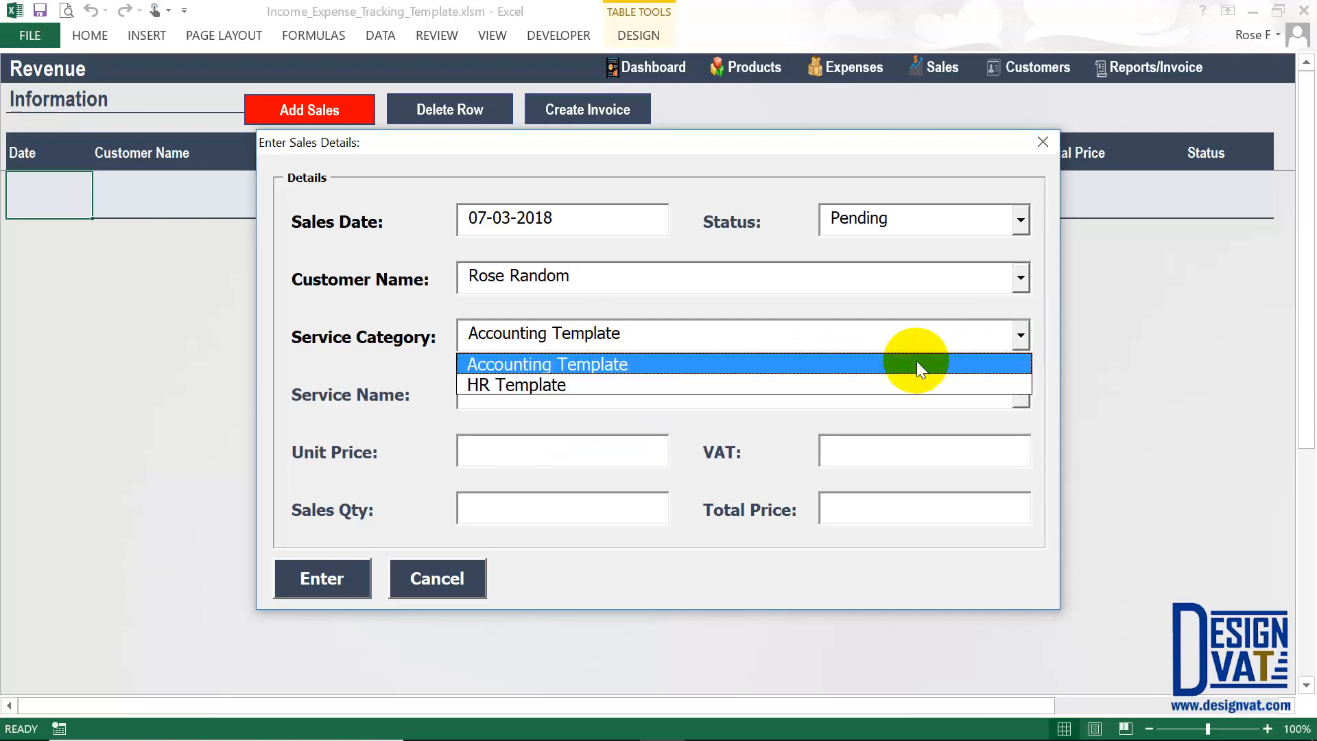
{"action": "left_click", "coordinate": [854, 384]}
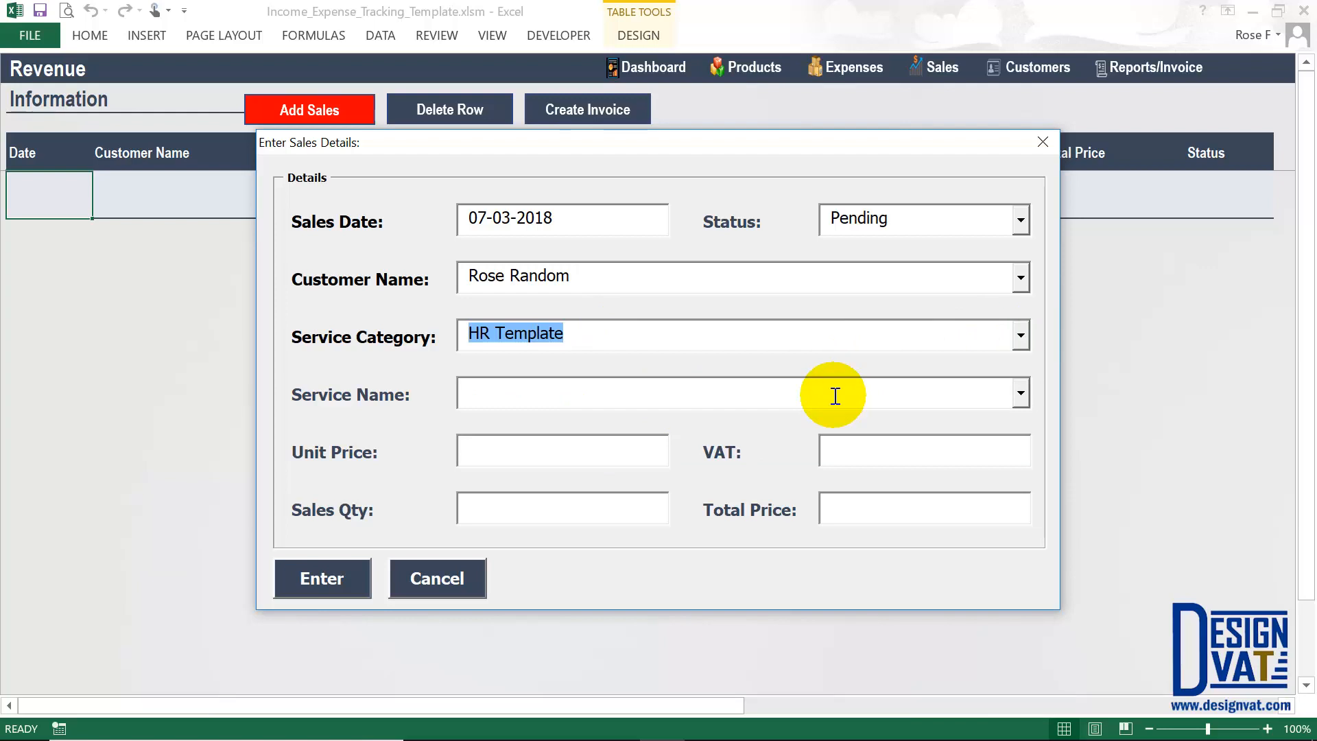
{"action": "left_click", "coordinate": [802, 392]}
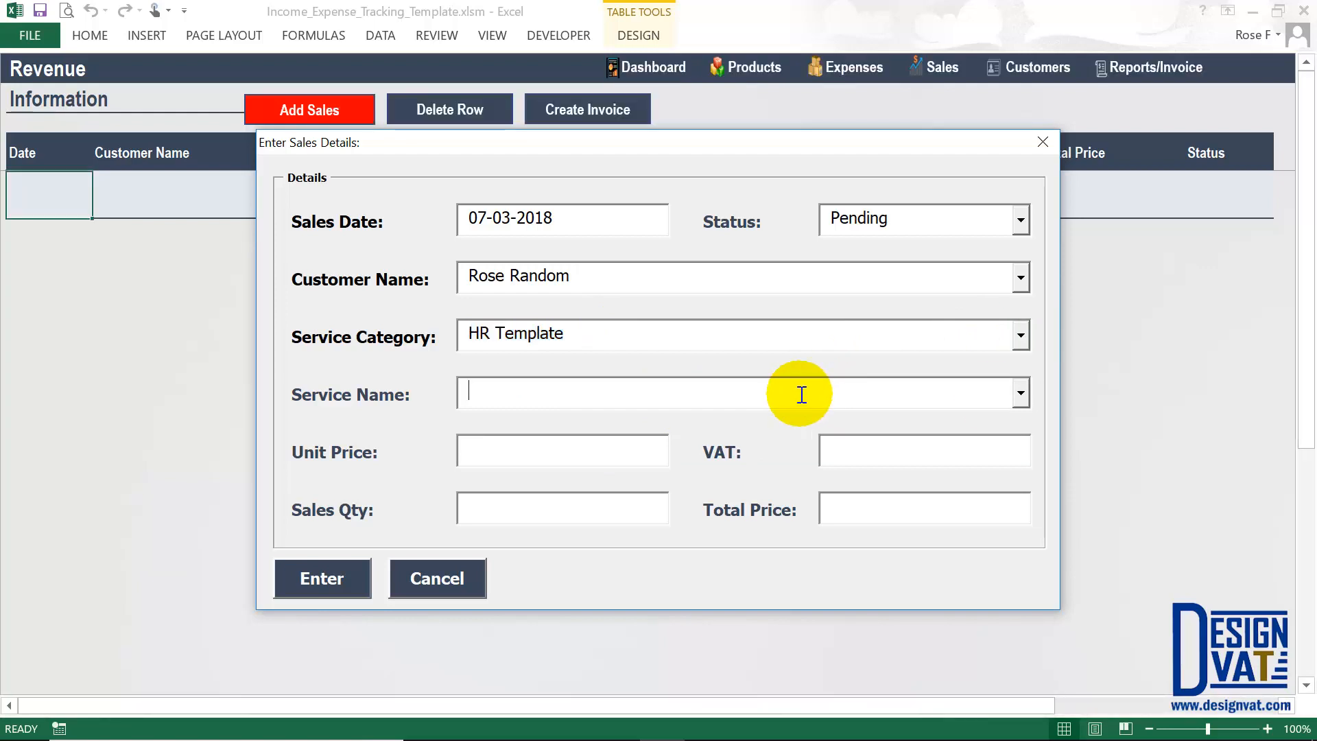
{"action": "left_click", "coordinate": [1017, 393]}
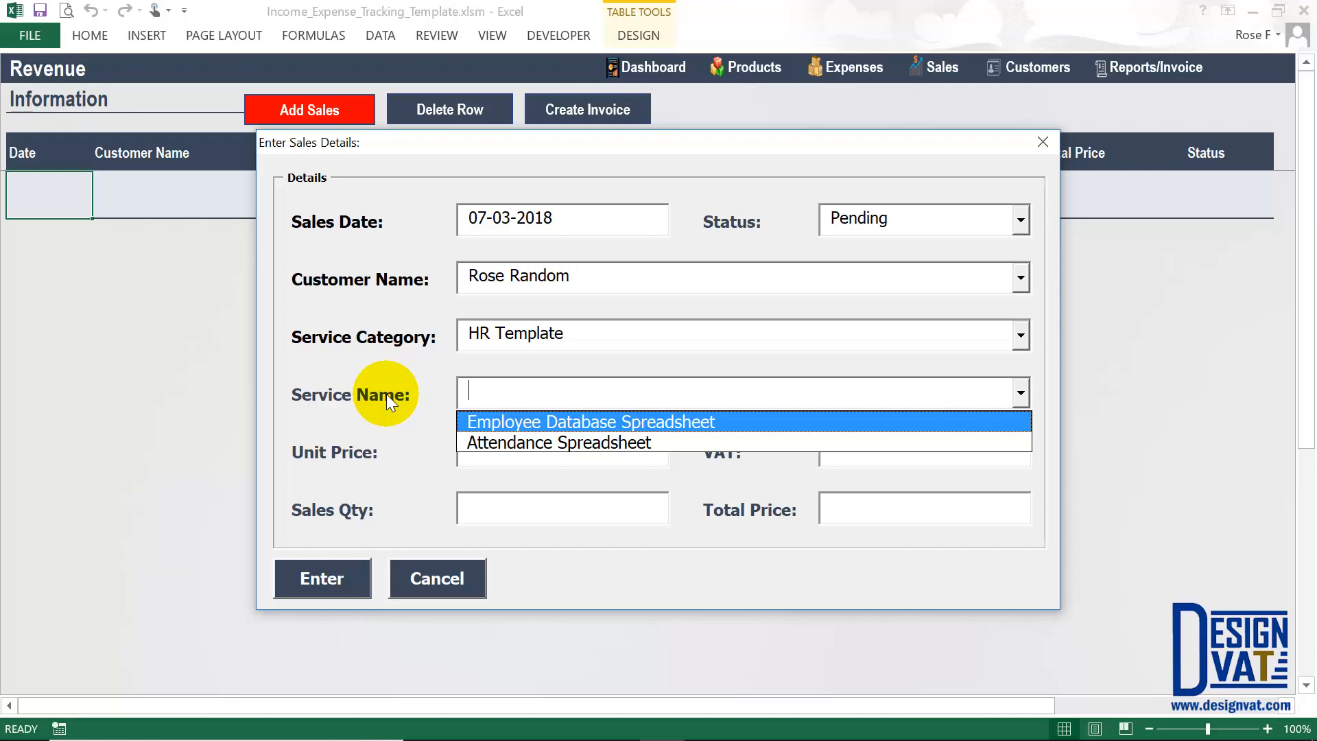
{"action": "left_click", "coordinate": [529, 420]}
{"action": "key", "text": "Tab"}
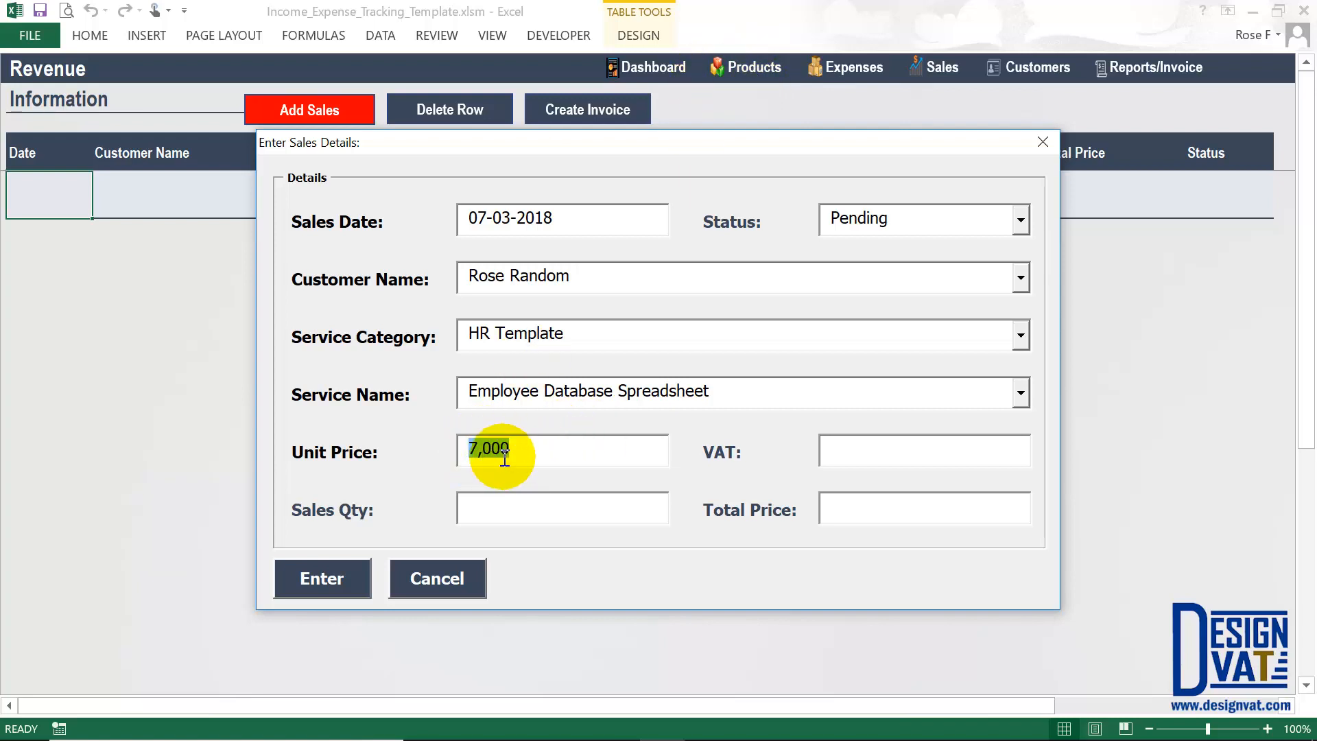
Set the sales quantity to 1 for the Employee Database Spreadsheet sale
{"action": "left_click", "coordinate": [485, 507]}
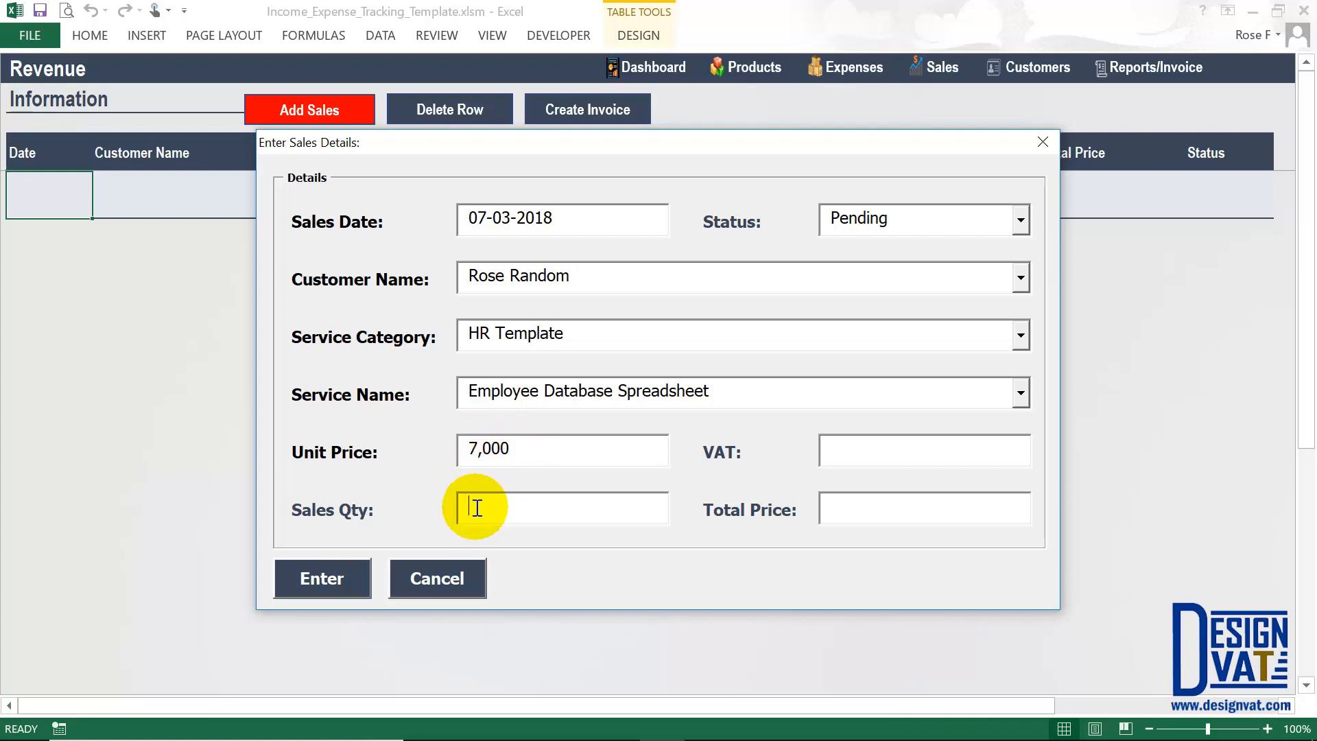
{"action": "left_click", "coordinate": [467, 389]}
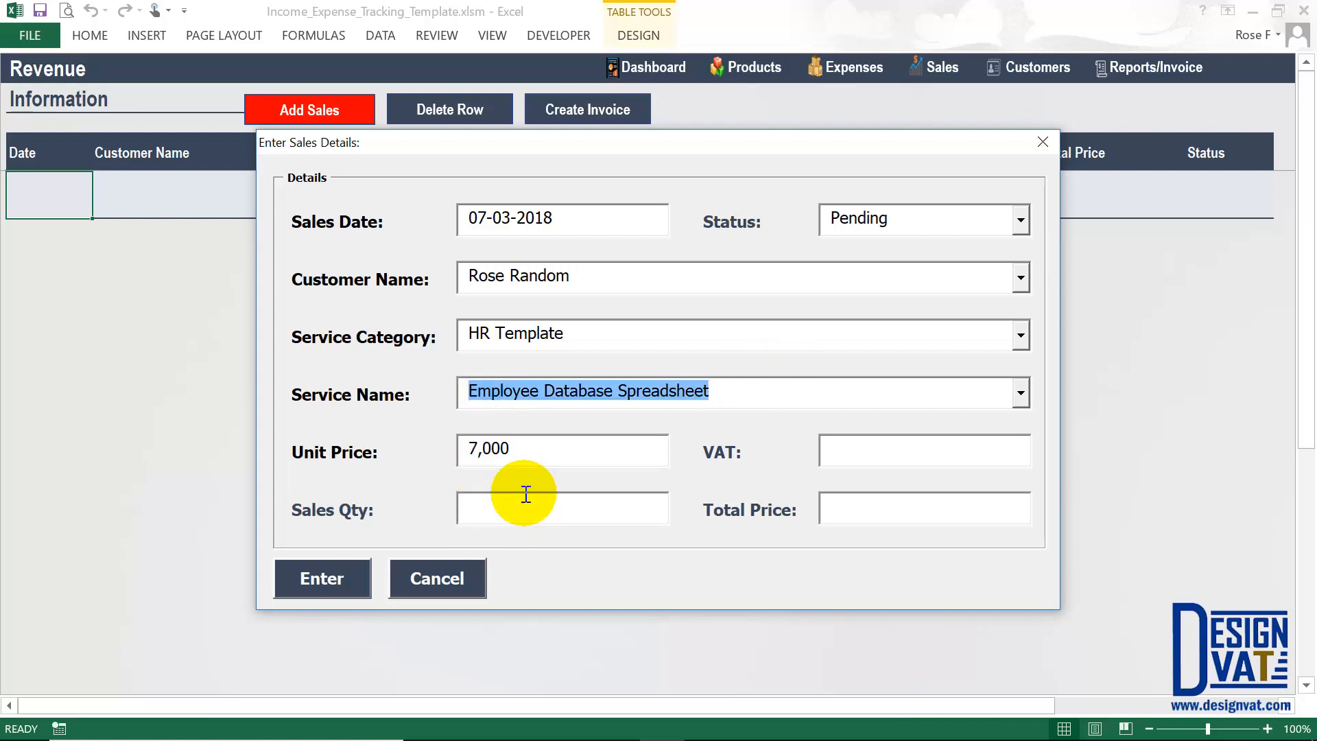
{"action": "left_click", "coordinate": [511, 506]}
{"action": "type", "text": "1"}
{"action": "key", "text": "Tab"}
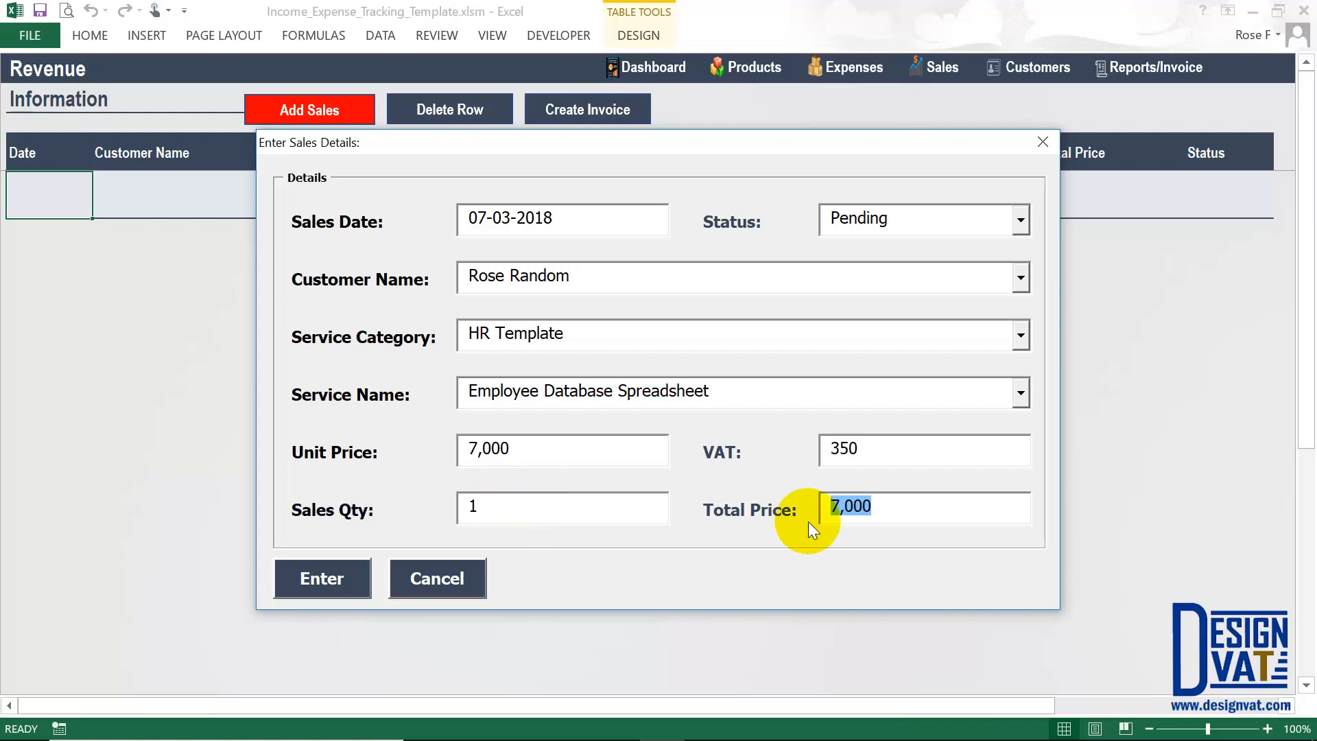
Check the calculated VAT and total price against the unit price and service name
{"action": "left_click", "coordinate": [866, 453]}
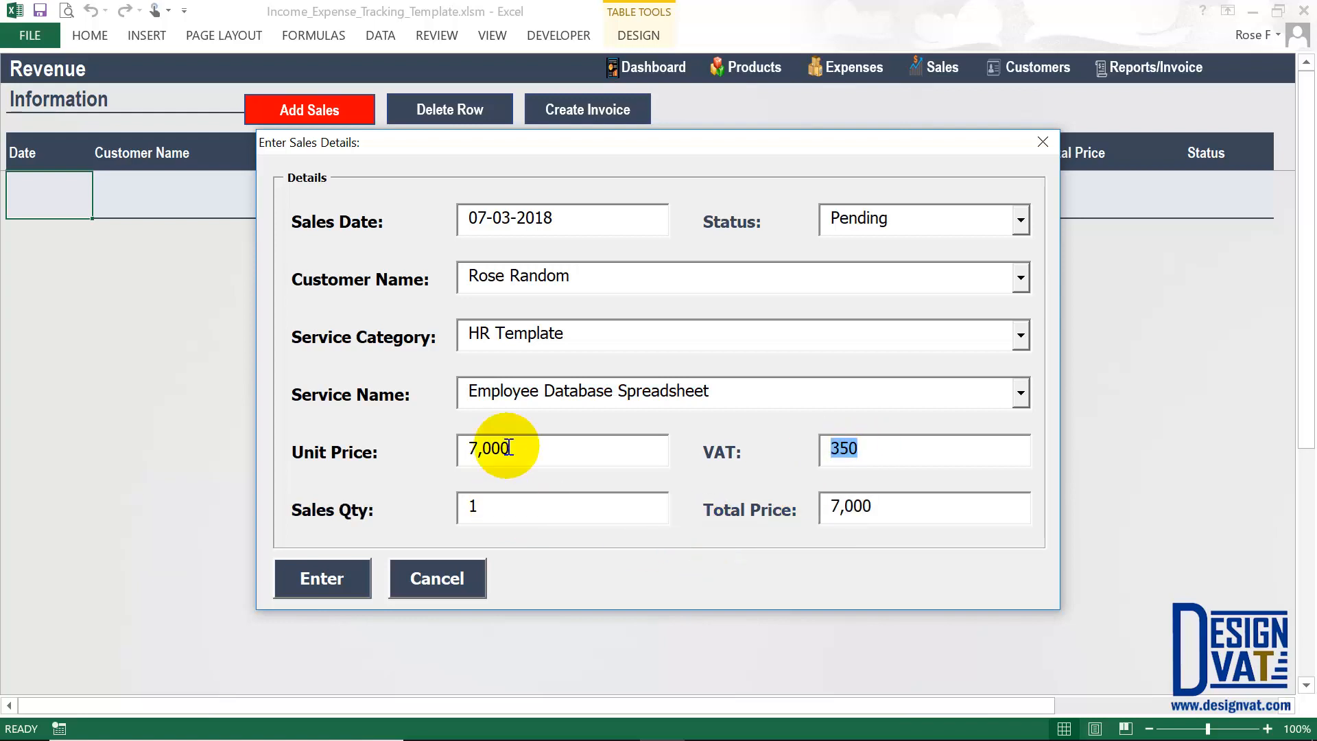
{"action": "left_click", "coordinate": [887, 507]}
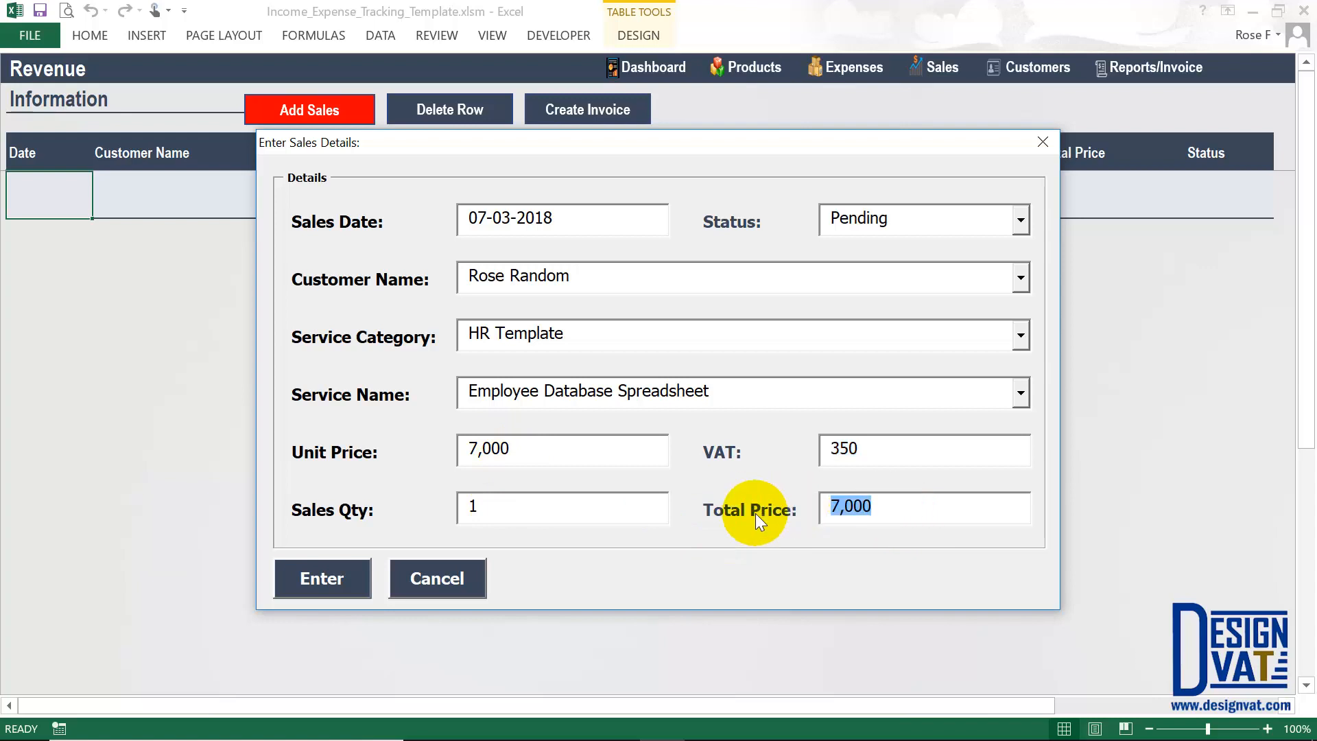
{"action": "left_click", "coordinate": [884, 517]}
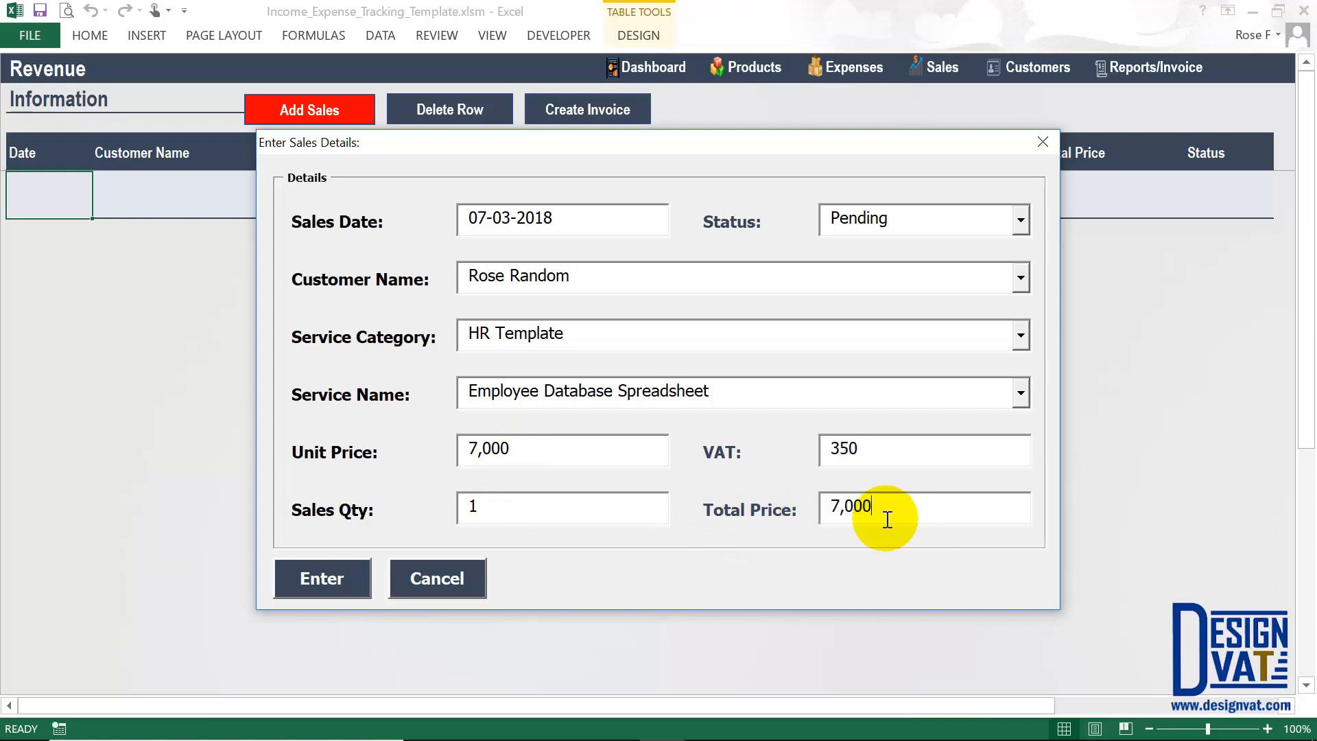
{"action": "left_click", "coordinate": [871, 448]}
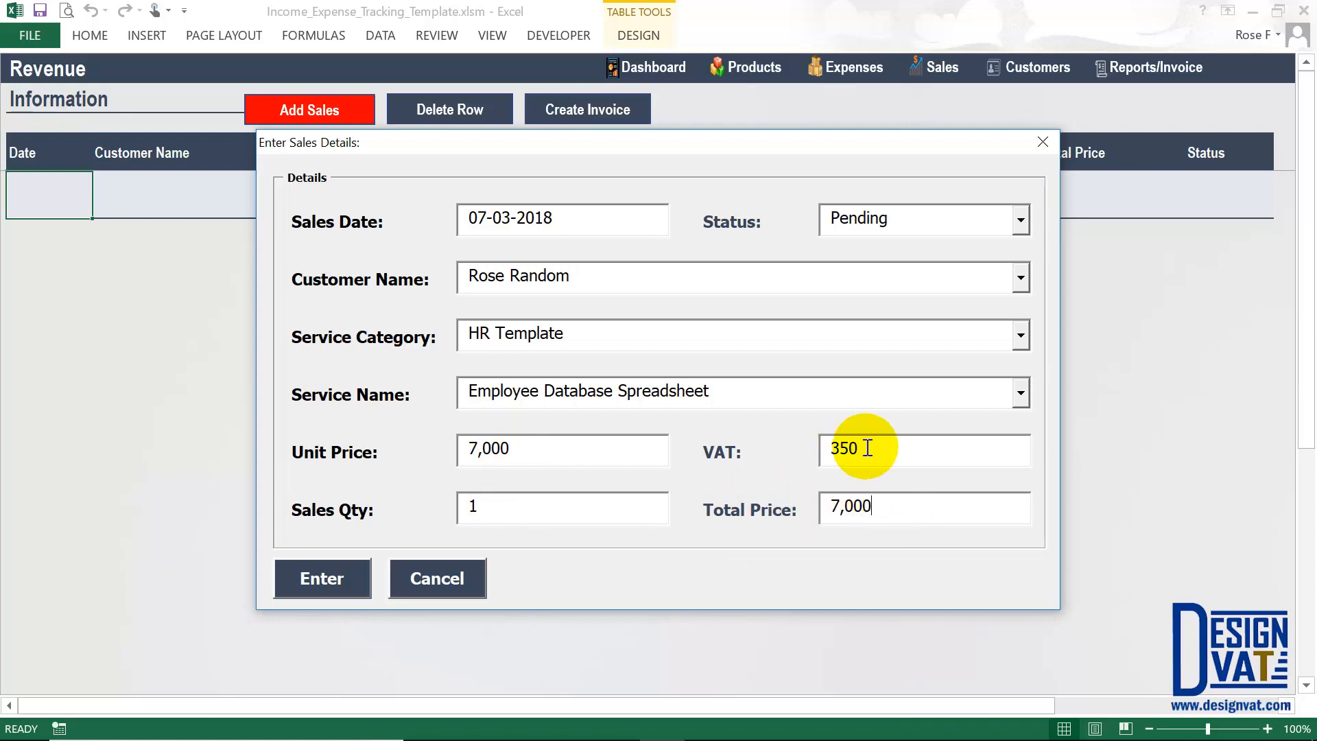
{"action": "left_click", "coordinate": [912, 511]}
{"action": "left_click", "coordinate": [627, 391]}
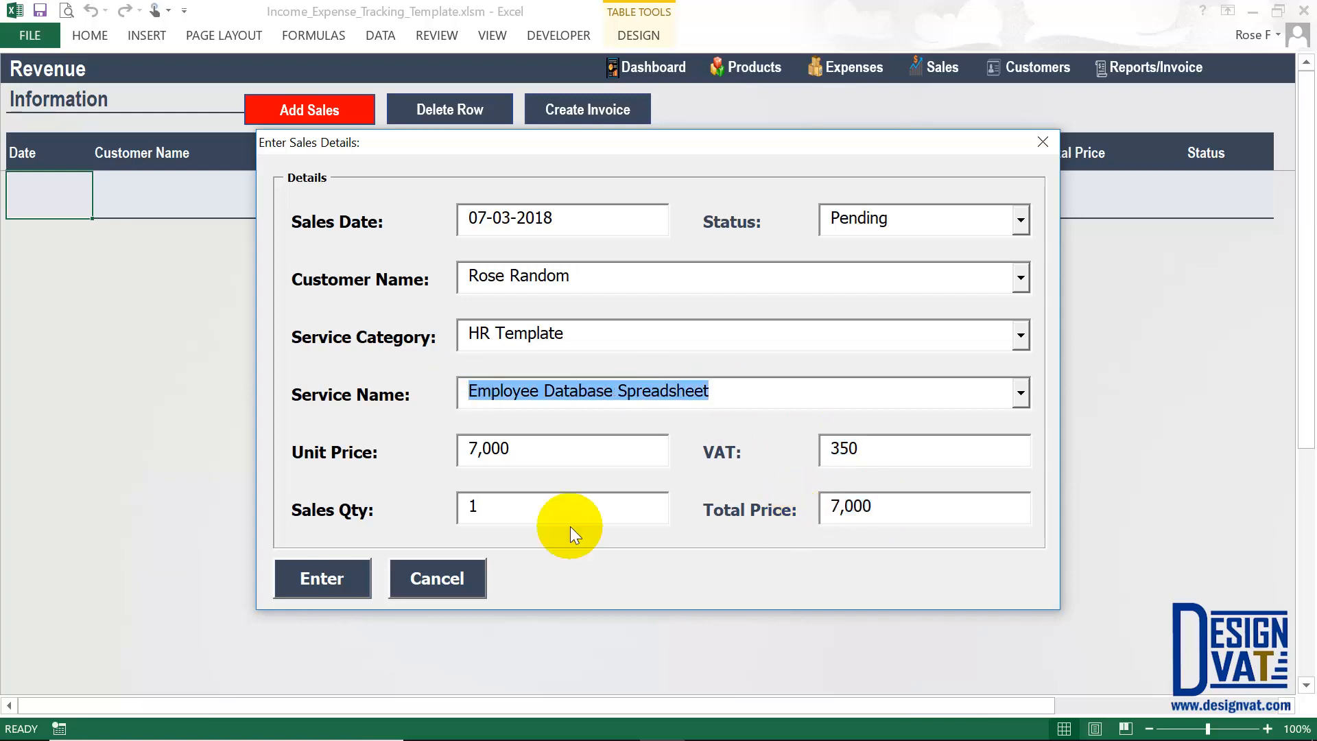
Save the sale to the revenue table and check the status of its row
{"action": "left_click", "coordinate": [332, 580]}
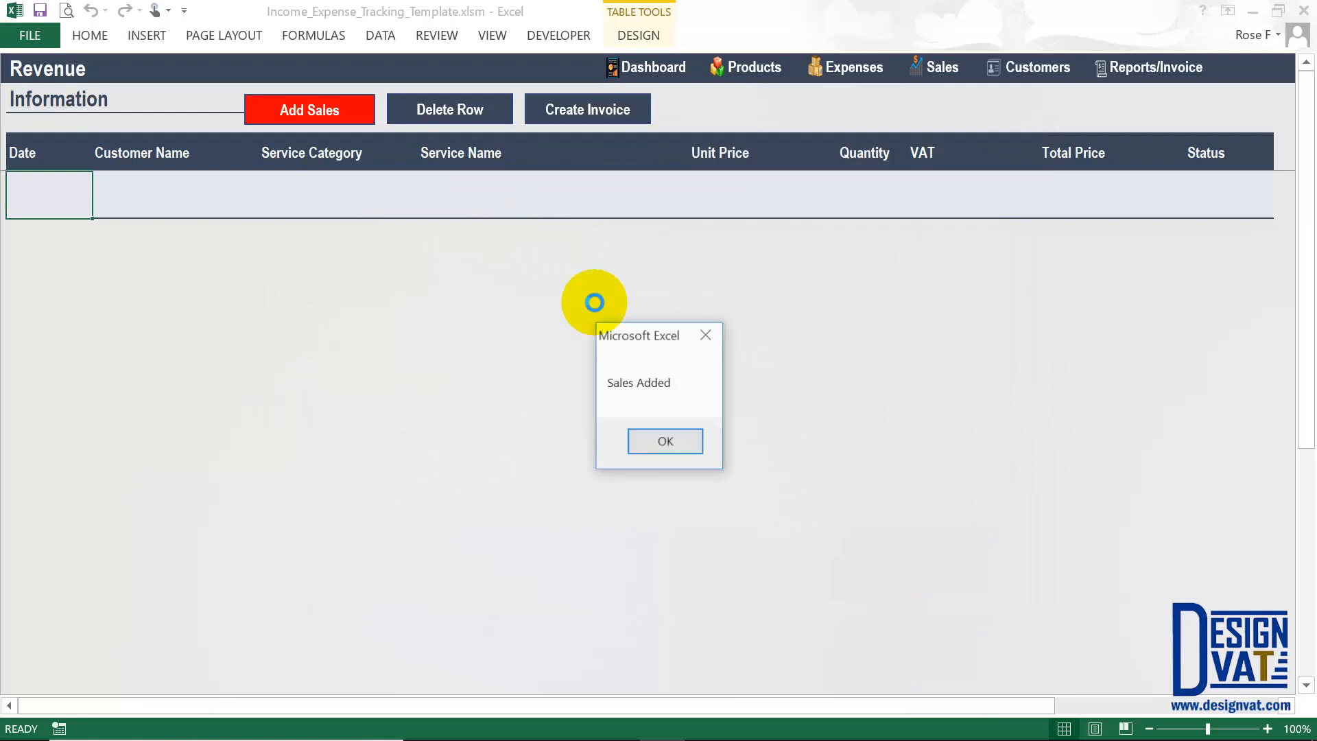
{"action": "left_click", "coordinate": [669, 445]}
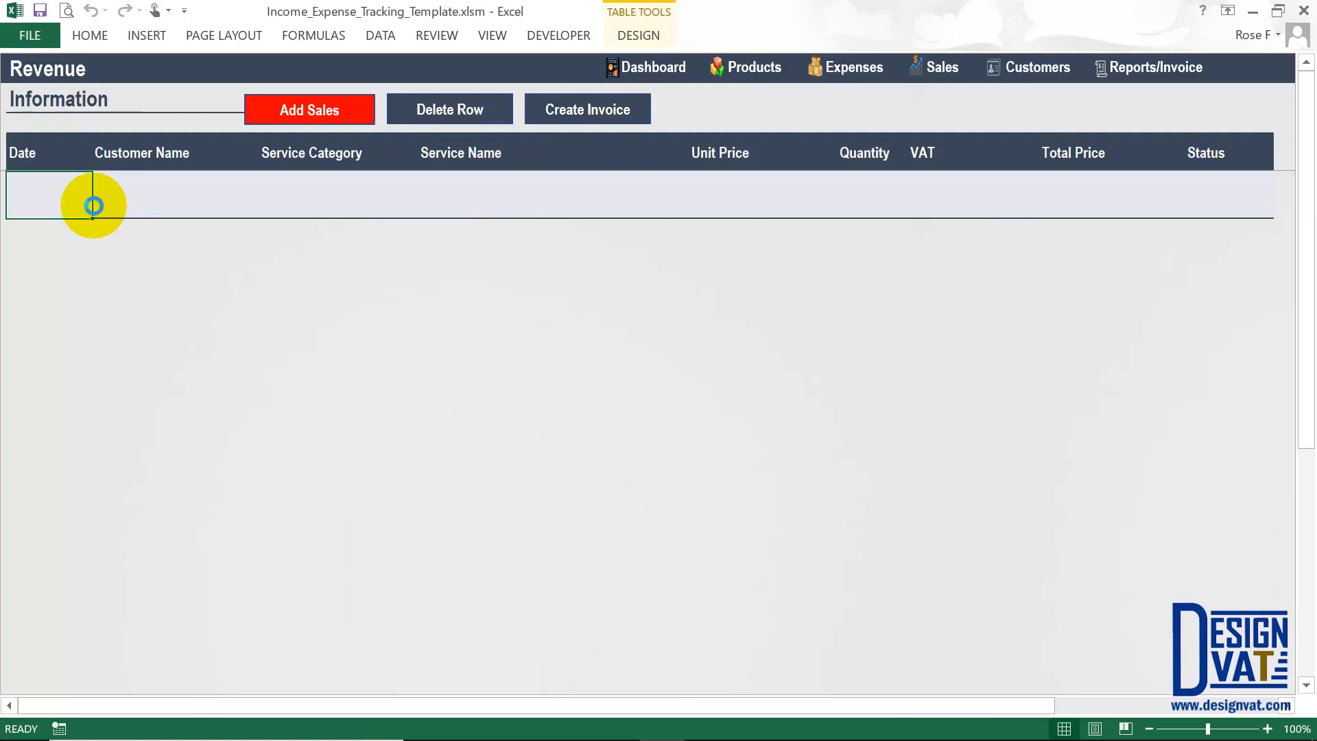
{"action": "left_click", "coordinate": [1213, 196]}
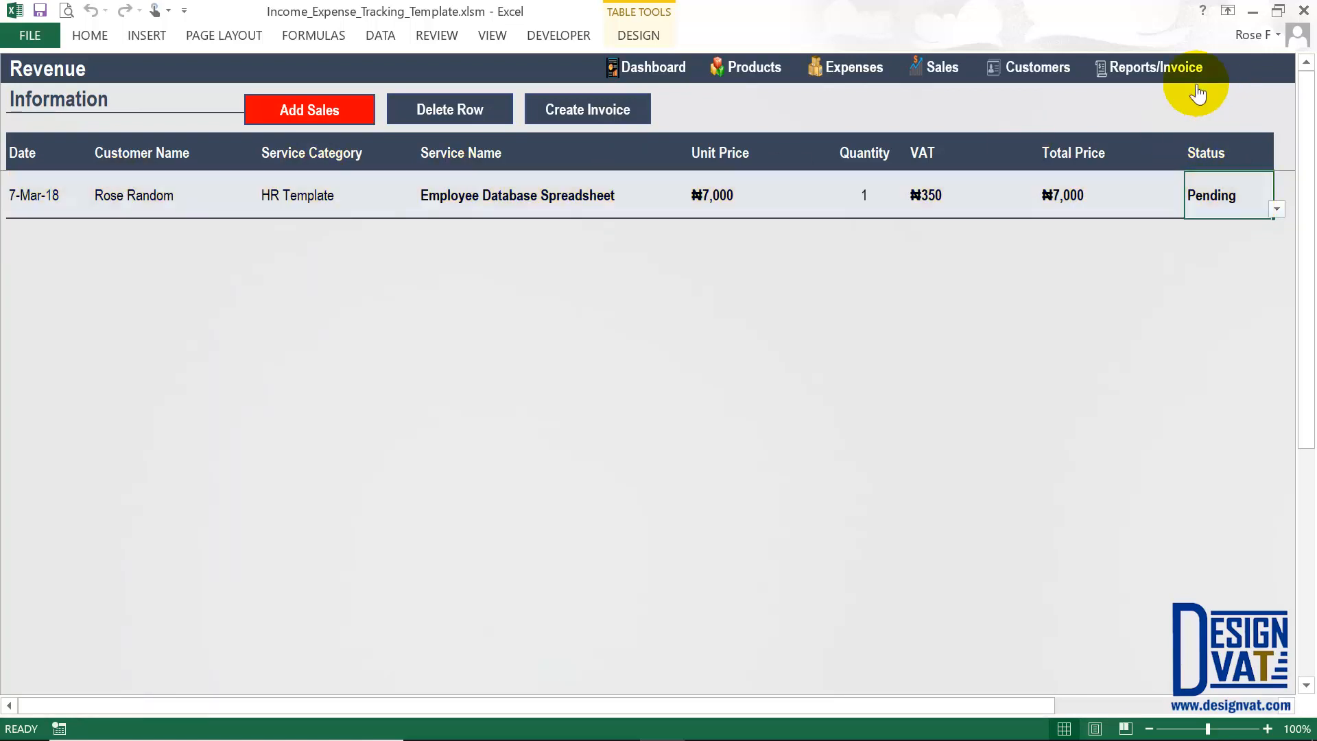
Refresh the annual Profit & Loss Statement and check the revenue for Mar 18
{"action": "left_click", "coordinate": [1159, 68]}
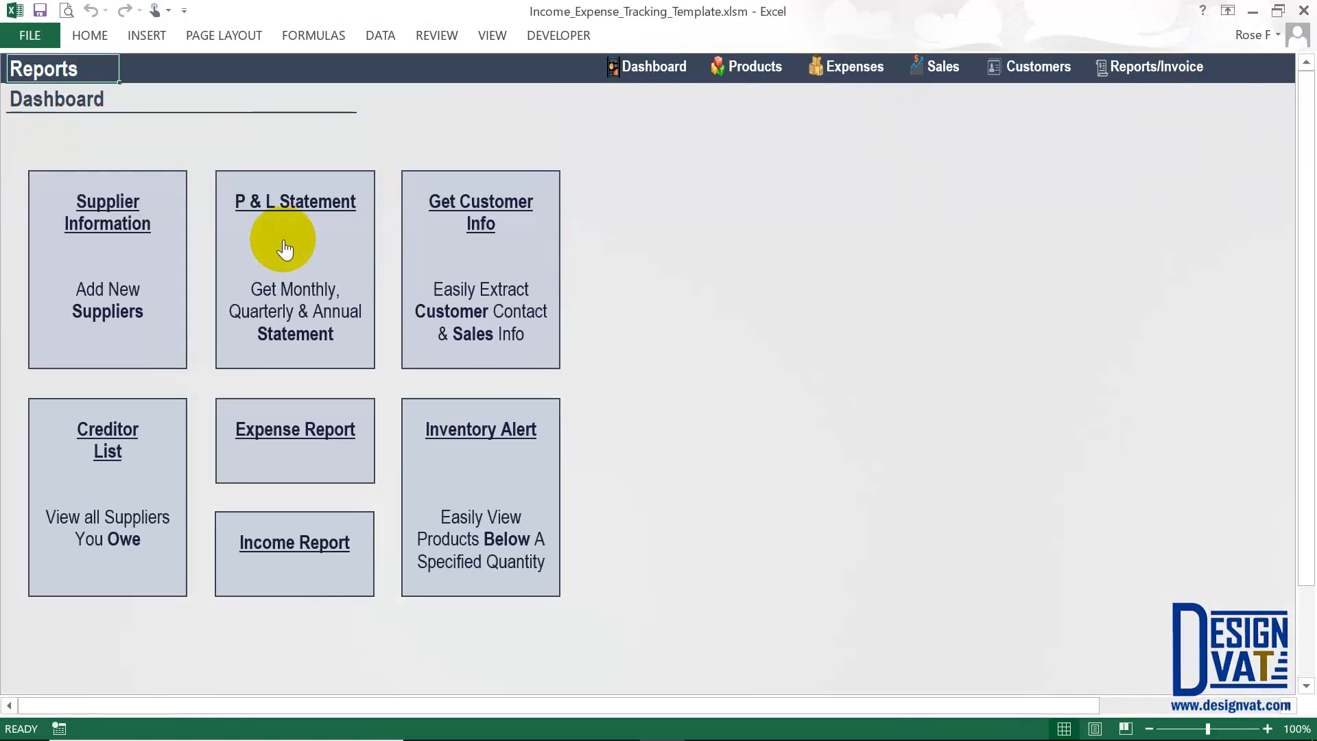
{"action": "left_click", "coordinate": [284, 238]}
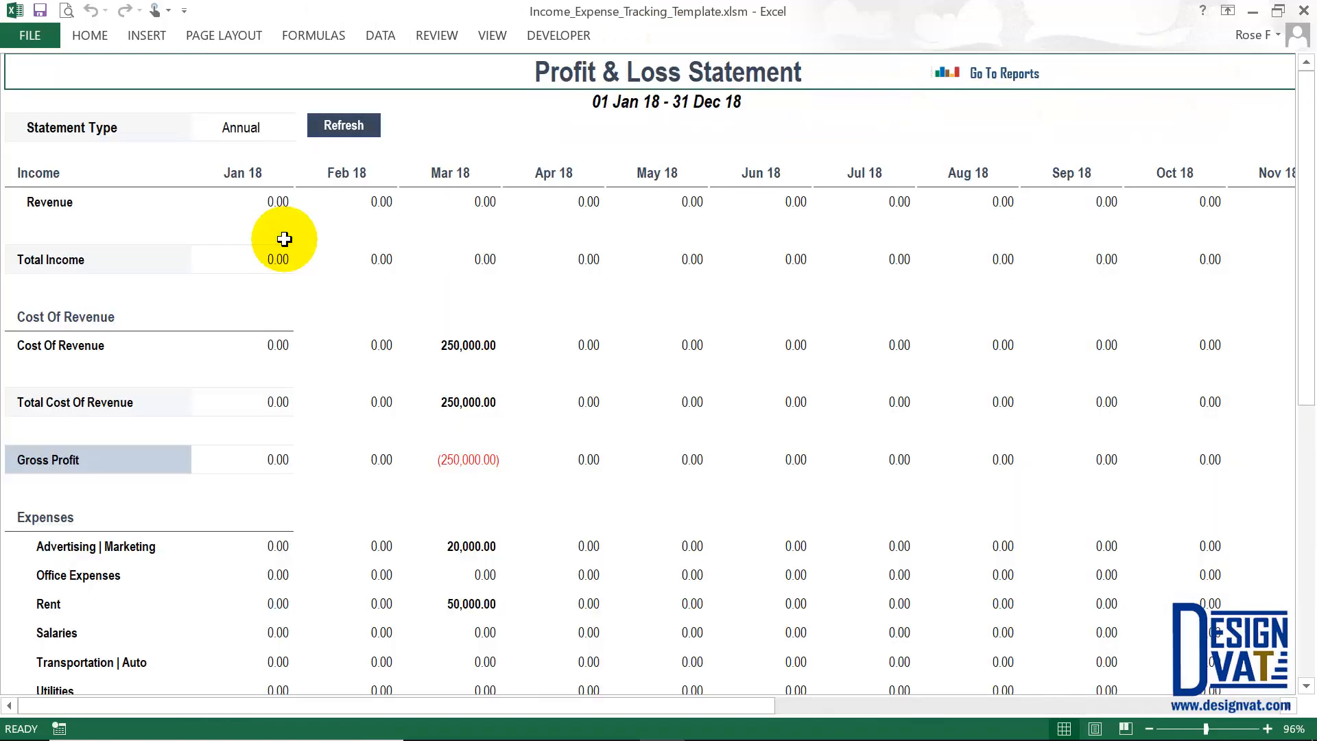
{"action": "left_click", "coordinate": [342, 125]}
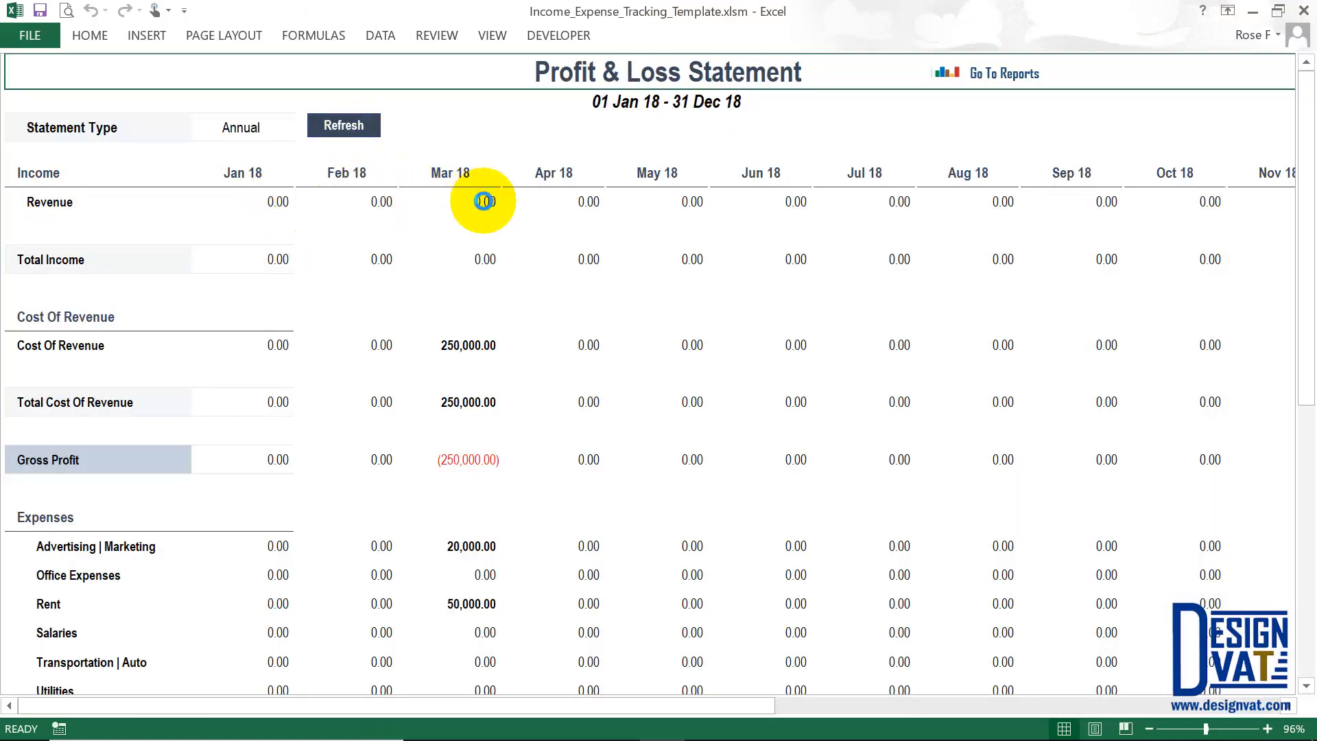
{"action": "left_click", "coordinate": [473, 201]}
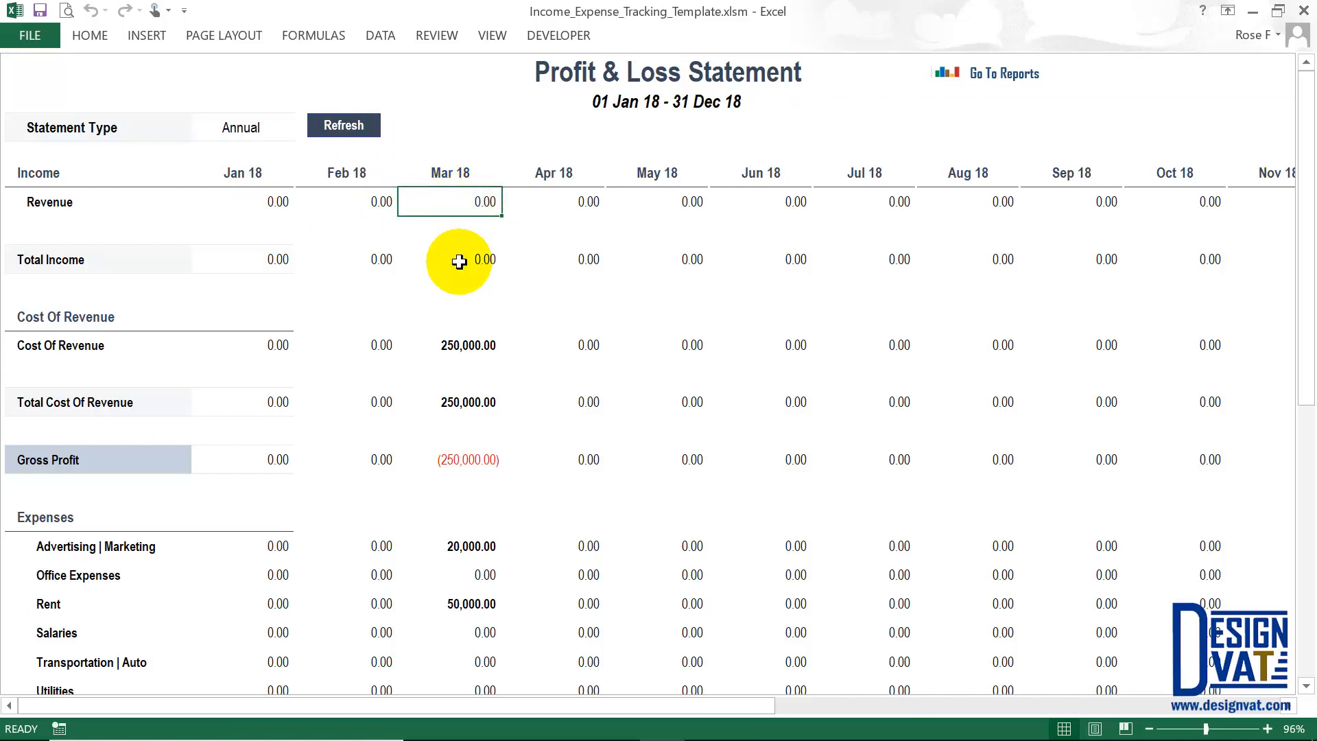
Return to the sales records and start a new sale dated 08-03-2018 with the status Pending
{"action": "left_click", "coordinate": [1020, 76]}
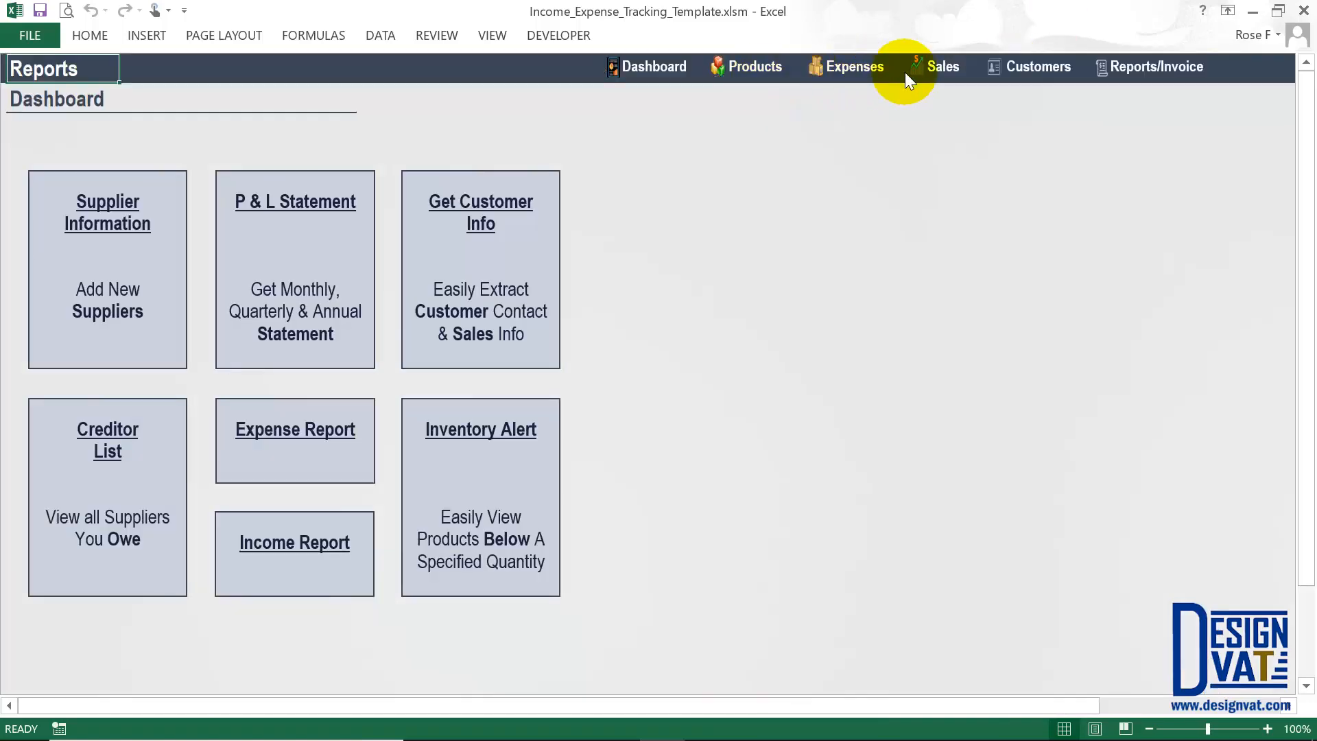
{"action": "left_click", "coordinate": [959, 69]}
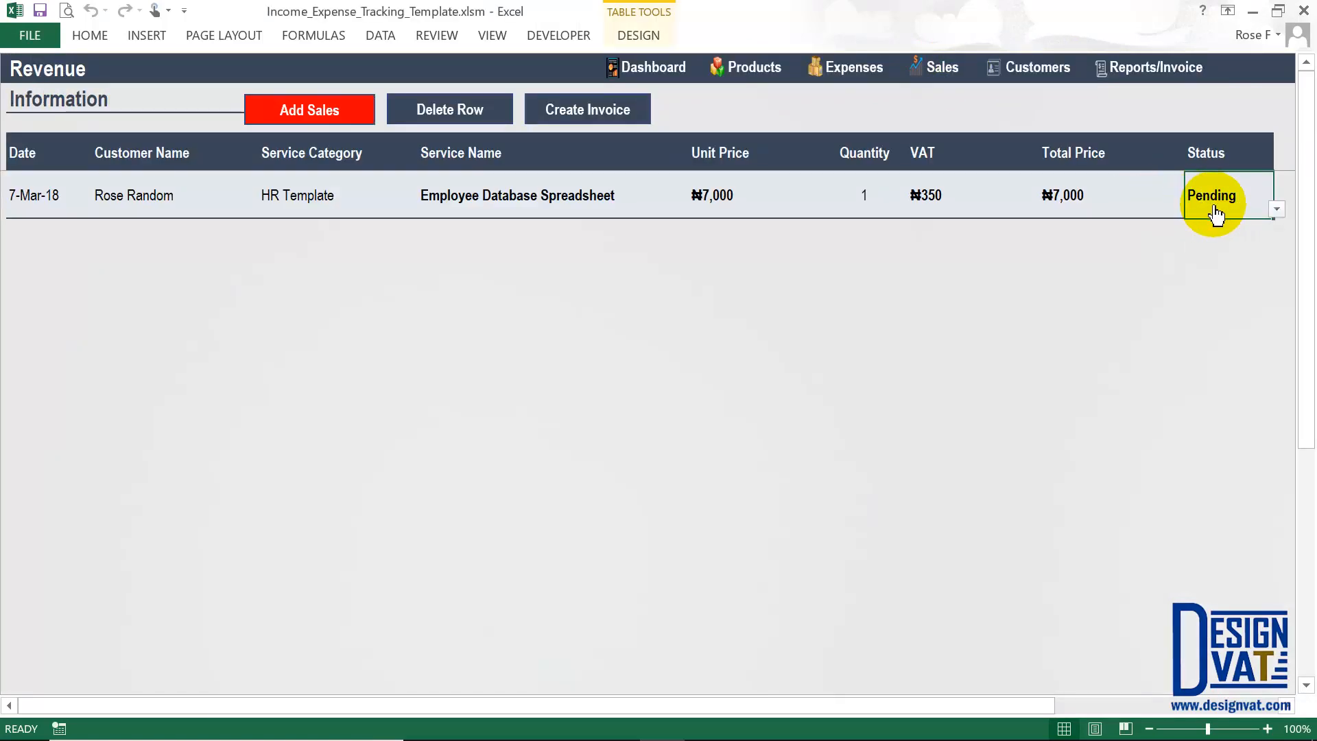
{"action": "left_click", "coordinate": [329, 118]}
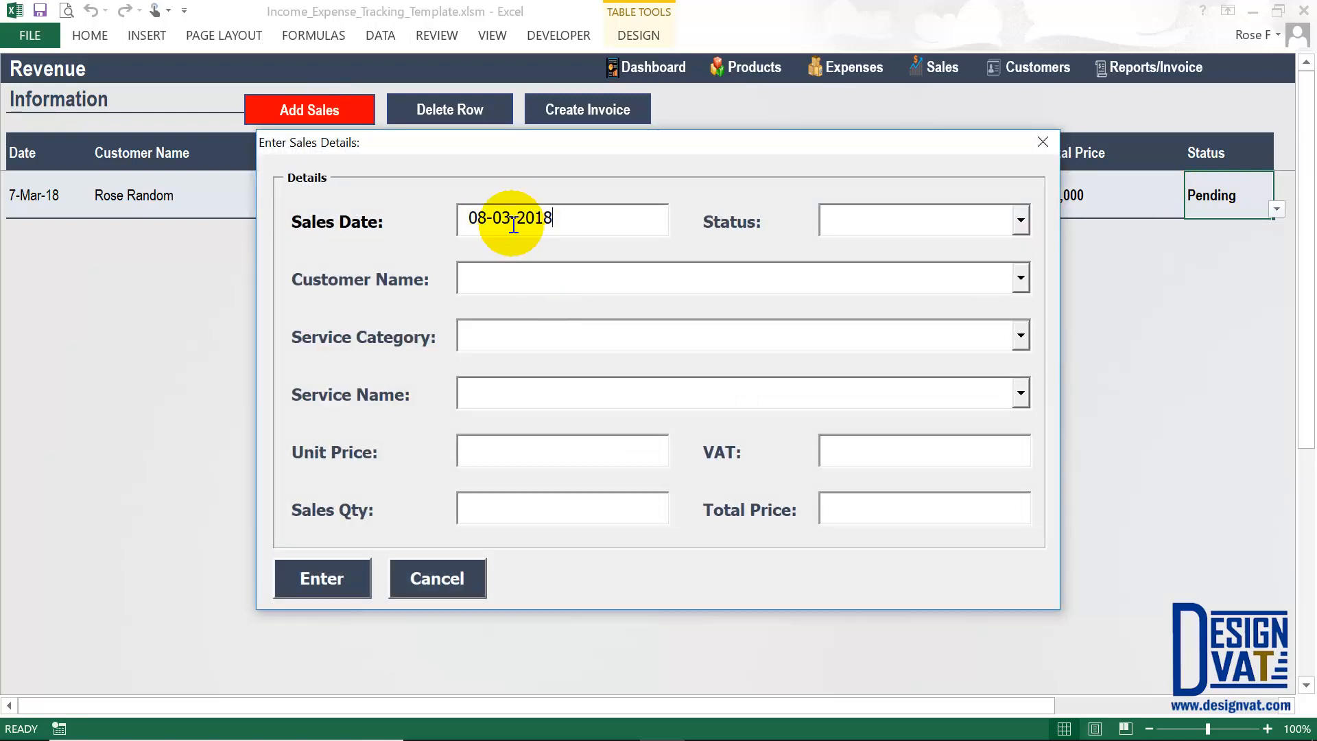
{"action": "left_click", "coordinate": [1021, 220]}
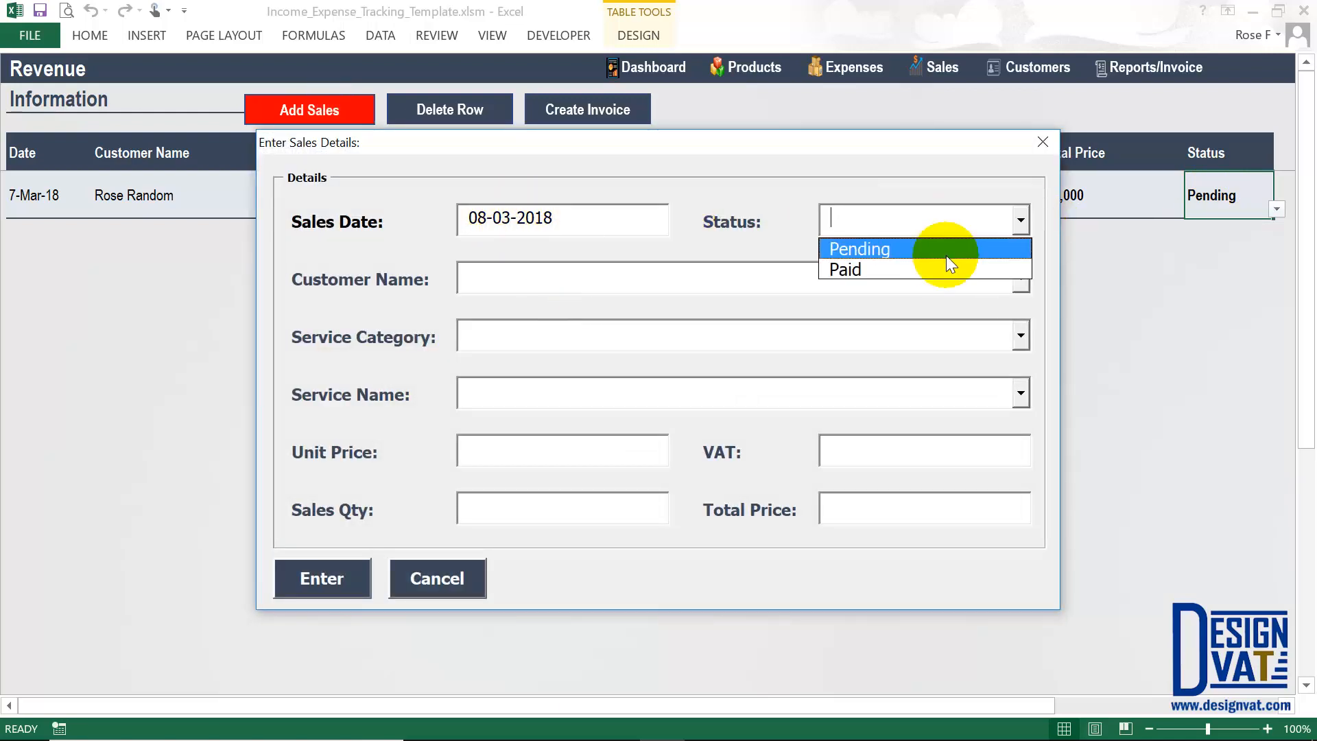
{"action": "left_click", "coordinate": [920, 249]}
Enter the customer's full name and set the service category to Accounting Template
{"action": "left_click", "coordinate": [623, 283]}
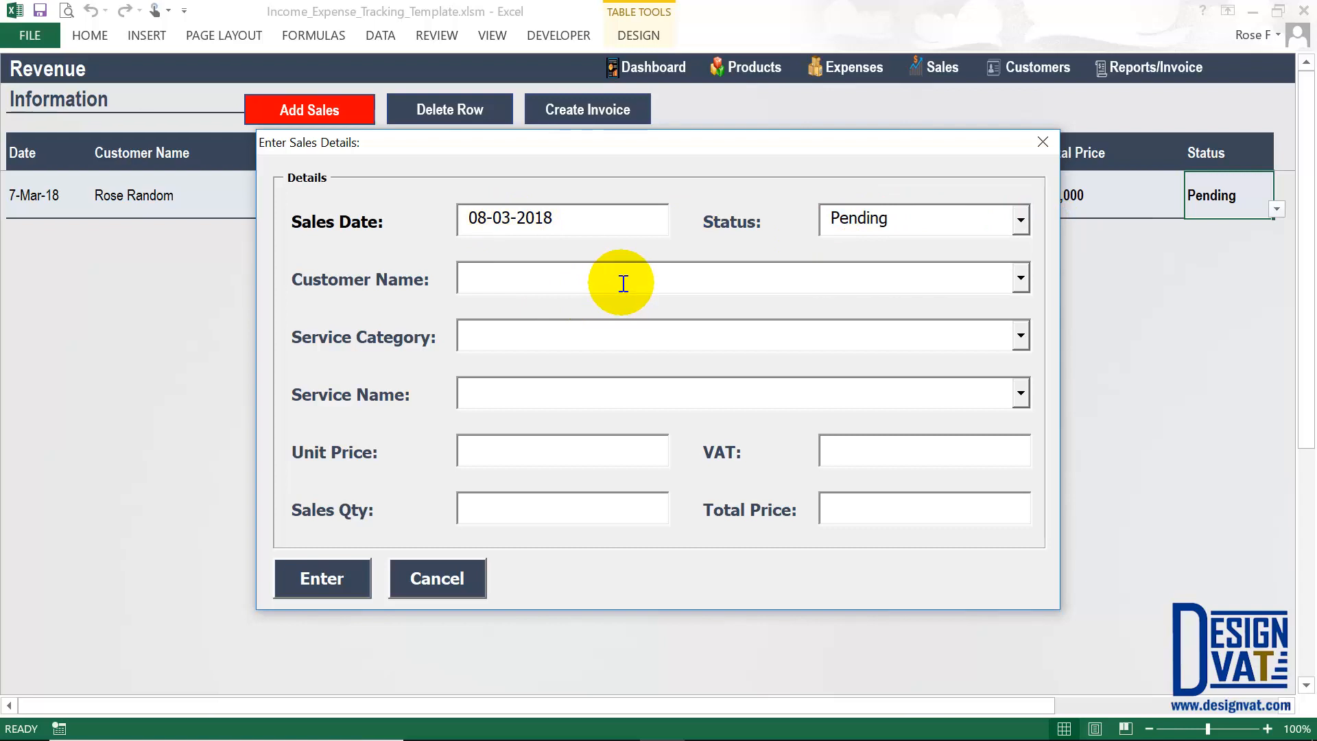
{"action": "type", "text": "Rose Random"}
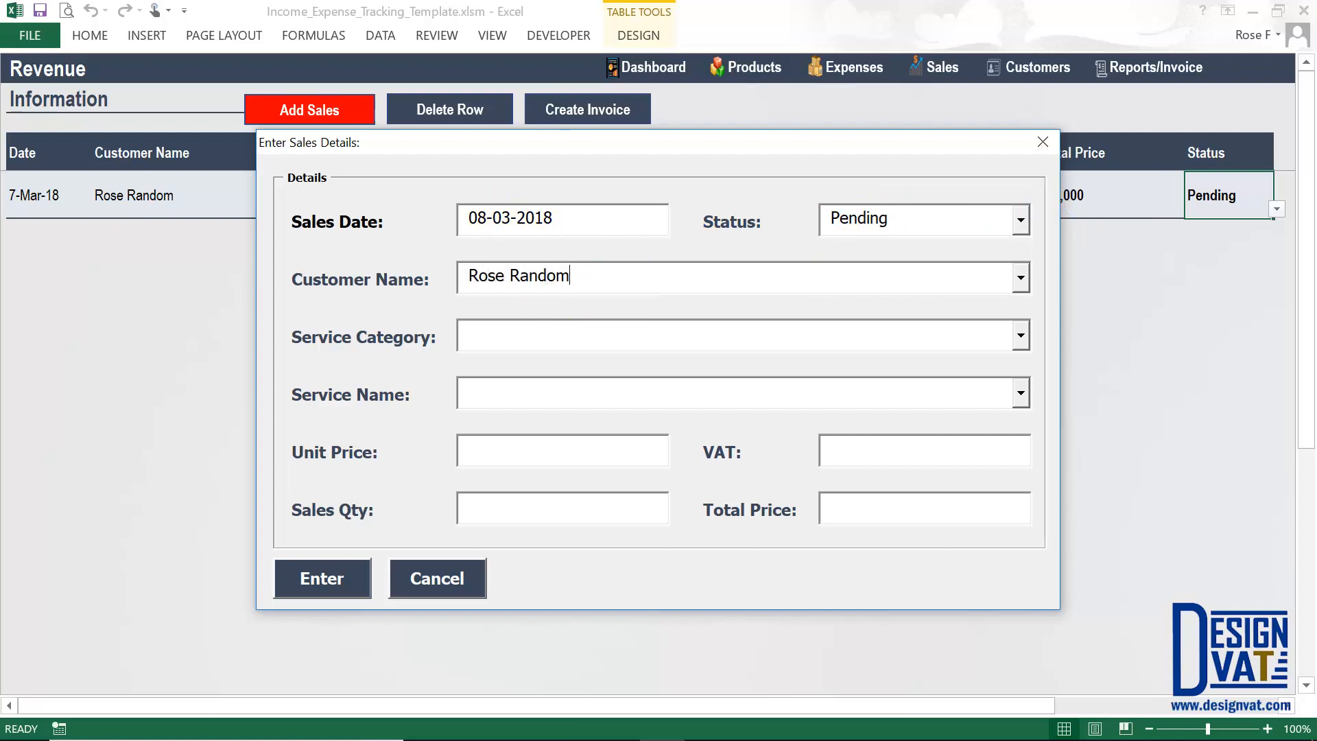
{"action": "key", "text": "Tab"}
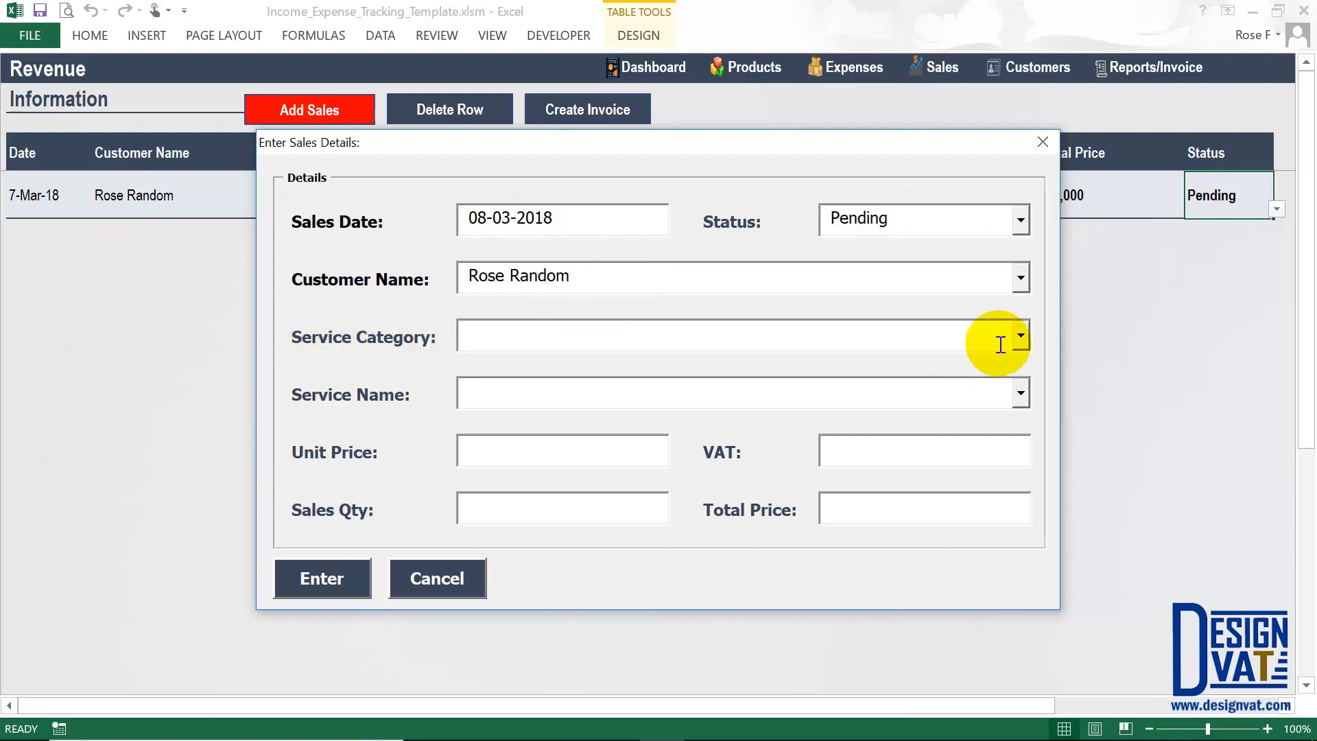
{"action": "left_click", "coordinate": [1024, 337]}
{"action": "left_click", "coordinate": [685, 367]}
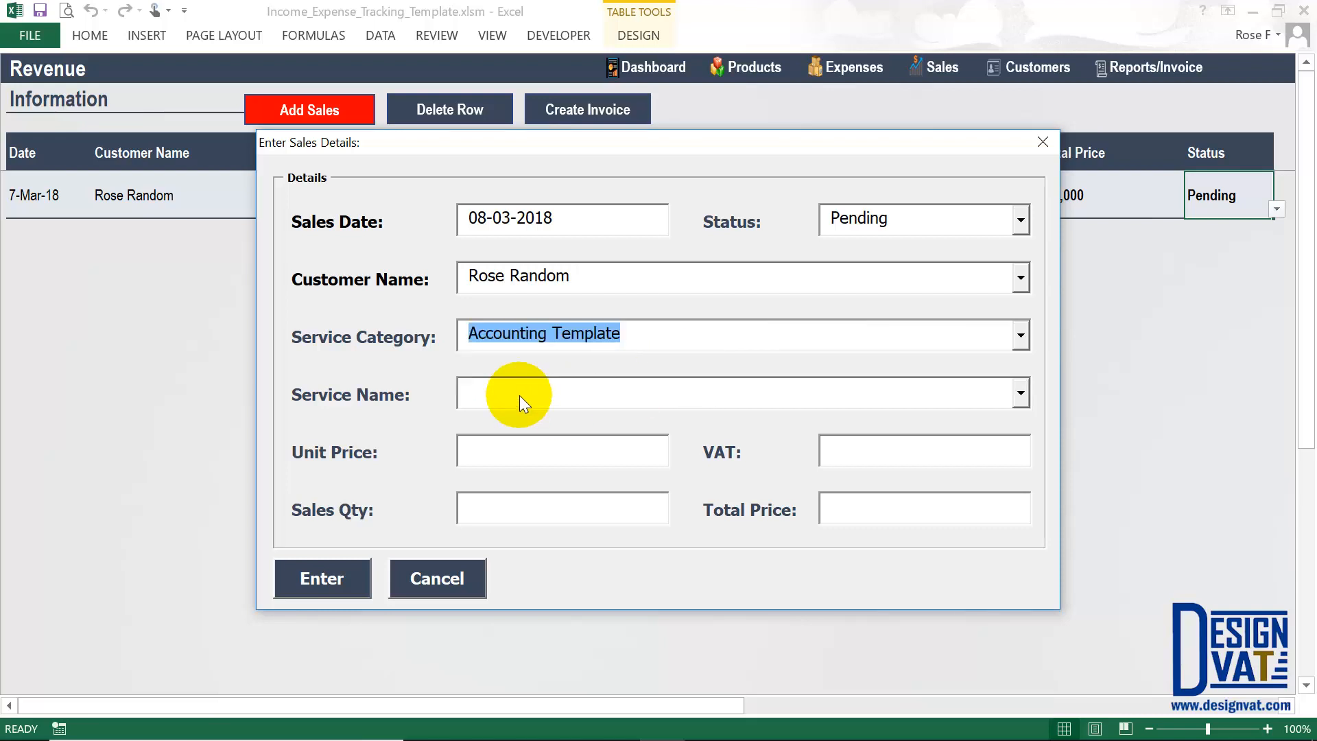
{"action": "key", "text": "Tab"}
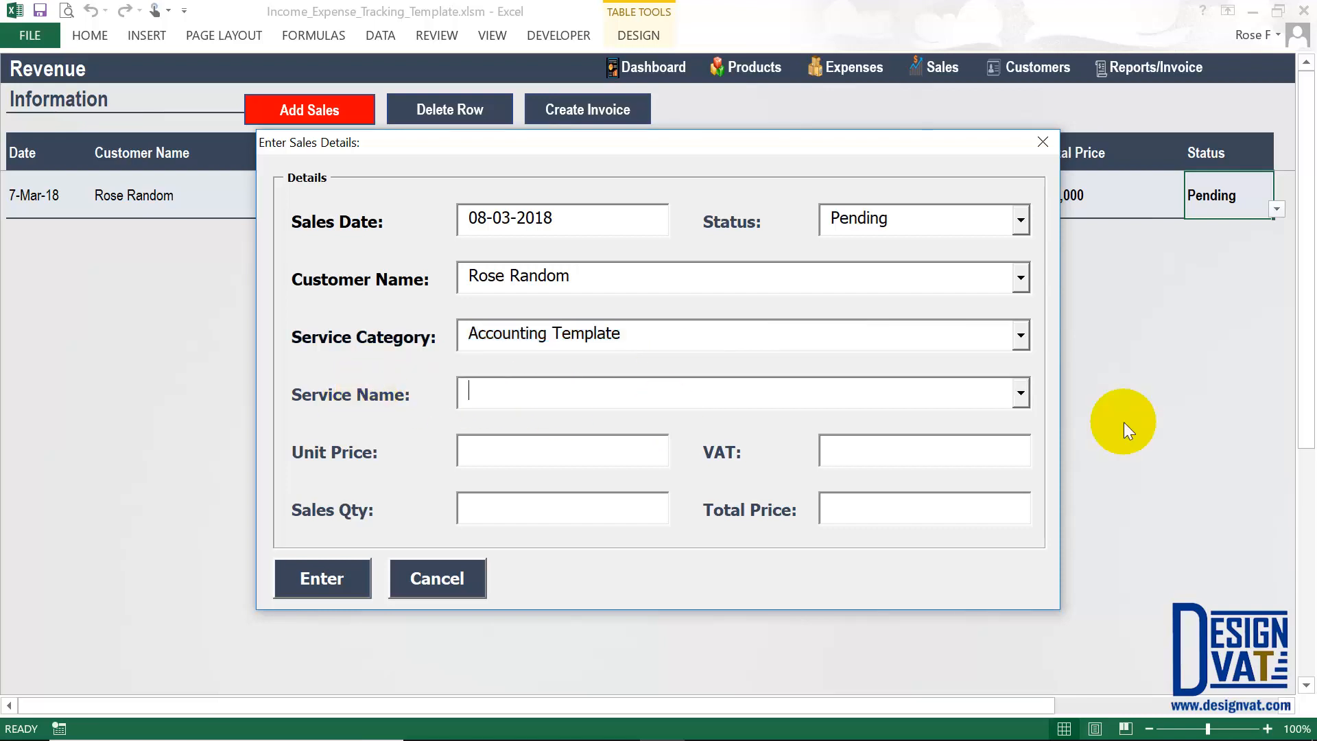
Choose Income & Expense Tracker as the service name and set the sales quantity to 2
{"action": "left_click", "coordinate": [1021, 394]}
{"action": "left_click", "coordinate": [626, 421]}
{"action": "key", "text": "Tab"}
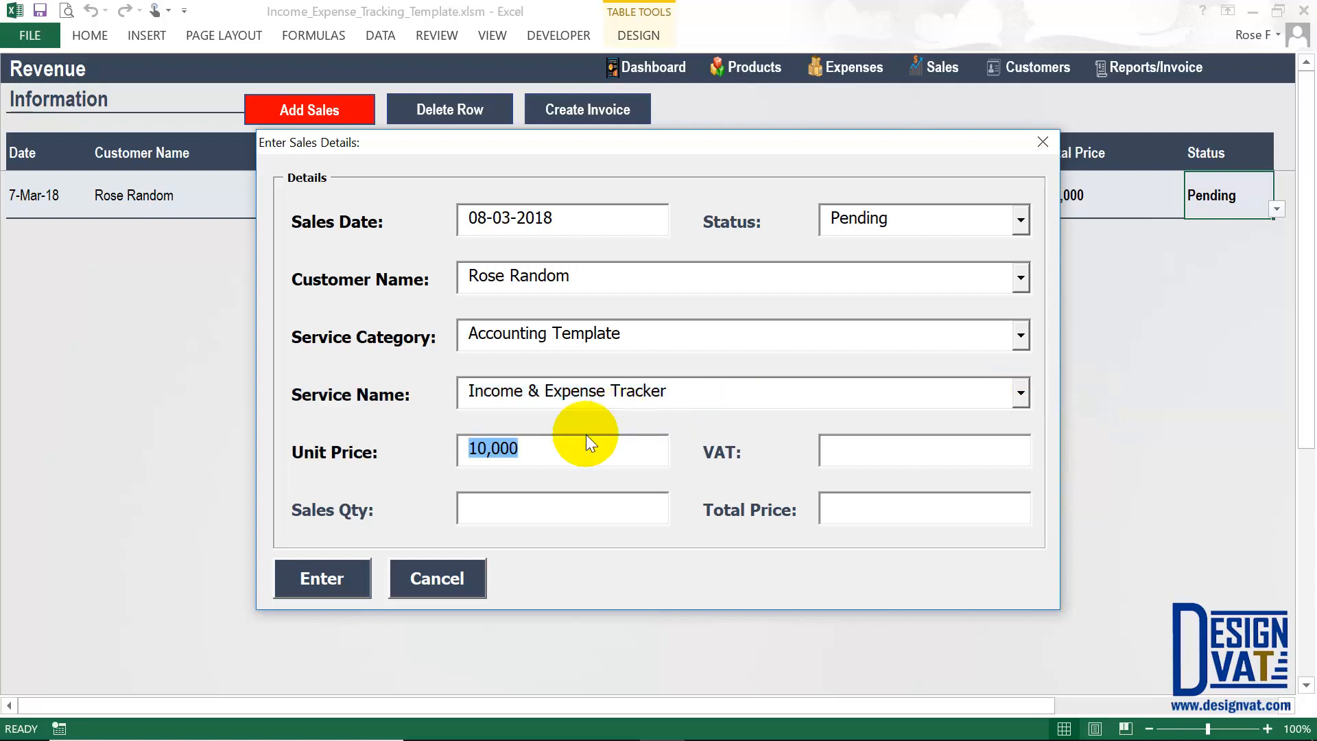
{"action": "left_click", "coordinate": [505, 502]}
{"action": "type", "text": "2"}
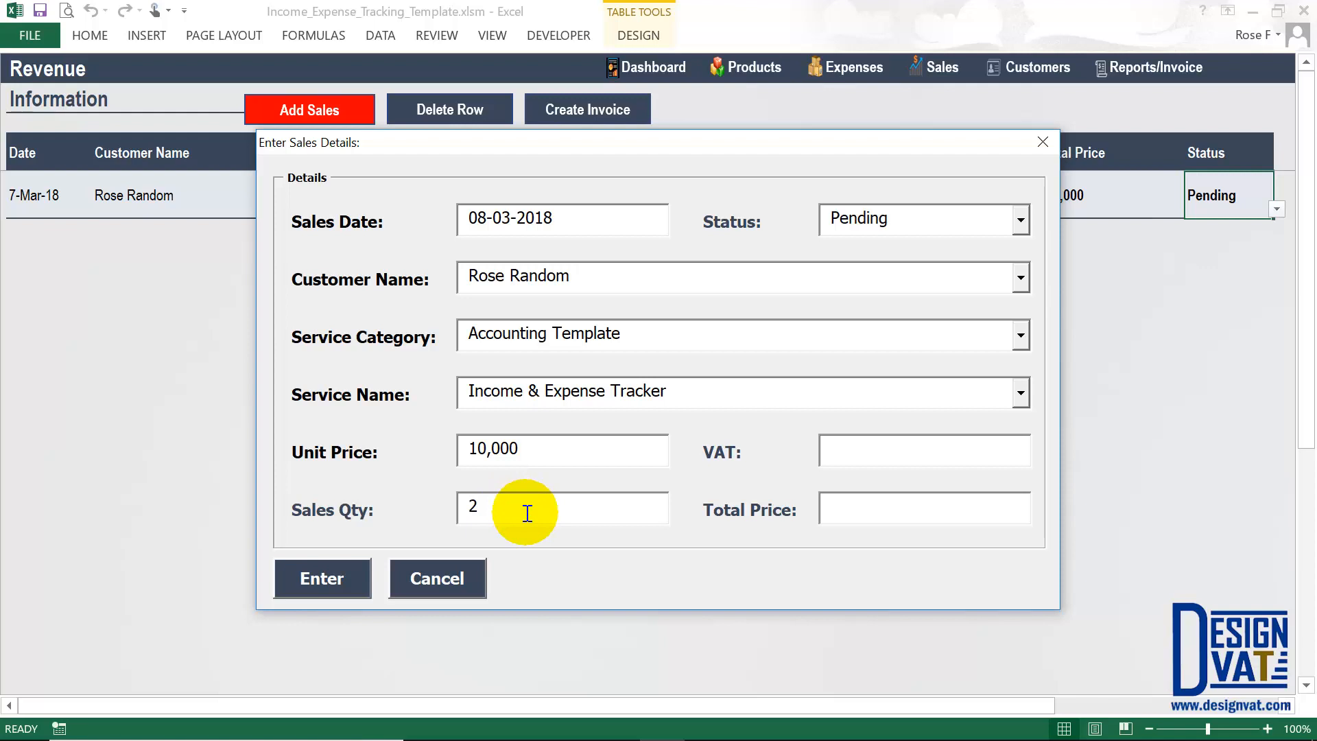
Have the form calculate the VAT and total price, check the VAT, and add the sale to the records
{"action": "key", "text": "Tab"}
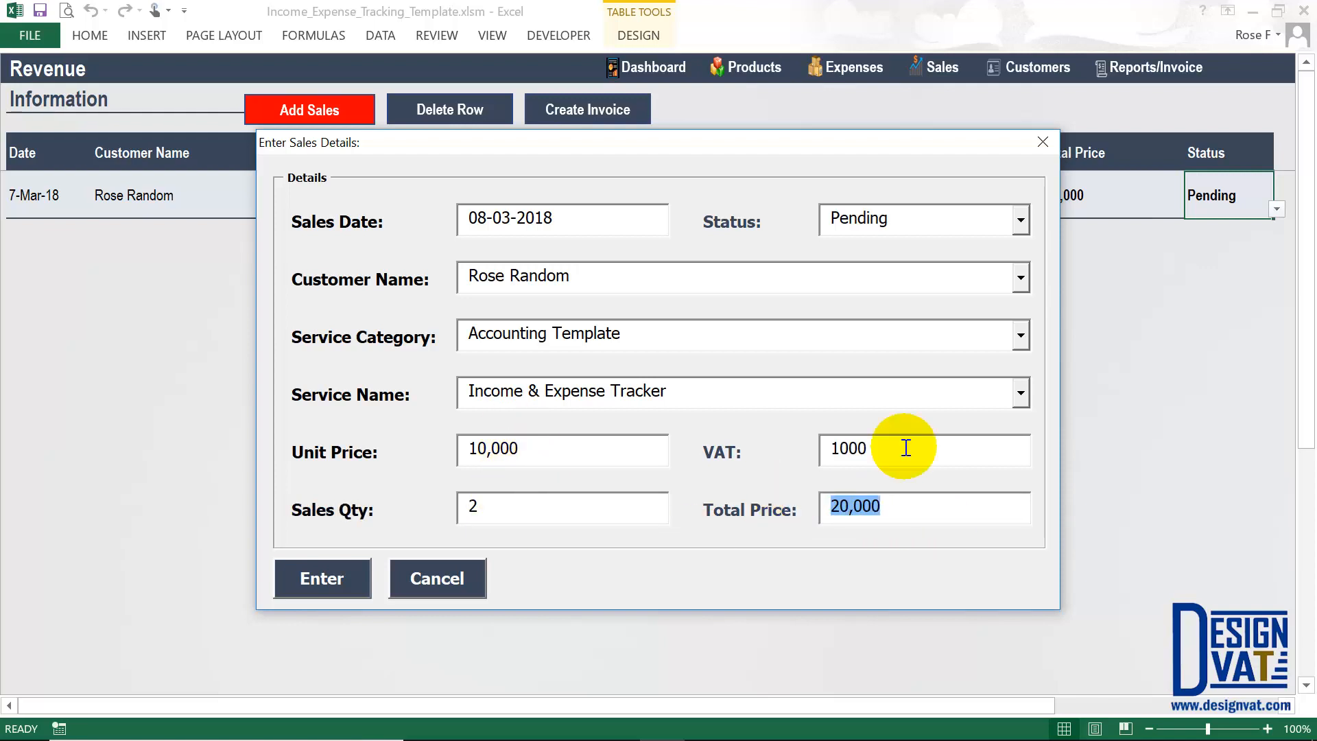
{"action": "key", "text": "shift+Tab"}
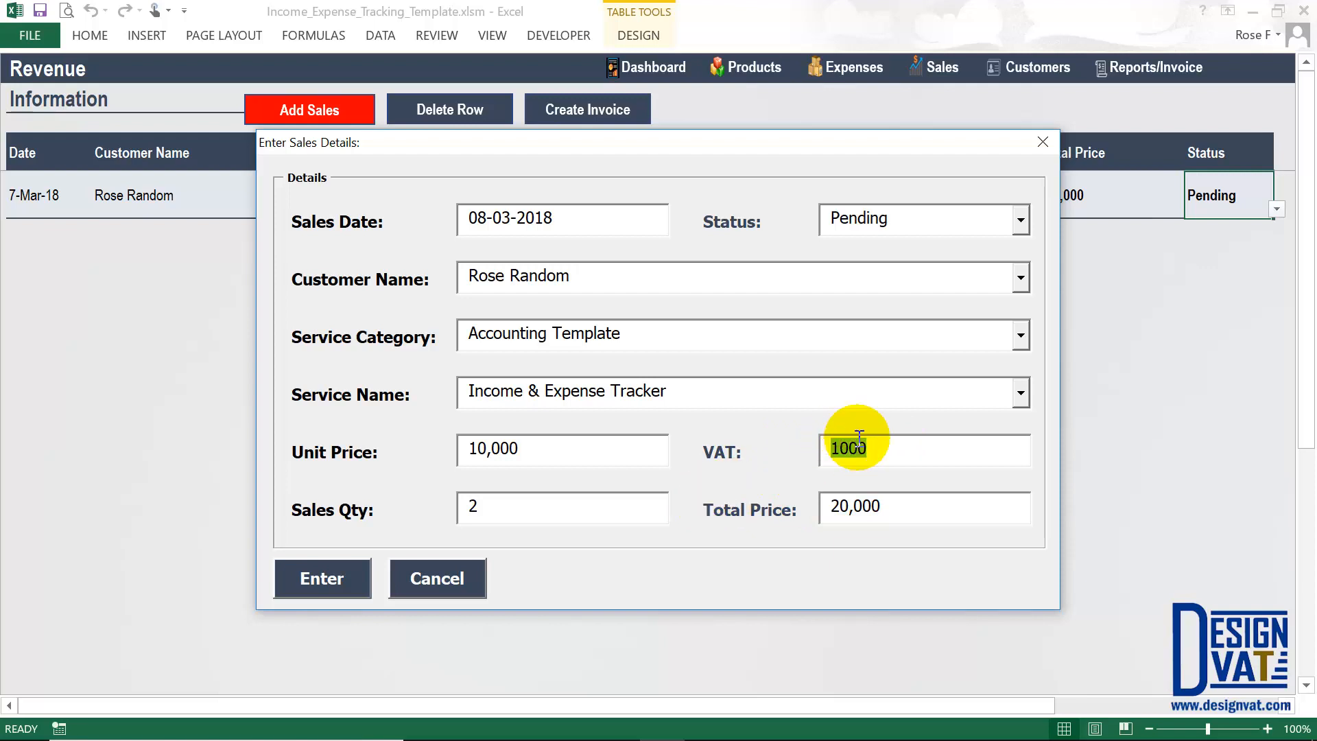
{"action": "left_click", "coordinate": [328, 579]}
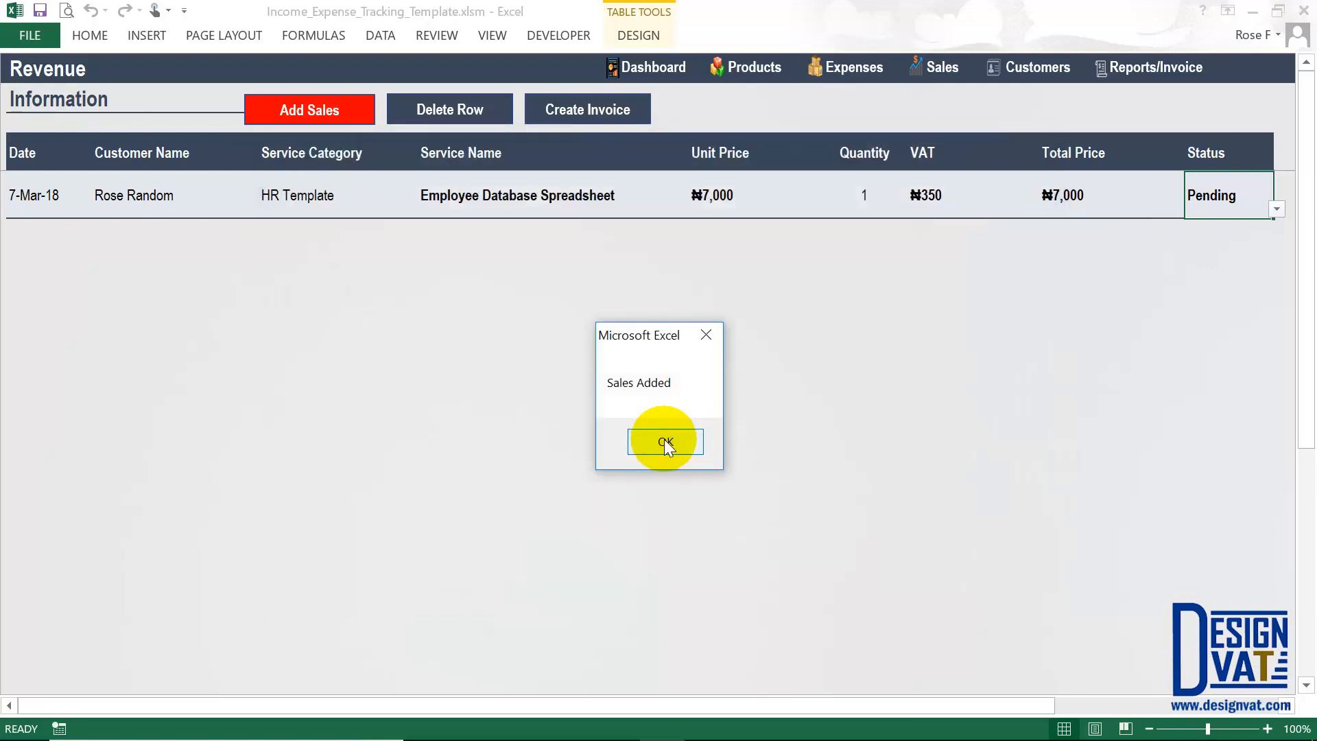
{"action": "left_click", "coordinate": [664, 441]}
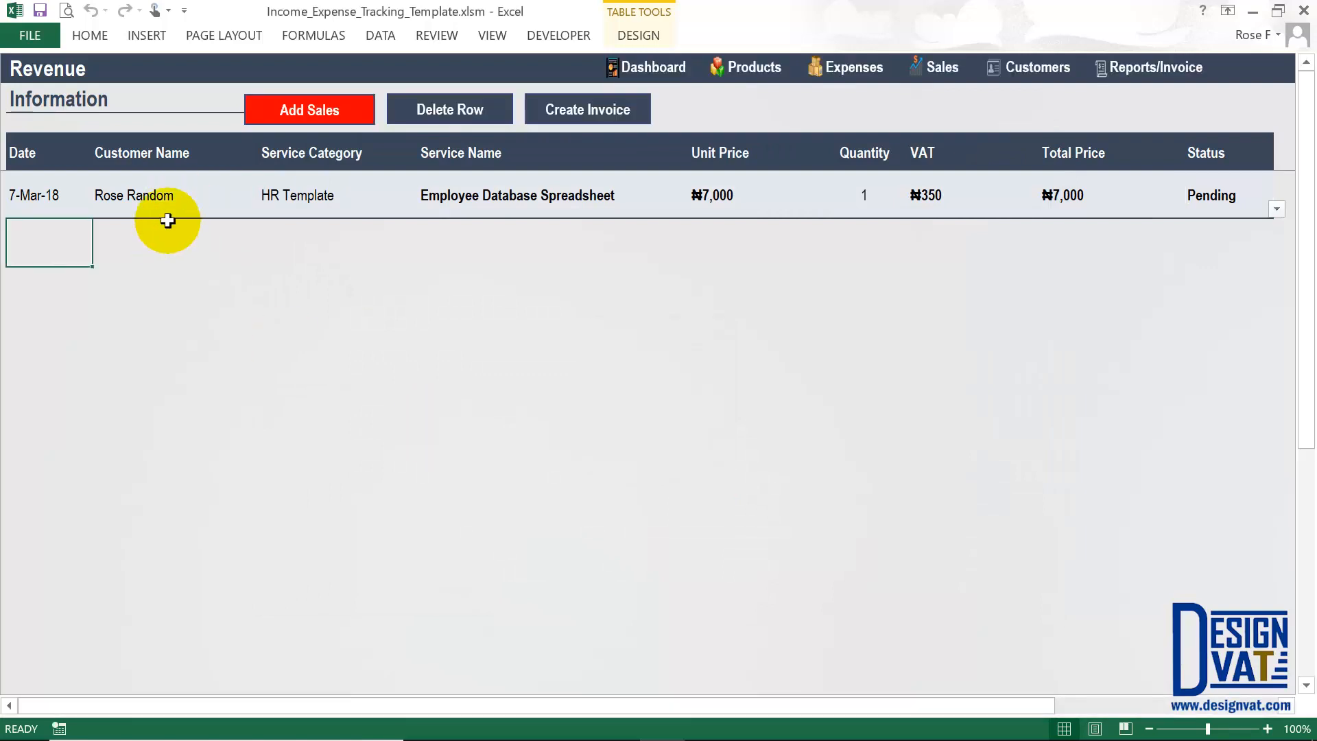
Review the customer's 7-Mar-18 and 8-Mar-18 sales, select the customer name in the 7-Mar-18 row and start creating an invoice
{"action": "left_click", "coordinate": [156, 184]}
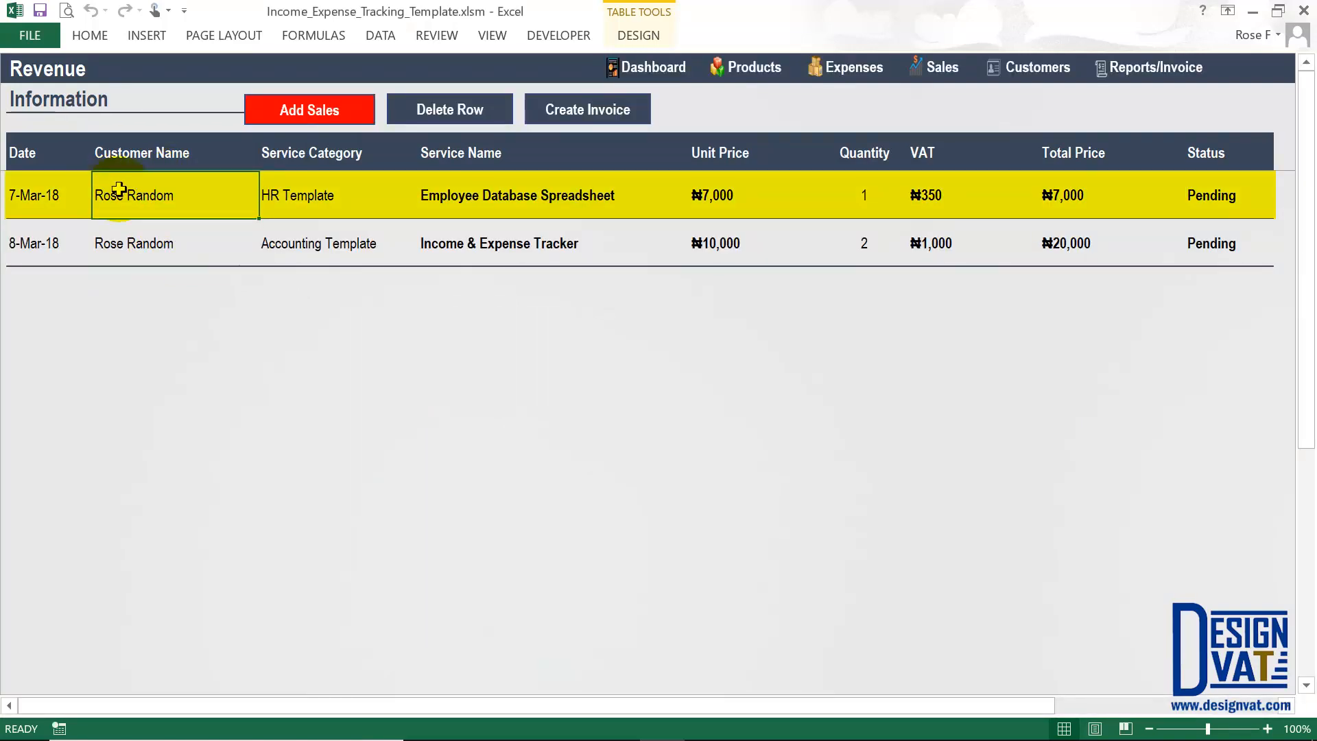
{"action": "left_click", "coordinate": [564, 200]}
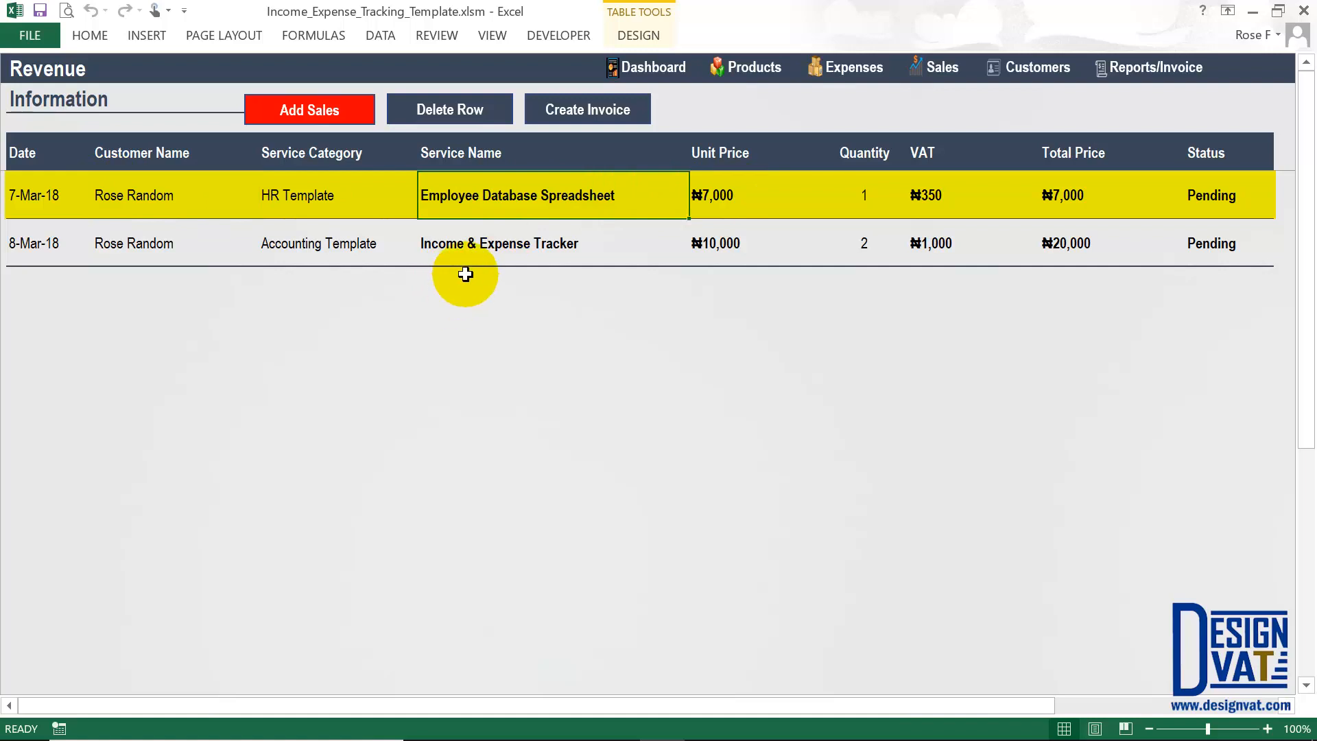
{"action": "left_click", "coordinate": [146, 245]}
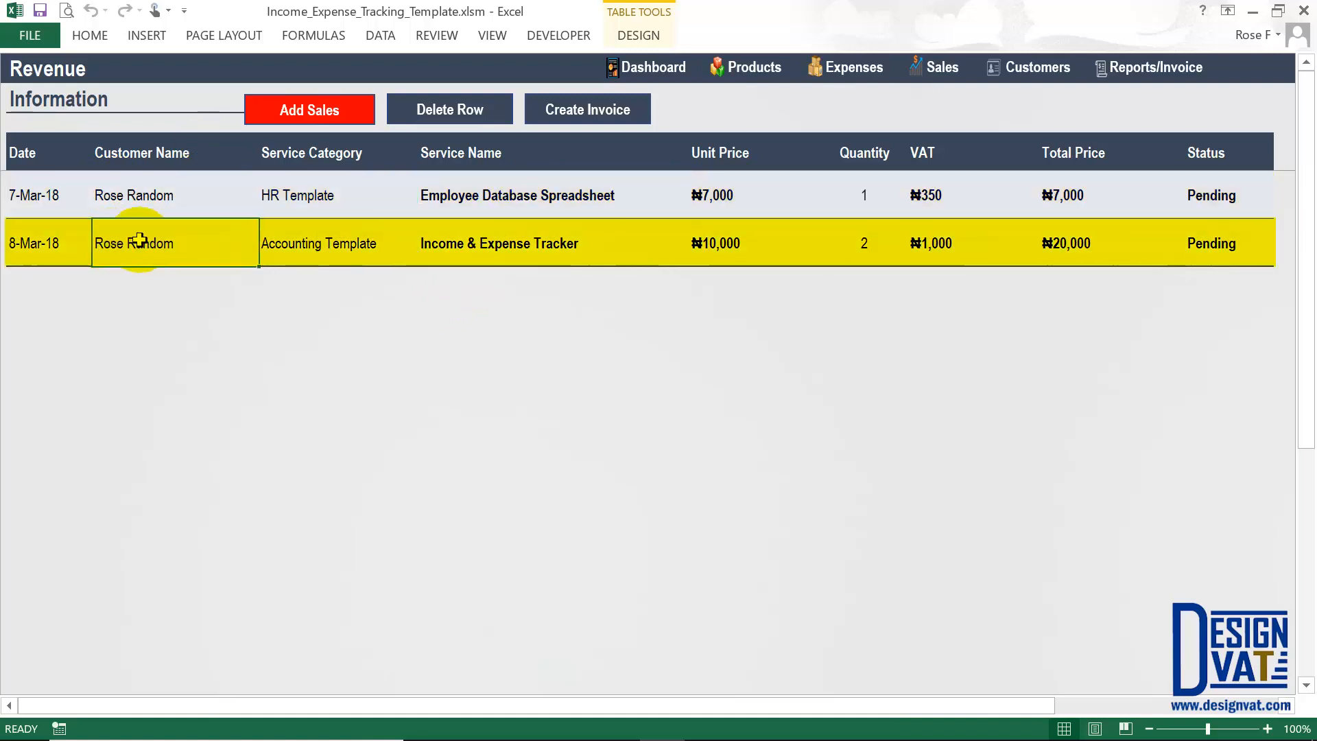
{"action": "left_click", "coordinate": [506, 247]}
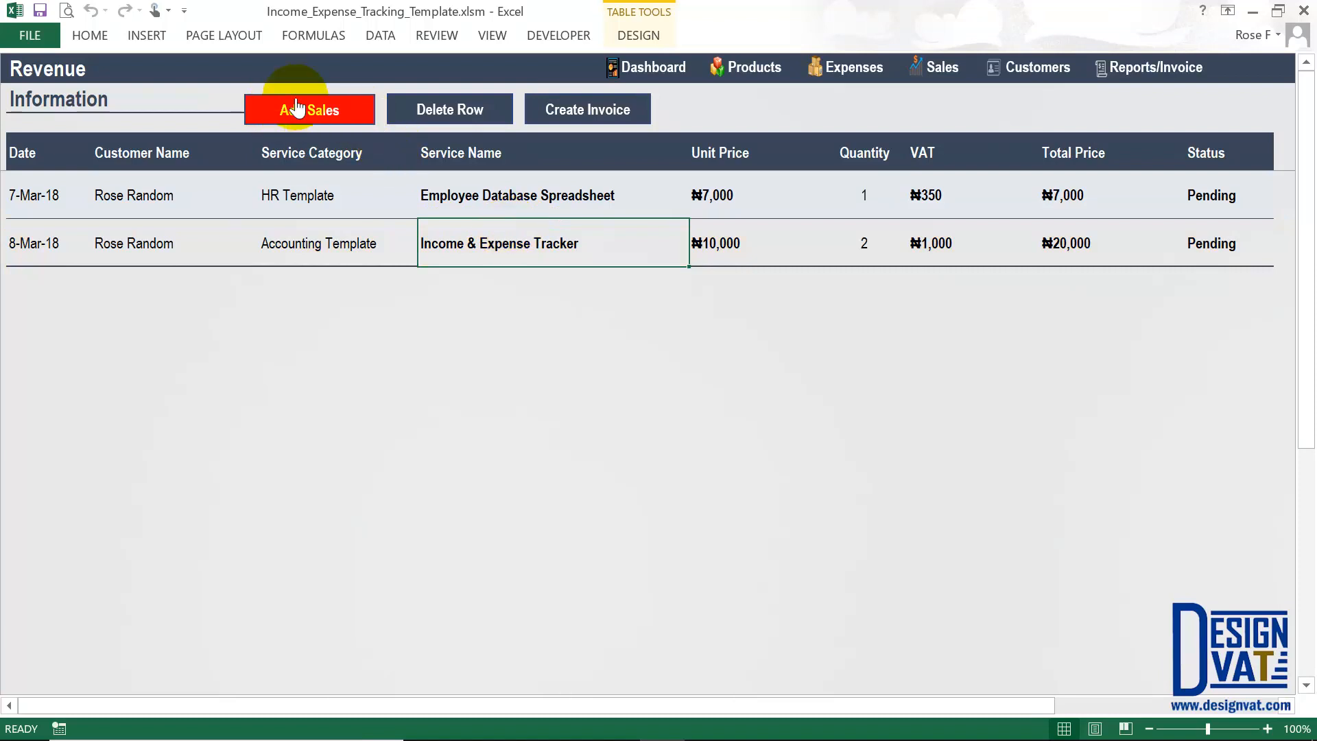
{"action": "left_click_drag", "start_coordinate": [138, 195], "coordinate": [138, 241]}
{"action": "left_click", "coordinate": [165, 193]}
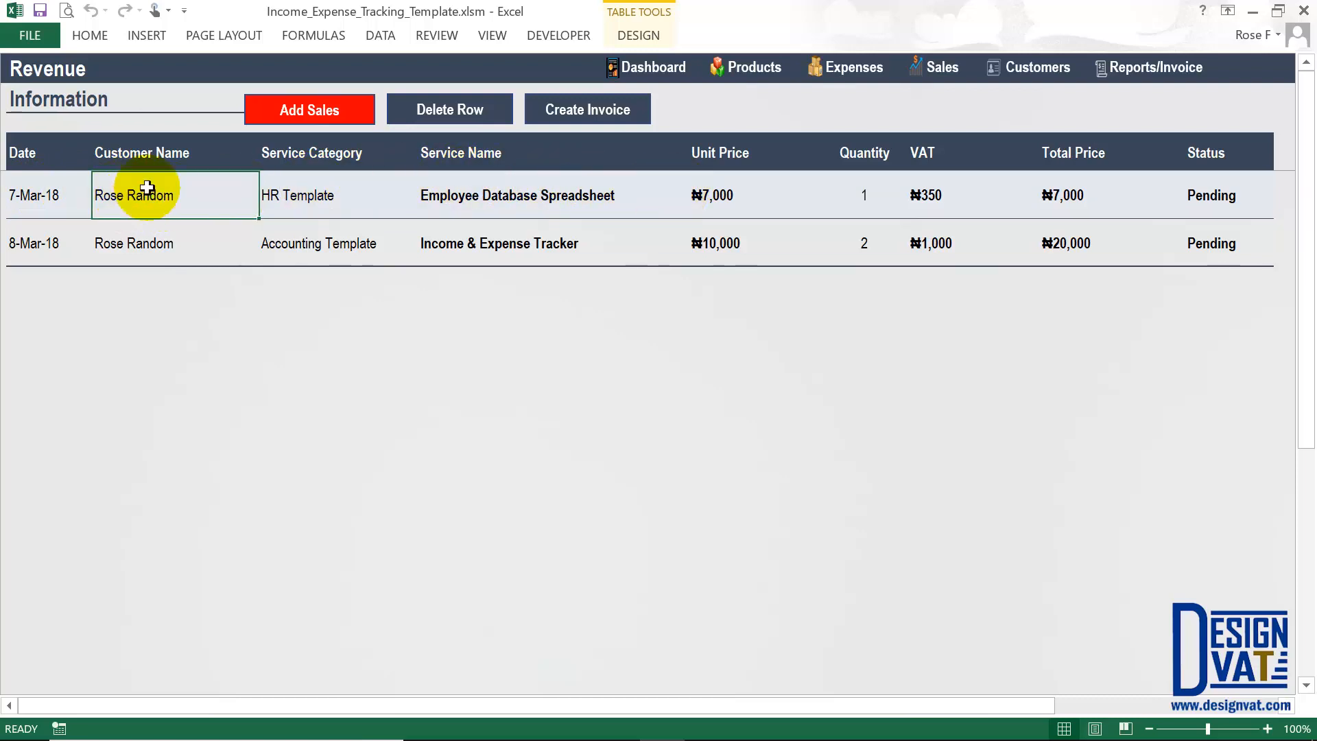
{"action": "left_click", "coordinate": [595, 106]}
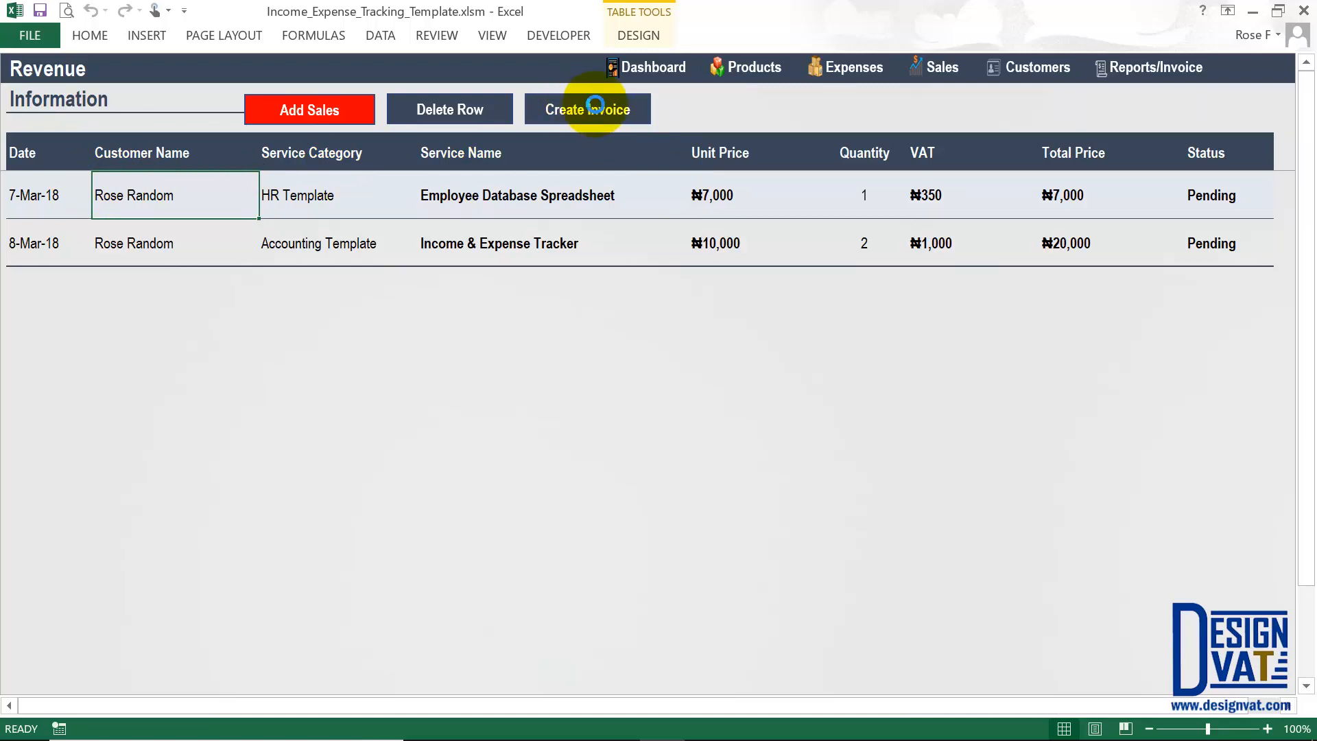